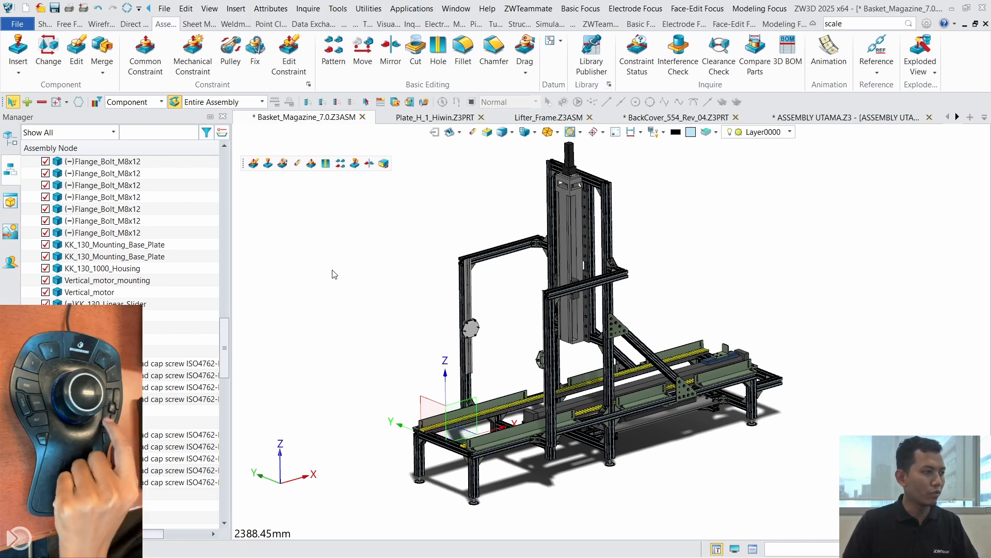
Step: Examine the Basket_Magazine_7.0 assembly from the front, right and top standard views, cycling through them repeatedly
{"action": "key", "text": "ctrl+Down"}
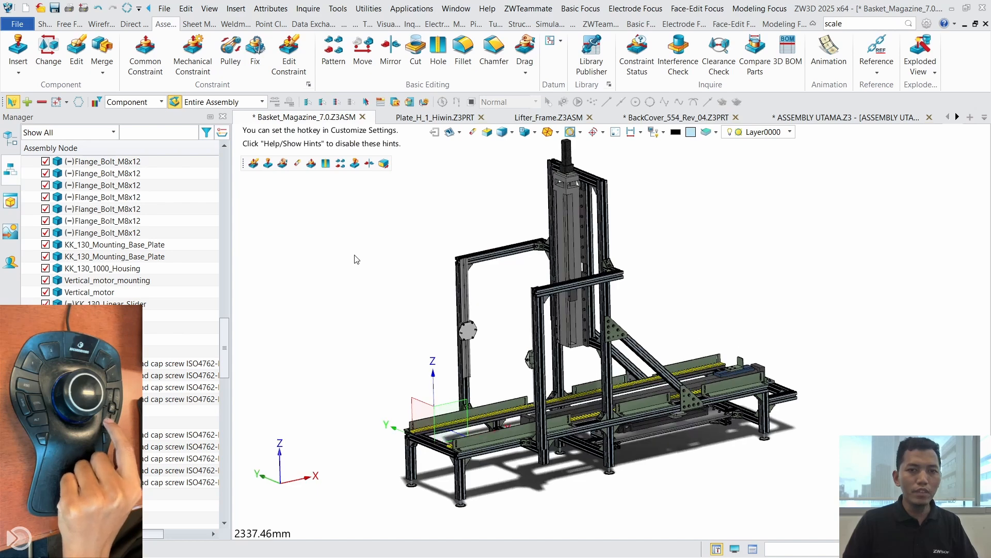
{"action": "key", "text": "ctrl+Right"}
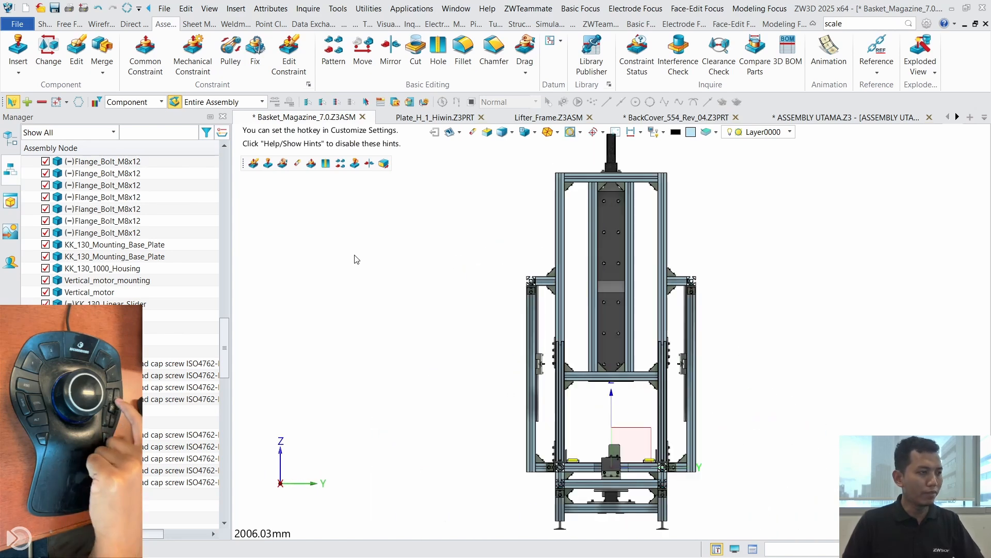
{"action": "key", "text": "ctrl+Up"}
{"action": "key", "text": "ctrl+Down"}
{"action": "key", "text": "ctrl+Right"}
{"action": "key", "text": "ctrl+Up"}
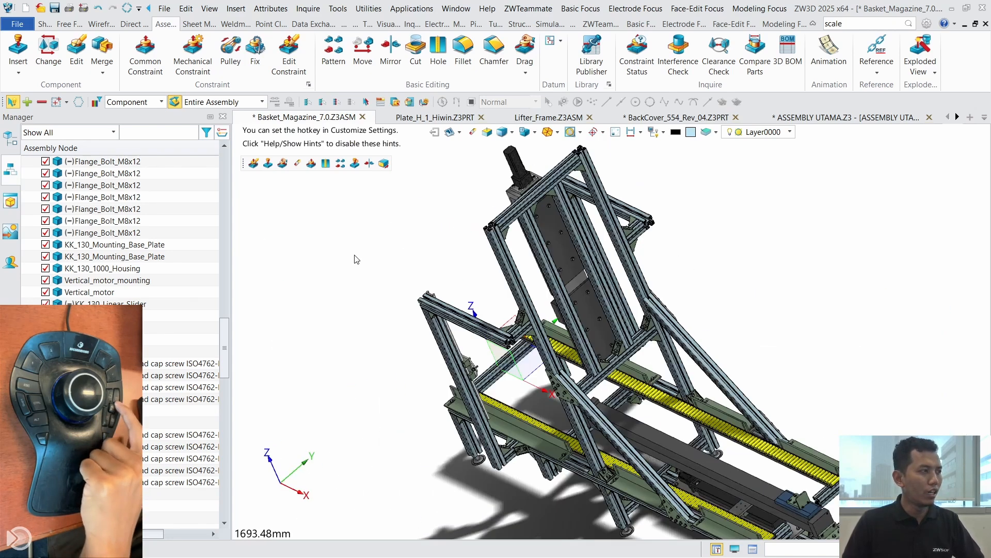
{"action": "key", "text": "ctrl+Down"}
{"action": "key", "text": "ctrl+Right"}
{"action": "key", "text": "ctrl+Up"}
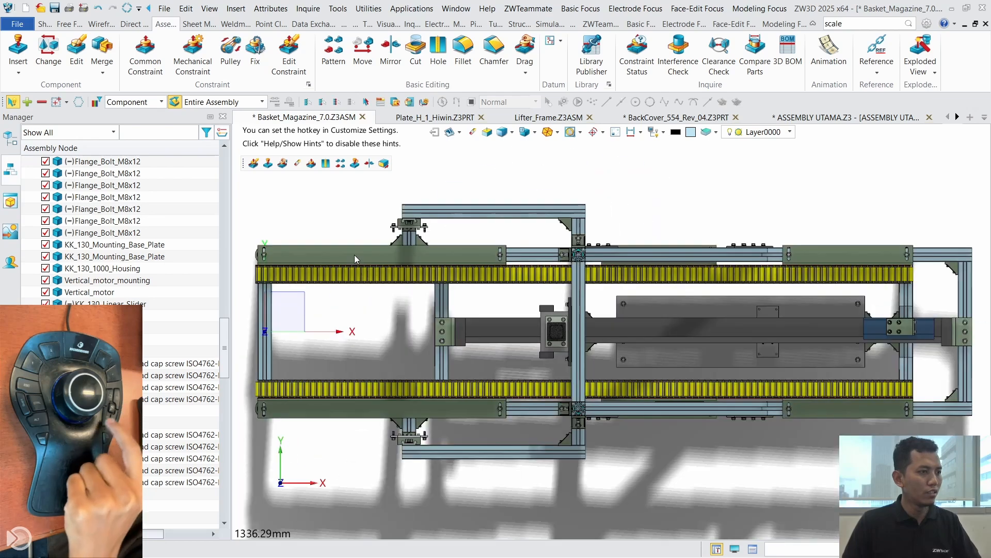
{"action": "key", "text": "ctrl+Down"}
{"action": "key", "text": "ctrl+Right"}
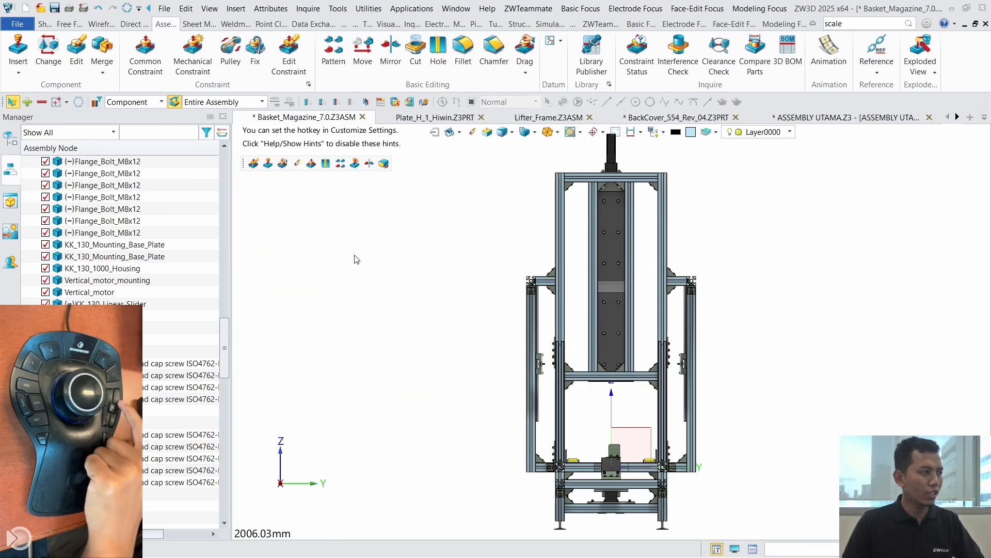
{"action": "key", "text": "ctrl+Up"}
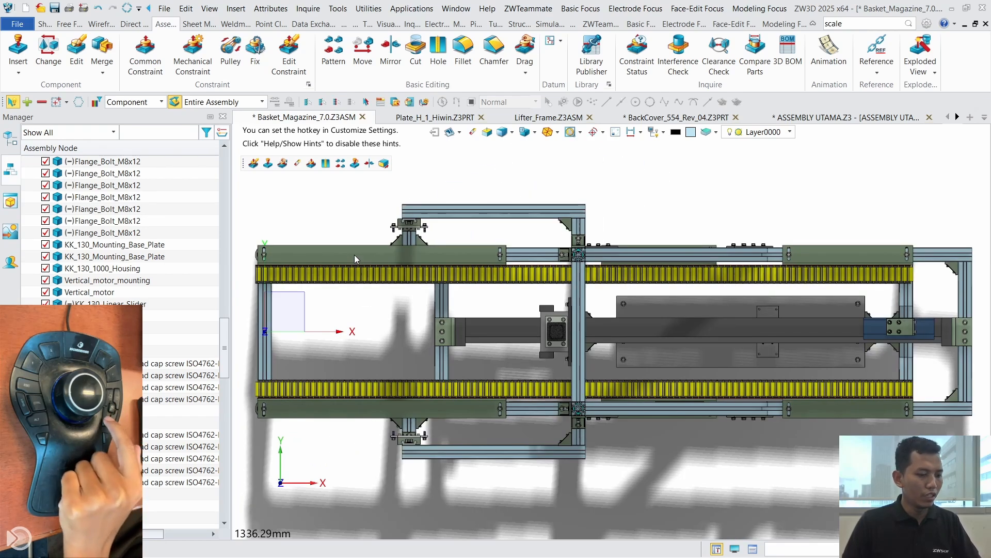
{"action": "key", "text": "ctrl+Down"}
{"action": "key", "text": "ctrl+Right"}
{"action": "key", "text": "ctrl+Up"}
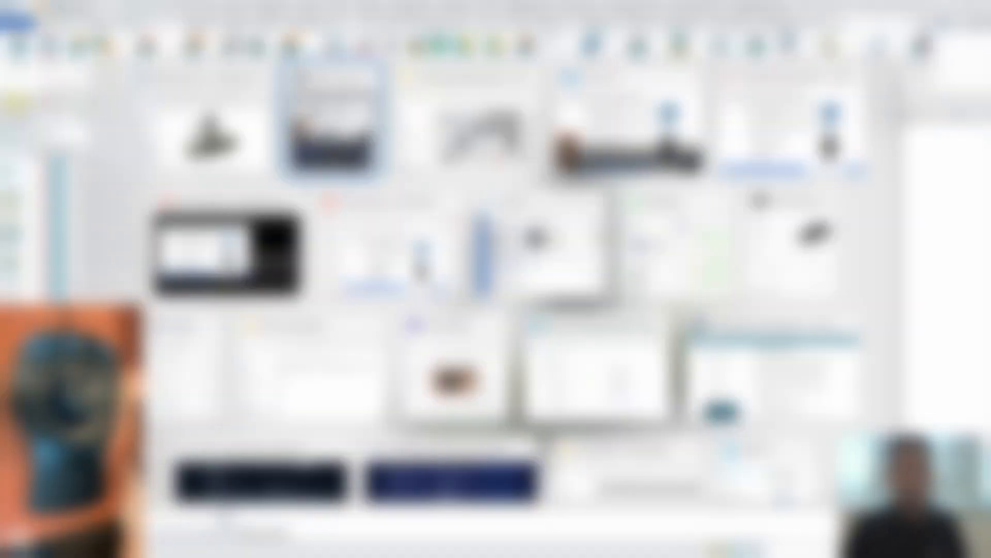
Step: Switch to the presentation slide outlining the ZW3D and 3Dconnexion video content, and return to ZW3D
{"action": "key", "text": "alt+Tab"}
{"action": "key", "text": "alt+Tab"}
{"action": "key", "text": "alt+Tab"}
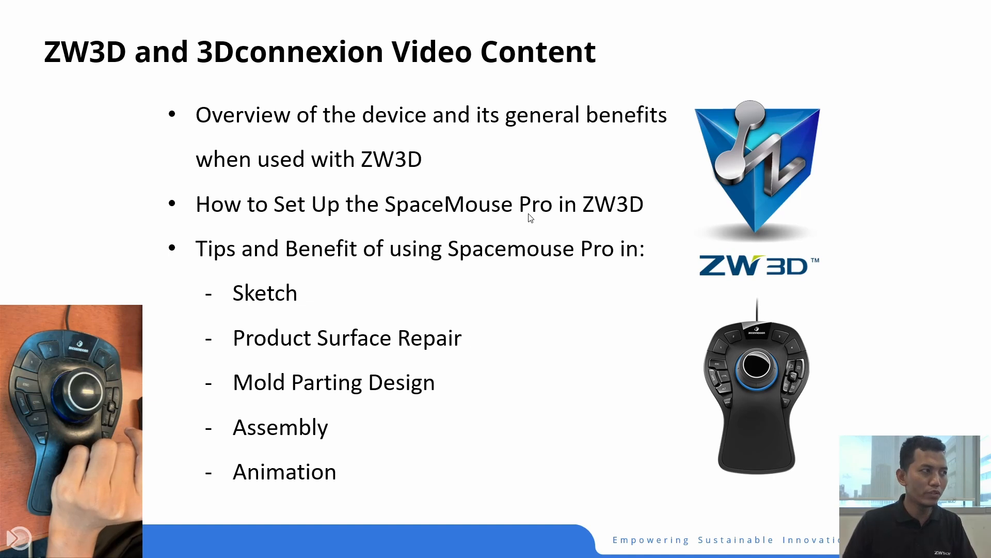
{"action": "key", "text": "alt+Tab"}
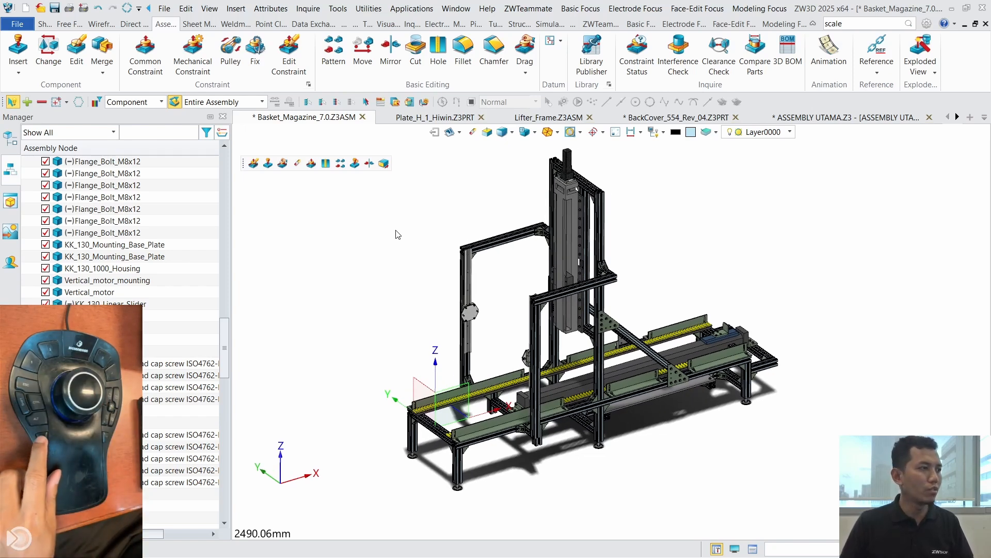
Step: Open the SpaceMouse Pro properties for zw3d and look over the button assignments
{"action": "key", "text": "Menu"}
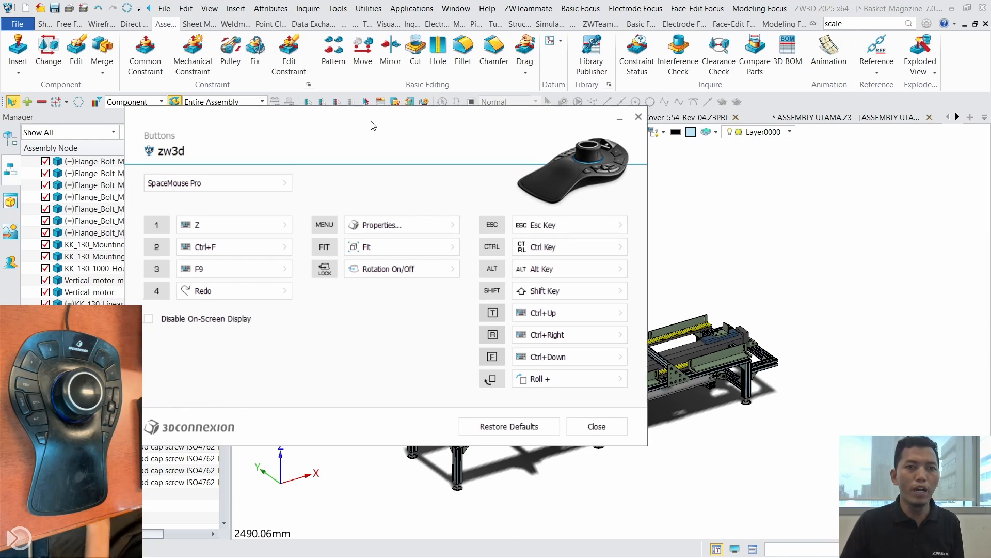
{"action": "left_click_drag", "start_coordinate": [370, 125], "coordinate": [464, 151]}
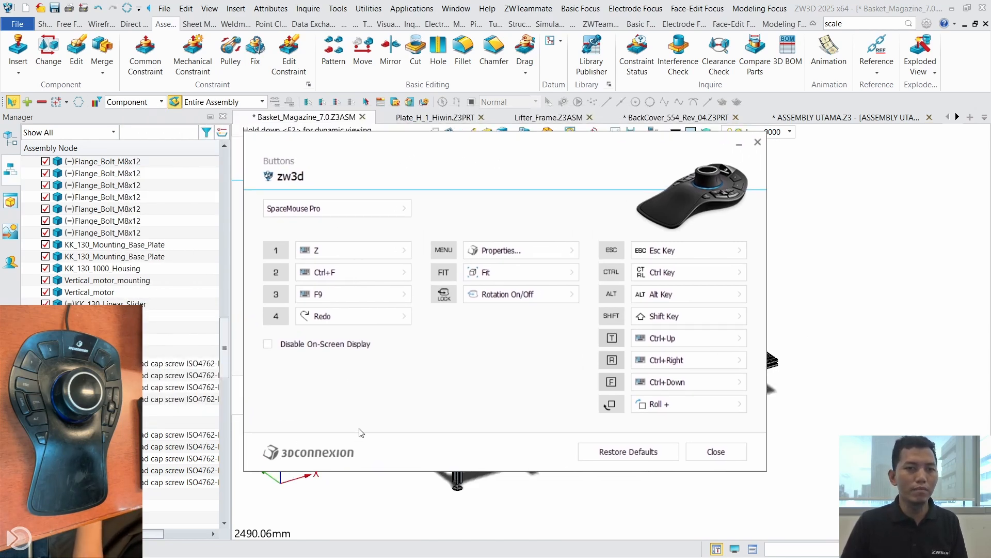
{"action": "left_click", "coordinate": [700, 456]}
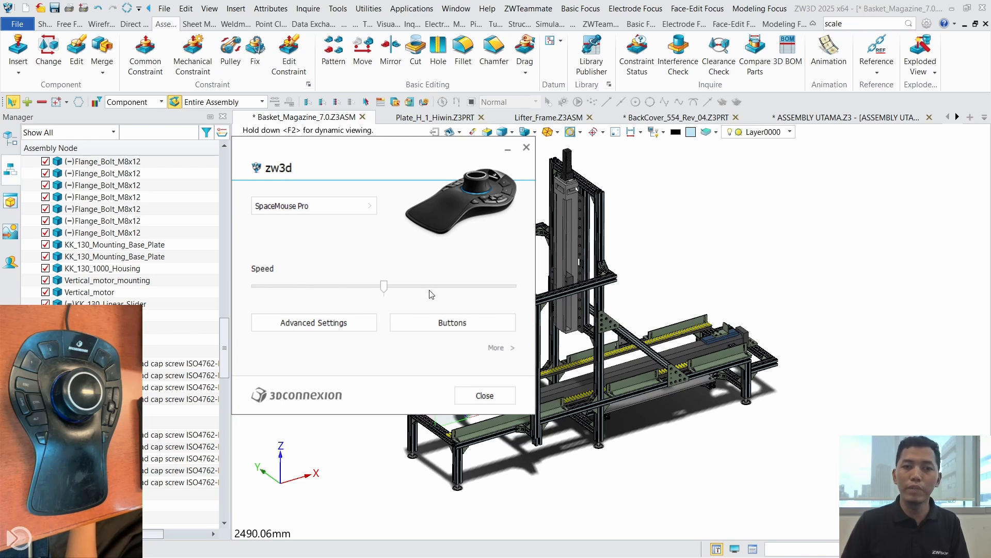
Step: Review the SpaceMouse Pro advanced settings for navigation, zoom direction and axis speed, toggling LEDs Active off and on again
{"action": "left_click", "coordinate": [346, 322]}
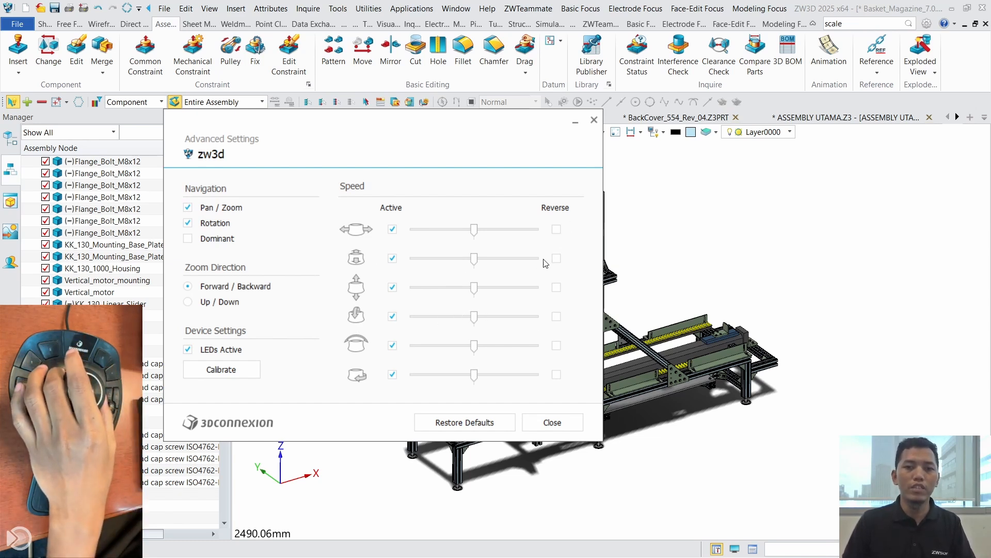
{"action": "left_click_drag", "start_coordinate": [397, 123], "coordinate": [478, 159]}
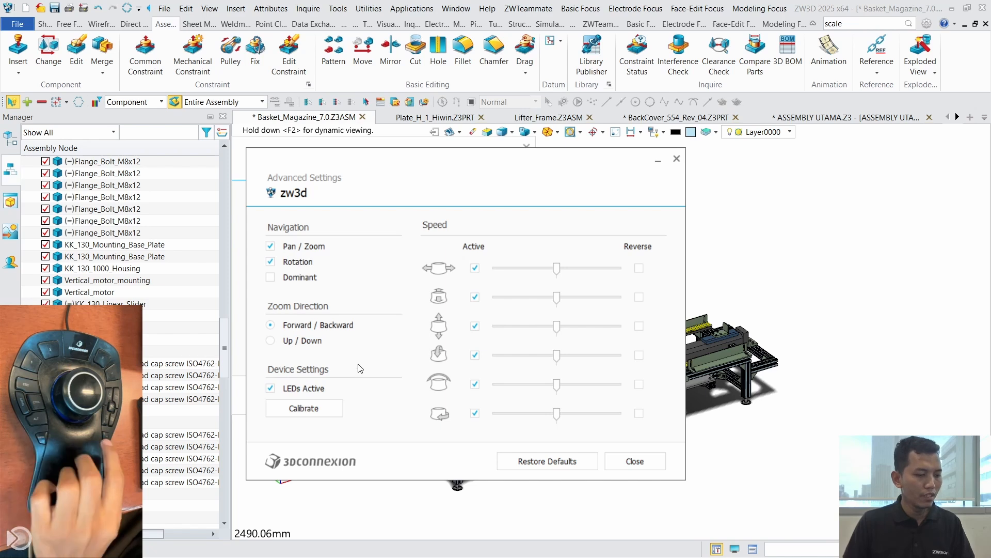
{"action": "left_click", "coordinate": [286, 388]}
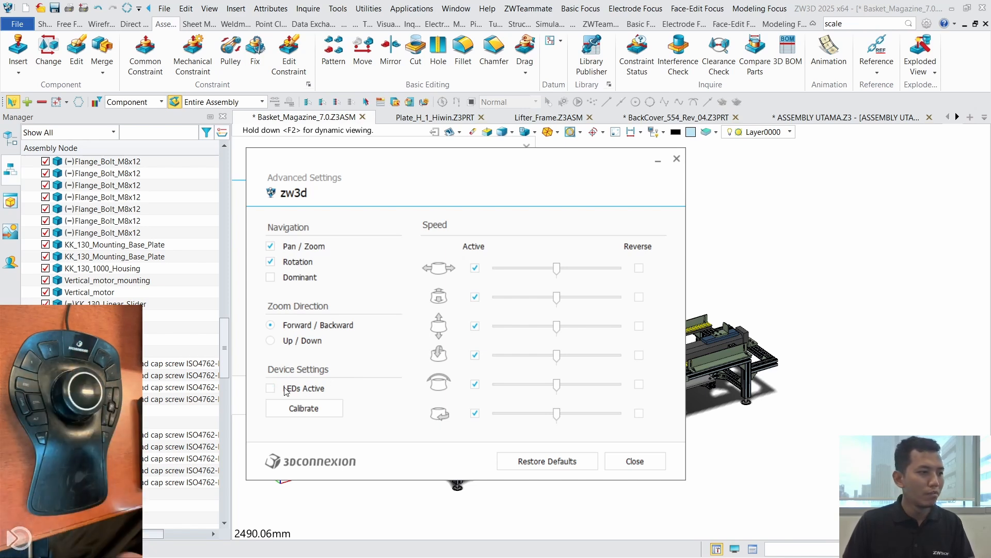
{"action": "left_click", "coordinate": [287, 388]}
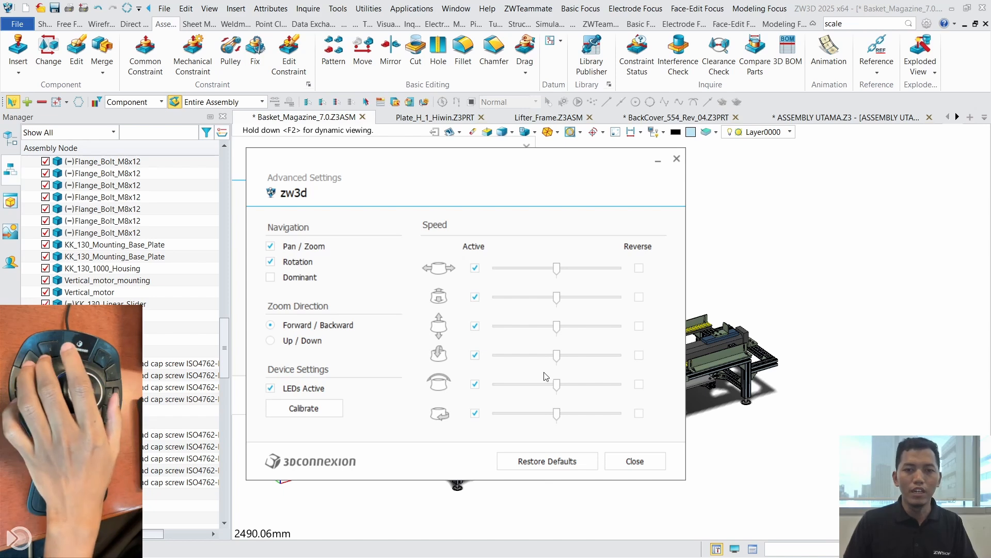
{"action": "left_click", "coordinate": [645, 461]}
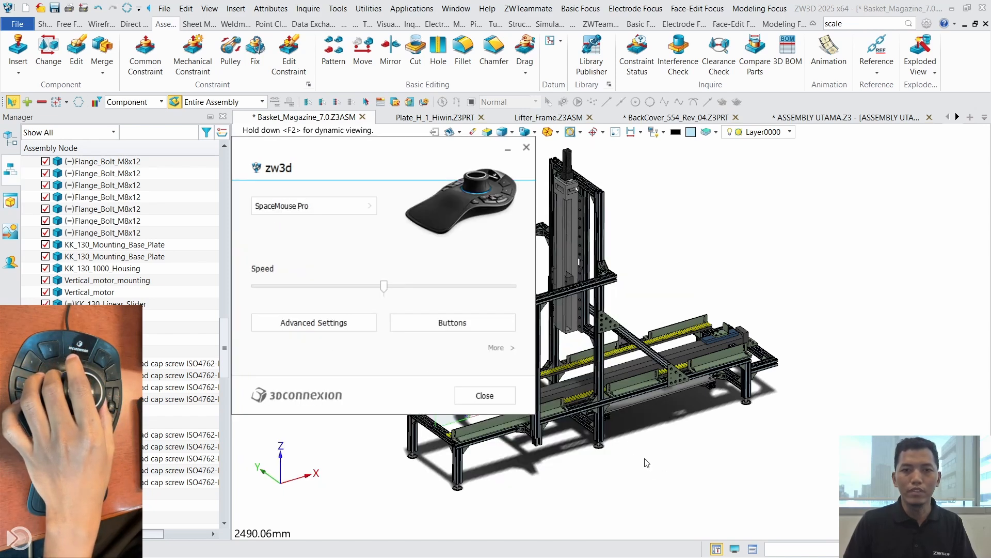
Step: Review which command each SpaceMouse Pro button triggers in zw3d, and close the device settings
{"action": "left_click_drag", "start_coordinate": [396, 154], "coordinate": [412, 171]}
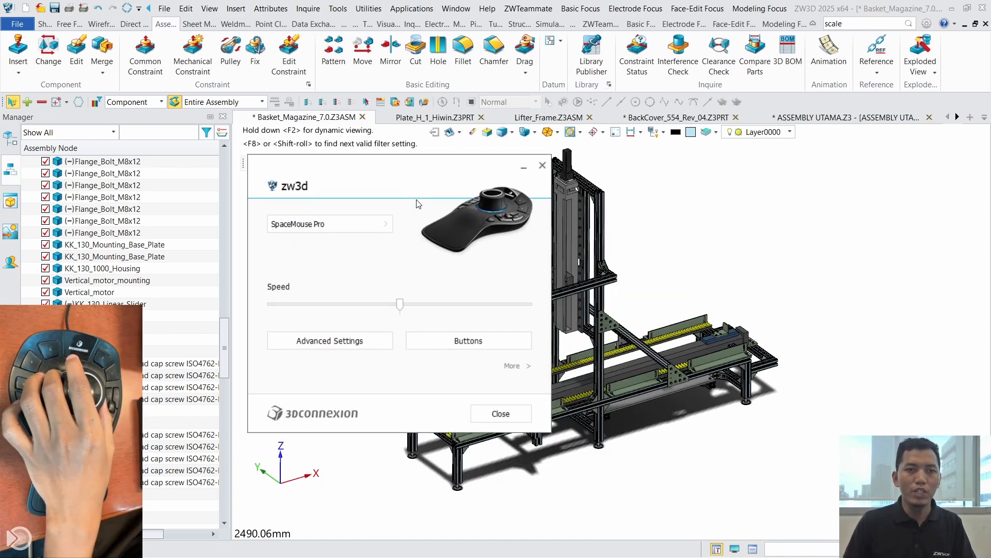
{"action": "left_click", "coordinate": [457, 342]}
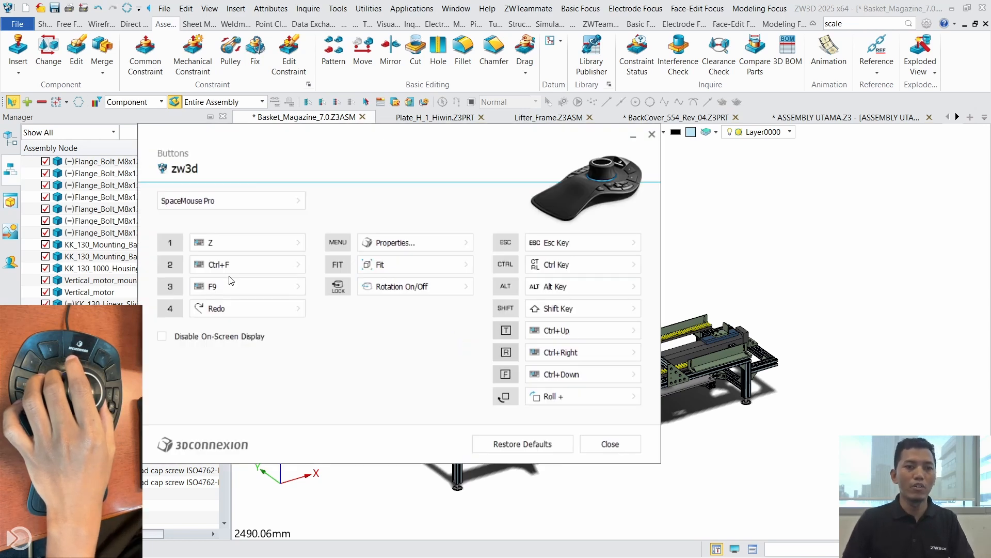
{"action": "left_click_drag", "start_coordinate": [303, 148], "coordinate": [401, 168]}
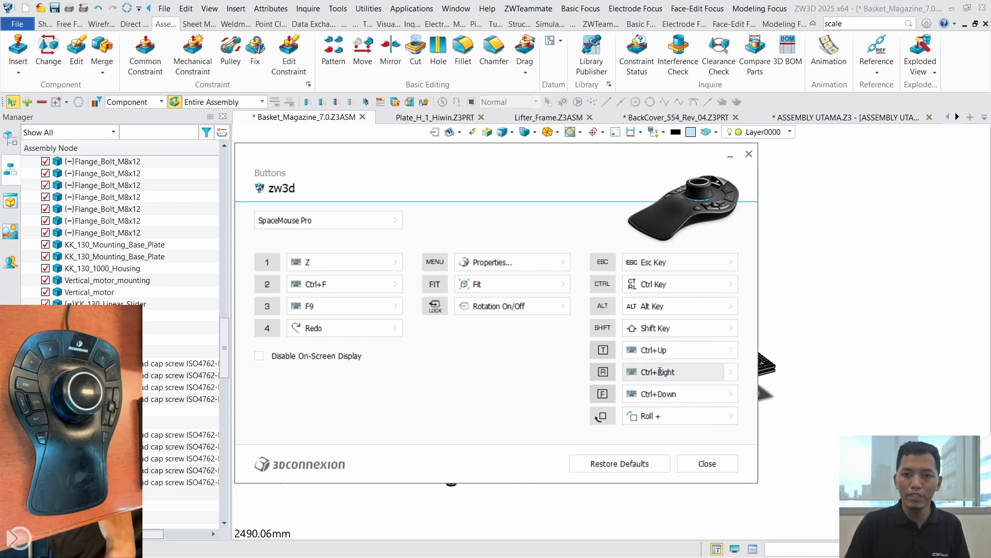
{"action": "left_click_drag", "start_coordinate": [539, 174], "coordinate": [558, 177]}
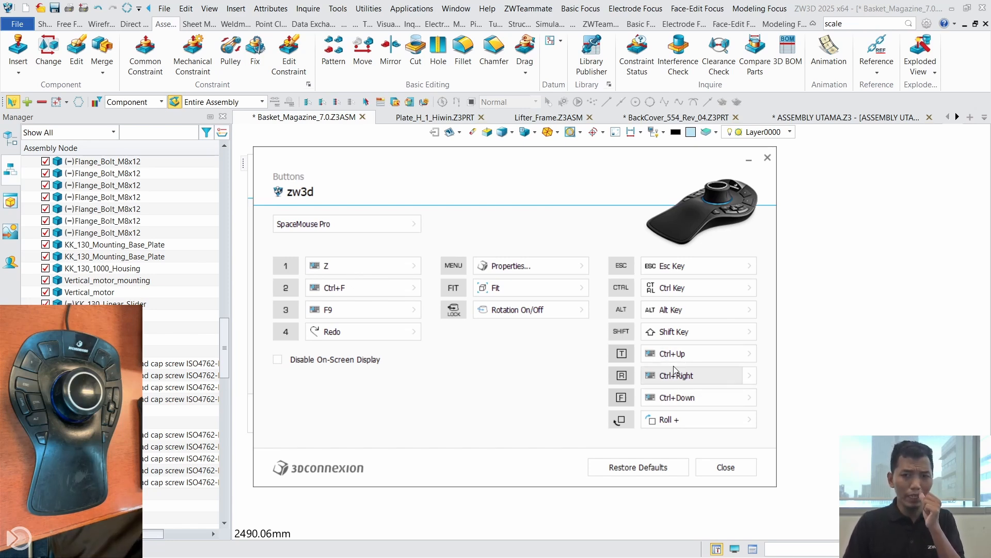
{"action": "left_click", "coordinate": [768, 163]}
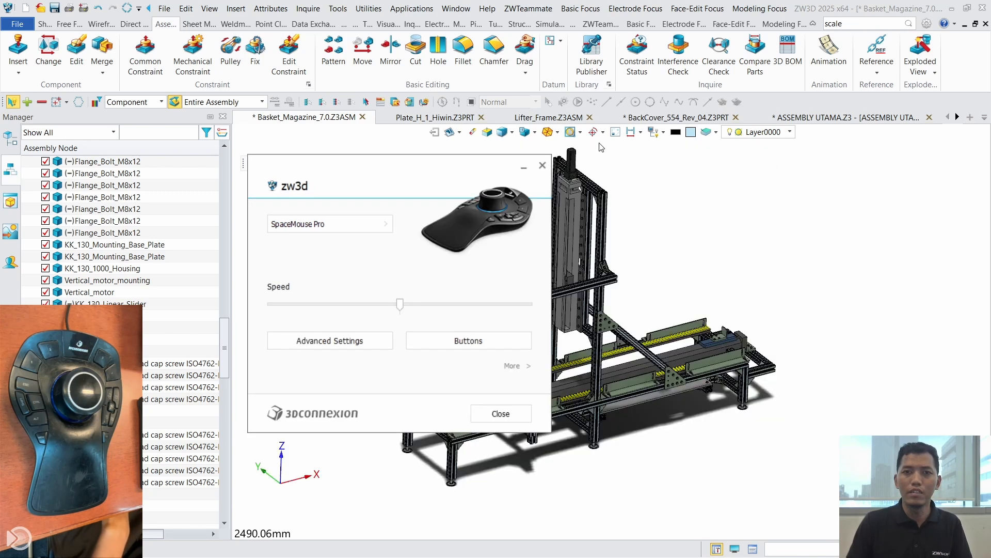
{"action": "left_click", "coordinate": [544, 165]}
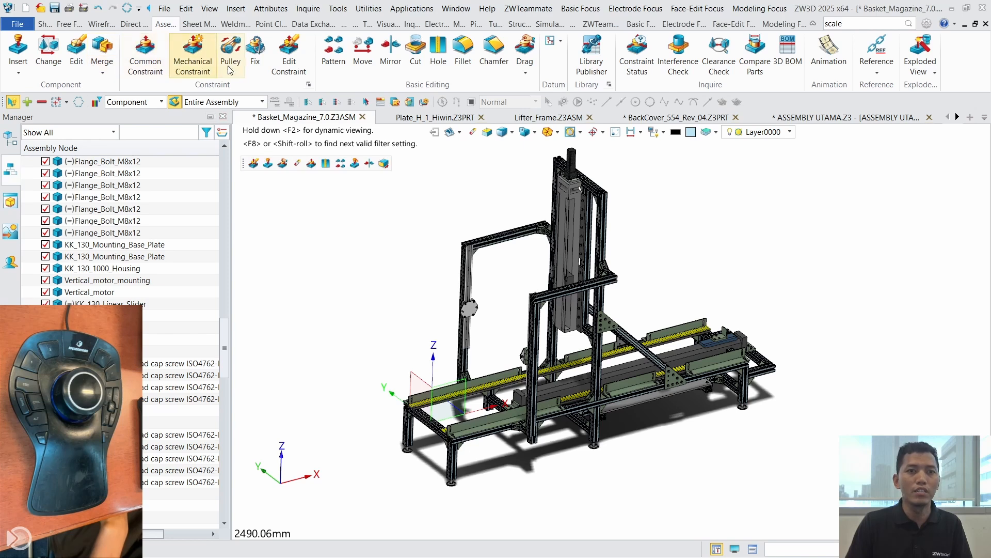
Step: Look up the keyboard shortcuts of the standard view orientations and Auto Align
{"action": "left_click", "coordinate": [514, 133]}
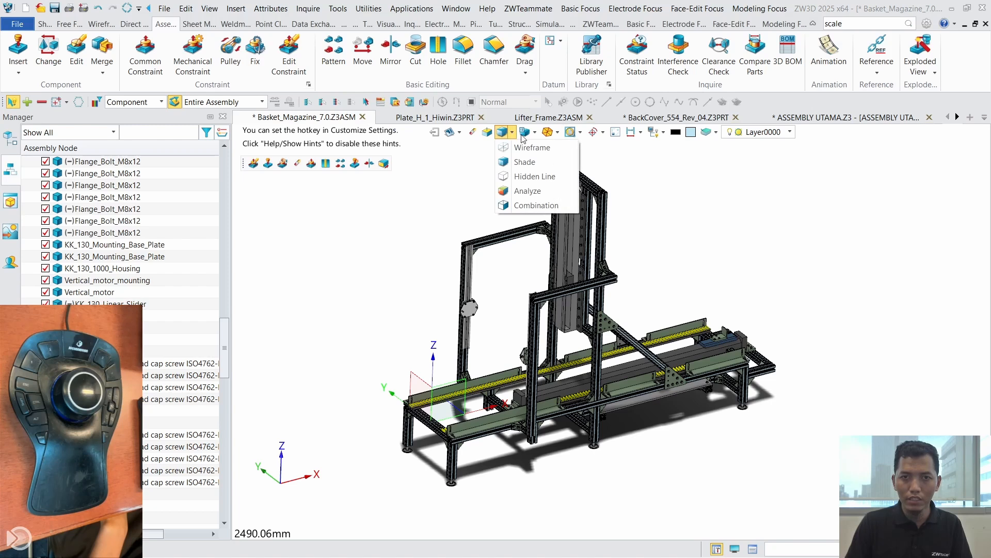
{"action": "left_click", "coordinate": [558, 132]}
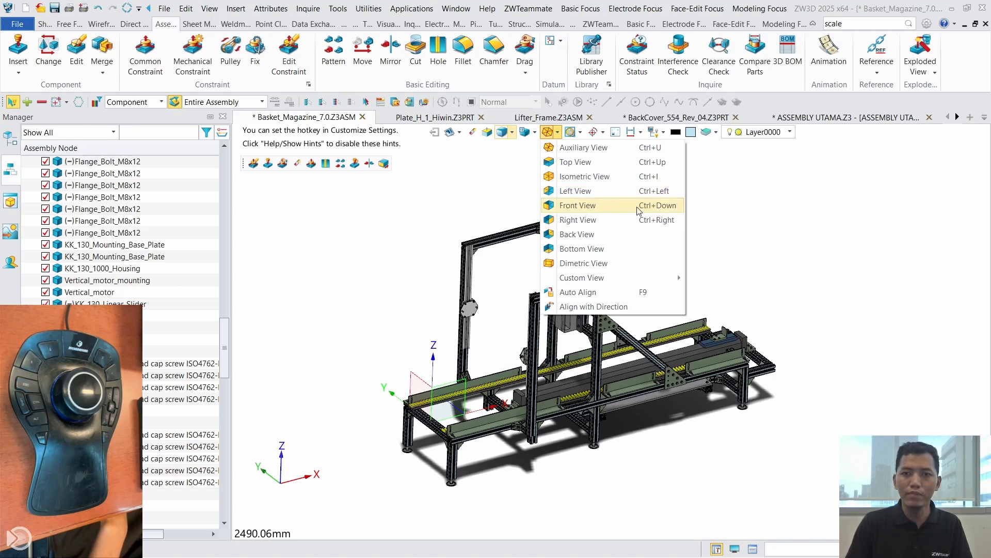
{"action": "left_click", "coordinate": [459, 194]}
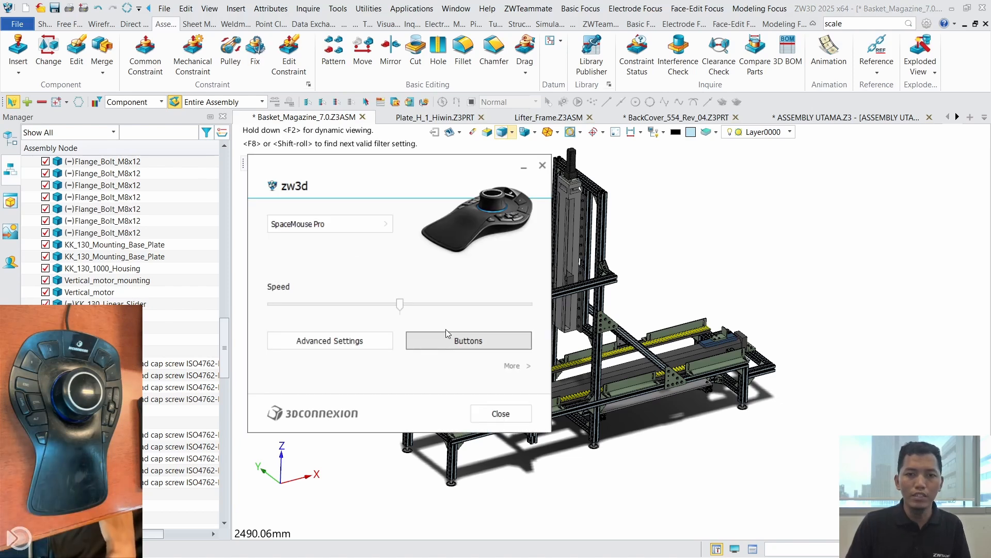
Step: Check the SpaceMouse Pro button assignments against the standard view and Auto Align shortcuts, and close the device settings
{"action": "left_click", "coordinate": [449, 341]}
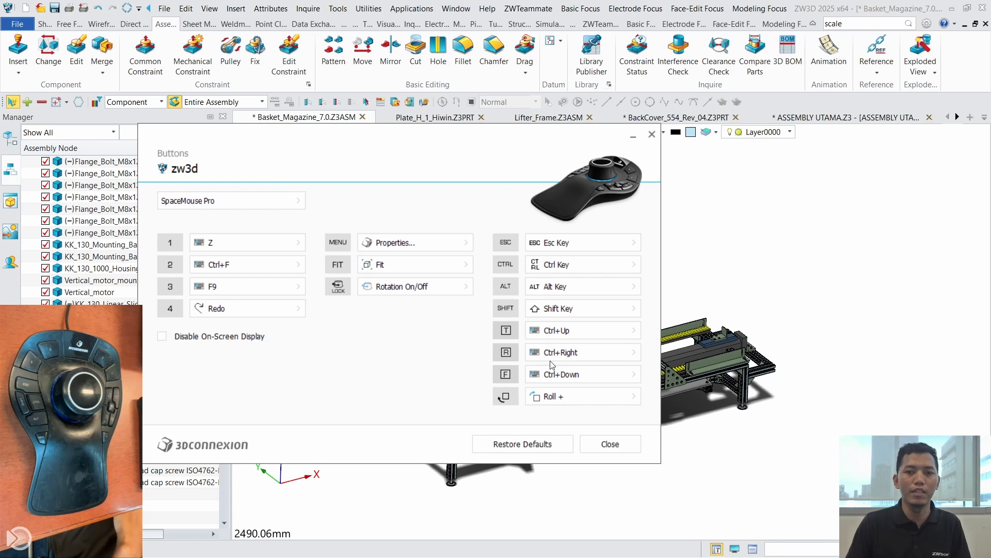
{"action": "left_click_drag", "start_coordinate": [351, 143], "coordinate": [499, 171]}
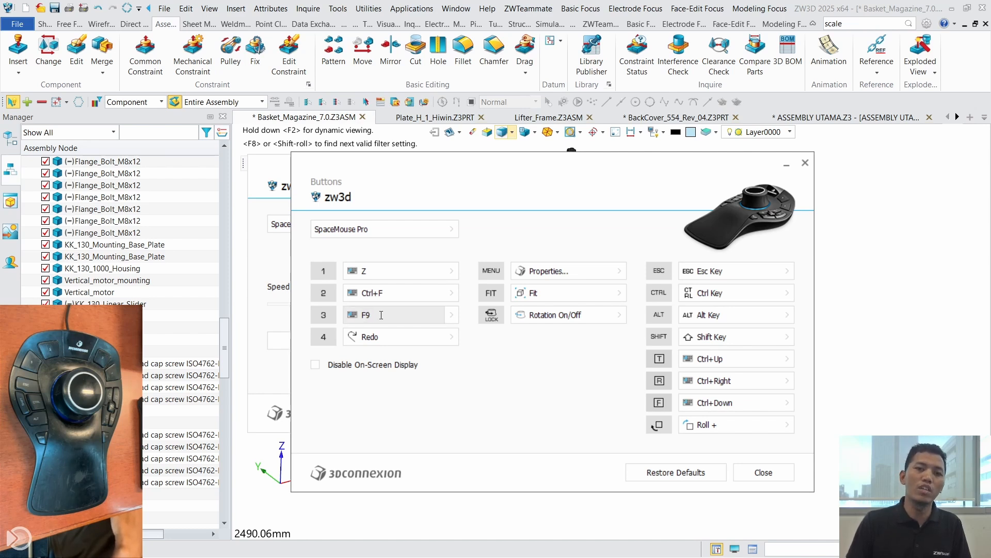
{"action": "left_click", "coordinate": [805, 164]}
{"action": "key", "text": "Escape"}
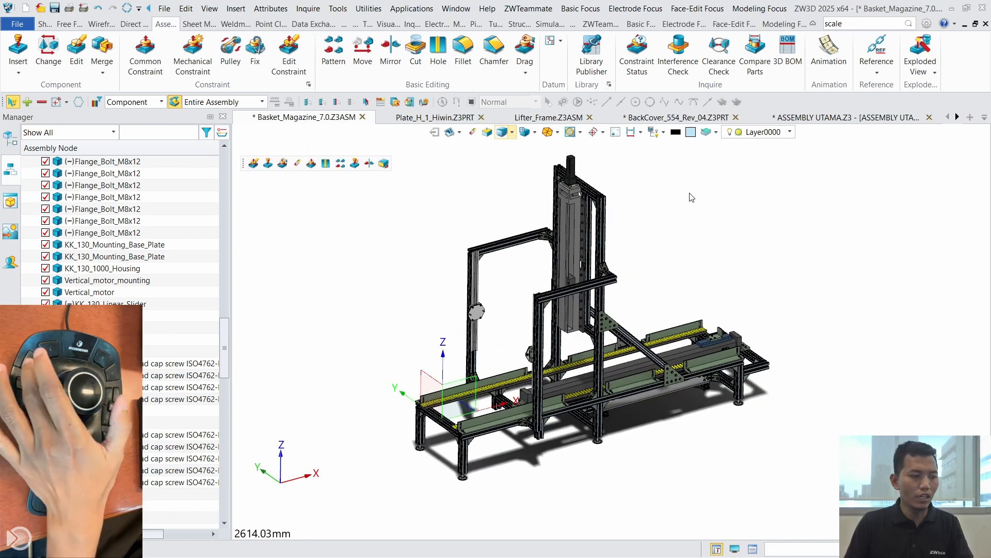
Step: View the BackCover_554_Rev_04 part and return to the Basket_Magazine_7.0 assembly
{"action": "right_click", "coordinate": [377, 248]}
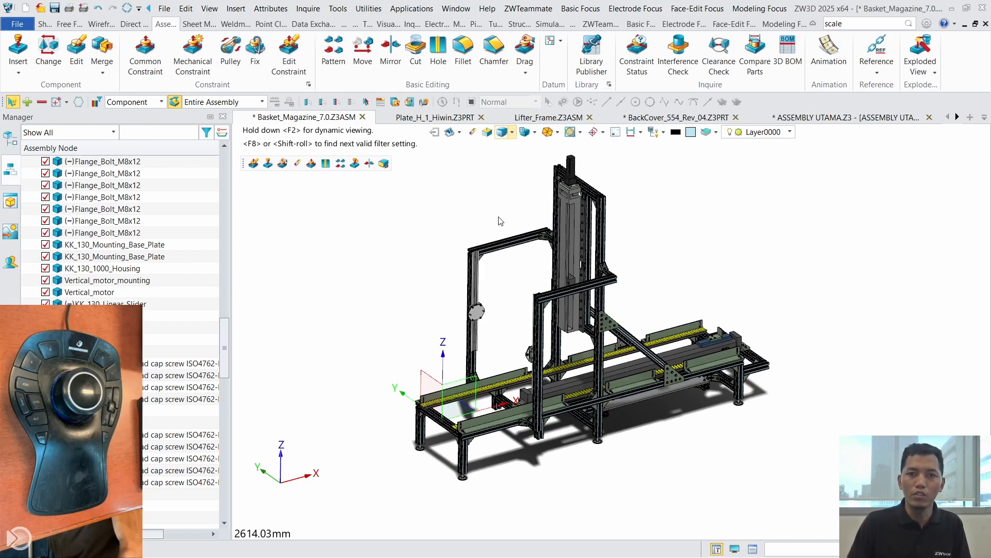
{"action": "left_click", "coordinate": [664, 118]}
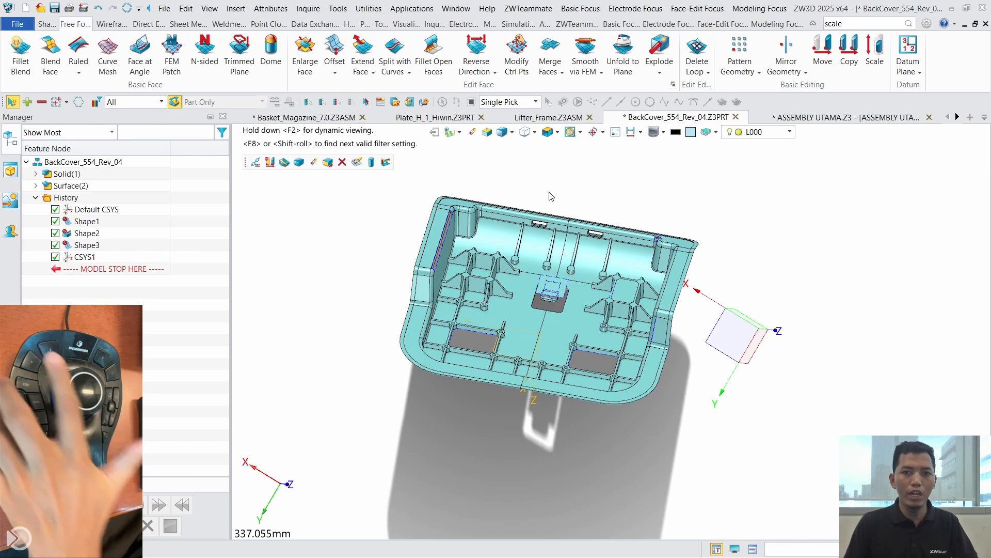
{"action": "right_click", "coordinate": [494, 187]}
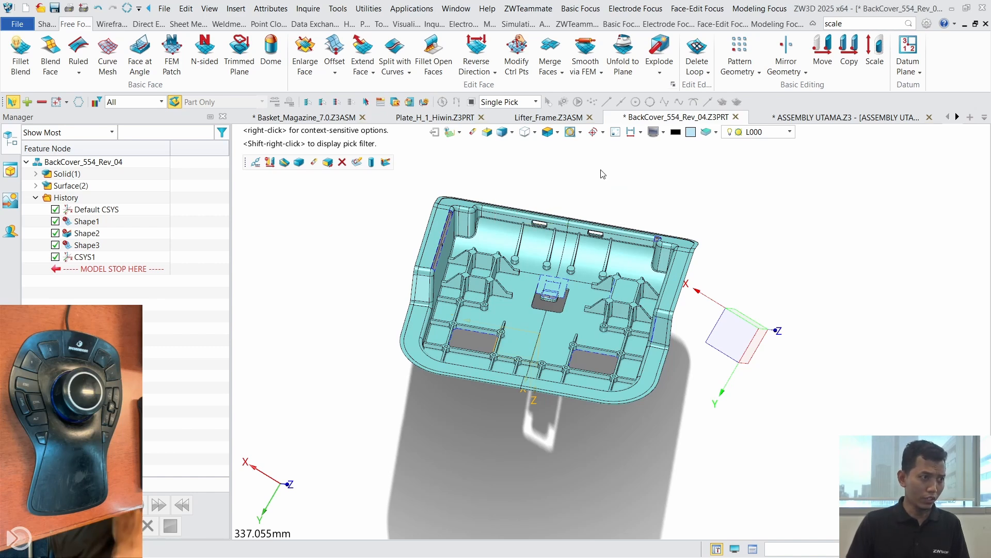
{"action": "middle_click_drag", "start_coordinate": [560, 141], "coordinate": [563, 165]}
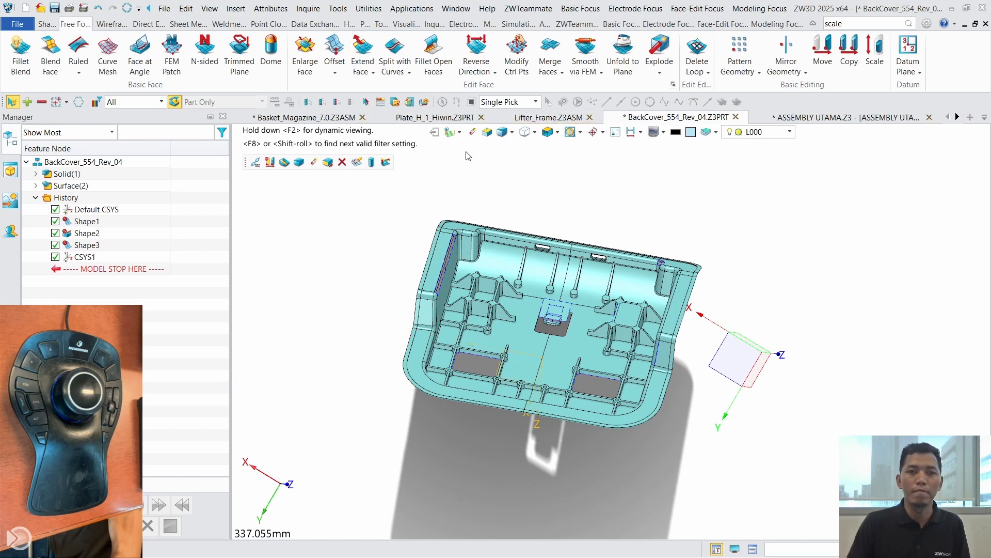
{"action": "left_click", "coordinate": [328, 123]}
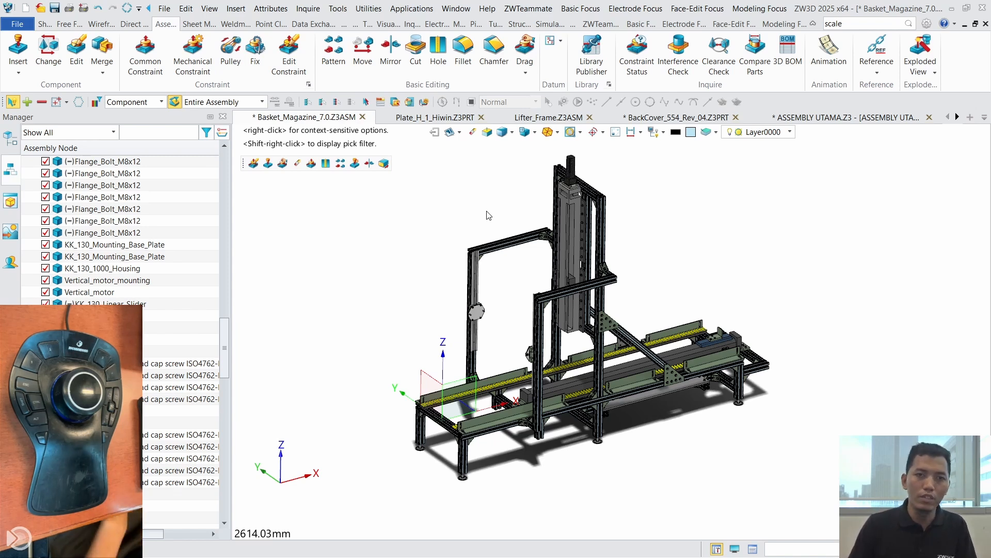
{"action": "middle_click_drag", "start_coordinate": [475, 215], "coordinate": [461, 224]}
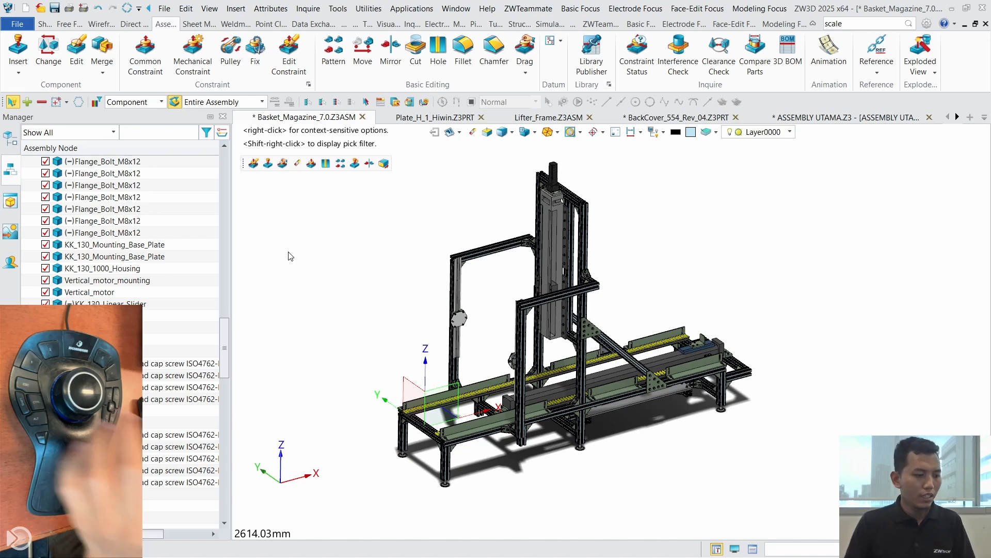
Step: Move the vertical motor's slider and the Igus_plate_1 component along their rails in the Basket_Magazine_7.0 assembly
{"action": "scroll", "coordinate": [549, 275], "scroll_direction": "up", "scroll_amount": 3}
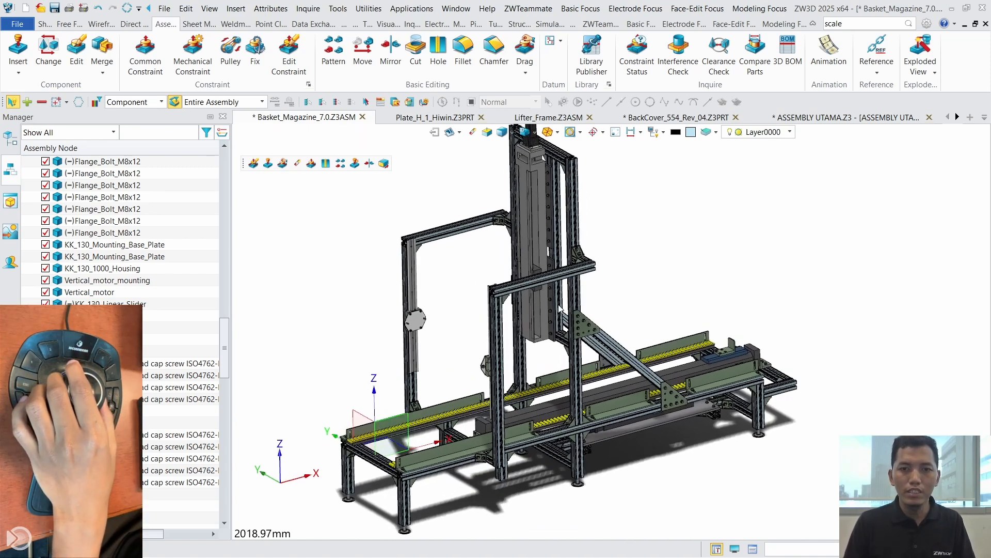
{"action": "scroll", "coordinate": [561, 309], "scroll_direction": "up", "scroll_amount": 2}
{"action": "mouse_move", "coordinate": [561, 263]}
{"action": "left_mouse_down"}
{"action": "mouse_move", "coordinate": [562, 210]}
{"action": "mouse_move", "coordinate": [569, 270]}
{"action": "left_mouse_up"}
{"action": "left_click", "coordinate": [568, 194]}
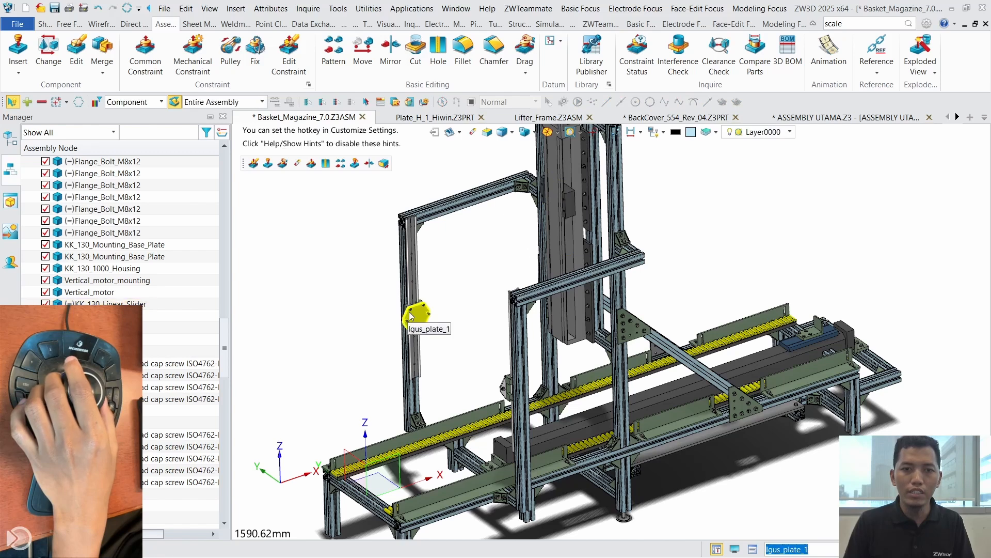
{"action": "left_click", "coordinate": [420, 311]}
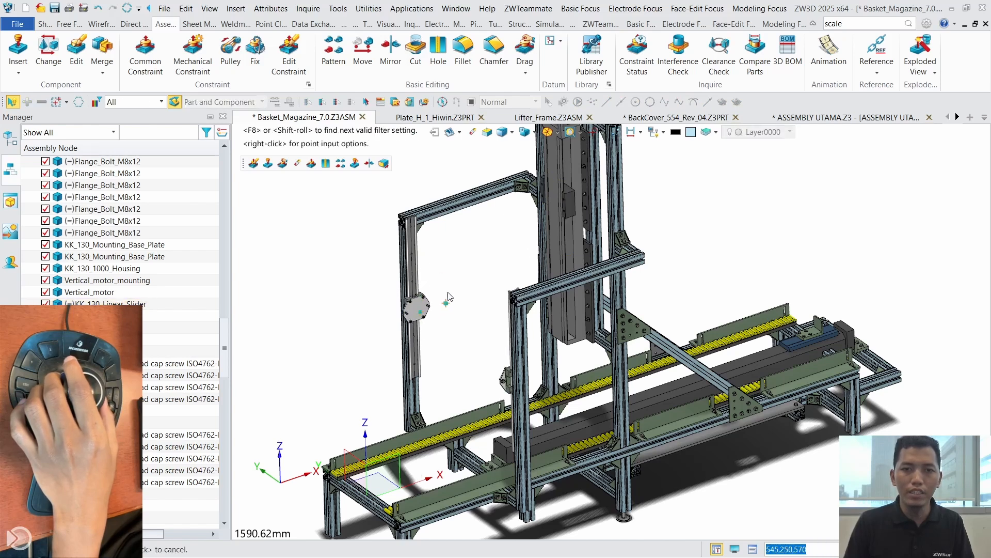
{"action": "left_click", "coordinate": [447, 295]}
Step: Slide the blue carriage along the horizontal base rail, and move the vertical slider lower on its housing
{"action": "left_click", "coordinate": [732, 345]}
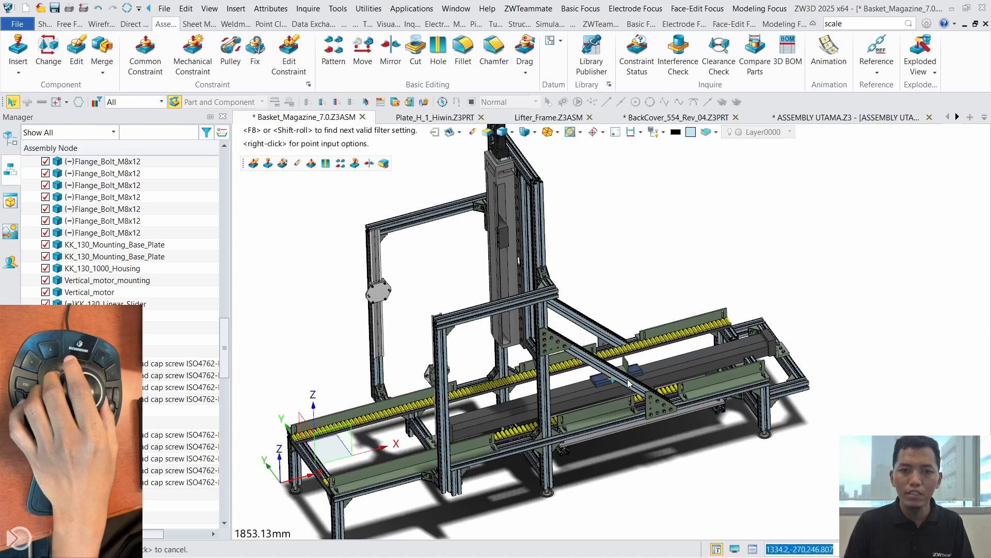
{"action": "left_click", "coordinate": [703, 348]}
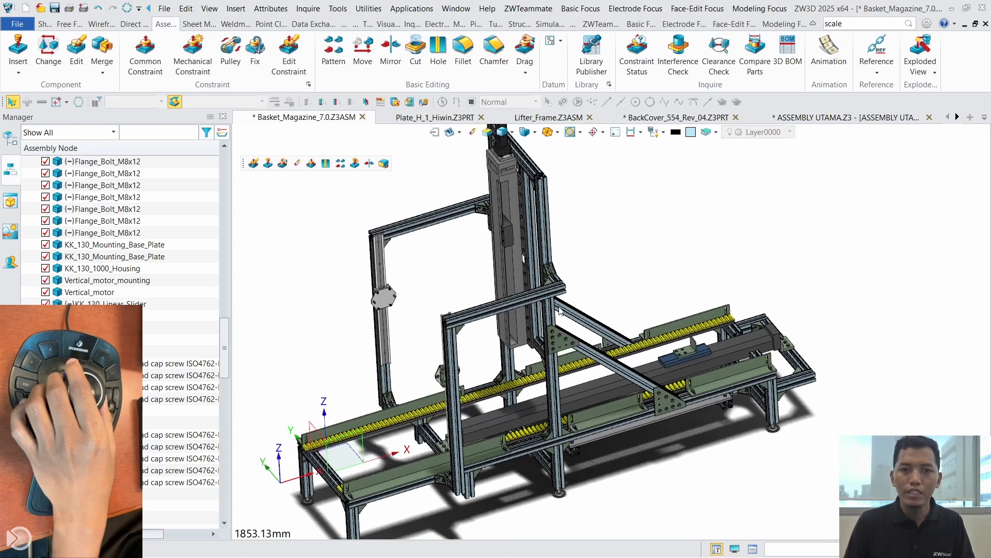
{"action": "left_click", "coordinate": [575, 198]}
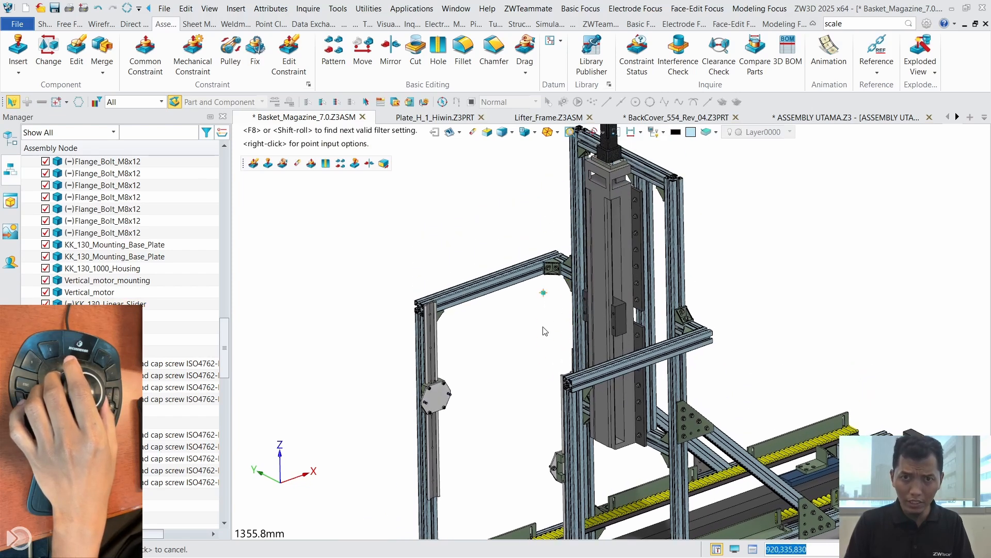
{"action": "left_click", "coordinate": [562, 336]}
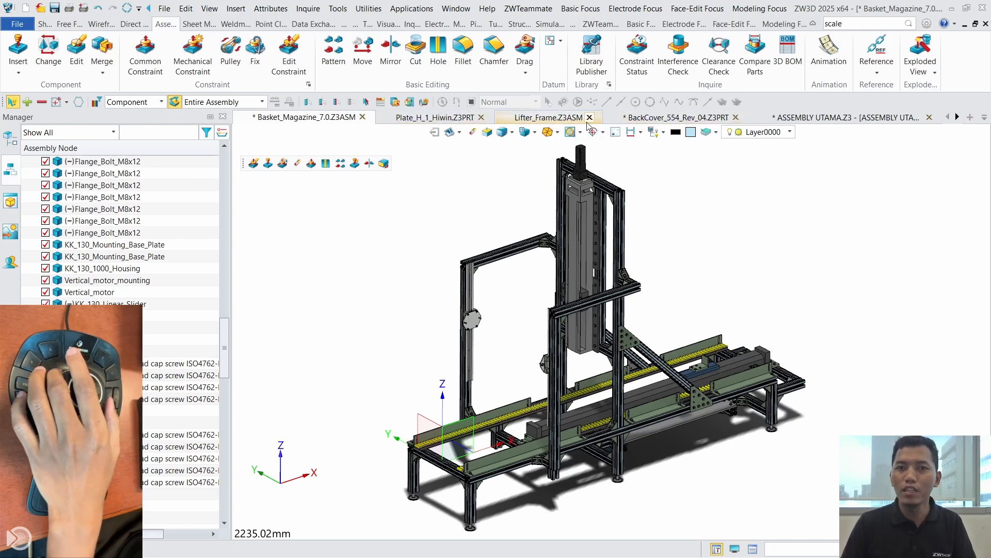
Step: Switch to the open Lifter_Frame_Trial assembly
{"action": "left_click", "coordinate": [958, 118]}
{"action": "left_click", "coordinate": [958, 118]}
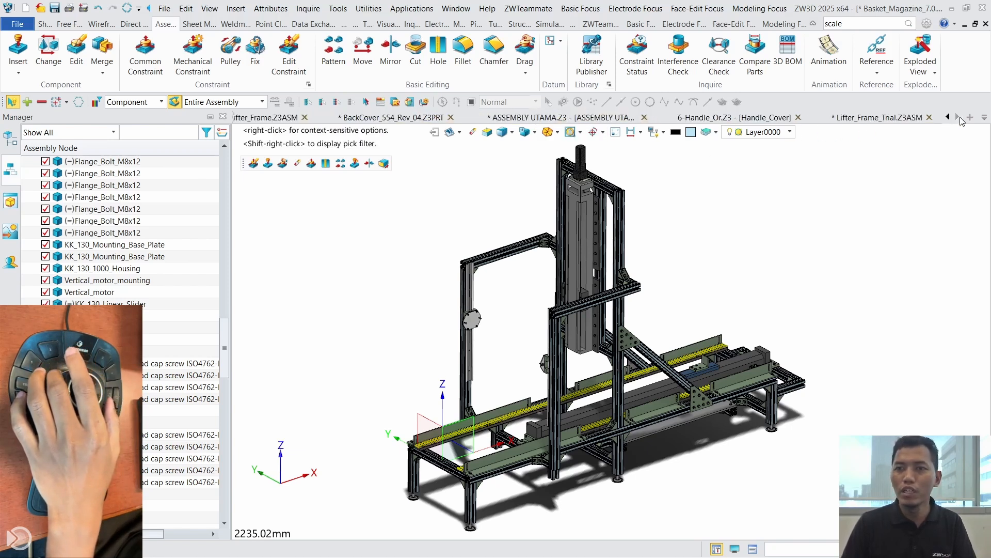
{"action": "left_click", "coordinate": [879, 123]}
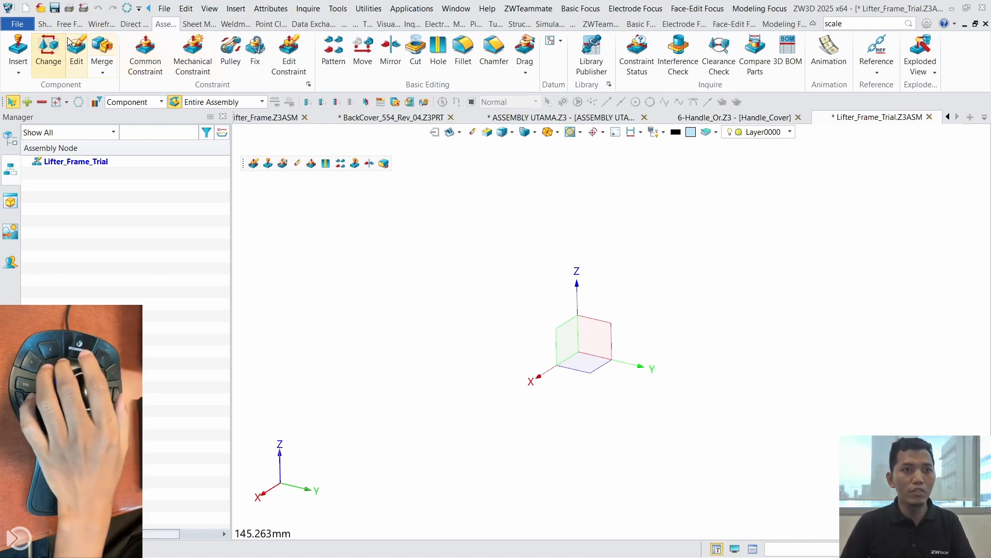
{"action": "right_click", "coordinate": [467, 235]}
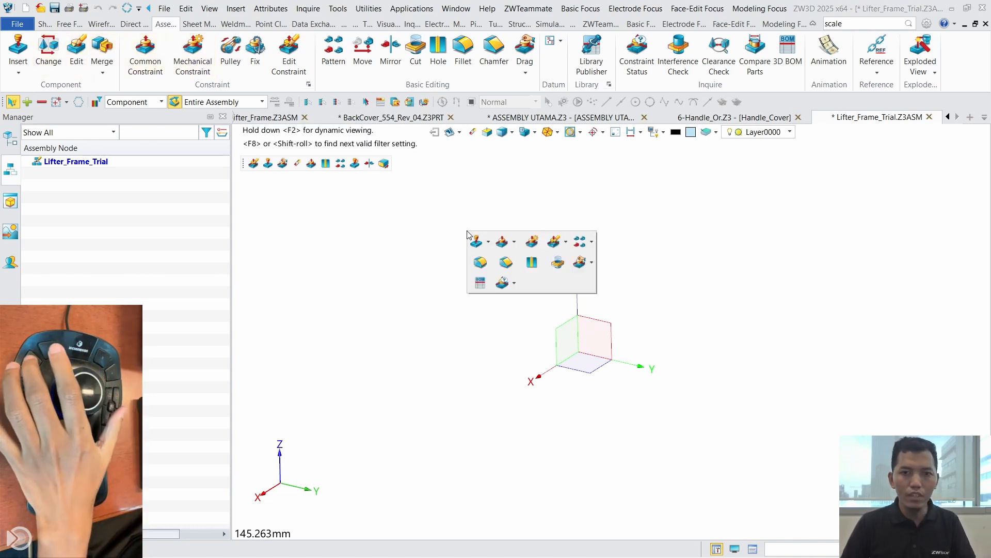
{"action": "right_click", "coordinate": [495, 211]}
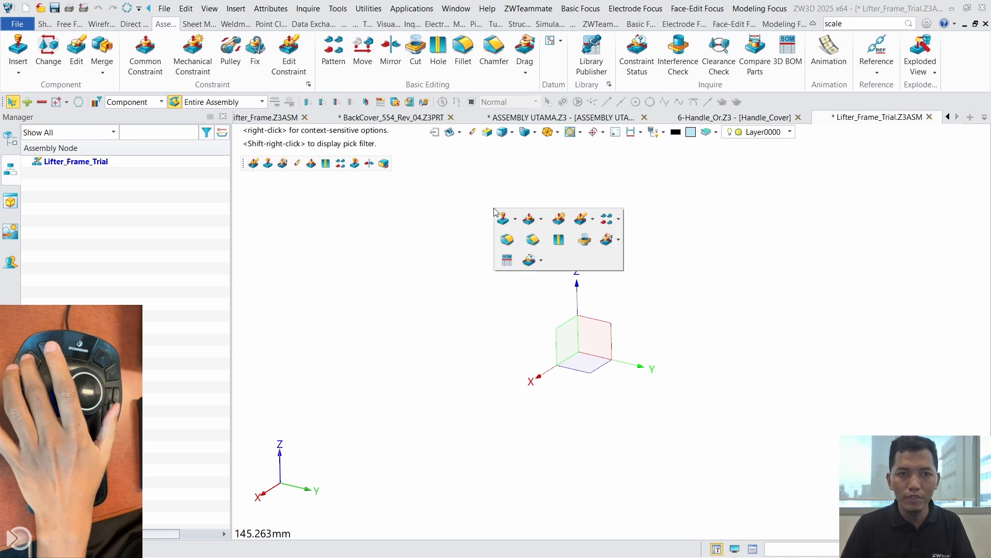
{"action": "right_click", "coordinate": [471, 209]}
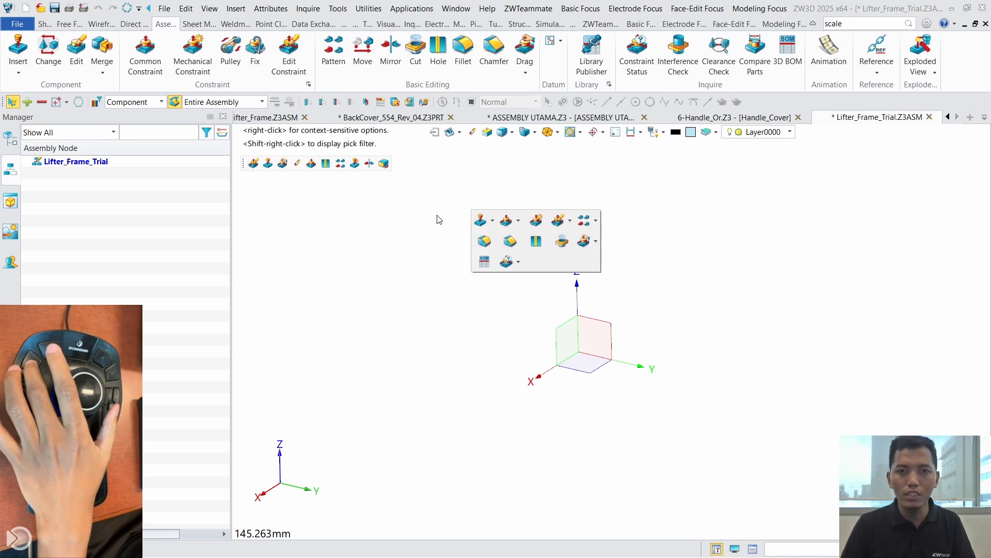
{"action": "left_click", "coordinate": [418, 228]}
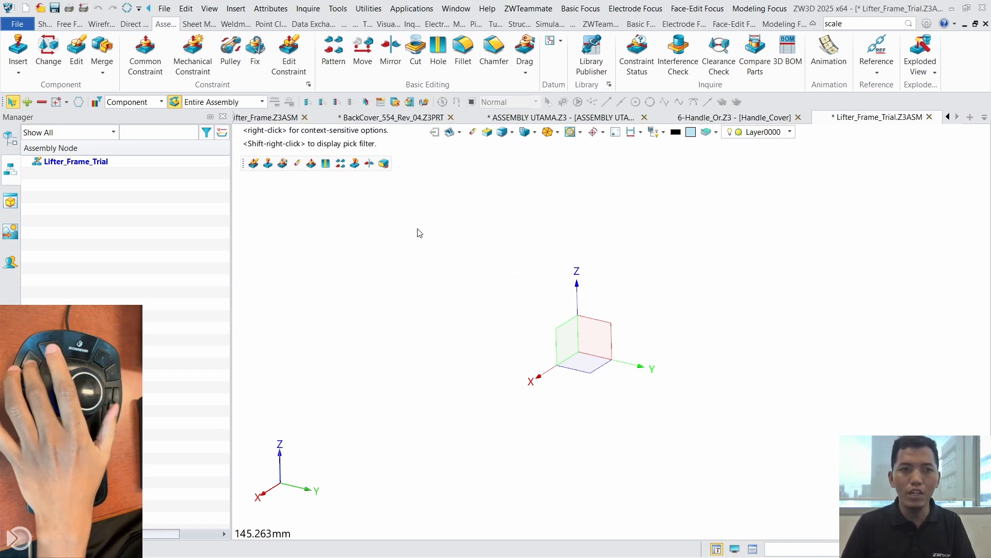
Step: Start a sketch on the Default CSYS YZ plane, and move the floating sketch tools clear of the drawing area
{"action": "left_click", "coordinate": [44, 24]}
{"action": "left_click", "coordinate": [31, 65]}
{"action": "left_click", "coordinate": [606, 325]}
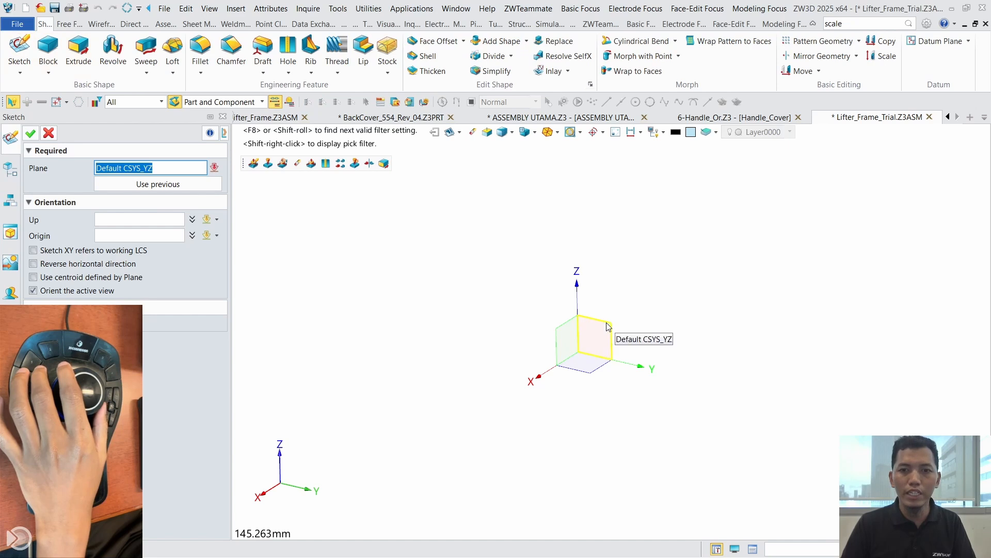
{"action": "left_click", "coordinate": [35, 134]}
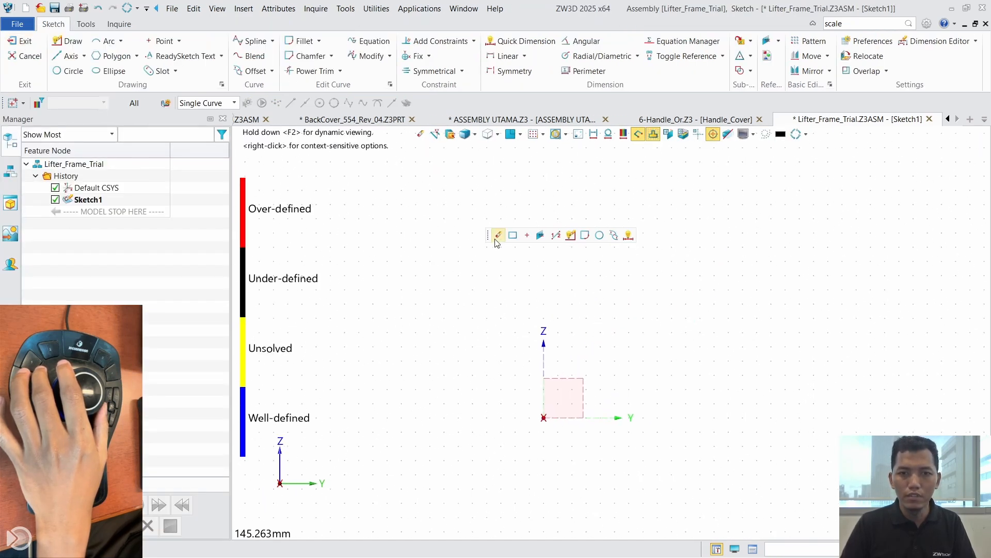
{"action": "left_click_drag", "start_coordinate": [489, 235], "coordinate": [338, 182]}
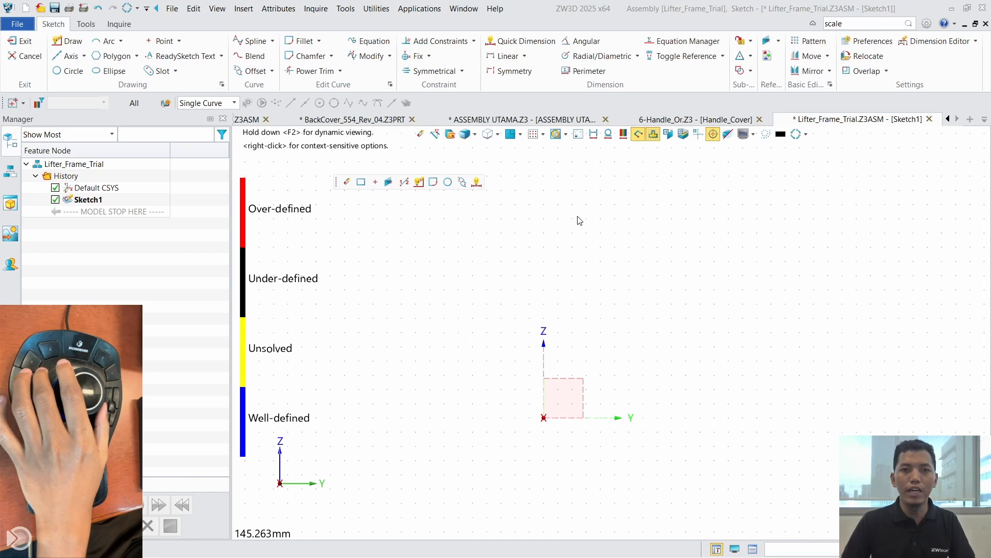
Step: Turn off the grid display in the sketch
{"action": "middle_click_drag", "start_coordinate": [586, 222], "coordinate": [668, 249]}
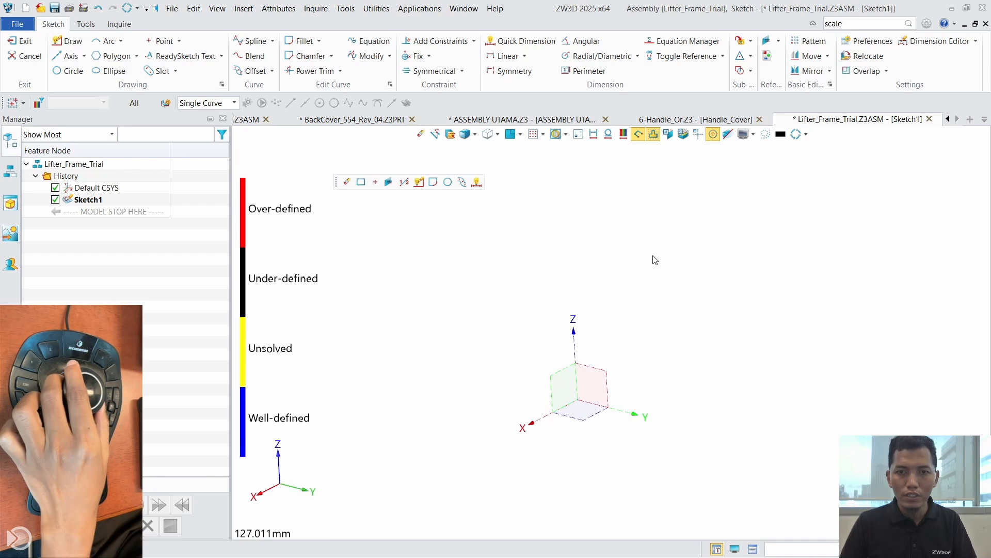
{"action": "left_click", "coordinate": [543, 134]}
{"action": "left_click", "coordinate": [560, 180]}
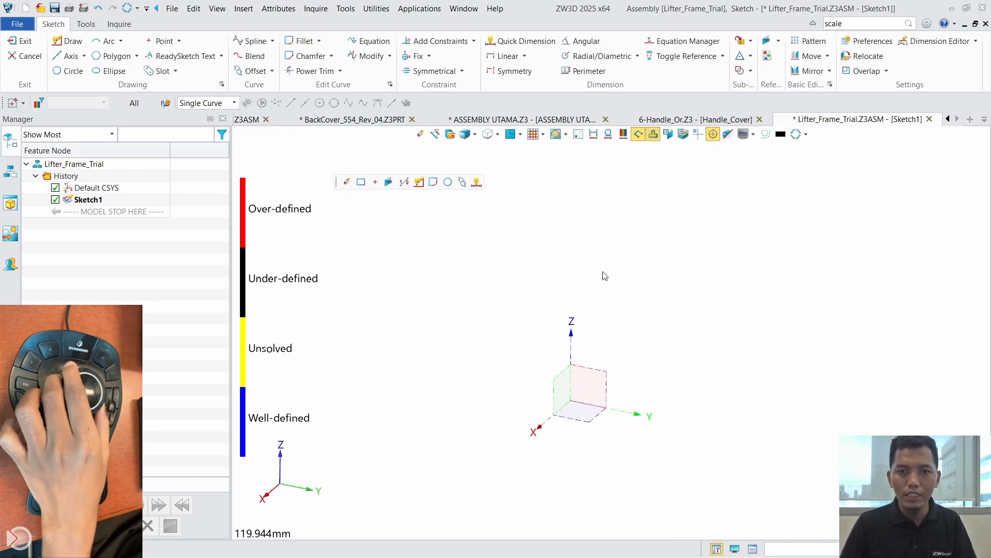
{"action": "left_click", "coordinate": [544, 135]}
{"action": "left_click", "coordinate": [549, 148]}
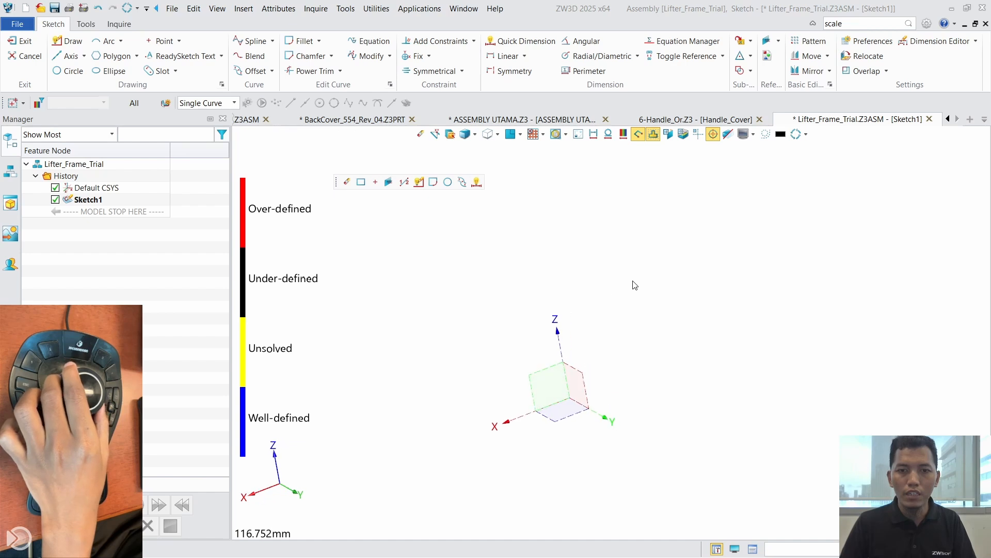
Step: Realign the tilted view square to the sketch plane with Plane View
{"action": "right_click", "coordinate": [623, 231]}
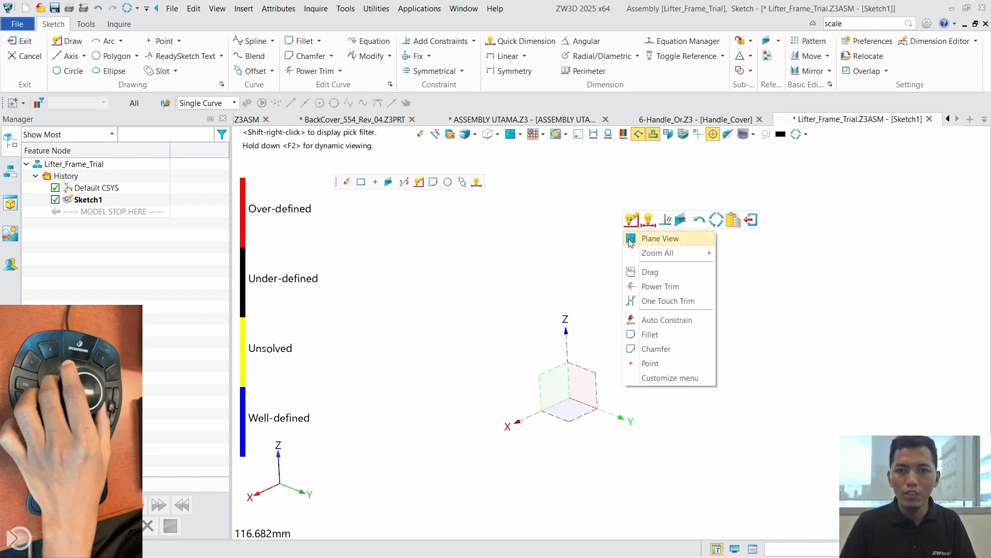
{"action": "left_click", "coordinate": [633, 241]}
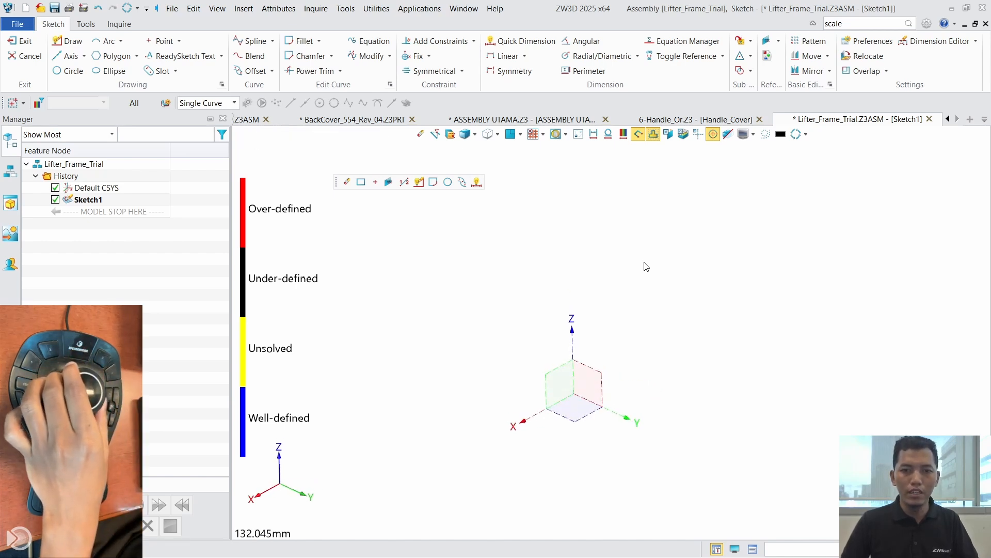
{"action": "right_click", "coordinate": [644, 263]}
{"action": "left_click", "coordinate": [691, 268]}
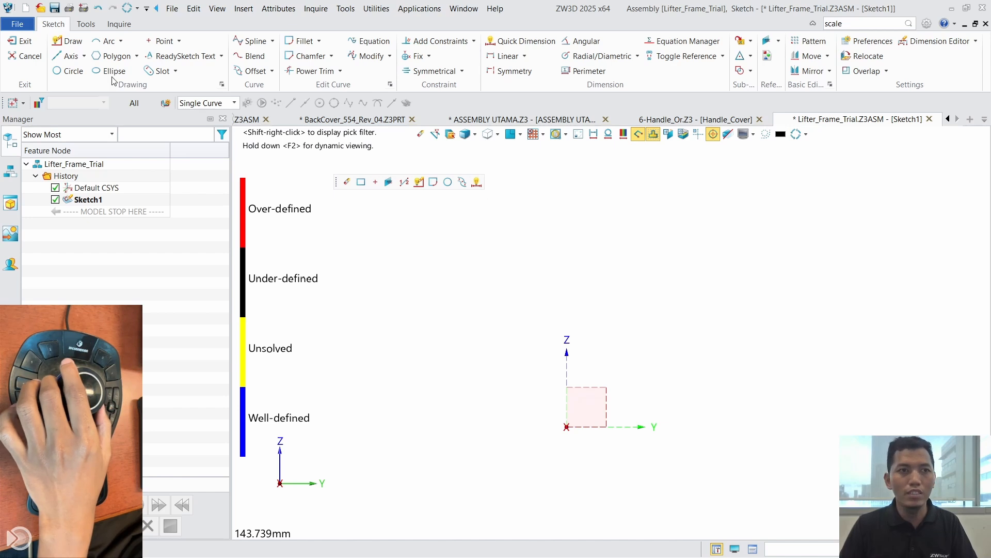
Step: Draw a C-shaped chain of three lines from the origin, about 45 mm wide and 78 mm high, ending on the vertical axis
{"action": "left_click", "coordinate": [67, 41]}
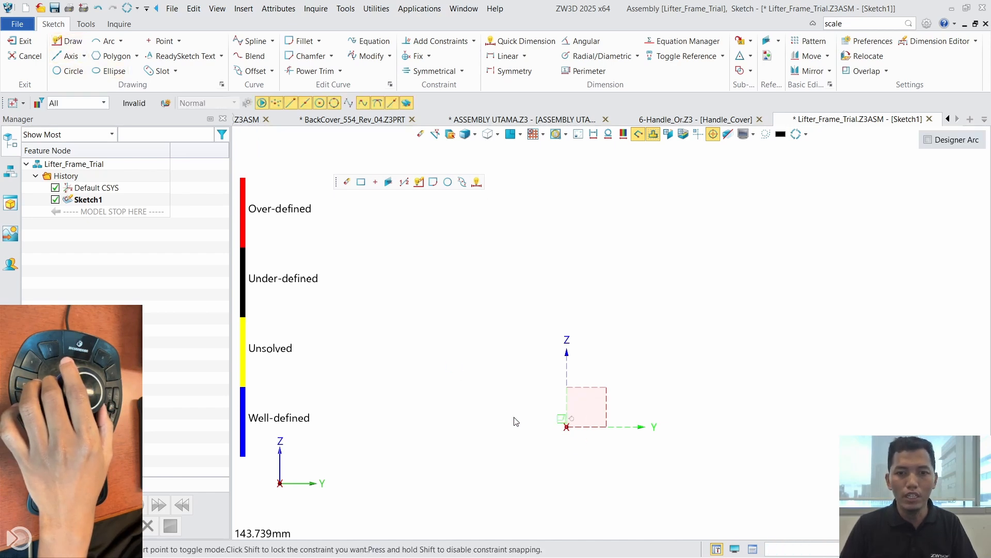
{"action": "left_click", "coordinate": [436, 427]}
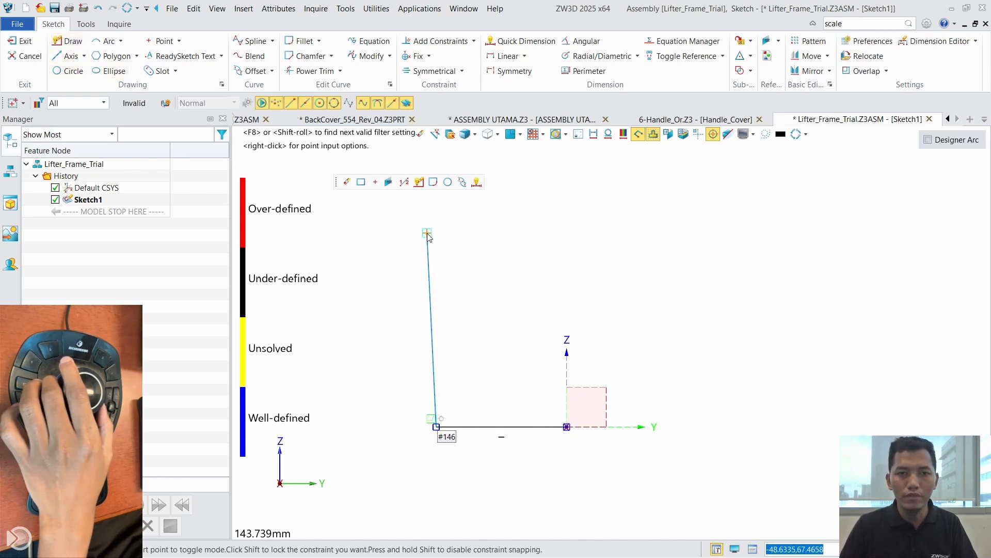
{"action": "left_click", "coordinate": [436, 203]}
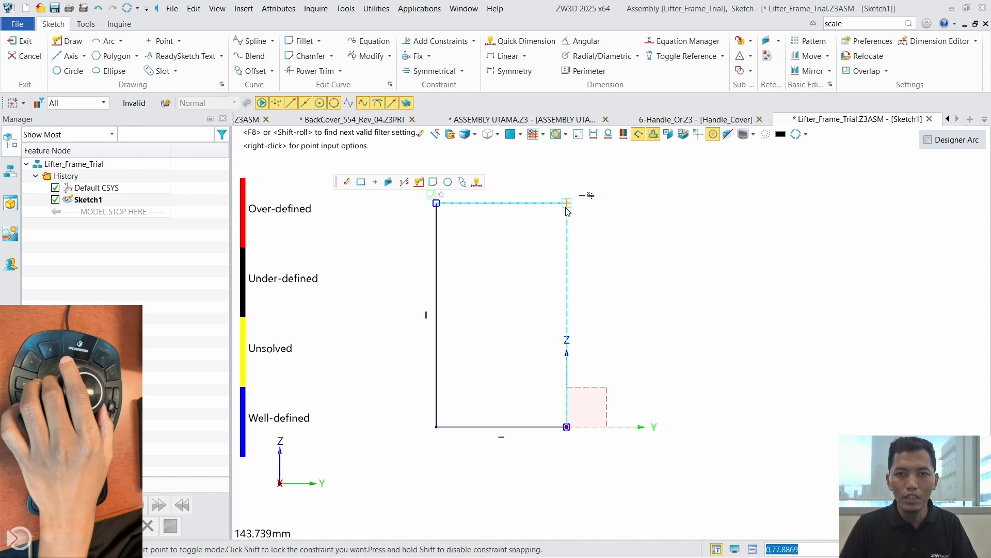
{"action": "left_click", "coordinate": [567, 203]}
{"action": "middle_click", "coordinate": [615, 212]}
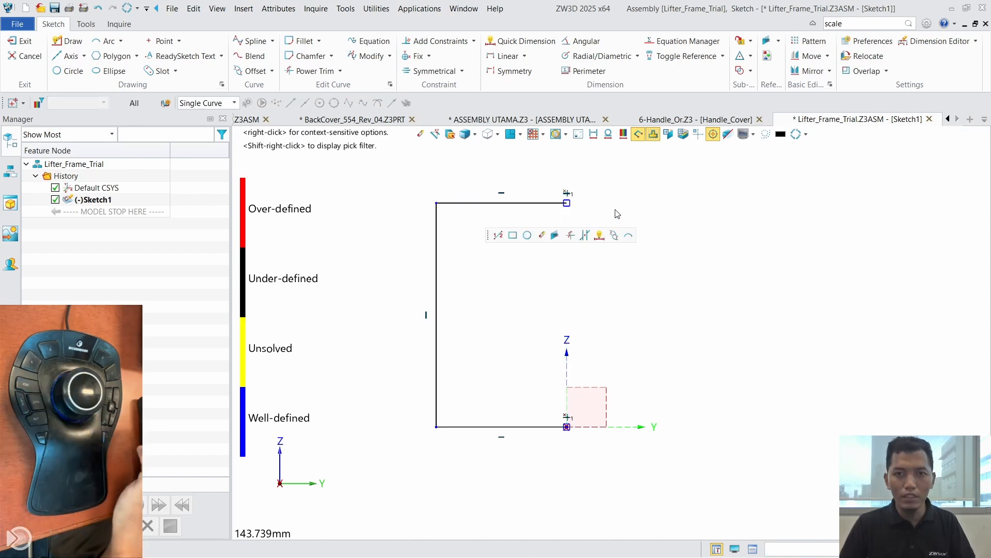
Step: Draw a second vertical line joining the upper and lower horizontal lines, inside the C-shaped outline
{"action": "right_click", "coordinate": [615, 213]}
{"action": "left_click", "coordinate": [640, 215]}
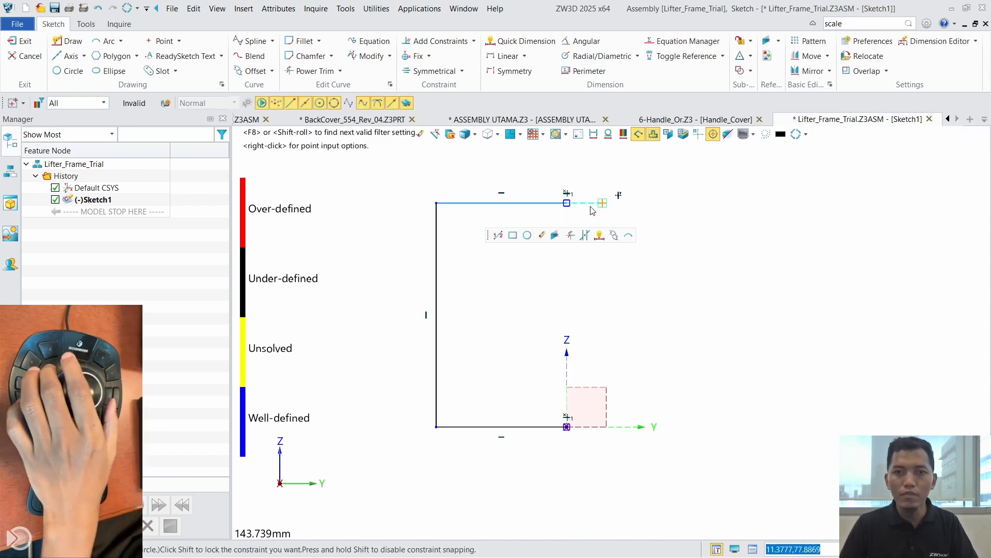
{"action": "left_click", "coordinate": [483, 203]}
{"action": "left_click", "coordinate": [483, 426]}
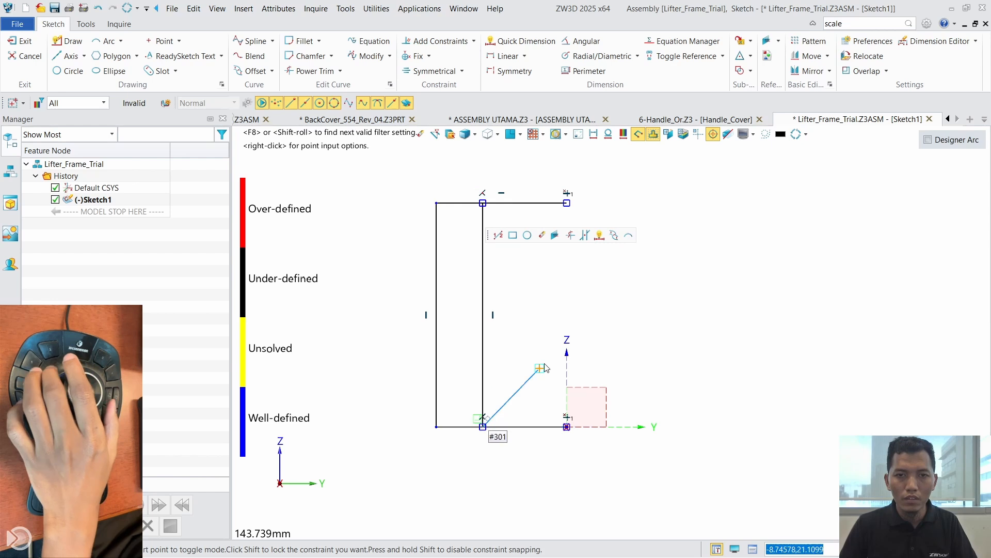
{"action": "middle_click", "coordinate": [640, 284]}
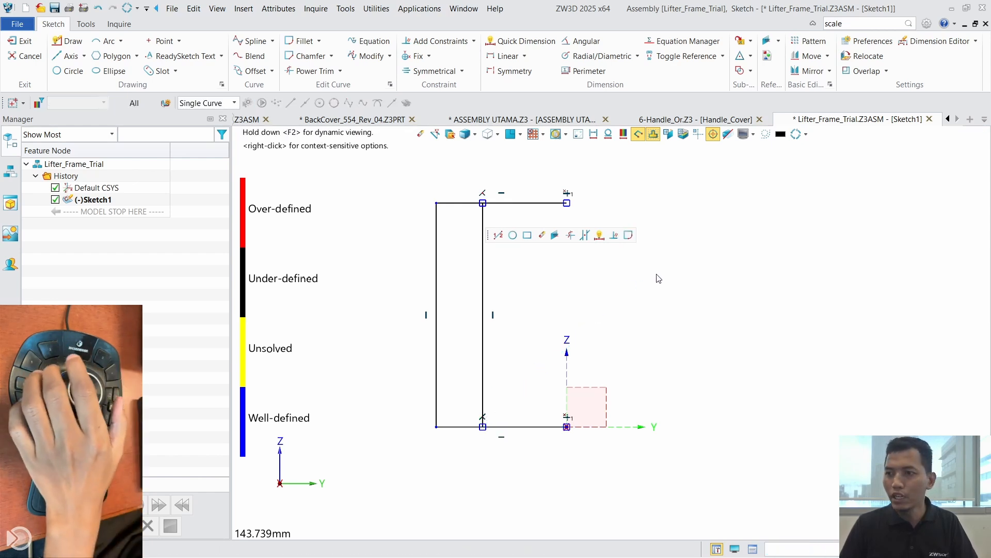
Step: Dimension the outer vertical line with Quick Dimension and set its length to 700 mm
{"action": "right_click", "coordinate": [659, 286]}
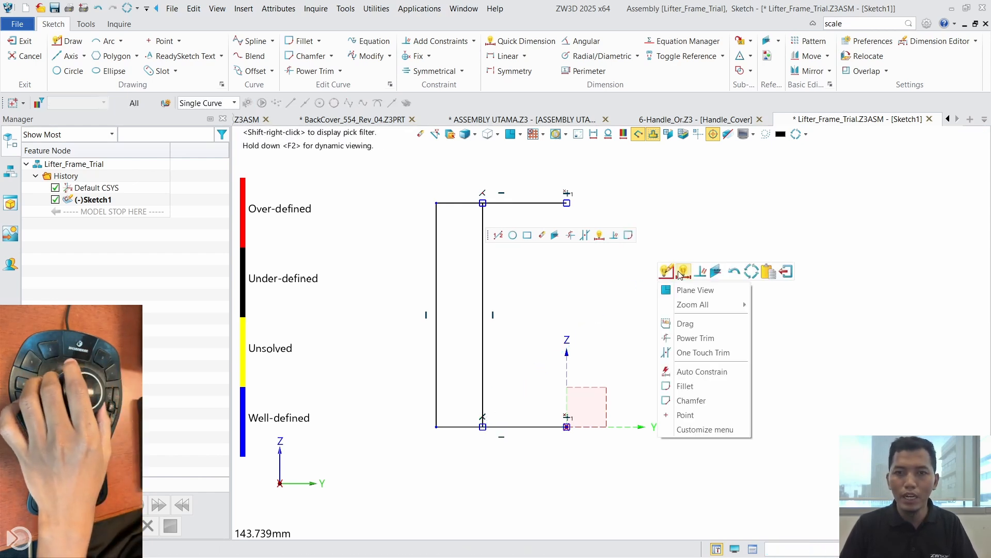
{"action": "left_click", "coordinate": [681, 274]}
{"action": "left_click", "coordinate": [437, 268]}
{"action": "left_click", "coordinate": [396, 306]}
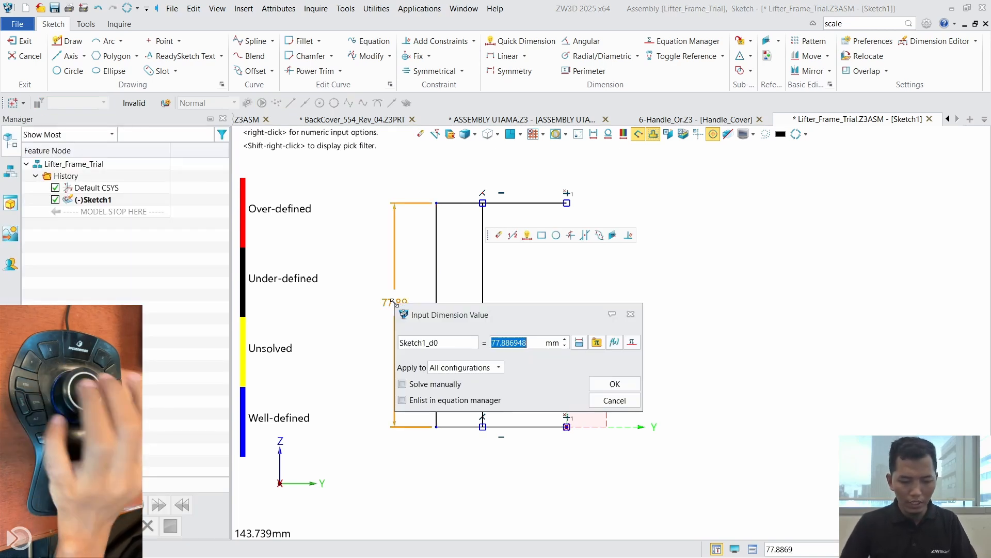
{"action": "type", "text": "700"}
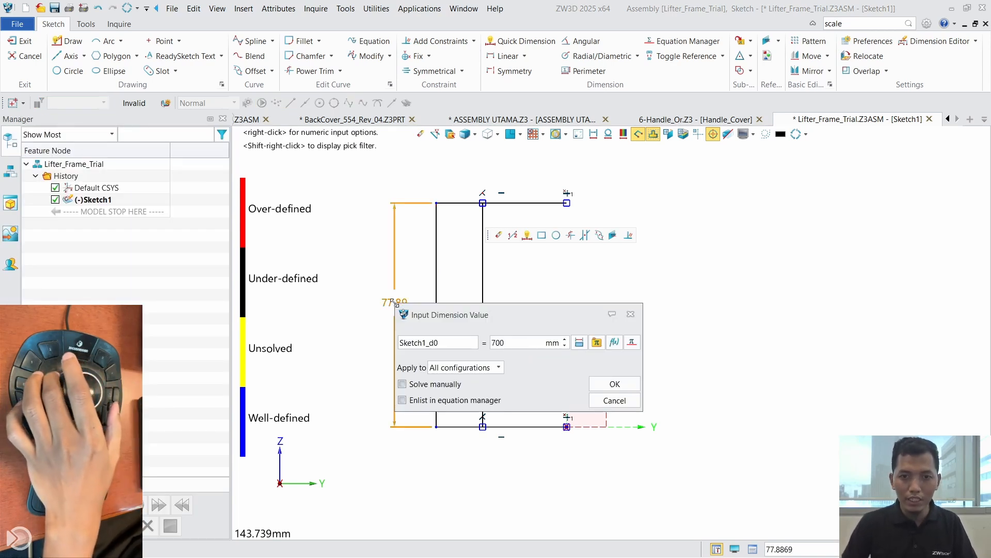
{"action": "key", "text": "Return"}
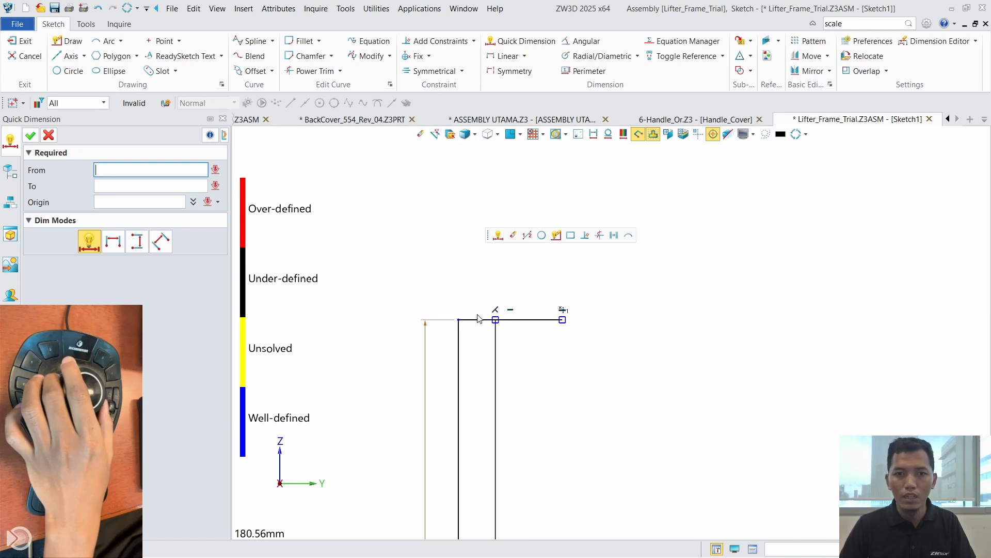
Step: Dimension the upper horizontal line of the frame outline and set its length to 312 mm
{"action": "left_click", "coordinate": [477, 320]}
{"action": "left_click", "coordinate": [490, 270]}
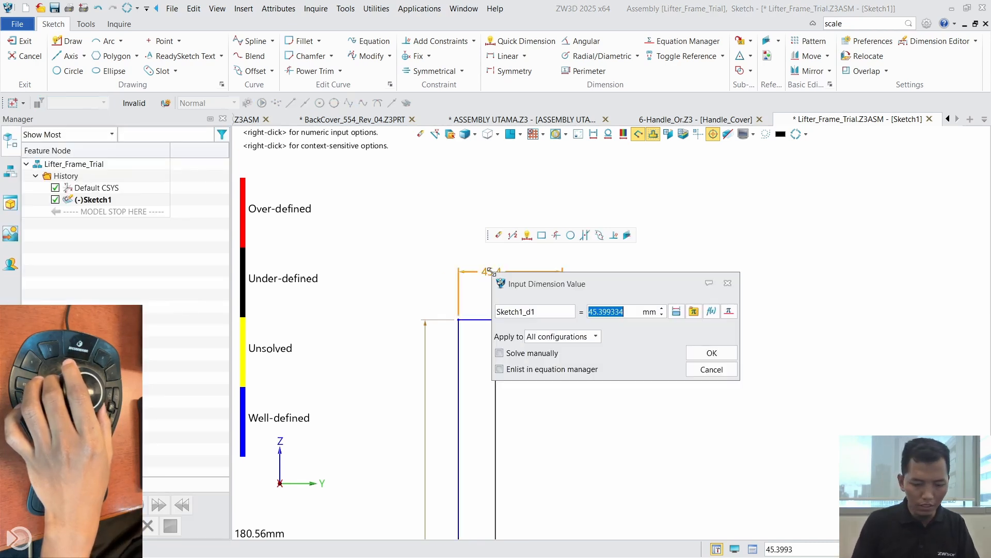
{"action": "type", "text": "31"}
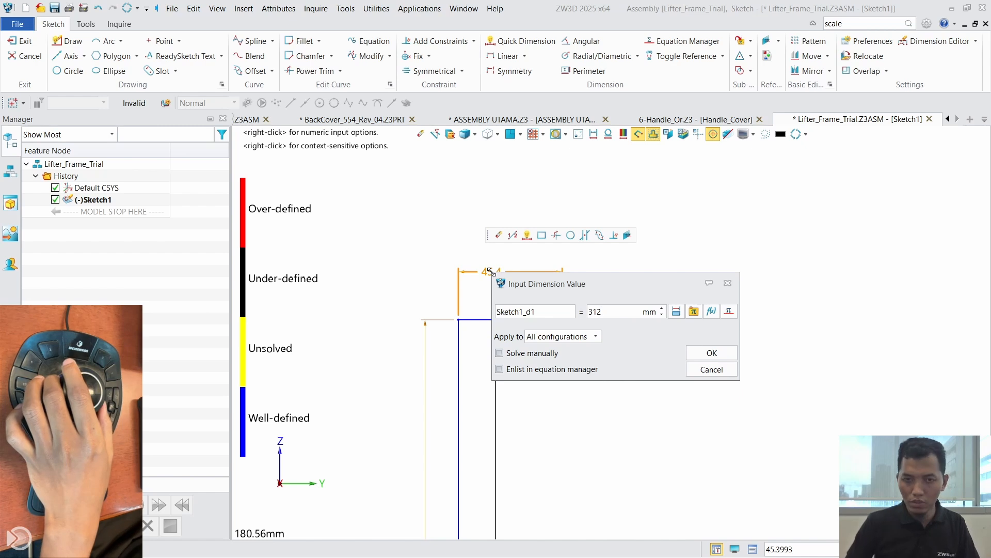
{"action": "type", "text": "2"}
{"action": "key", "text": "Return"}
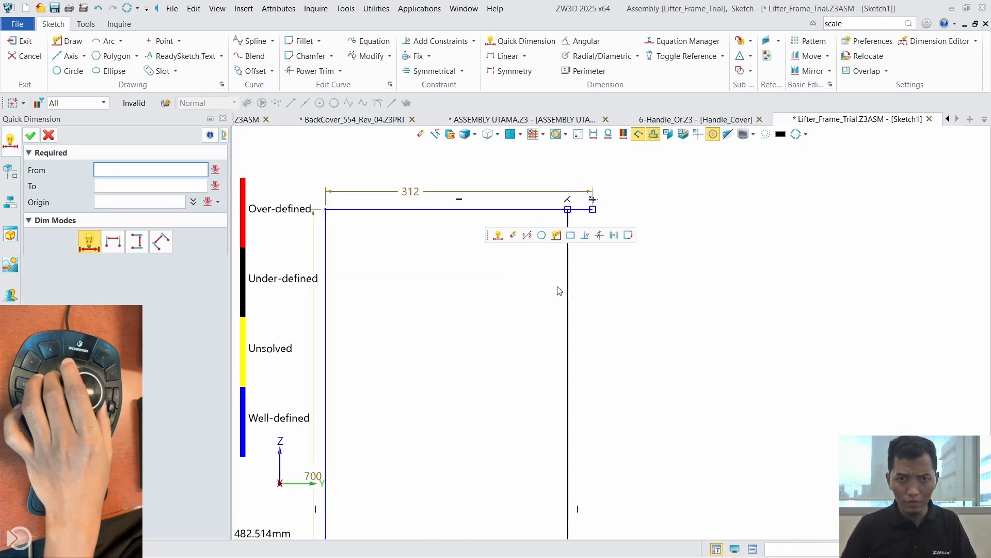
Step: Dimension the distance between the outer and inner vertical lines, set it to 184.5 mm, and end dimensioning
{"action": "left_click", "coordinate": [568, 291]}
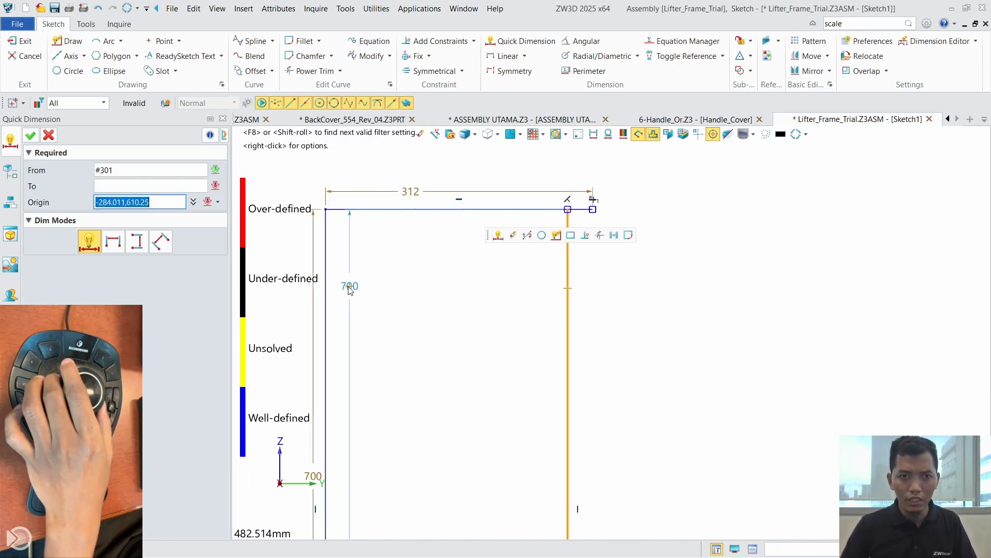
{"action": "left_click", "coordinate": [459, 305]}
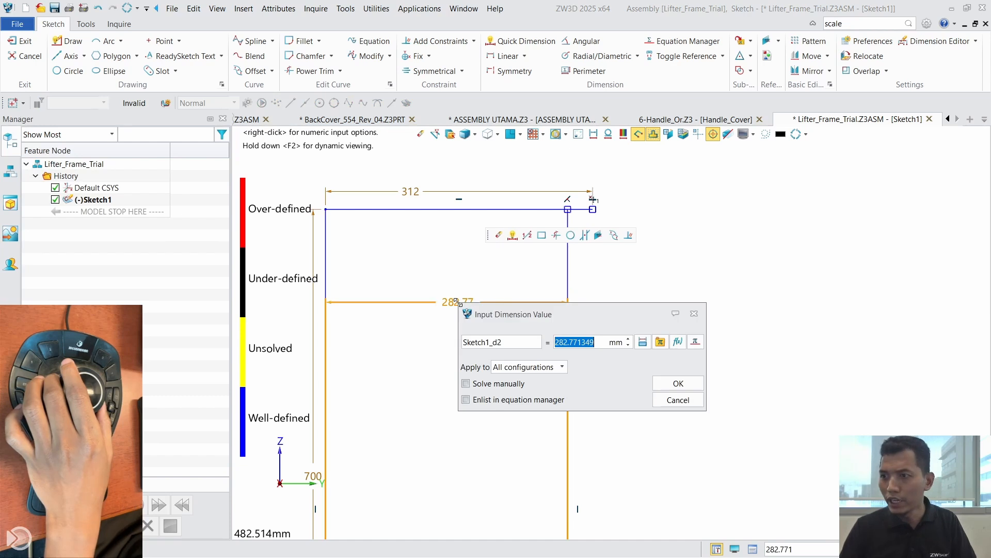
{"action": "type", "text": "184,5"}
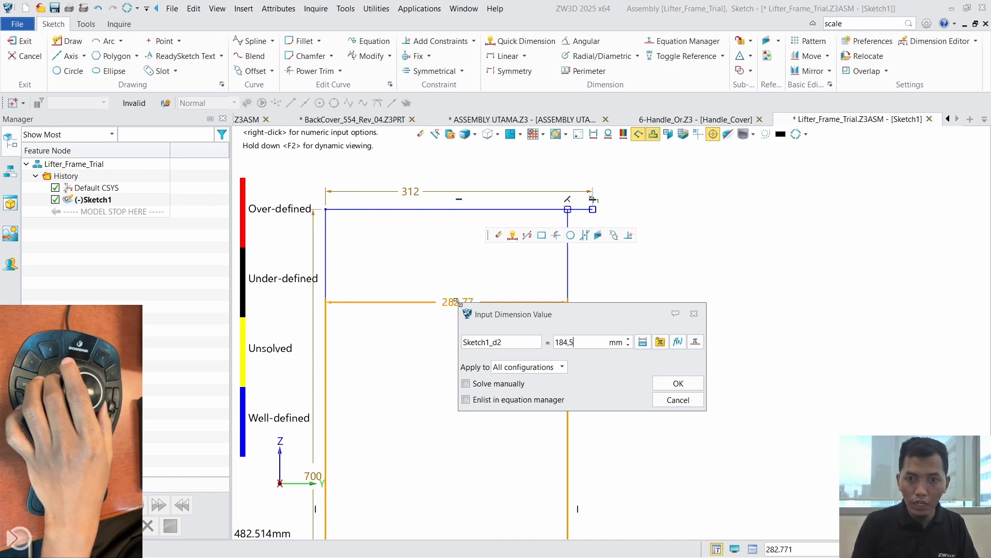
{"action": "key", "text": "Return"}
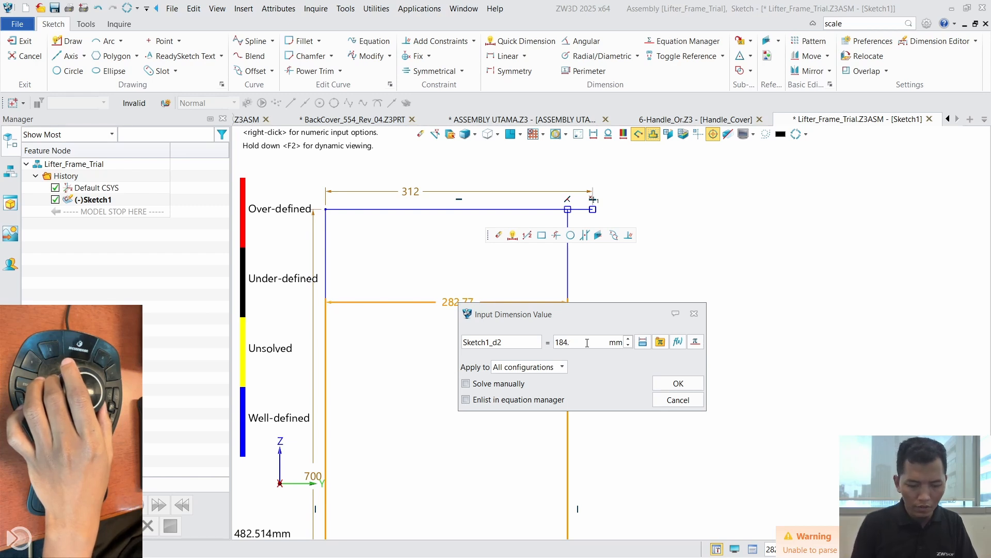
{"action": "left_click", "coordinate": [691, 383]}
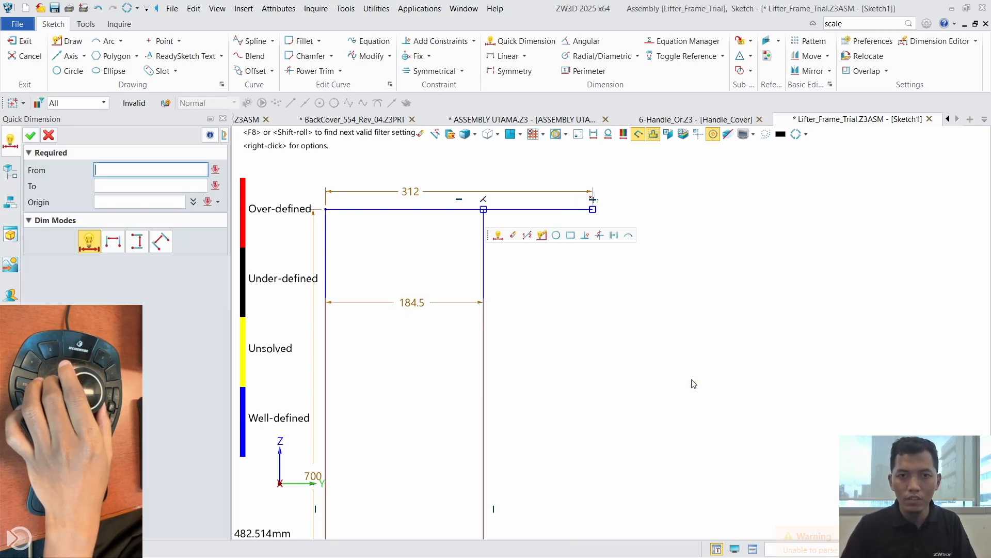
{"action": "scroll", "coordinate": [692, 383], "scroll_direction": "down", "scroll_amount": 3}
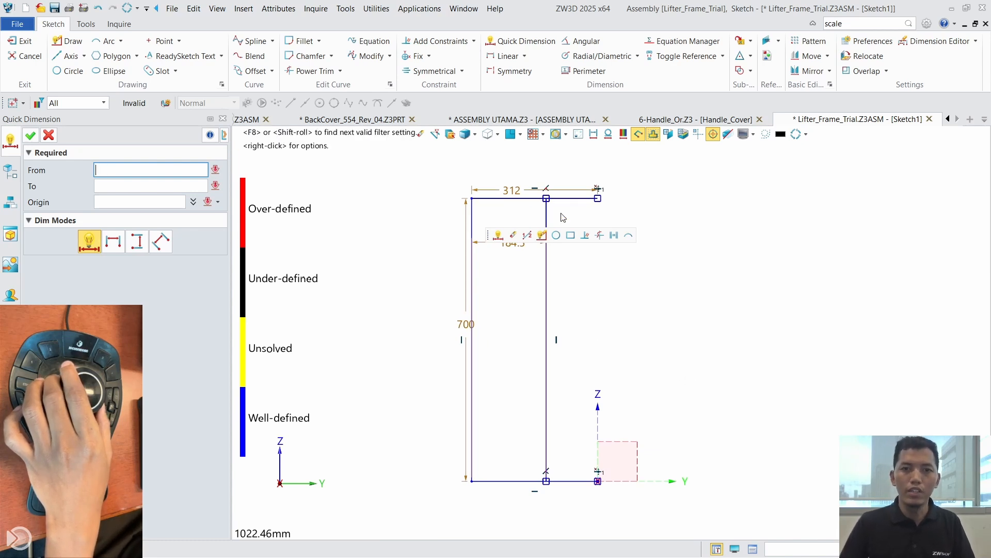
{"action": "left_click", "coordinate": [50, 136]}
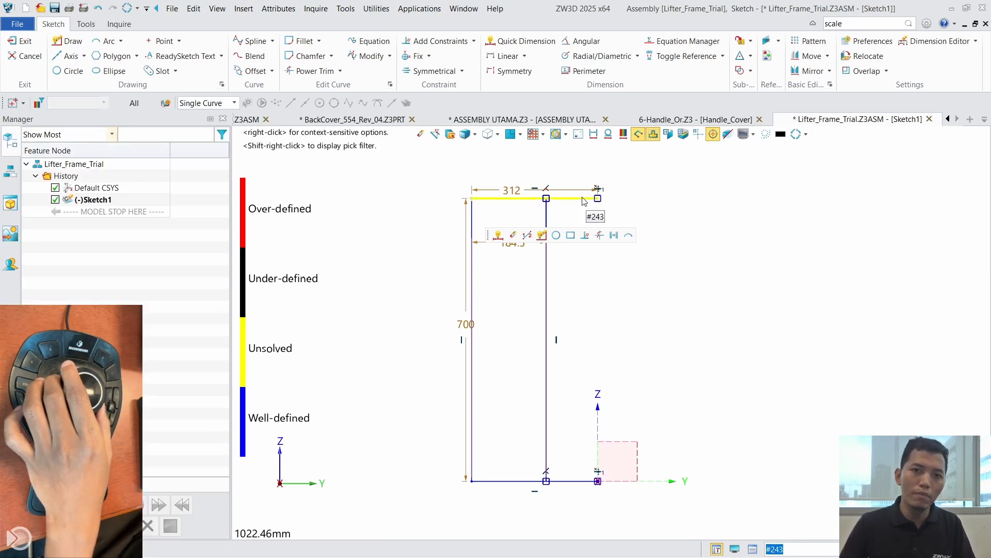
Step: Mirror the four frame lines about the vertical Z axis, keeping the original entities
{"action": "middle_click_drag", "start_coordinate": [748, 284], "coordinate": [662, 303]}
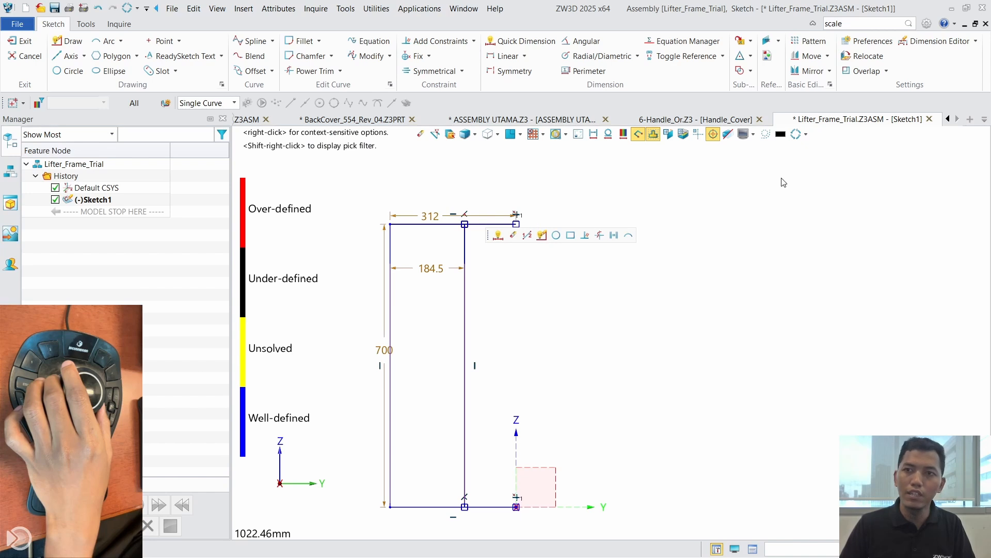
{"action": "left_click", "coordinate": [808, 70]}
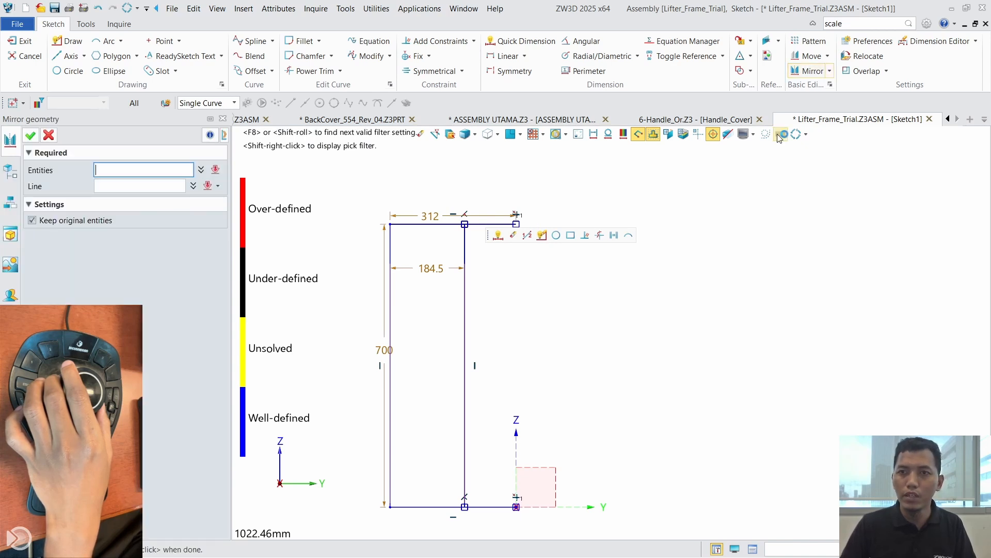
{"action": "scroll", "coordinate": [669, 246], "scroll_direction": "down", "scroll_amount": 2}
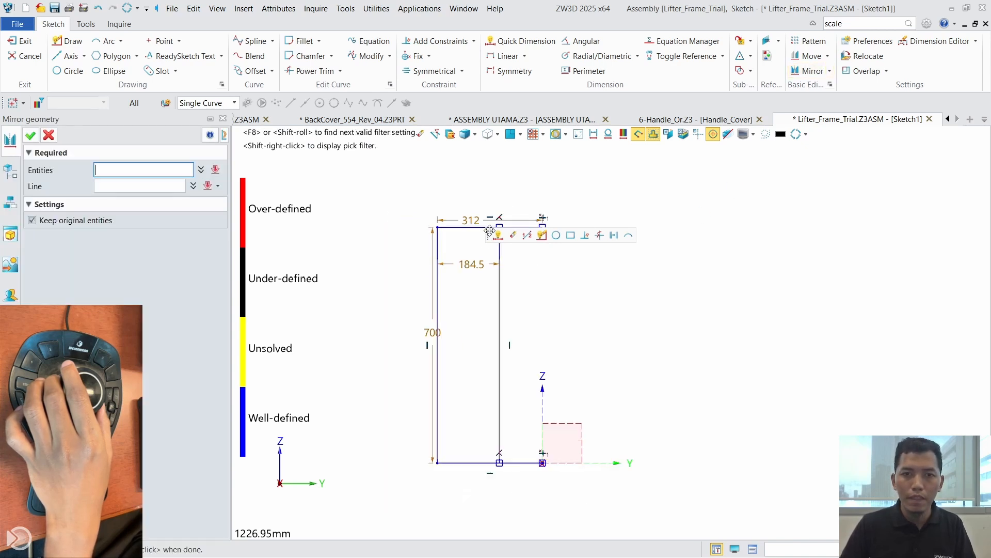
{"action": "left_click_drag", "start_coordinate": [377, 206], "coordinate": [572, 508]}
{"action": "left_click", "coordinate": [116, 186]}
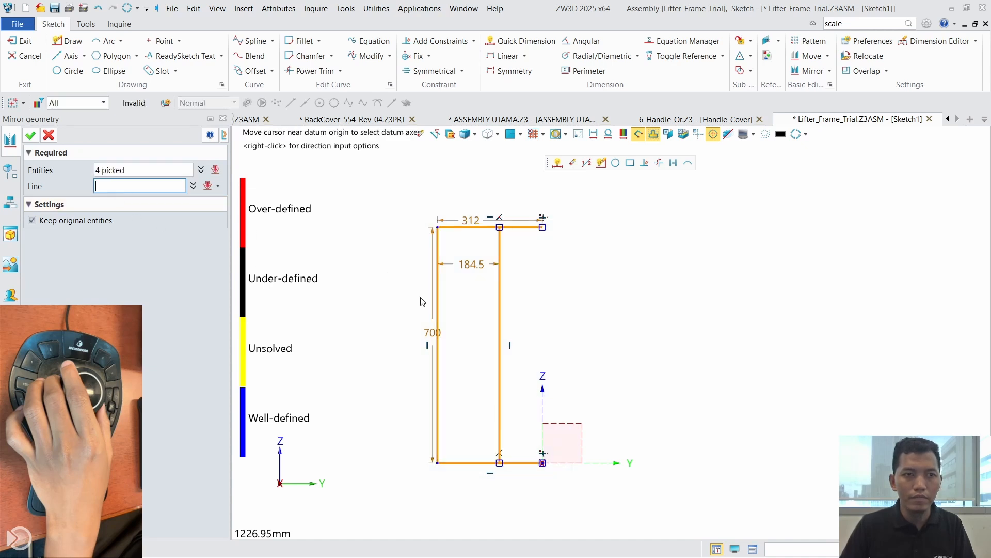
{"action": "left_click", "coordinate": [540, 421]}
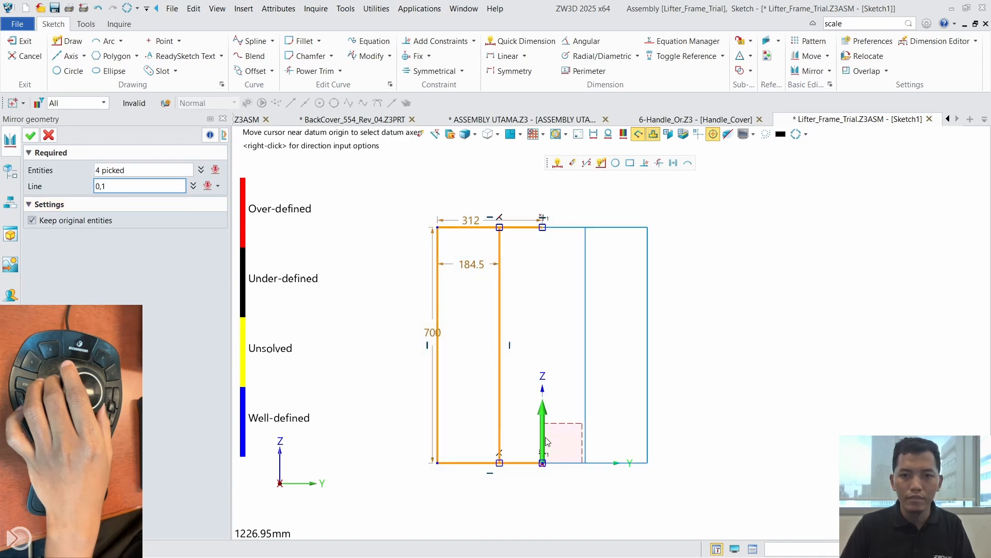
{"action": "middle_click", "coordinate": [547, 442]}
{"action": "left_click", "coordinate": [36, 134]}
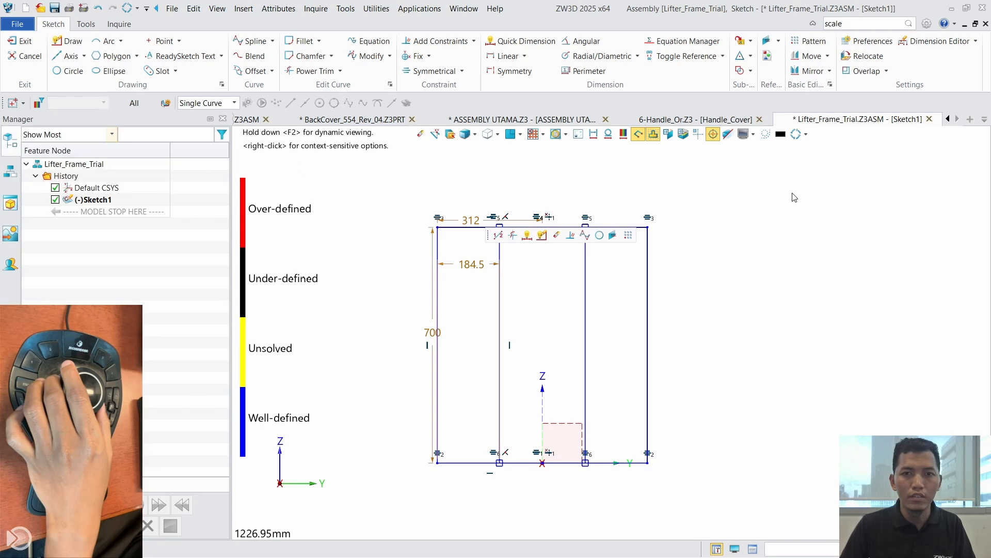
Step: Exit the frame sketch and create a datum plane at the frame's lower corner on the positive Y side
{"action": "right_click", "coordinate": [776, 195]}
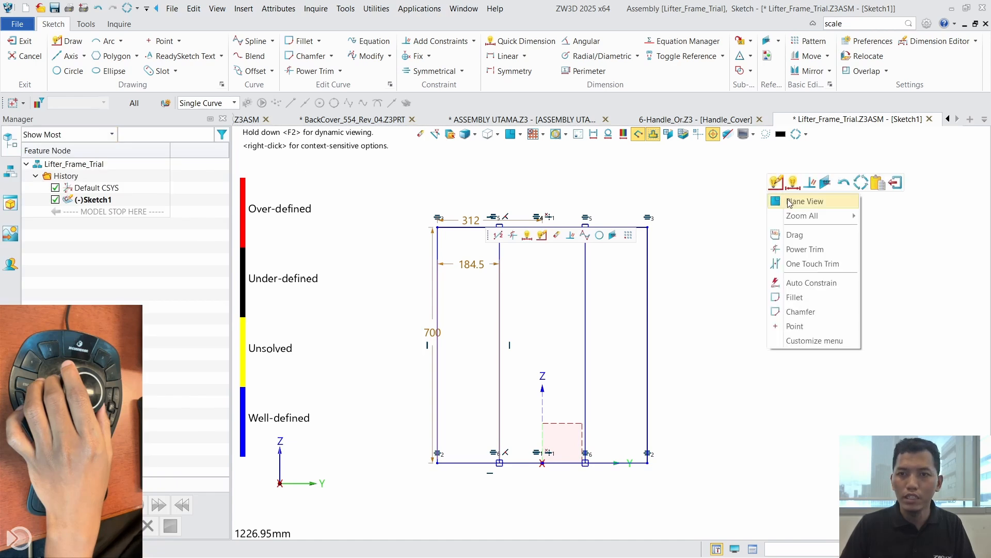
{"action": "left_click", "coordinate": [897, 182]}
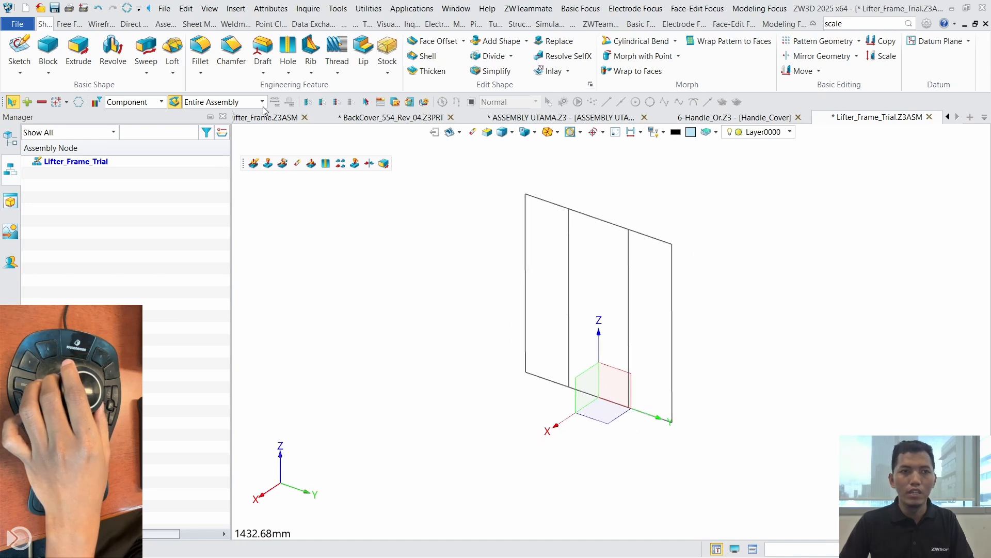
{"action": "left_click", "coordinate": [933, 41]}
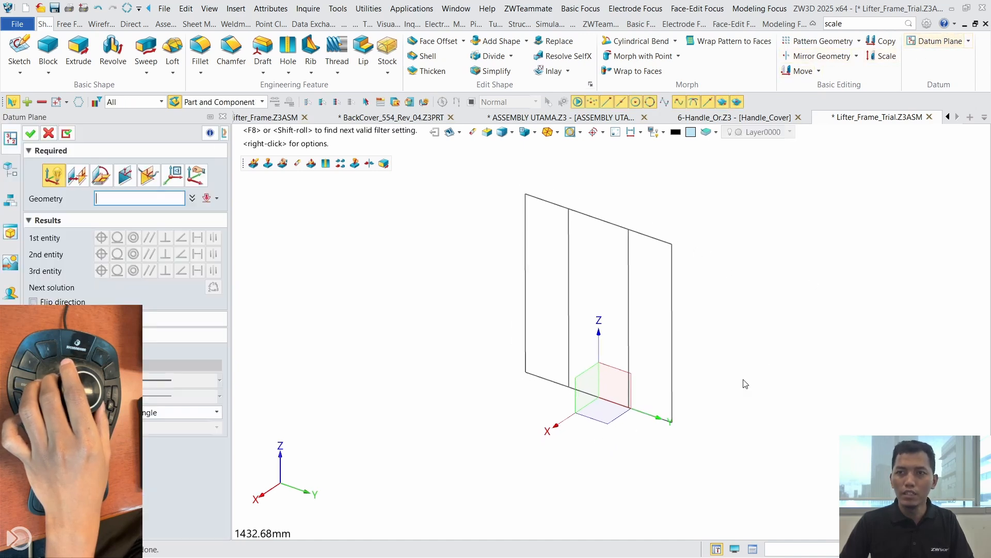
{"action": "left_click", "coordinate": [678, 427]}
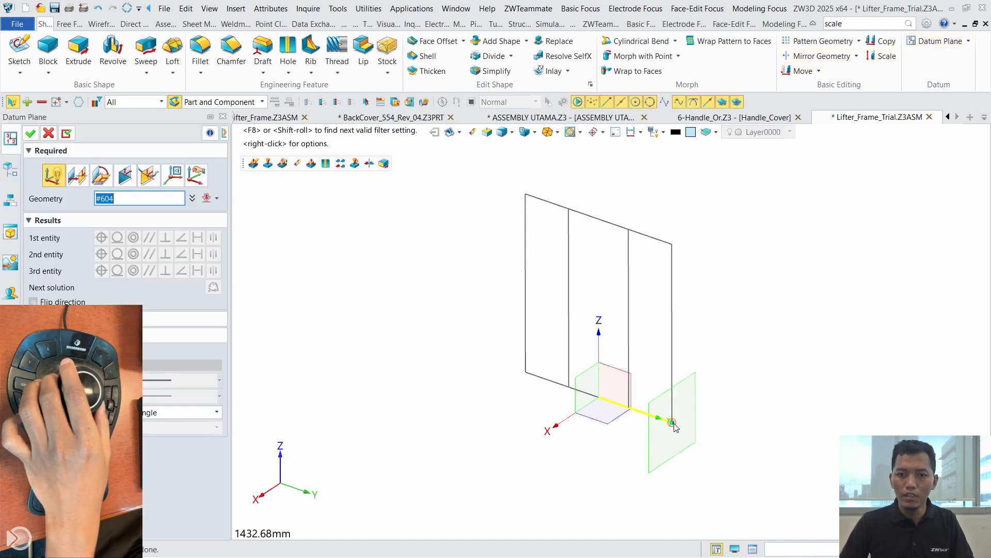
{"action": "left_click", "coordinate": [31, 134]}
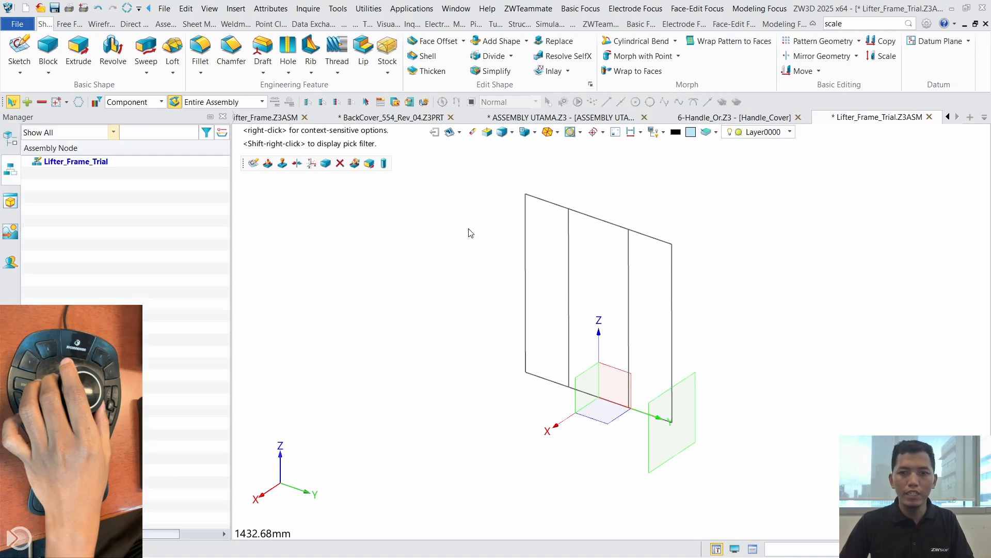
Step: Start a new sketch on the datum plane at the frame's lower corner, keeping the default orientation
{"action": "right_click", "coordinate": [769, 330]}
{"action": "left_click", "coordinate": [746, 301]}
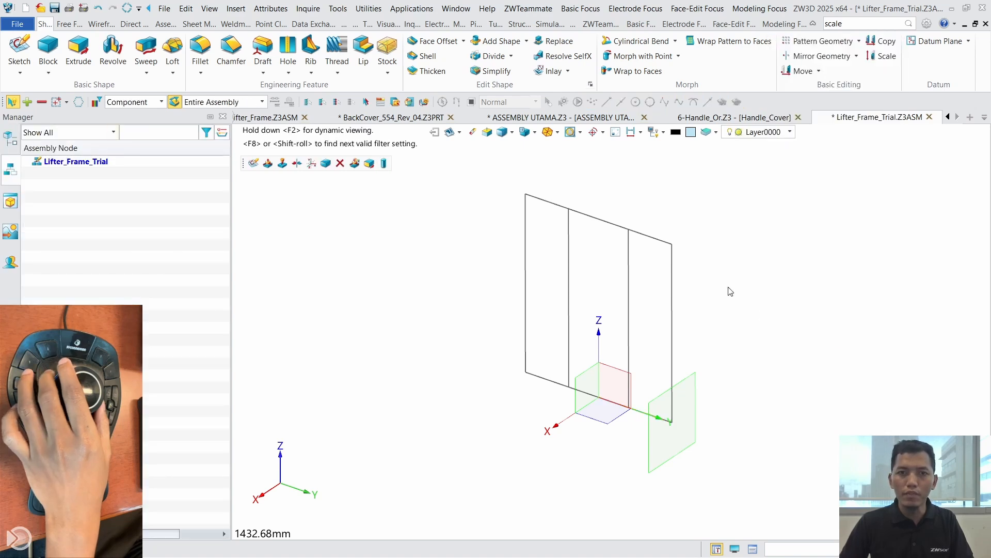
{"action": "right_click", "coordinate": [729, 292]}
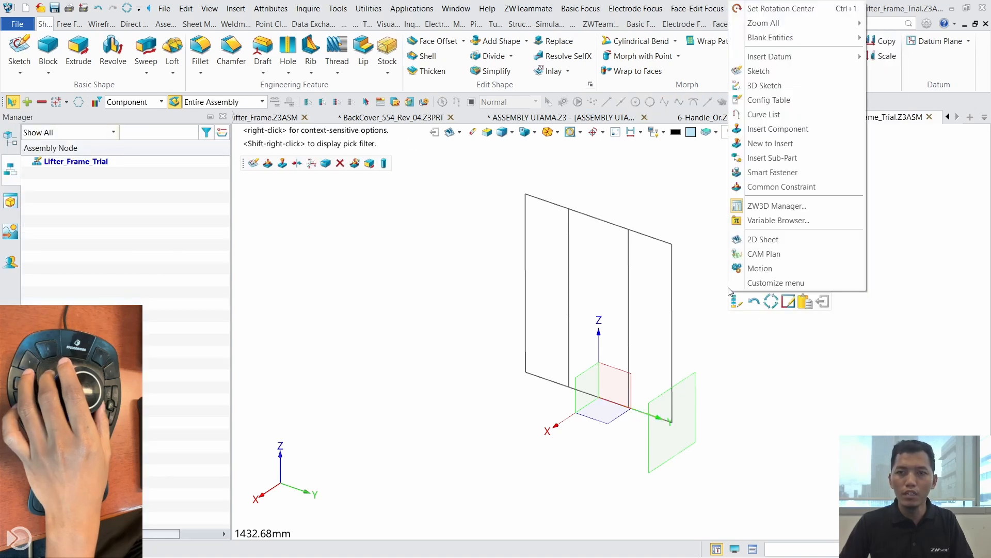
{"action": "left_click", "coordinate": [759, 71]}
{"action": "left_click", "coordinate": [691, 380]}
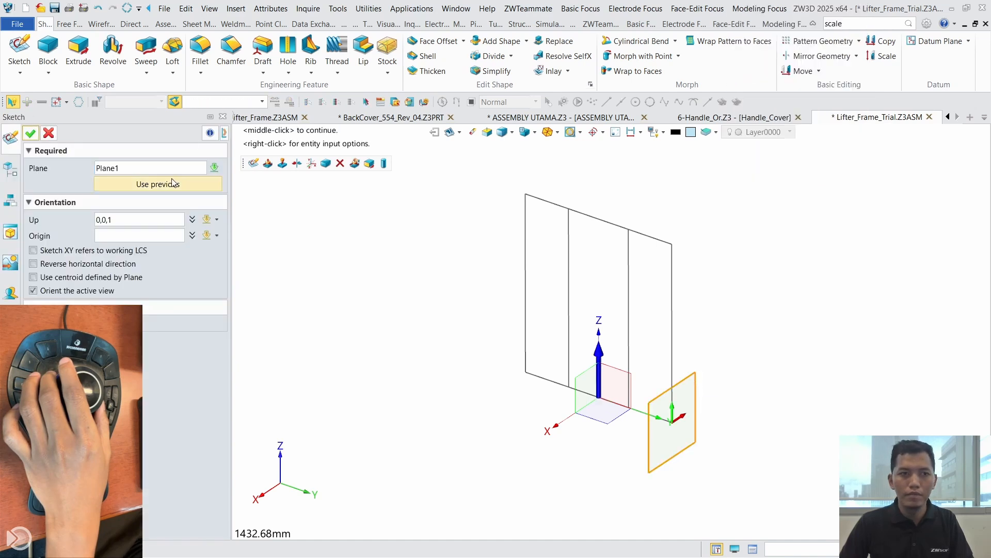
{"action": "left_click", "coordinate": [30, 133]}
{"action": "middle_click_drag", "start_coordinate": [561, 203], "coordinate": [560, 310]}
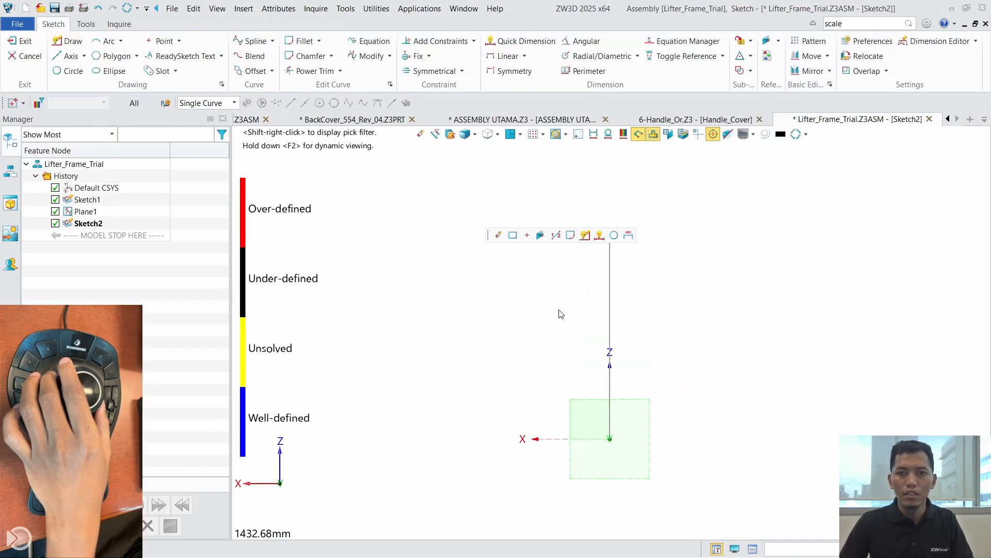
Step: Reference the frame's outer vertical edge line into the sketch as construction geometry
{"action": "right_click", "coordinate": [758, 240]}
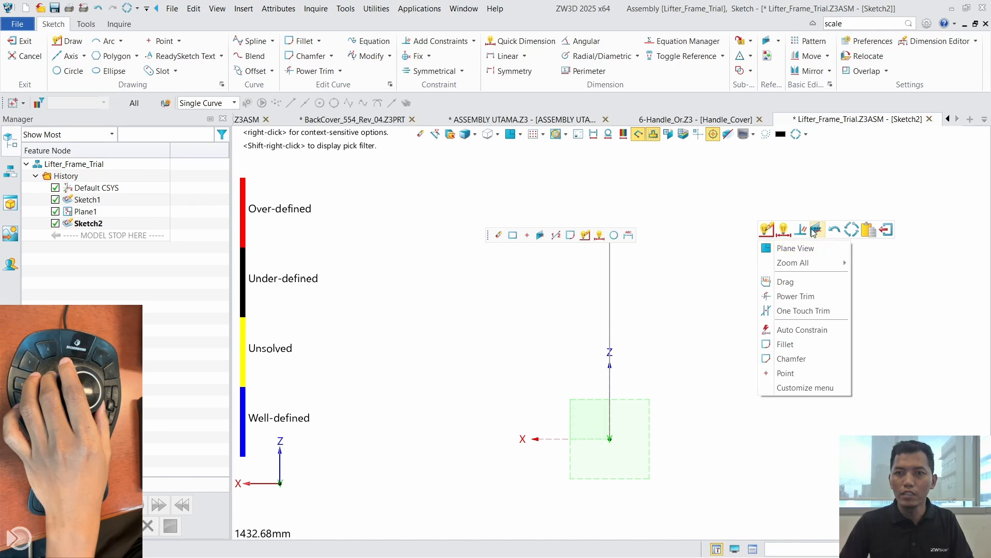
{"action": "left_click", "coordinate": [817, 230]}
{"action": "left_click", "coordinate": [610, 290]}
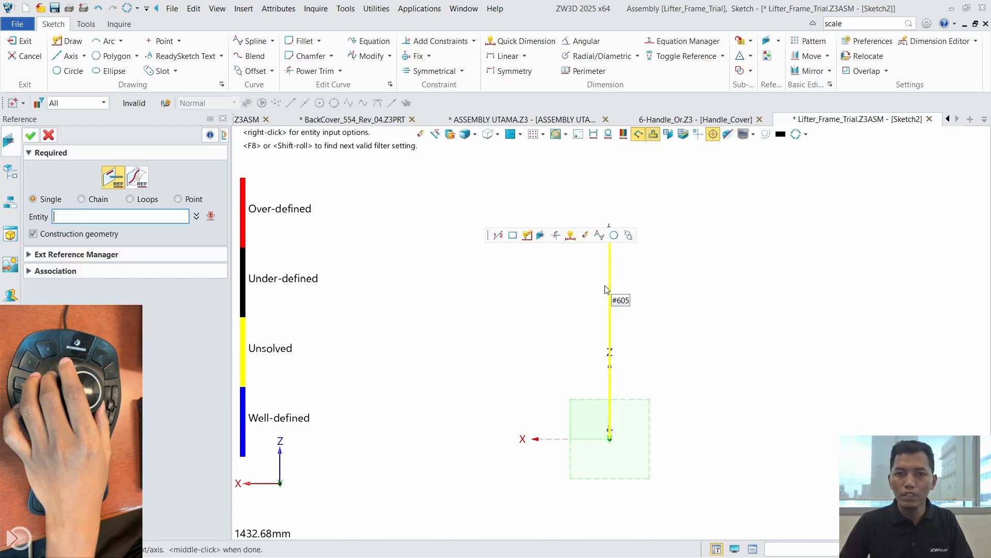
{"action": "left_click", "coordinate": [30, 135]}
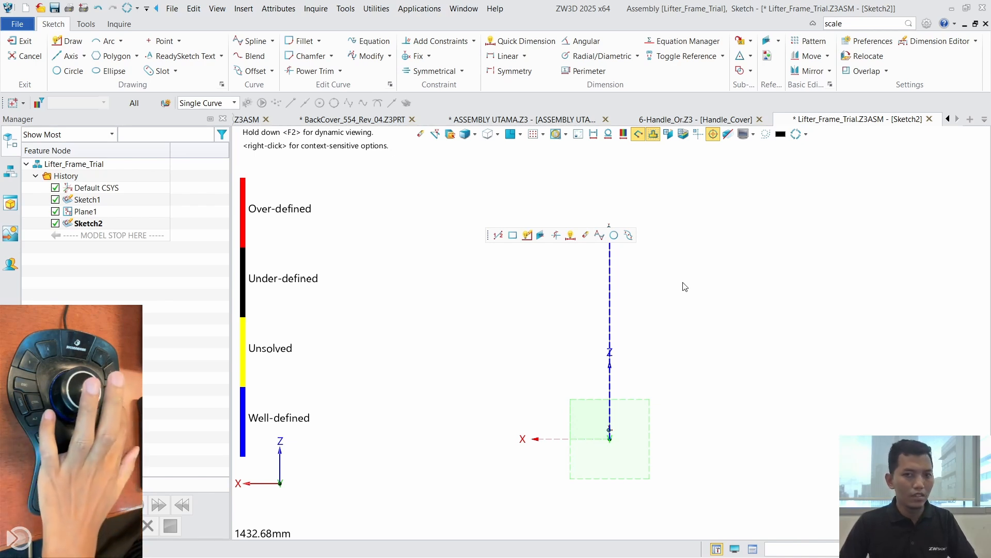
Step: Return to Plane View and draw a horizontal line from the reference line's lower end along the positive X direction
{"action": "right_click", "coordinate": [755, 282]}
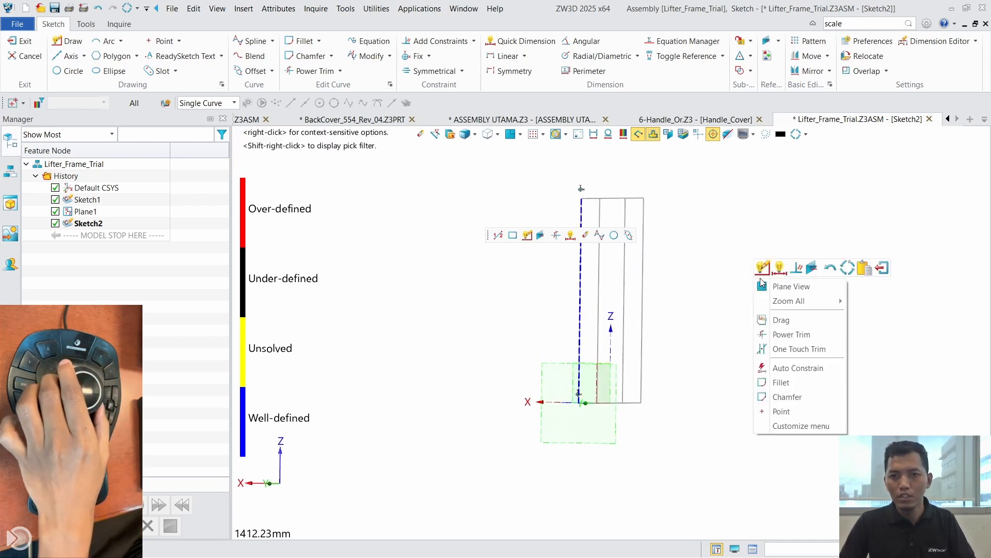
{"action": "left_click", "coordinate": [789, 287]}
{"action": "scroll", "coordinate": [746, 284], "scroll_direction": "down", "scroll_amount": 2}
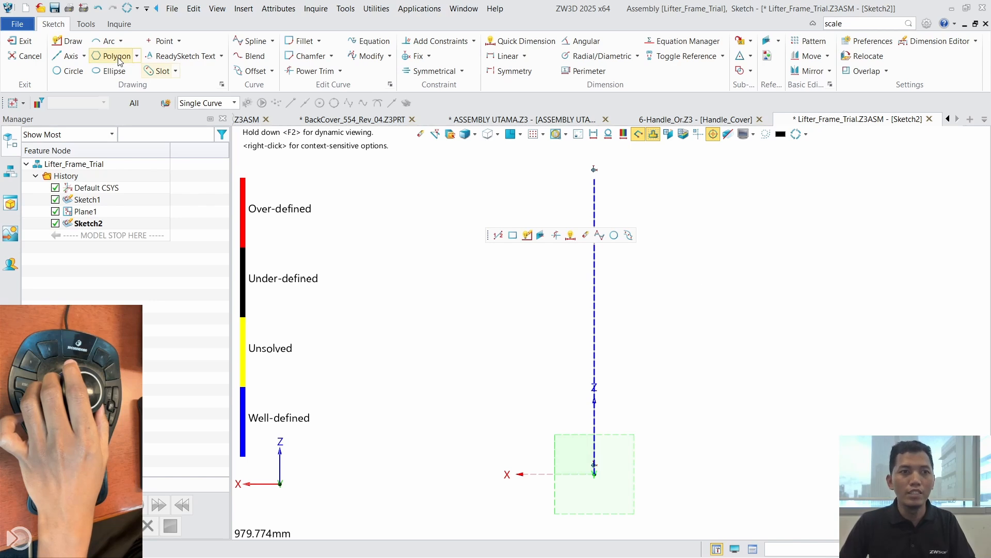
{"action": "left_click", "coordinate": [69, 41]}
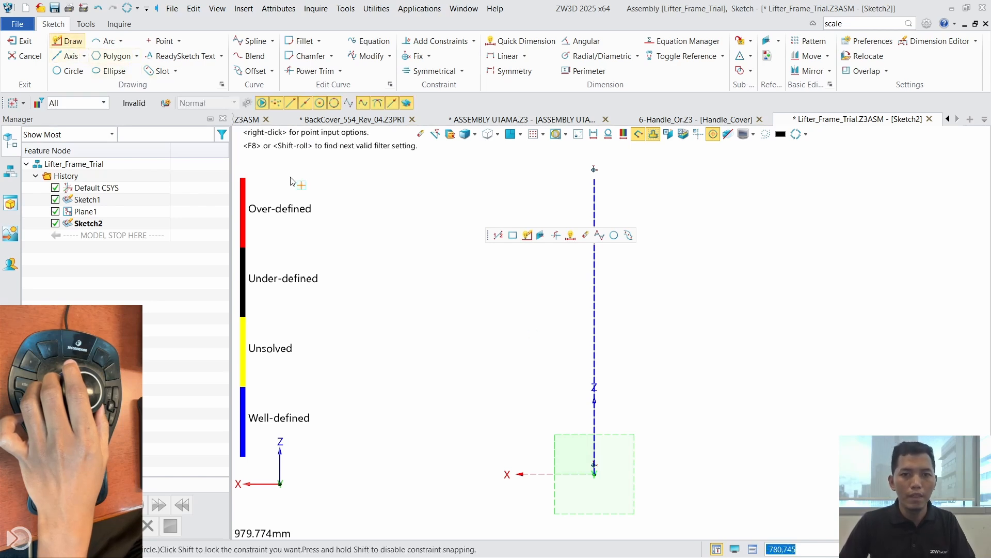
{"action": "left_click", "coordinate": [595, 466]}
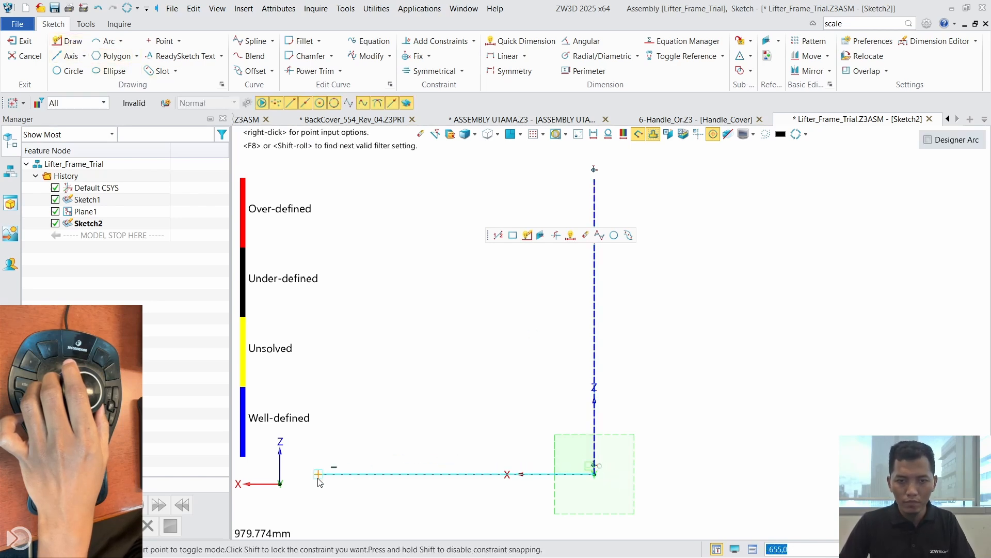
{"action": "left_click", "coordinate": [285, 473]}
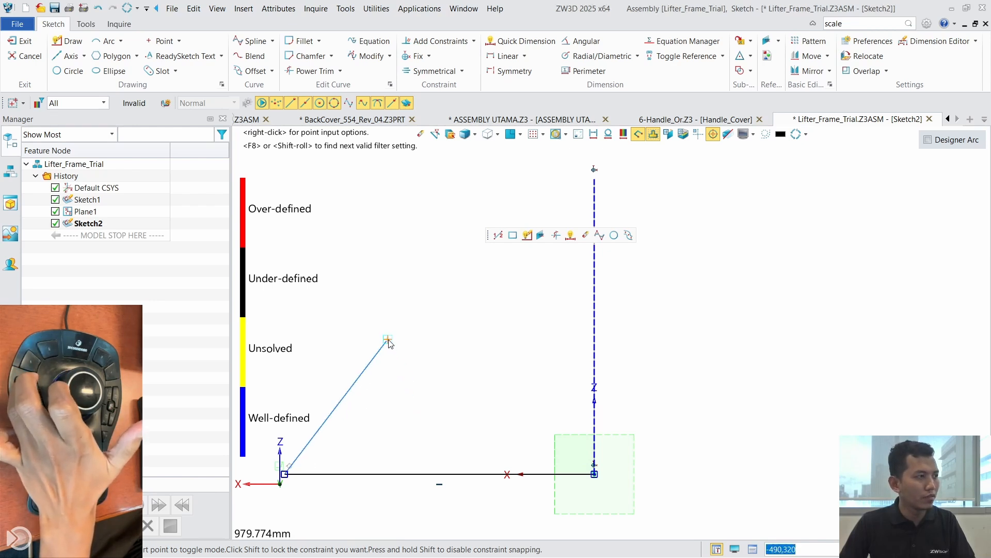
{"action": "key", "text": "Escape"}
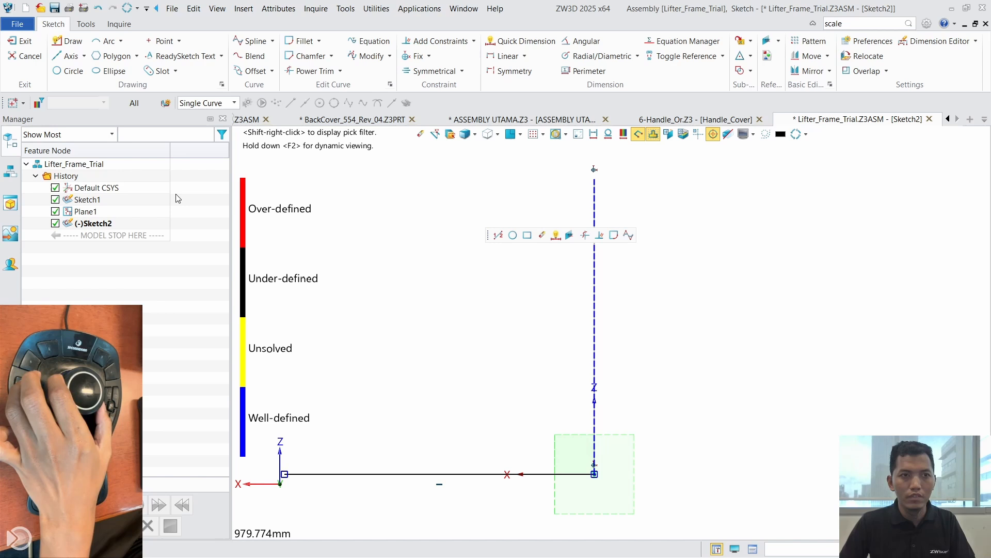
Step: Draw a diagonal line from near the free end of the horizontal line up to the vertical reference line
{"action": "left_click", "coordinate": [69, 41]}
{"action": "left_click", "coordinate": [308, 474]}
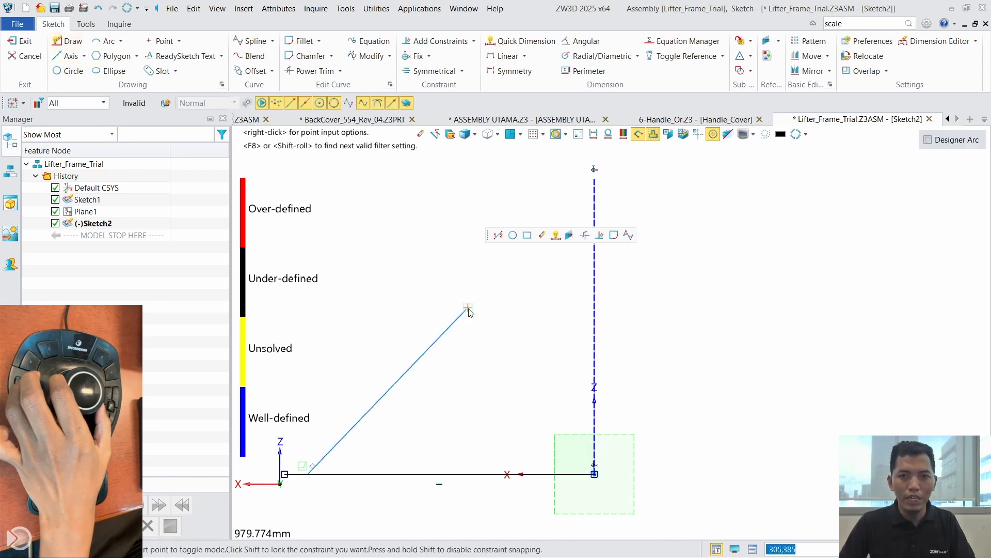
{"action": "left_click", "coordinate": [594, 210]}
{"action": "key", "text": "Escape"}
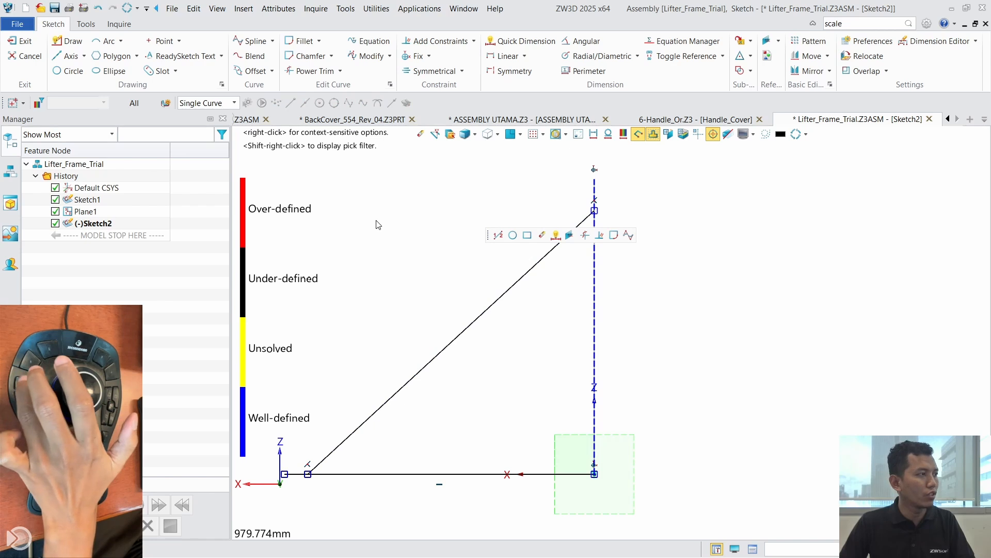
{"action": "scroll", "coordinate": [385, 287], "scroll_direction": "down", "scroll_amount": 2}
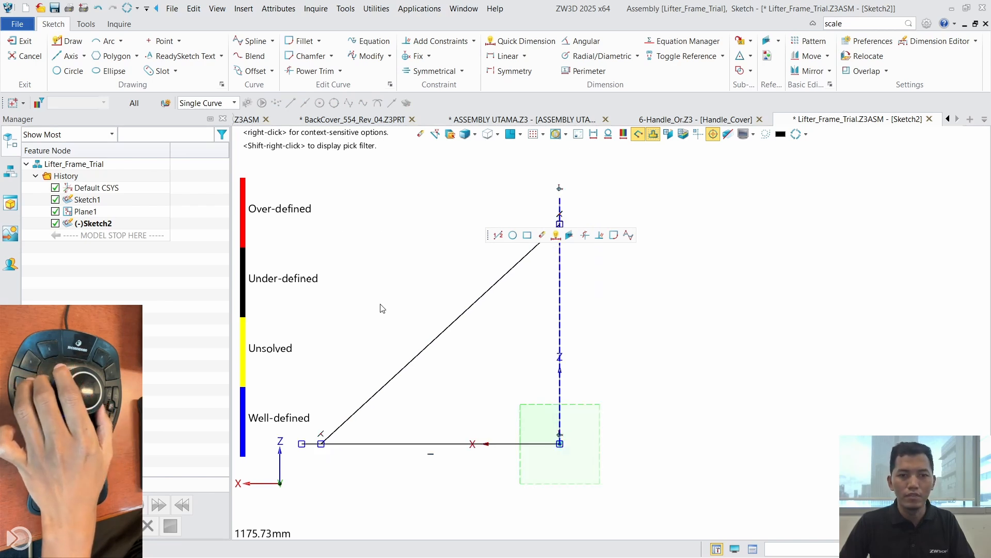
{"action": "scroll", "coordinate": [410, 277], "scroll_direction": "down", "scroll_amount": 2}
Step: Dimension the horizontal base line's length to 685 mm
{"action": "right_click", "coordinate": [432, 265]}
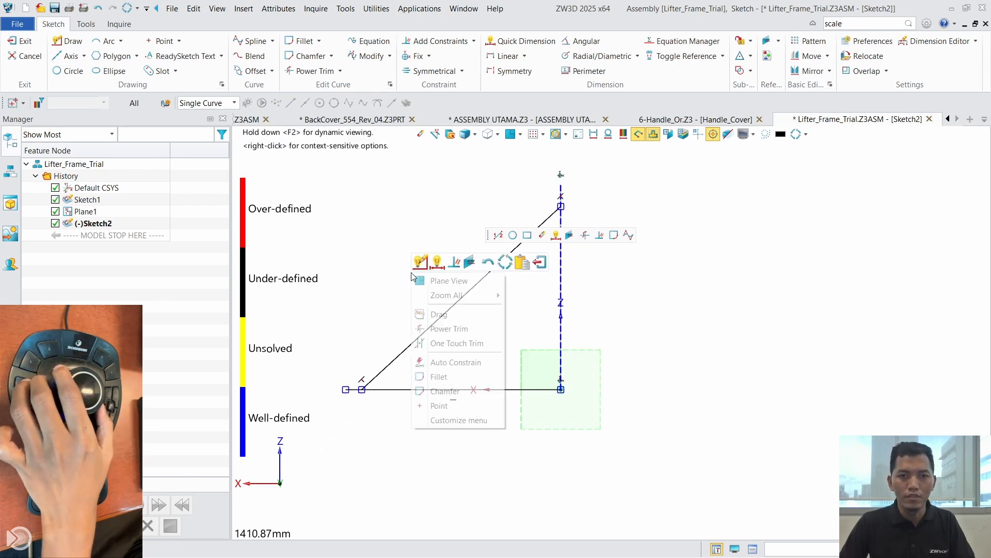
{"action": "left_click", "coordinate": [437, 262]}
{"action": "left_click", "coordinate": [417, 390]}
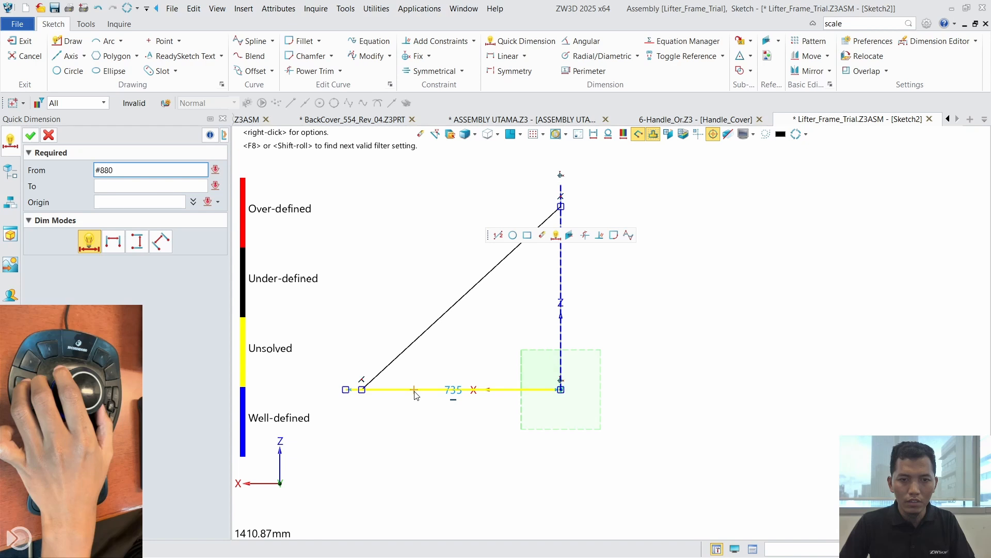
{"action": "left_click", "coordinate": [431, 455]}
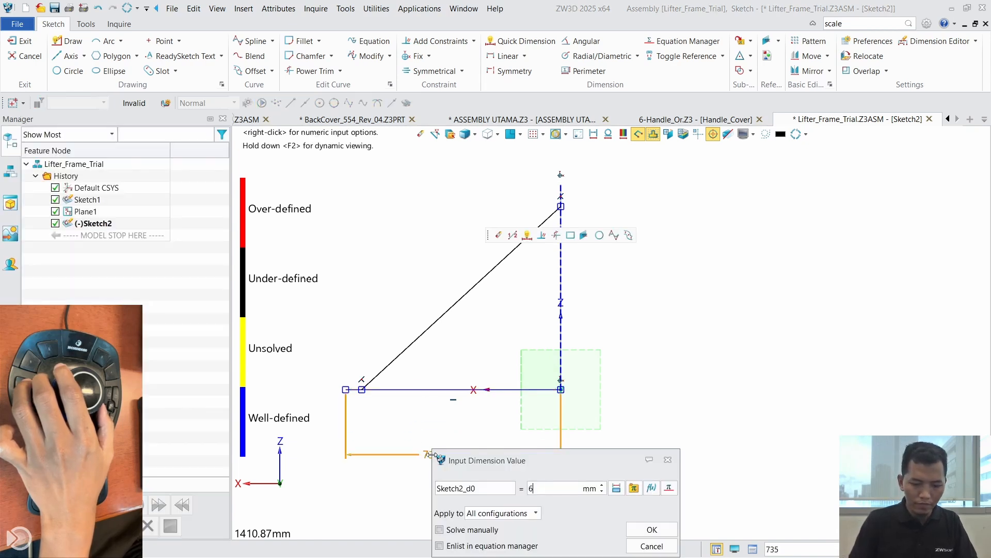
{"action": "type", "text": "685"}
{"action": "key", "text": "Return"}
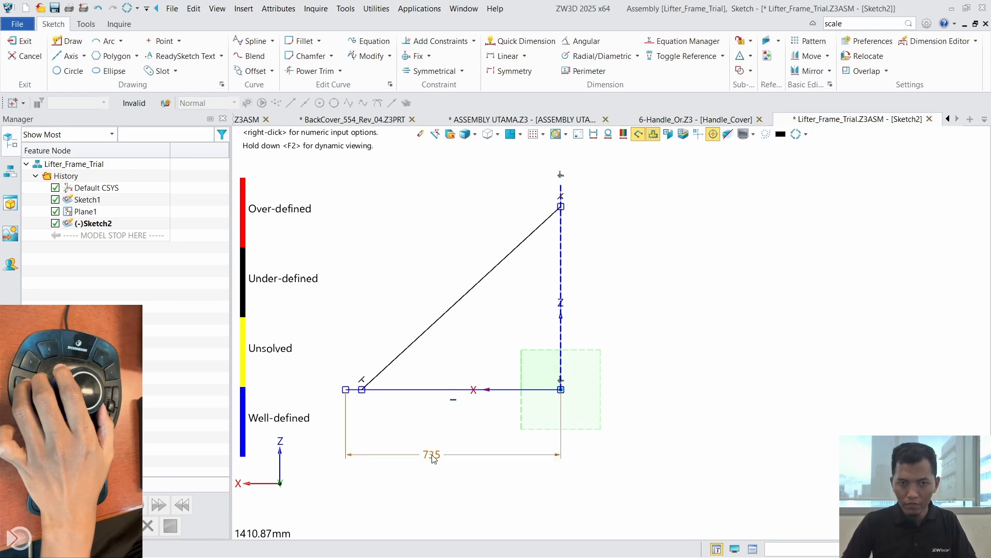
Step: Turn off the grid display and dimension the diagonal's lower endpoint 40 mm from the base line's free end
{"action": "scroll", "coordinate": [391, 391], "scroll_direction": "up", "scroll_amount": 15}
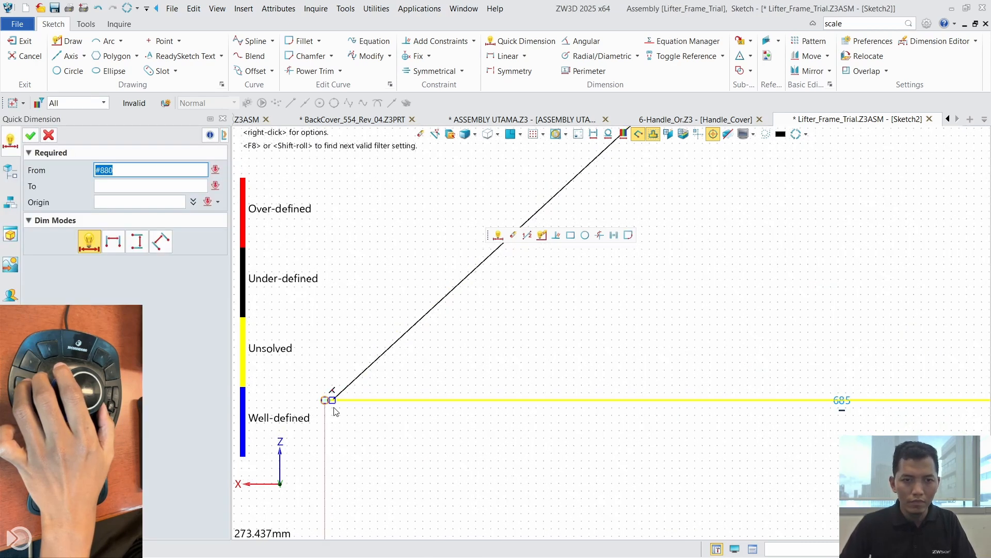
{"action": "left_click", "coordinate": [545, 135]}
{"action": "left_click", "coordinate": [549, 149]}
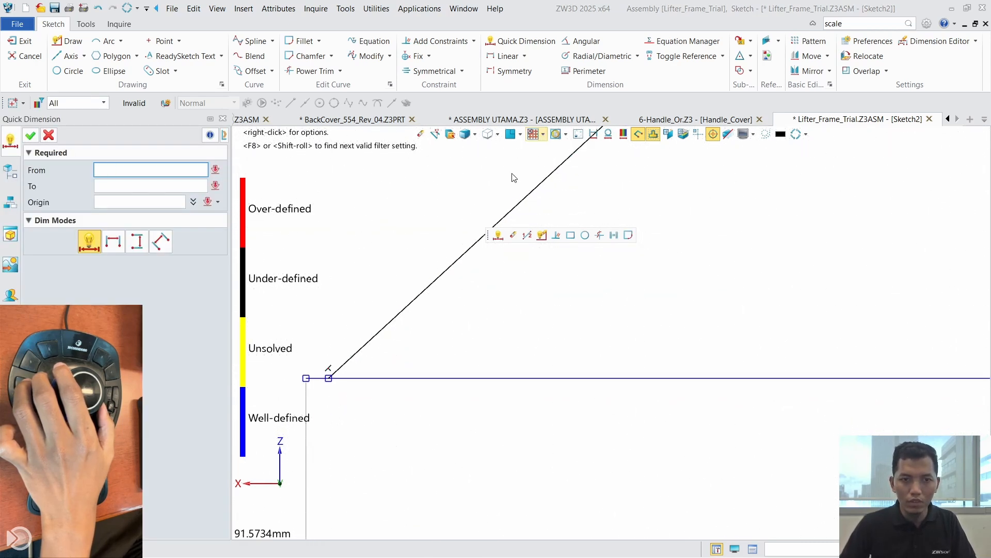
{"action": "left_click", "coordinate": [331, 381]}
{"action": "left_click", "coordinate": [329, 378]}
{"action": "left_click", "coordinate": [371, 308]}
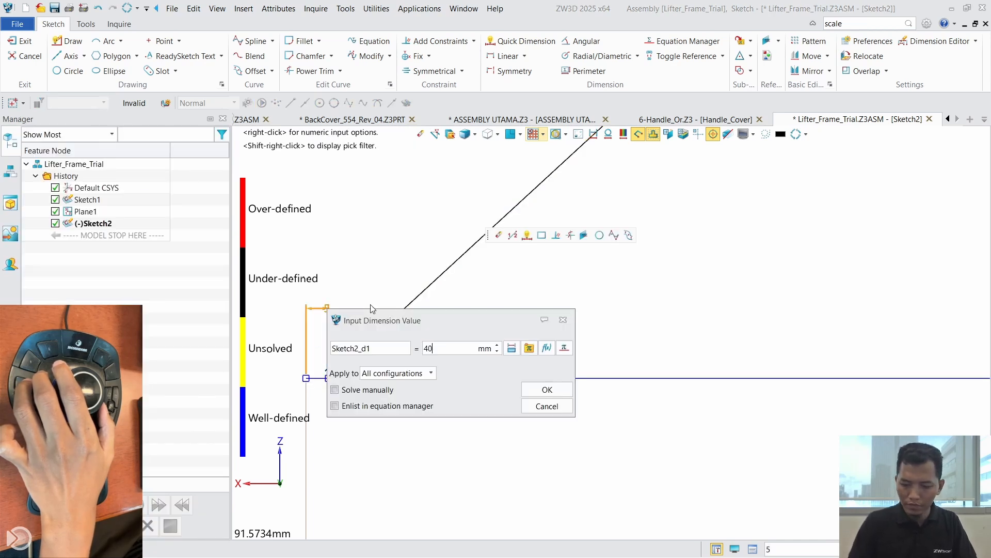
{"action": "key", "text": "Return"}
{"action": "scroll", "coordinate": [372, 309], "scroll_direction": "down", "scroll_amount": 3}
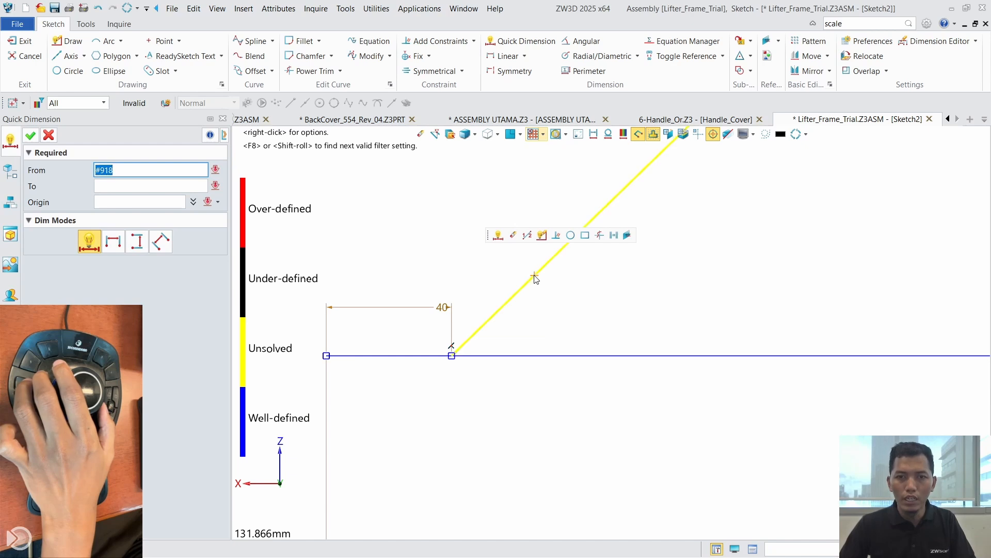
Step: Dimension the angle between the diagonal and the base line to 45 degrees, and end dimensioning
{"action": "left_click", "coordinate": [534, 276]}
{"action": "left_click", "coordinate": [609, 357]}
{"action": "left_click", "coordinate": [600, 296]}
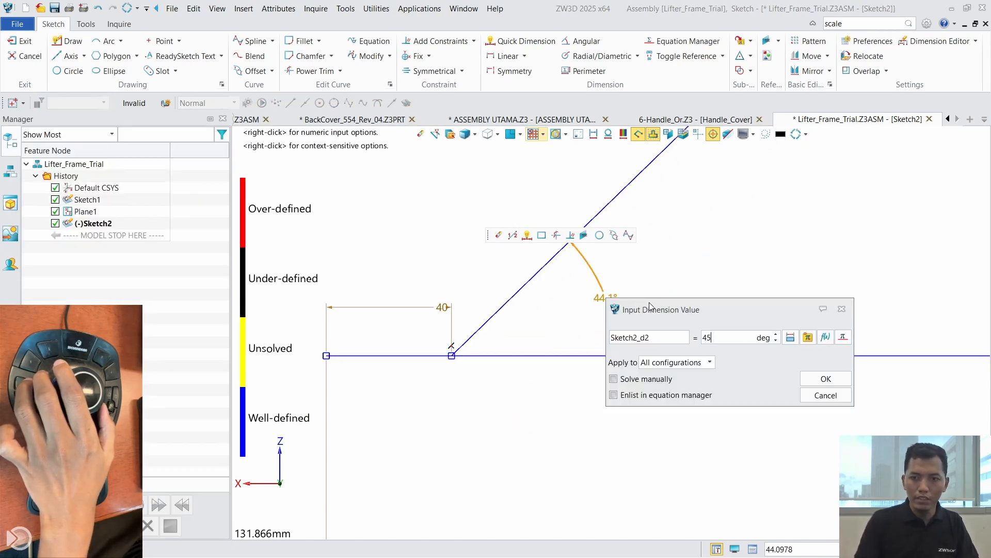
{"action": "key", "text": "Return"}
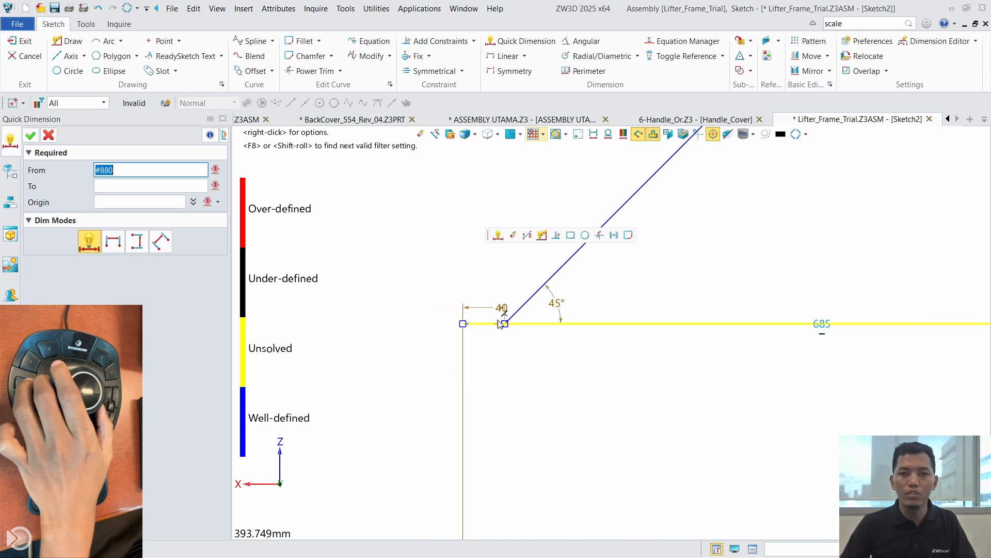
{"action": "middle_click_drag", "start_coordinate": [597, 376], "coordinate": [544, 421]}
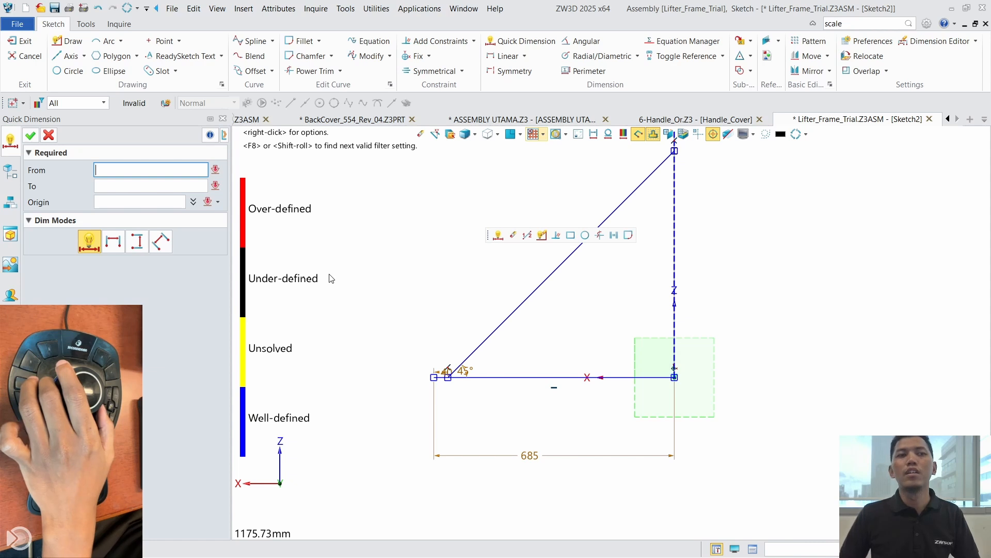
{"action": "middle_click_drag", "start_coordinate": [404, 249], "coordinate": [381, 282]}
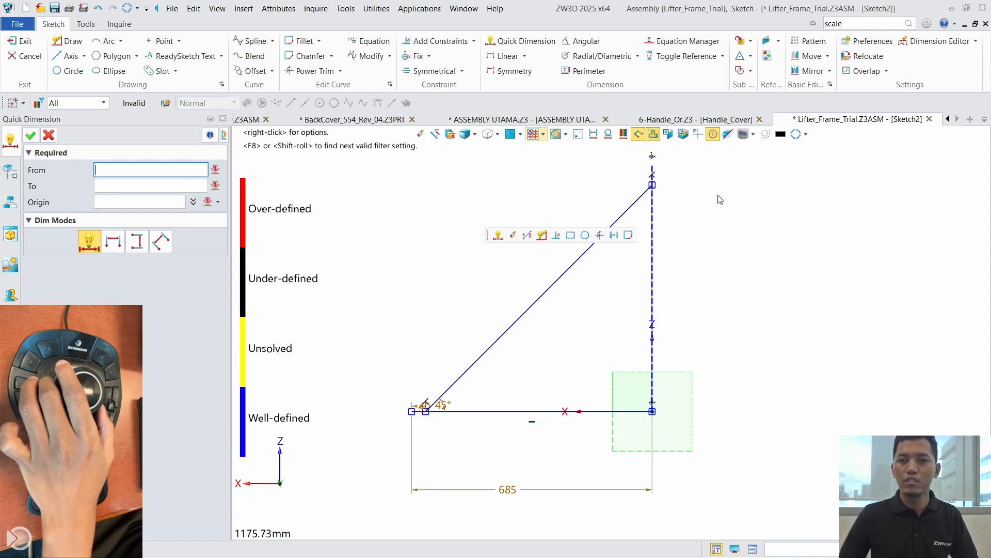
{"action": "left_click", "coordinate": [50, 137]}
Step: Exit the side sketch and set the selection filter to All
{"action": "right_click", "coordinate": [744, 211]}
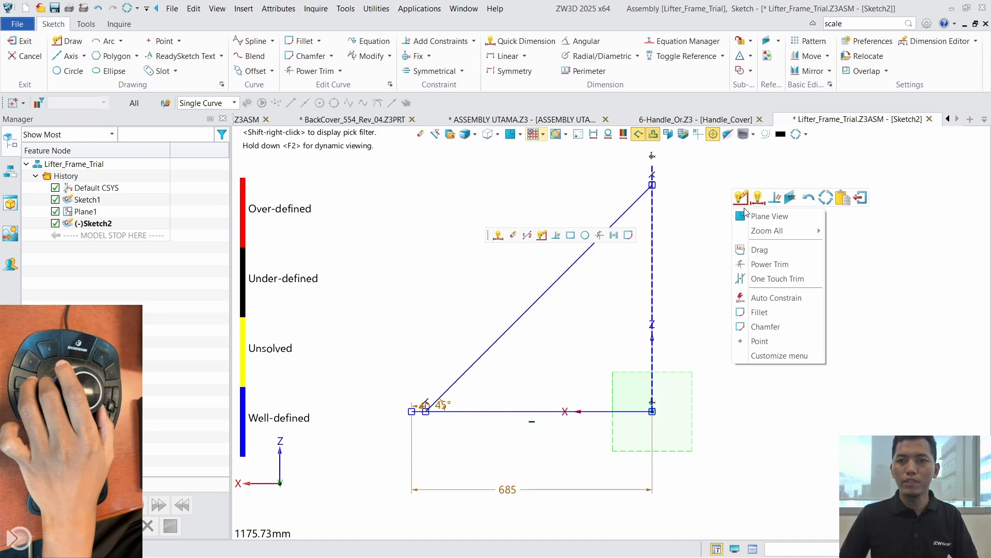
{"action": "left_click", "coordinate": [860, 197]}
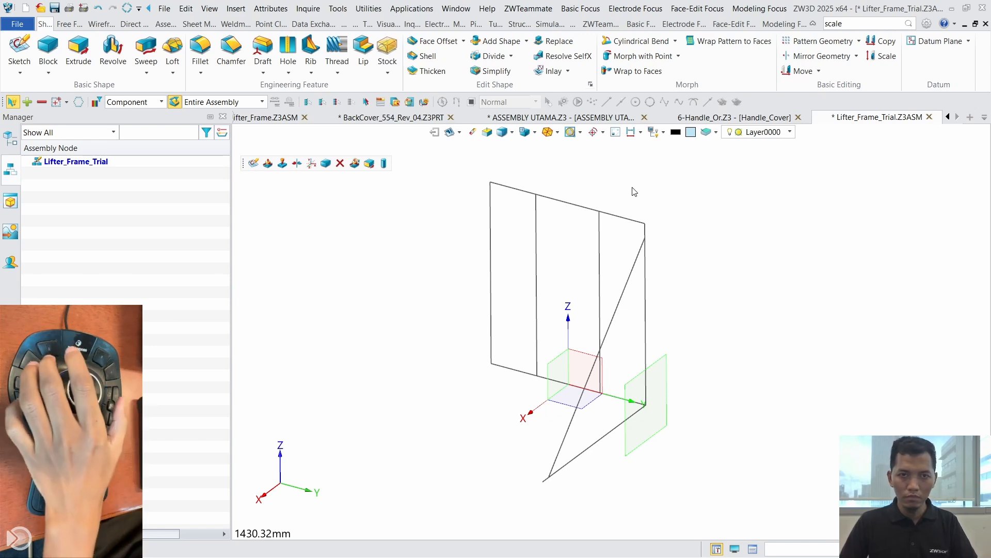
{"action": "left_click", "coordinate": [137, 102]}
{"action": "left_click", "coordinate": [120, 110]}
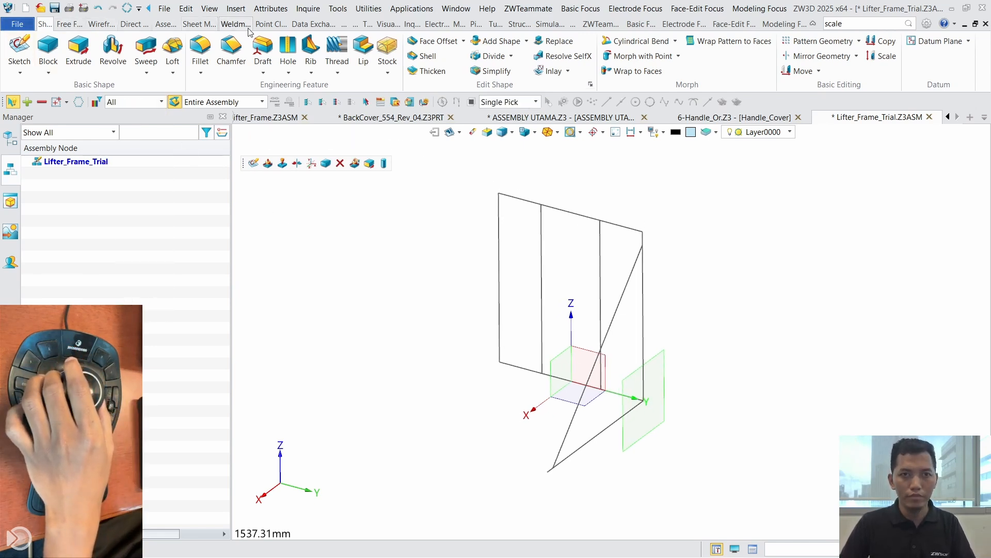
Step: Start a Structural Member and browse the profile library to the YHD aluminium OB series, 45OB
{"action": "left_click", "coordinate": [550, 25]}
{"action": "left_click", "coordinate": [521, 25]}
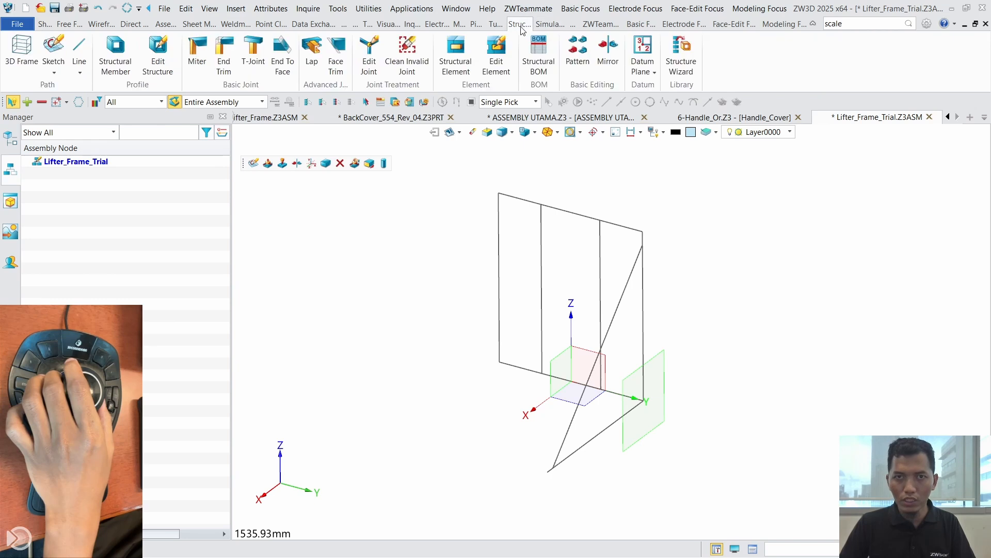
{"action": "left_click", "coordinate": [115, 58]}
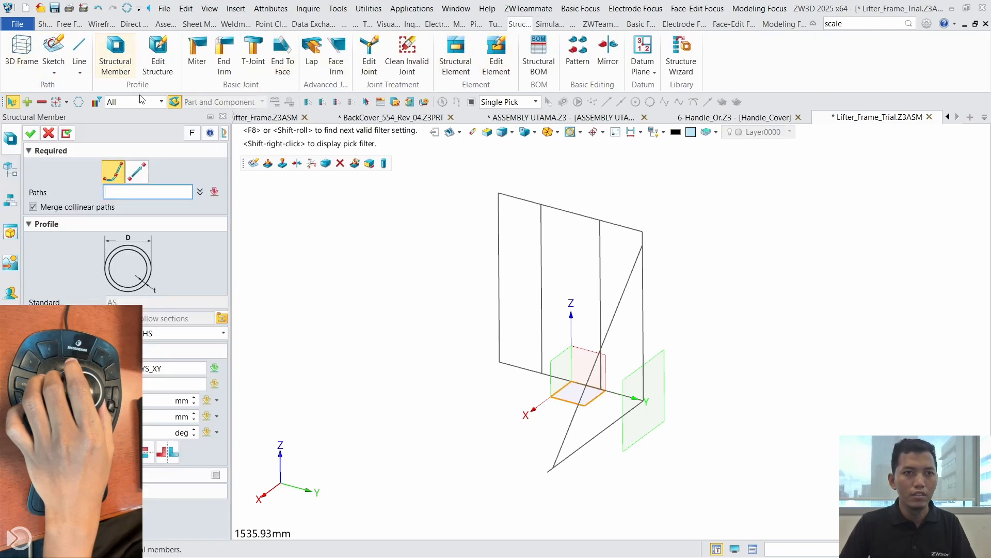
{"action": "left_click", "coordinate": [222, 318]}
{"action": "left_click", "coordinate": [259, 140]}
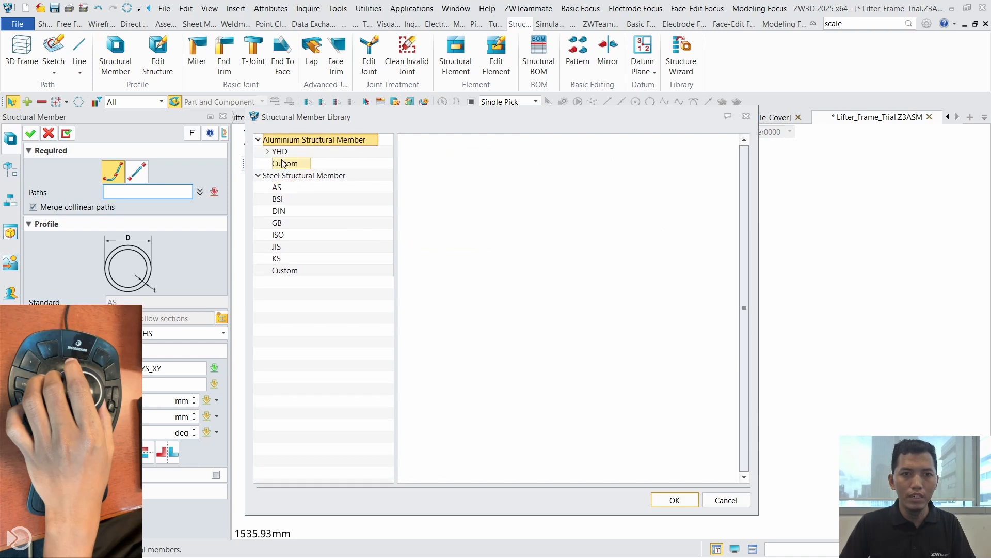
{"action": "double_click", "coordinate": [279, 152]}
{"action": "left_click", "coordinate": [278, 176]}
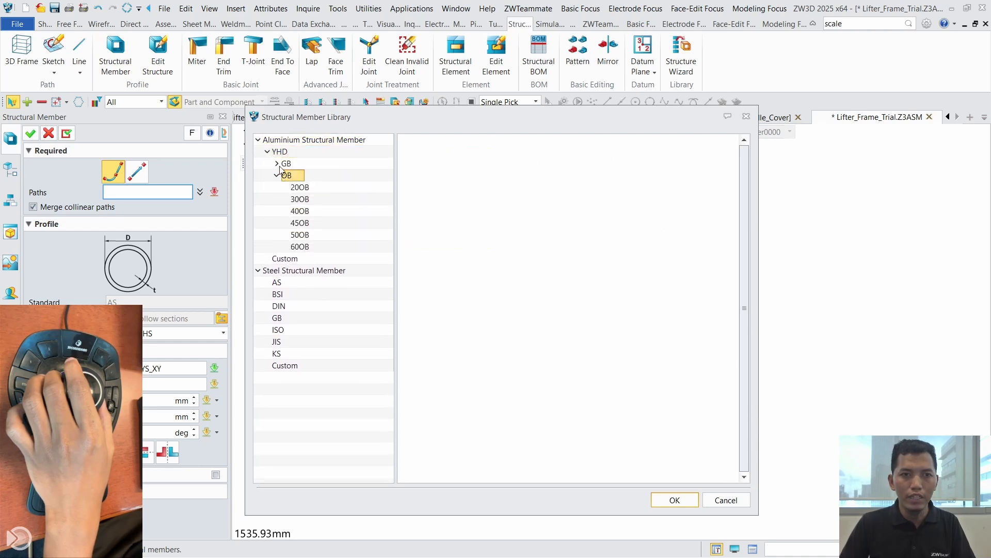
{"action": "double_click", "coordinate": [285, 163]}
{"action": "left_click", "coordinate": [301, 246]}
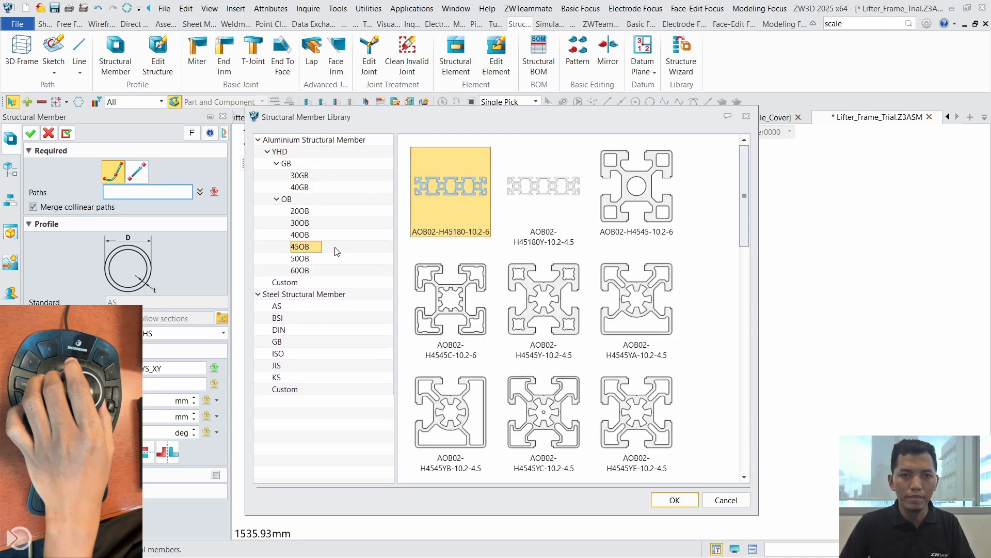
Step: Choose the AOB02-H4545C-10.2-6 profile and create structural members along all lines of both sketches
{"action": "left_click", "coordinate": [450, 304]}
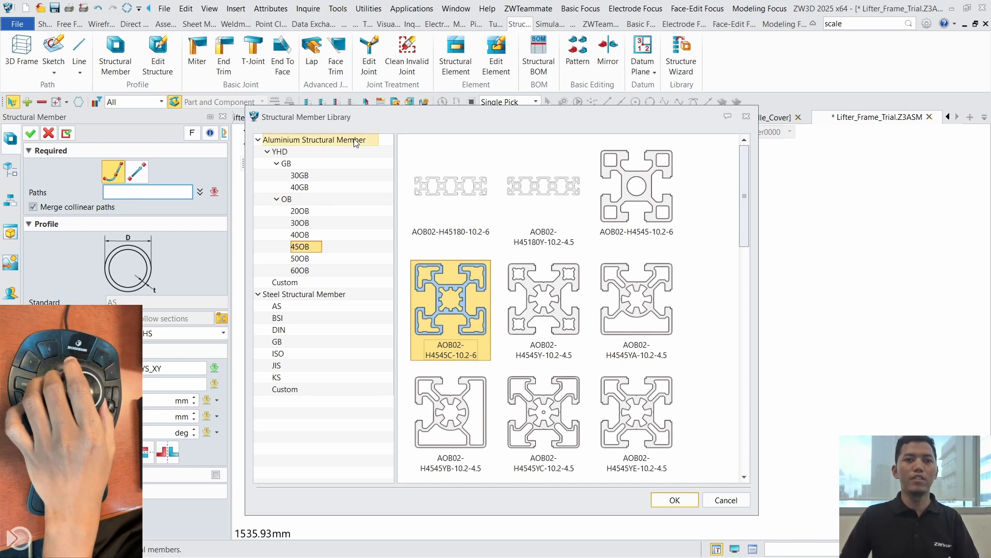
{"action": "left_click_drag", "start_coordinate": [377, 118], "coordinate": [372, 100]}
{"action": "left_click", "coordinate": [671, 481]}
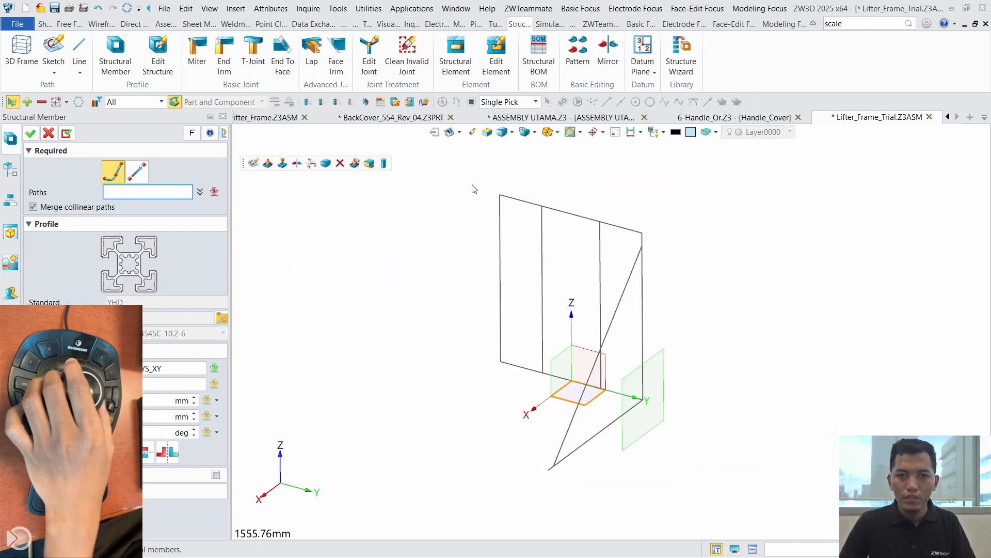
{"action": "left_click_drag", "start_coordinate": [454, 173], "coordinate": [691, 488]}
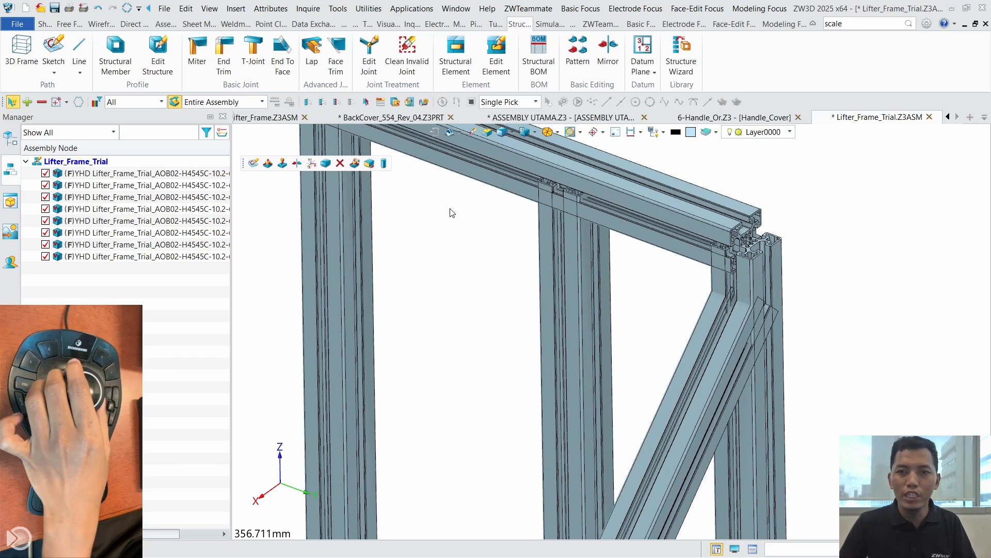
Step: End Trim the outer upright on the positive Y side against the top beam, with both gaps 0 mm
{"action": "left_click", "coordinate": [227, 68]}
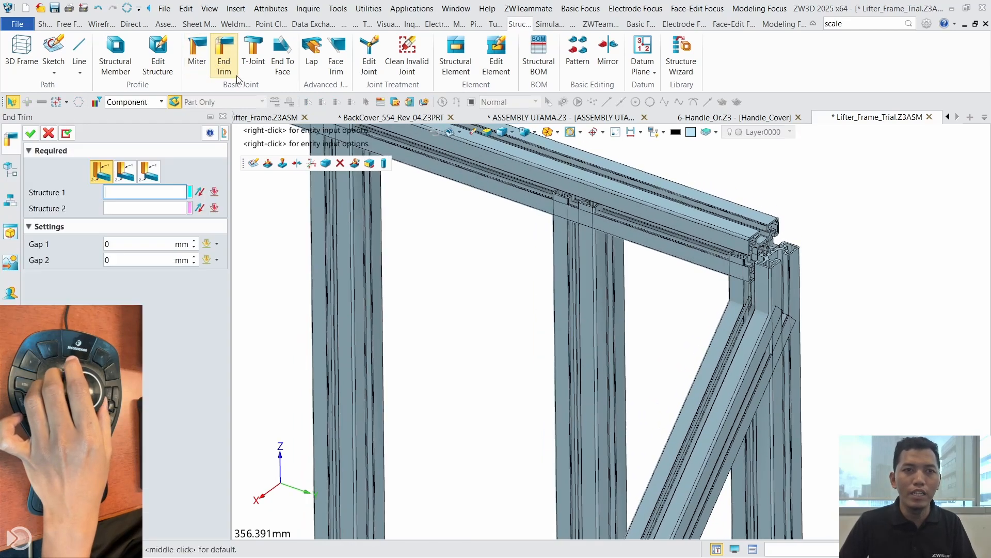
{"action": "left_click", "coordinate": [769, 289]}
{"action": "left_click", "coordinate": [687, 237]}
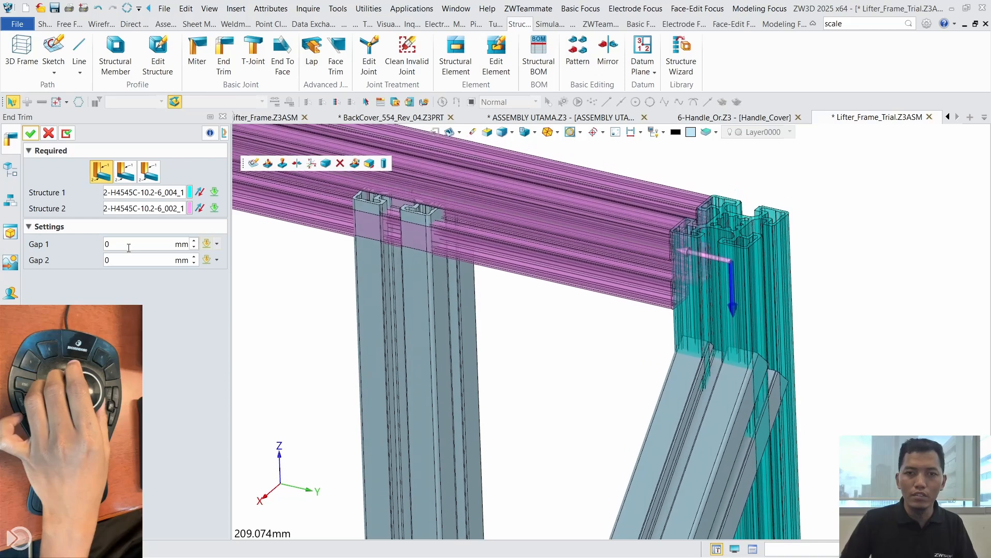
{"action": "left_click", "coordinate": [71, 135]}
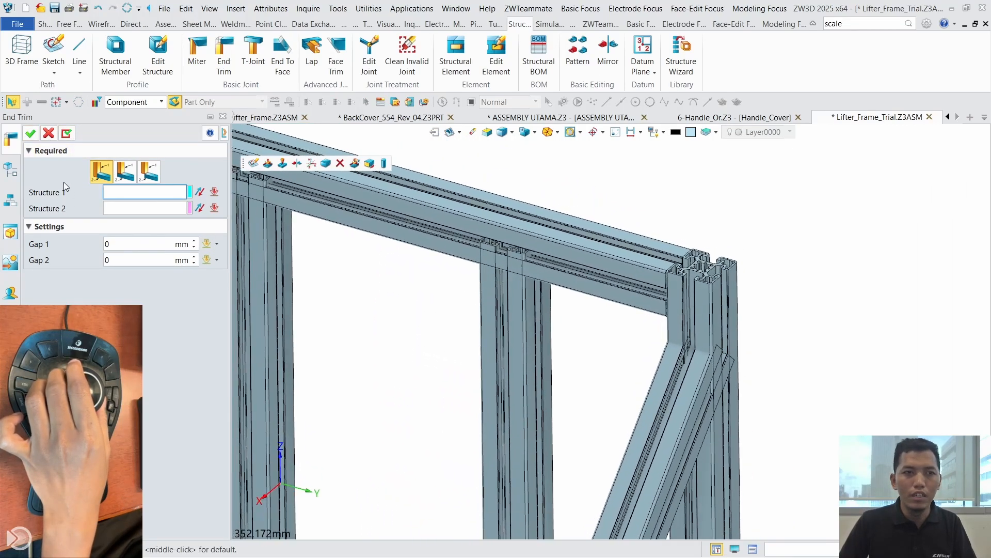
{"action": "left_click", "coordinate": [48, 134]}
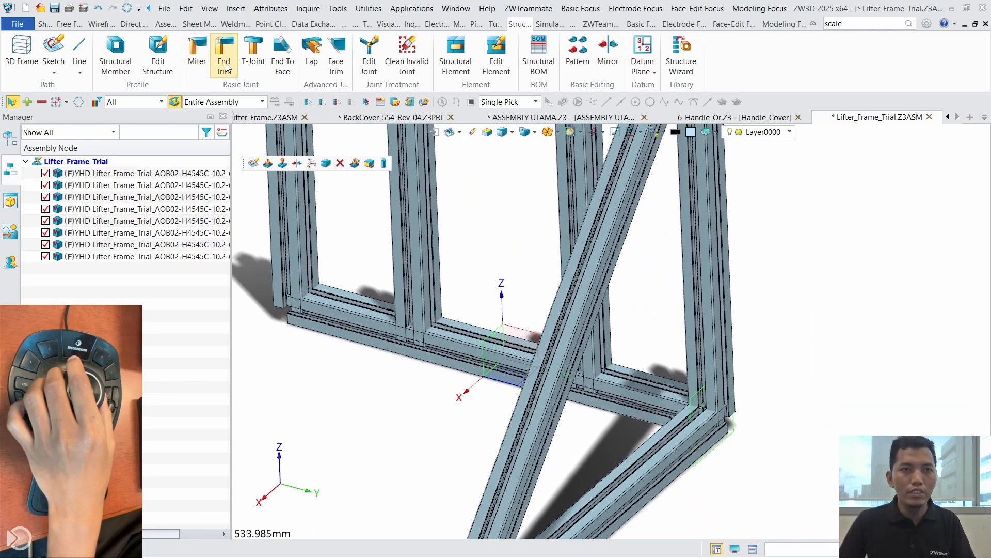
Step: End Trim the same outer upright against the base beam running along X at its foot, with 0 mm gaps
{"action": "left_click", "coordinate": [229, 66]}
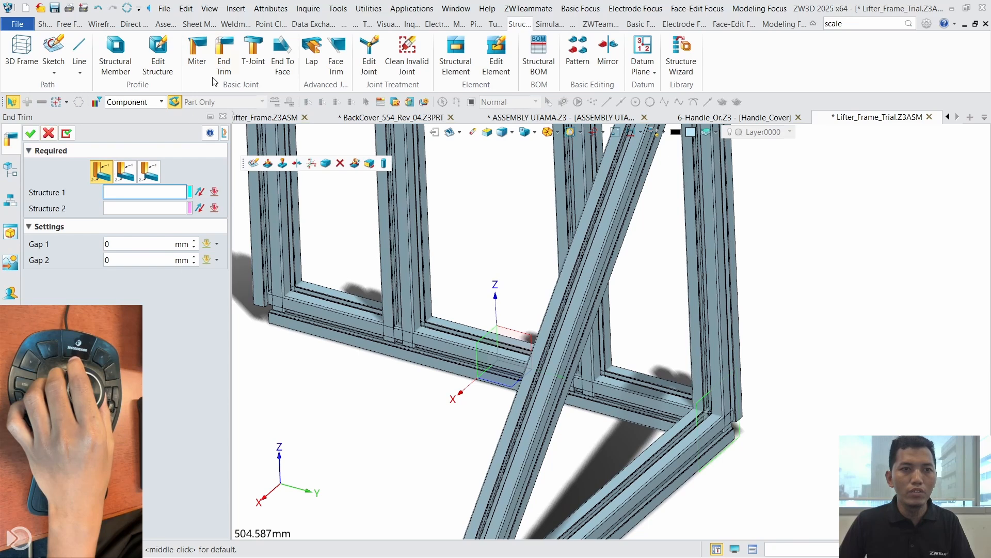
{"action": "left_click", "coordinate": [699, 319]}
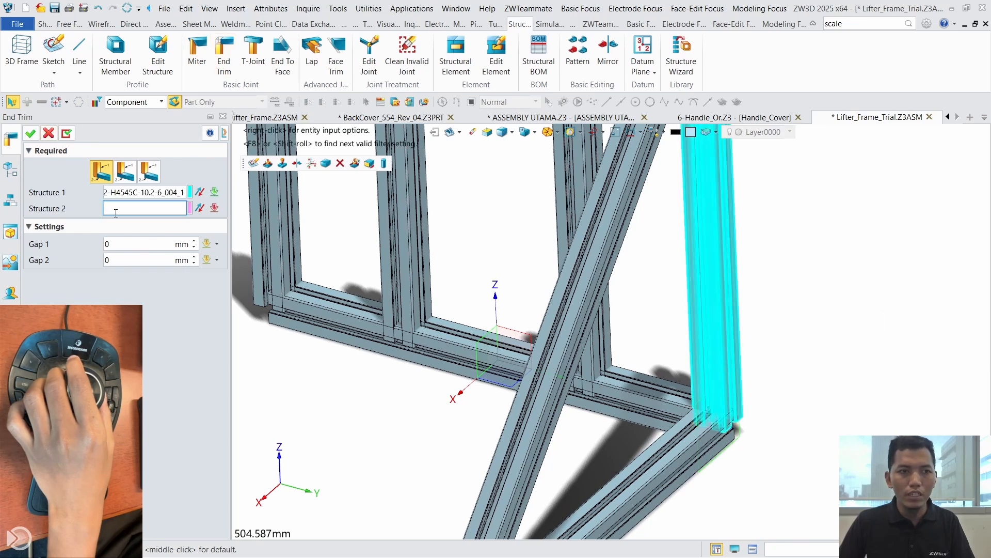
{"action": "left_click", "coordinate": [702, 405]}
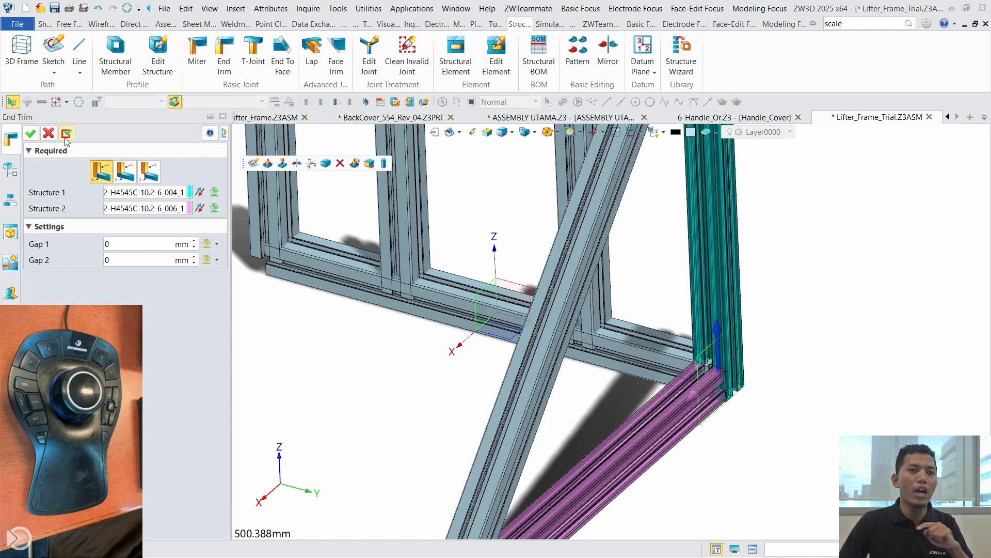
{"action": "left_click", "coordinate": [66, 135]}
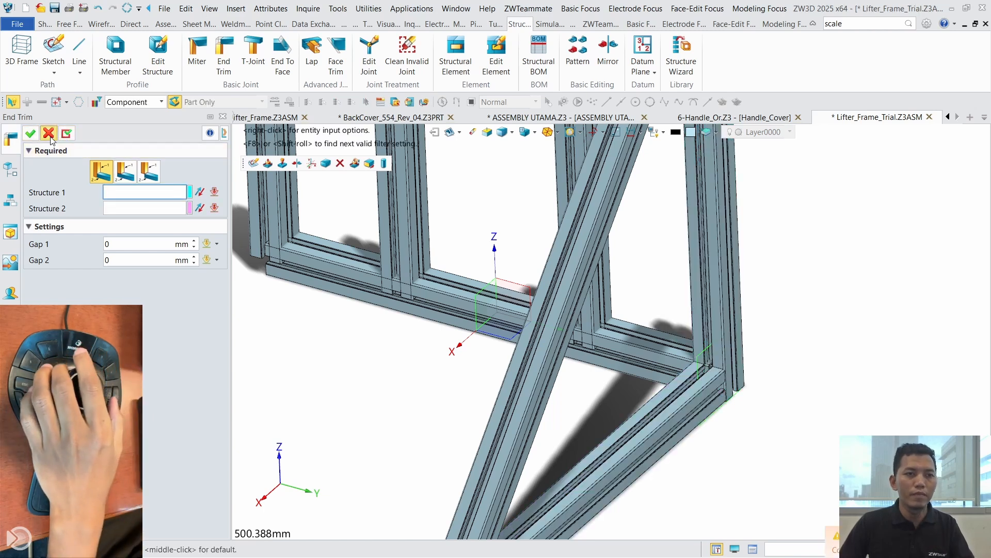
{"action": "left_click", "coordinate": [49, 134]}
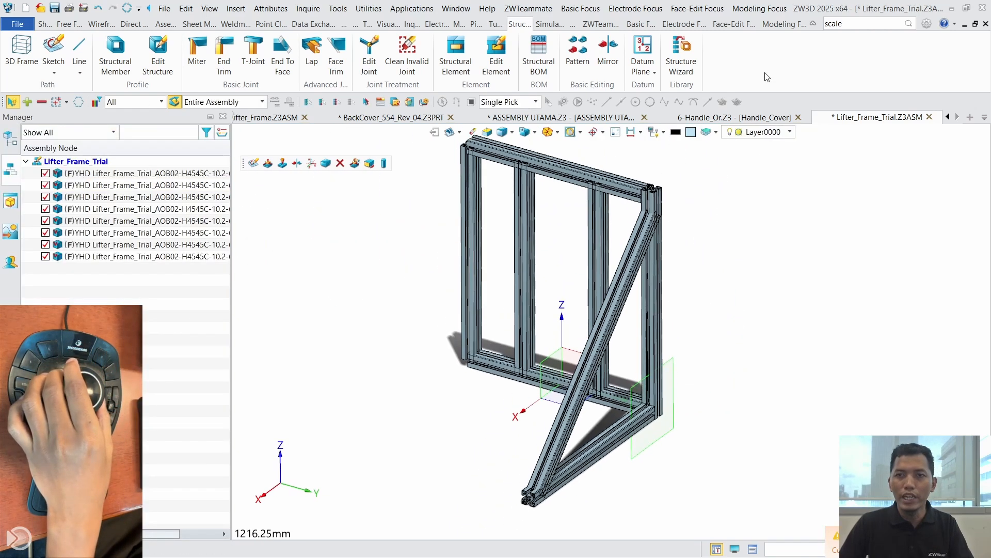
Step: Look up the shortcut of the Apply command in the hotkey customization by searching all environments for "apply"
{"action": "right_click", "coordinate": [768, 61]}
{"action": "left_click", "coordinate": [795, 138]}
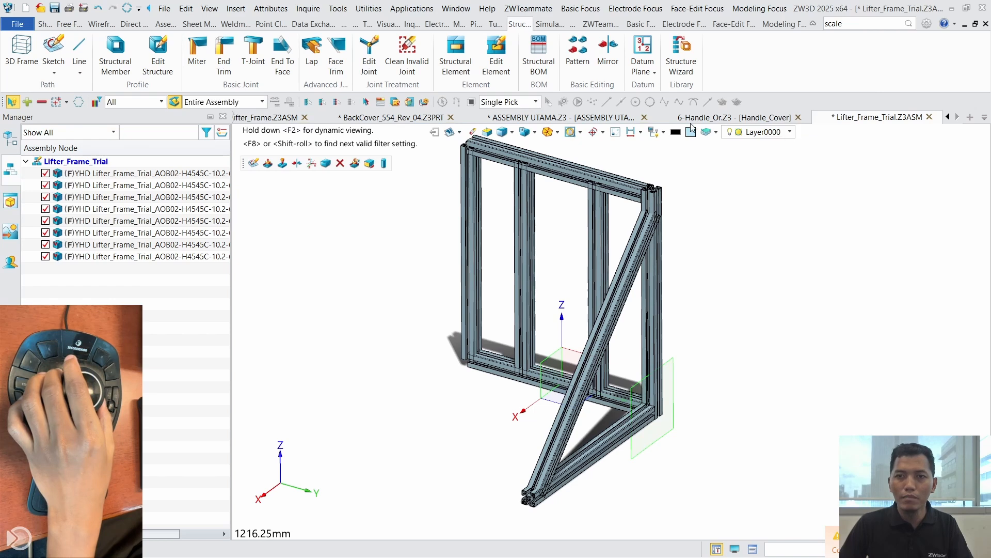
{"action": "left_click", "coordinate": [410, 116]}
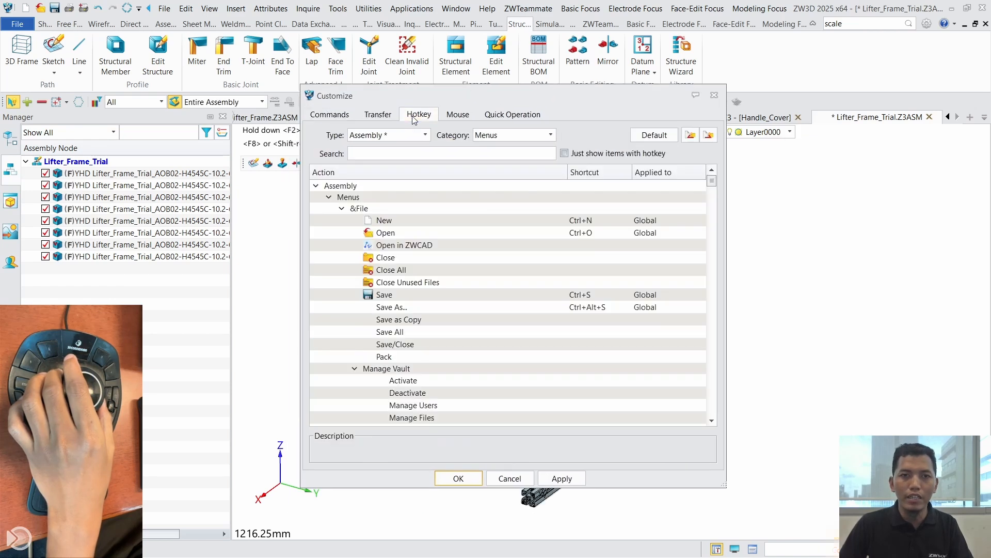
{"action": "left_click_drag", "start_coordinate": [466, 94], "coordinate": [446, 76]}
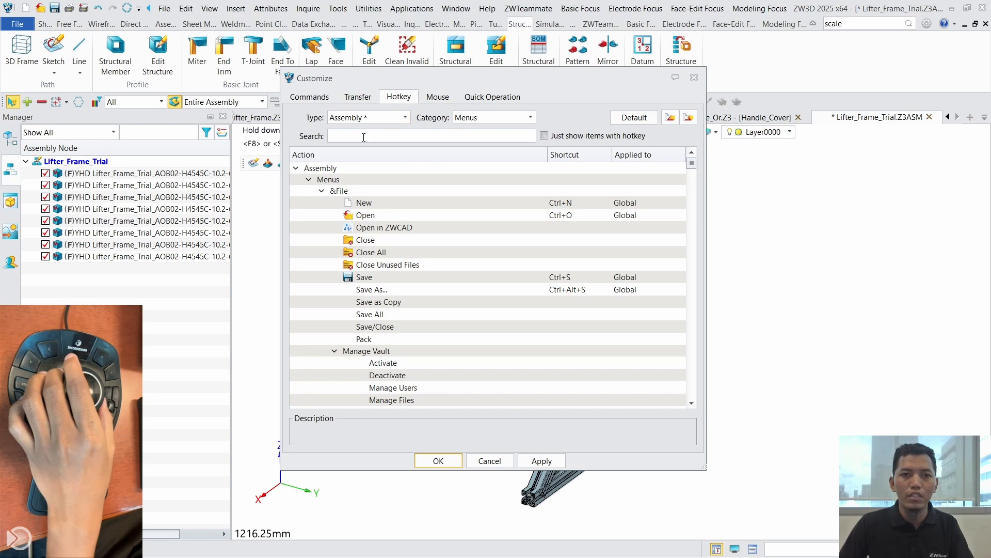
{"action": "left_click", "coordinate": [365, 118]}
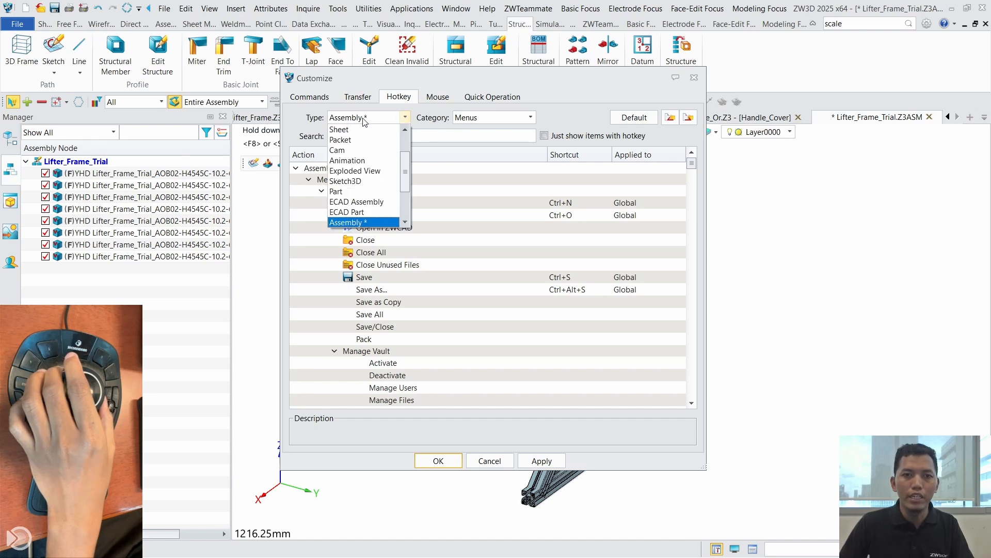
{"action": "left_click_drag", "start_coordinate": [406, 165], "coordinate": [418, 211]}
{"action": "left_click", "coordinate": [366, 222]}
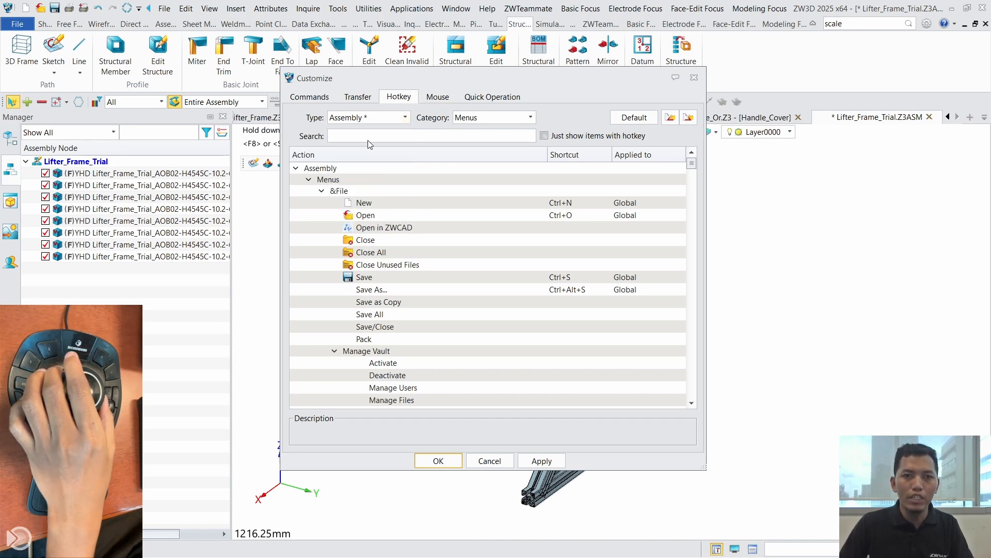
{"action": "left_click", "coordinate": [366, 136]}
{"action": "type", "text": "apply"}
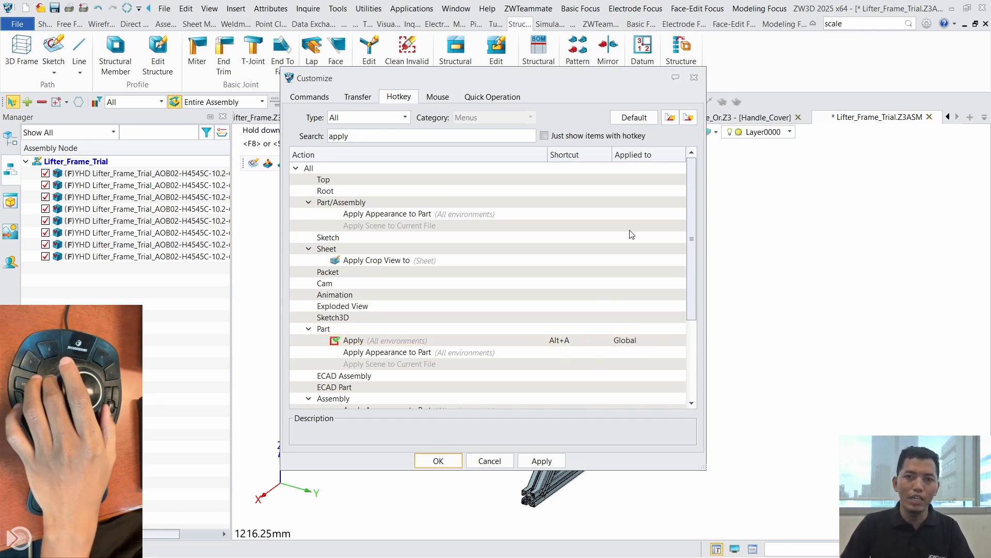
{"action": "left_click", "coordinate": [694, 78]}
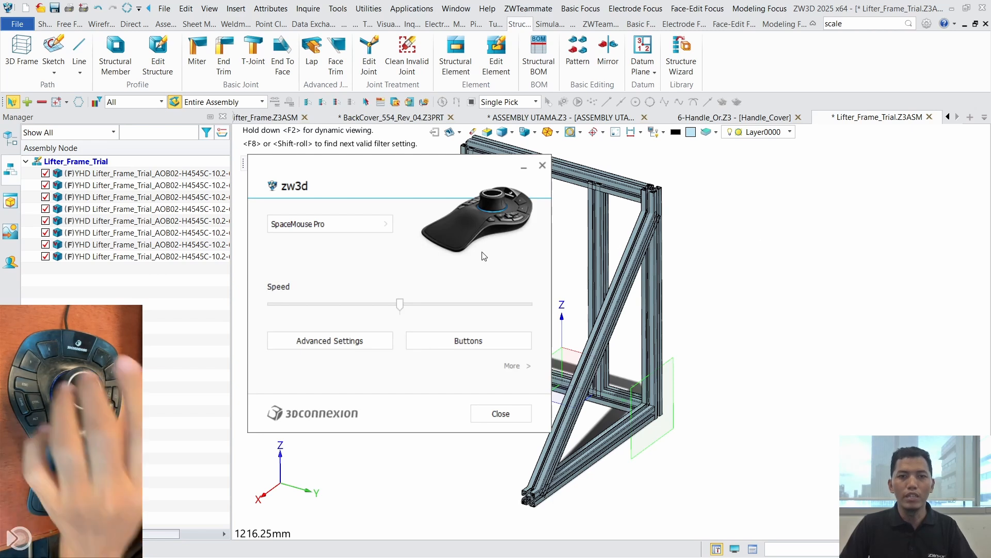
Step: Assign the Alt+A shortcut to button 4 of the SpaceMouse Pro in the 3Dconnexion settings and close them
{"action": "left_click", "coordinate": [461, 351]}
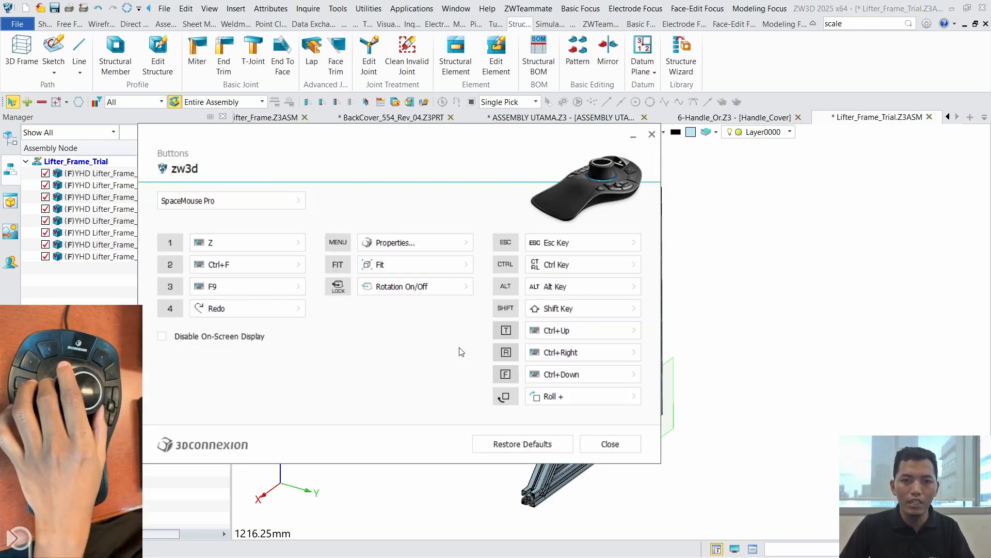
{"action": "left_click", "coordinate": [248, 309]}
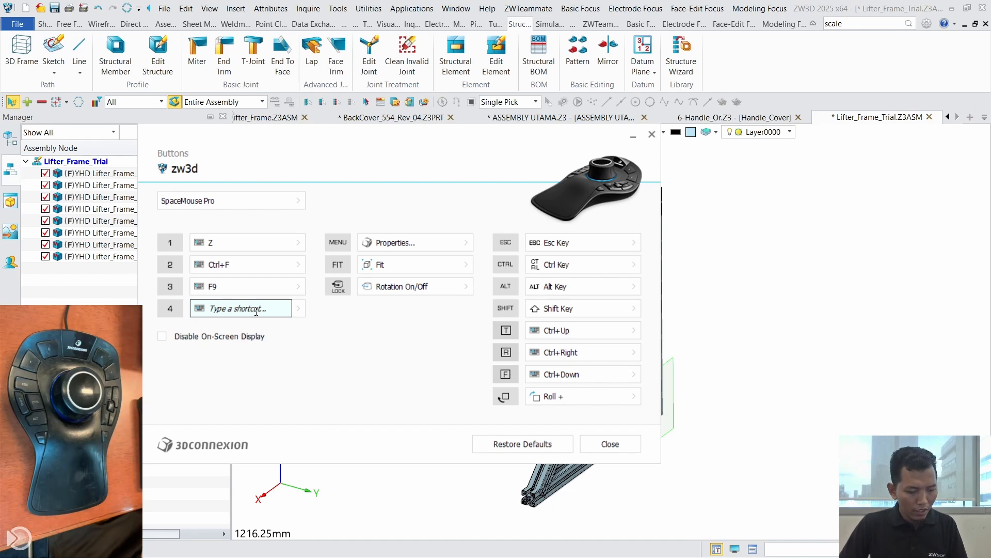
{"action": "key", "text": "alt+a"}
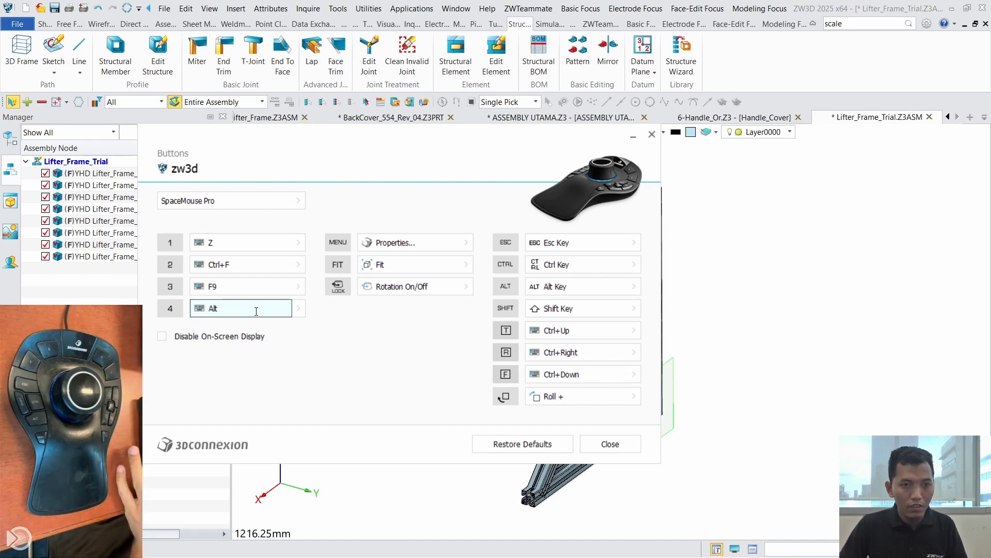
{"action": "left_click", "coordinate": [615, 443]}
{"action": "left_click", "coordinate": [541, 165]}
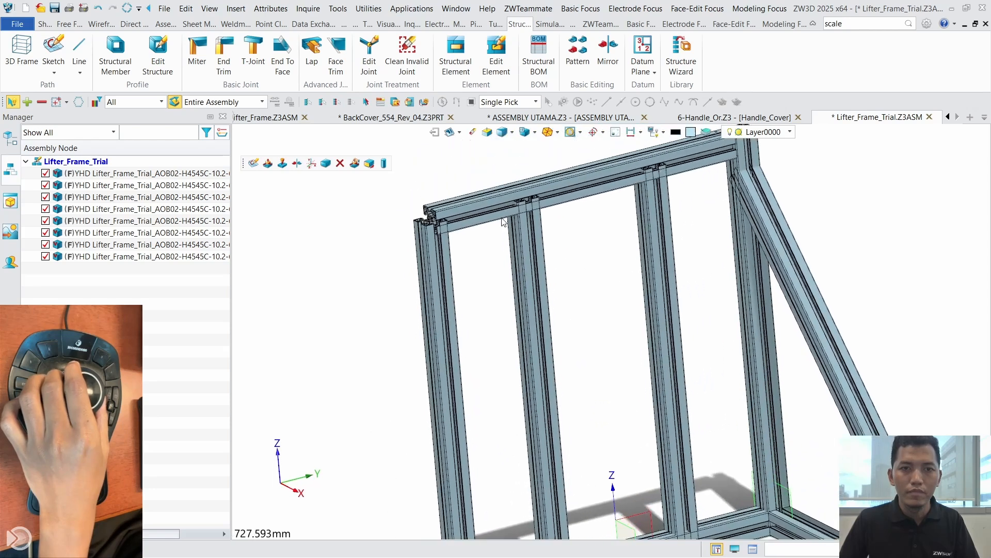
Step: End Trim the outer upright on the negative Y side against the top beam, with both gaps 0 mm
{"action": "left_click", "coordinate": [223, 56]}
{"action": "left_click", "coordinate": [425, 282]}
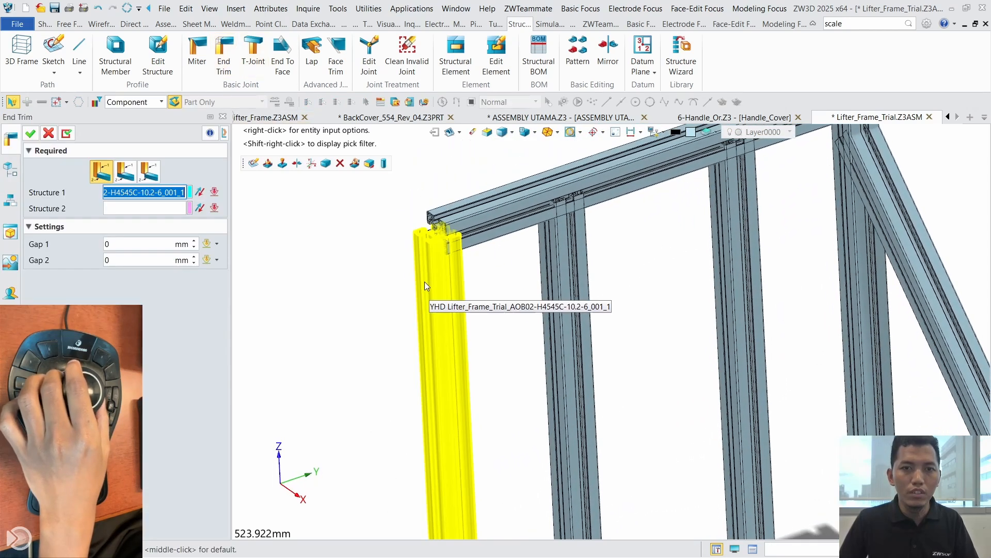
{"action": "left_click", "coordinate": [439, 235]}
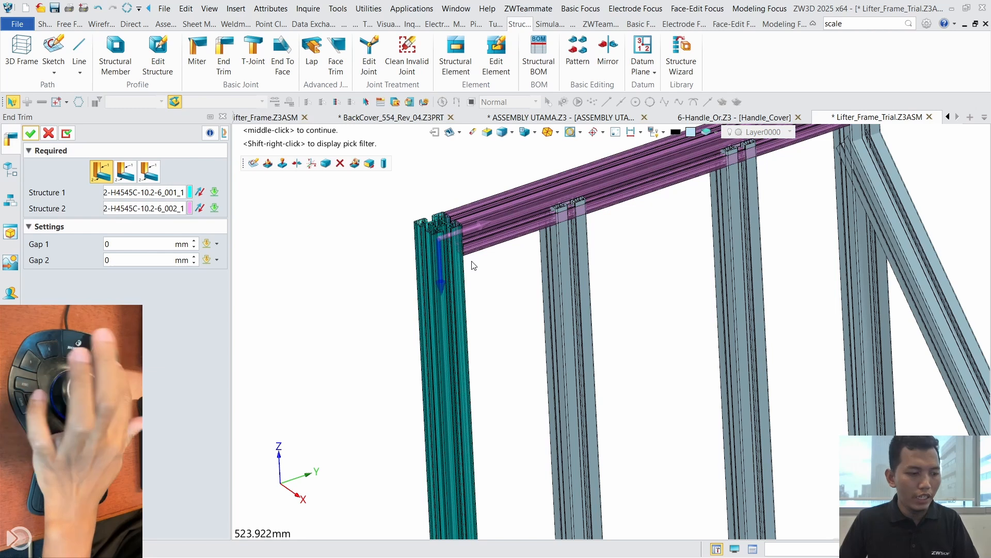
{"action": "middle_click", "coordinate": [495, 280]}
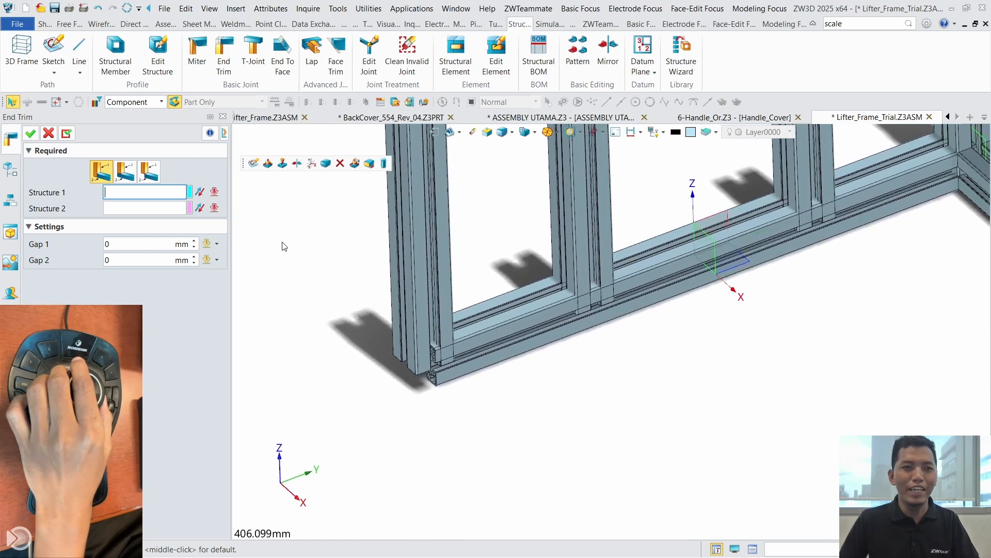
Step: End Trim the same outer upright against the bottom beam running along Y, with both gaps 0 mm
{"action": "left_click", "coordinate": [389, 309]}
{"action": "left_click", "coordinate": [450, 355]}
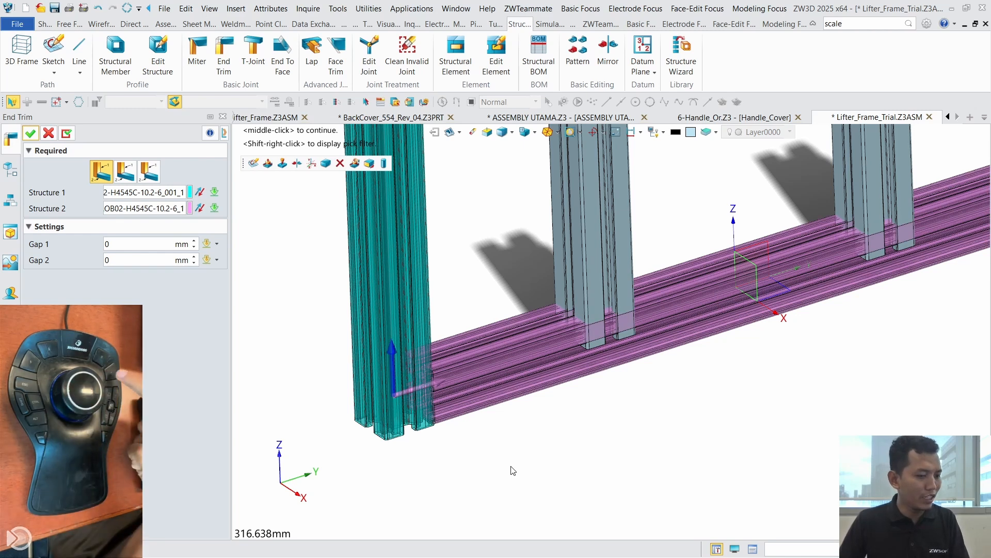
{"action": "key", "text": "alt+a"}
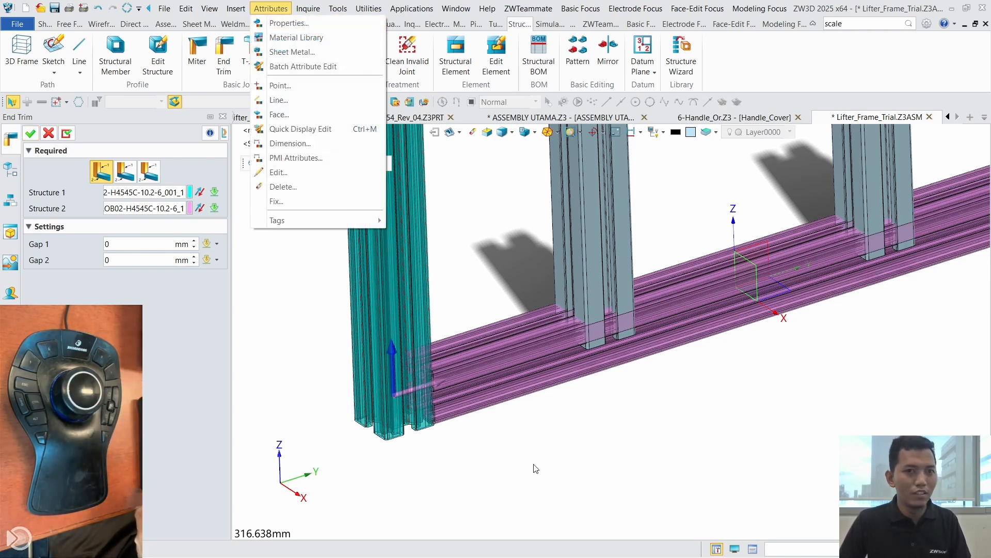
{"action": "key", "text": "Escape"}
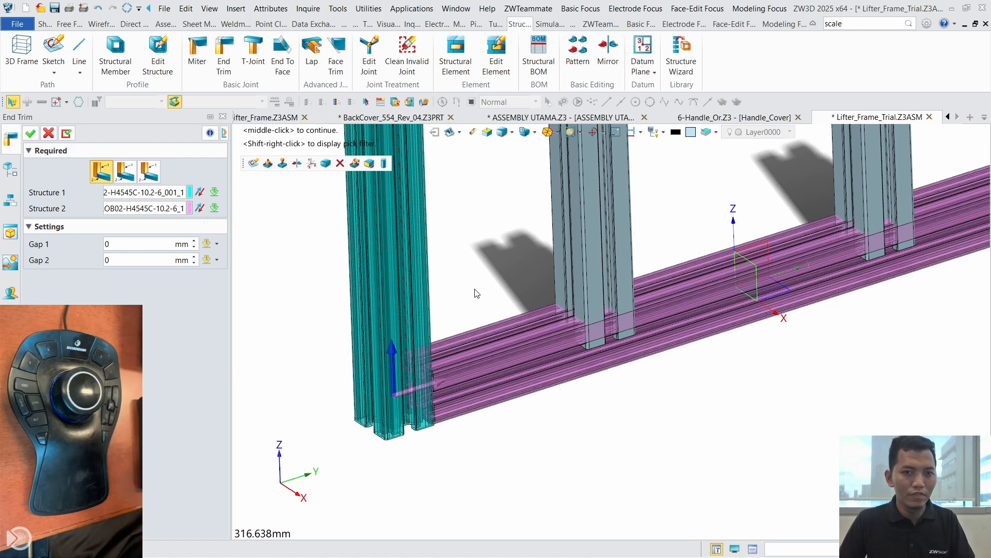
{"action": "middle_click", "coordinate": [475, 293]}
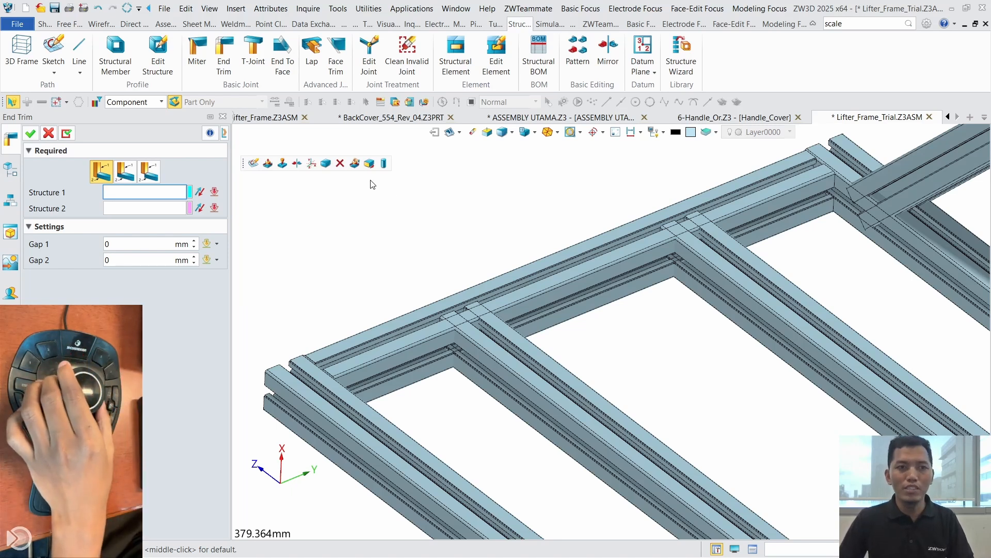
Step: Trim the lower ends of the two middle uprights to the bottom beam's inner face using End To Face with a 0 mm gap
{"action": "left_click", "coordinate": [287, 75]}
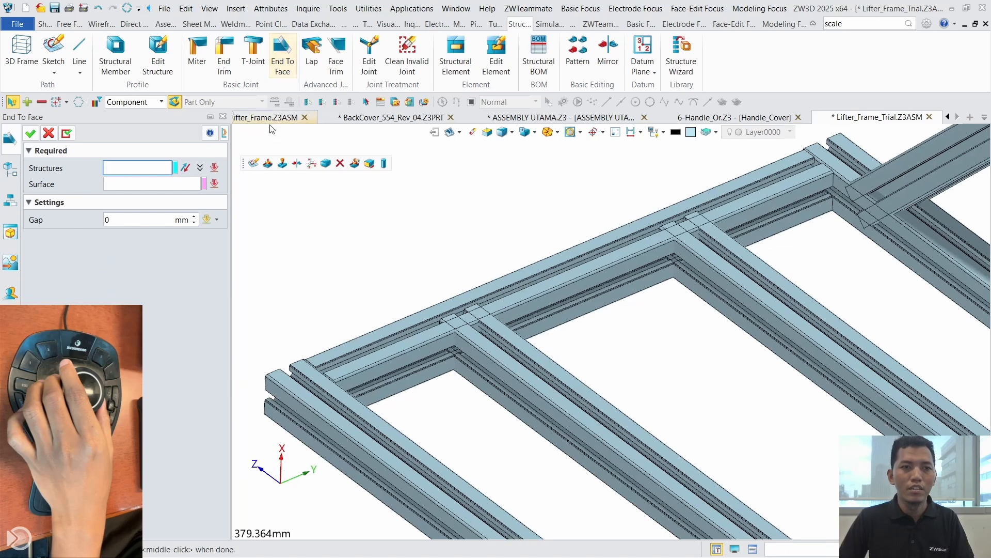
{"action": "left_click", "coordinate": [532, 413]}
{"action": "left_click", "coordinate": [739, 276]}
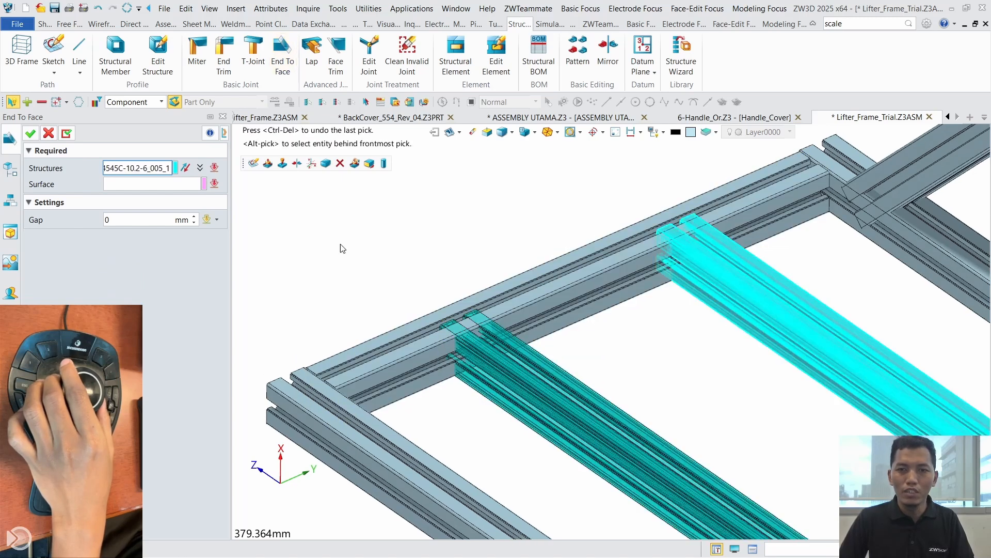
{"action": "left_click", "coordinate": [129, 183]}
{"action": "left_click", "coordinate": [575, 284]}
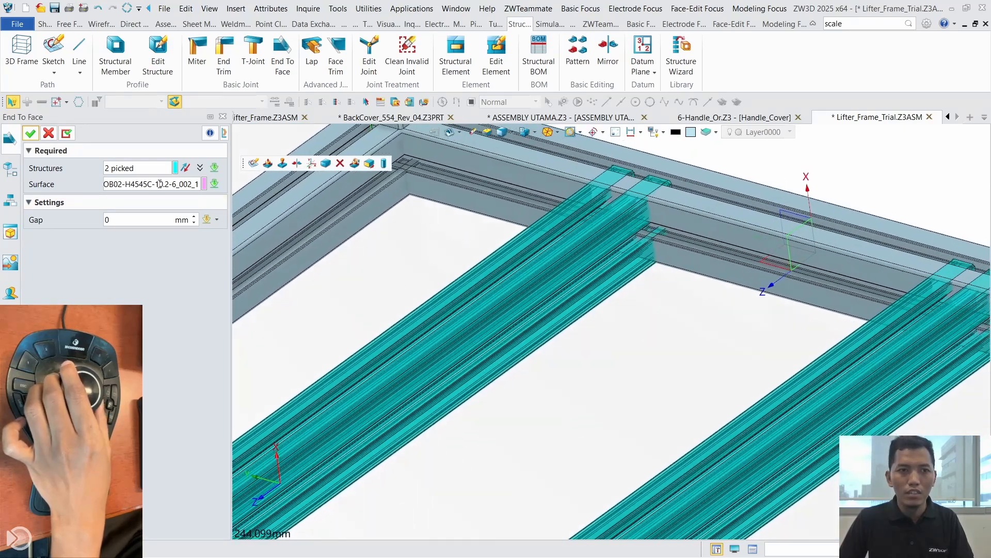
{"action": "left_click", "coordinate": [159, 184]}
{"action": "left_click", "coordinate": [678, 227]}
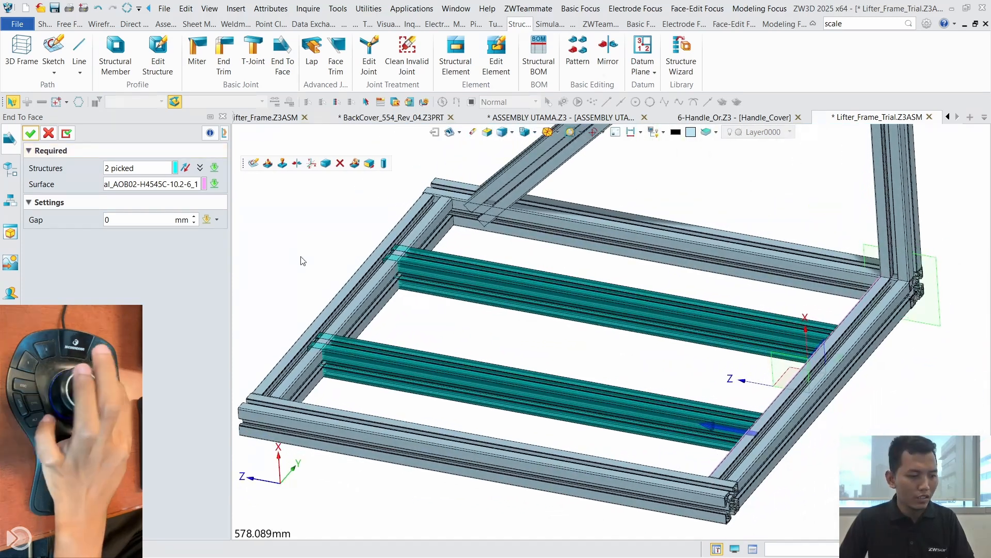
{"action": "key", "text": "alt+a"}
{"action": "left_click", "coordinate": [306, 246]}
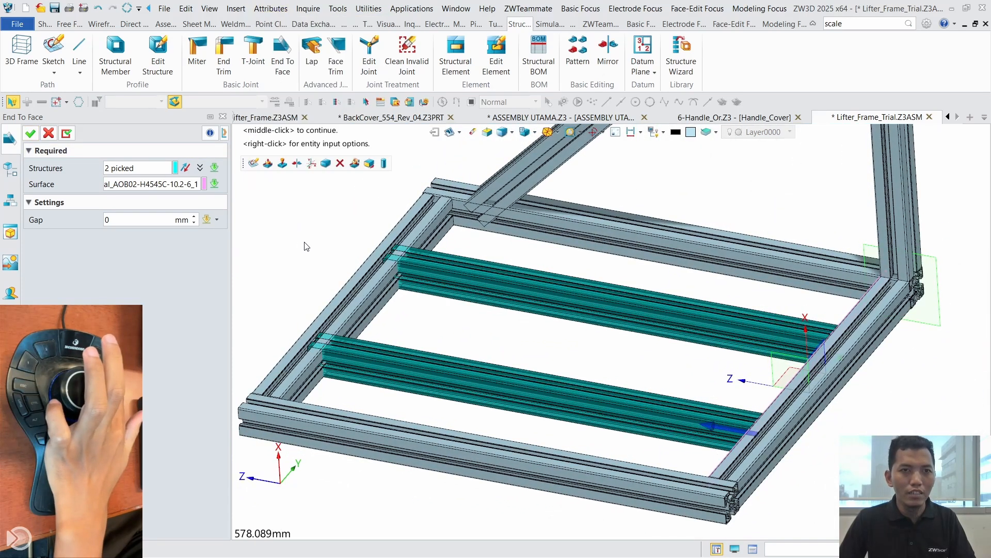
{"action": "middle_click", "coordinate": [307, 247]}
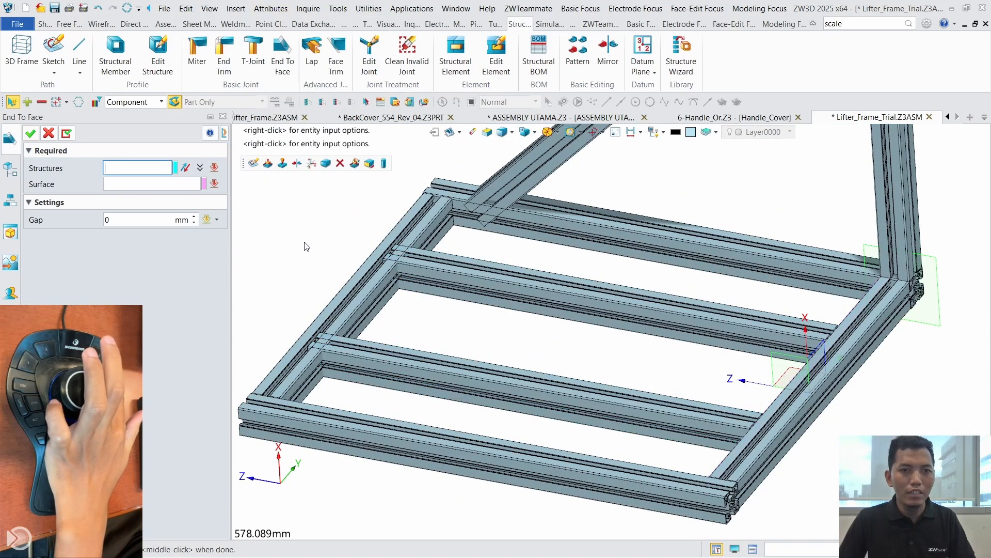
Step: Trim the upper ends of the two middle uprights to the top beam's inner face using End To Face with a 0 mm gap
{"action": "left_click", "coordinate": [421, 273]}
{"action": "left_click", "coordinate": [419, 365]}
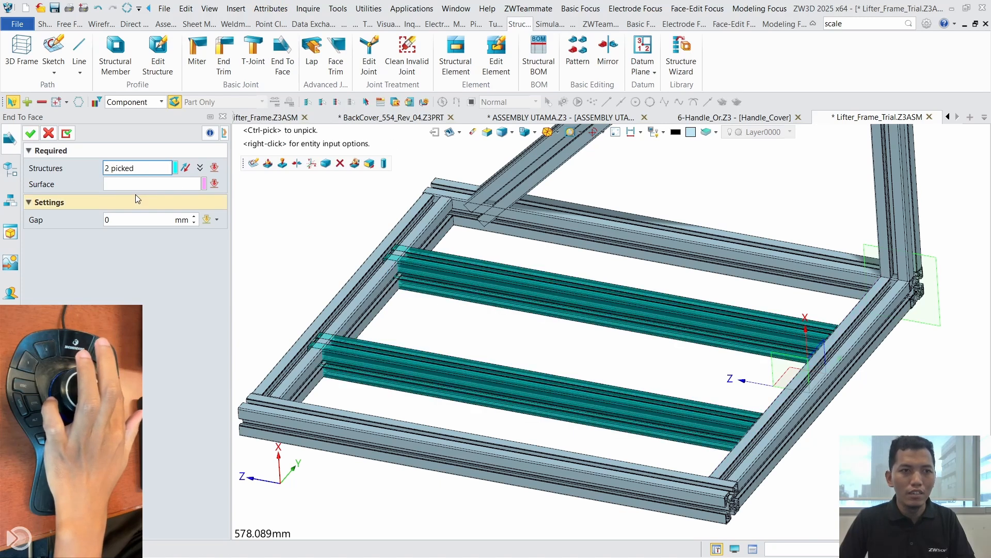
{"action": "middle_click", "coordinate": [401, 296]}
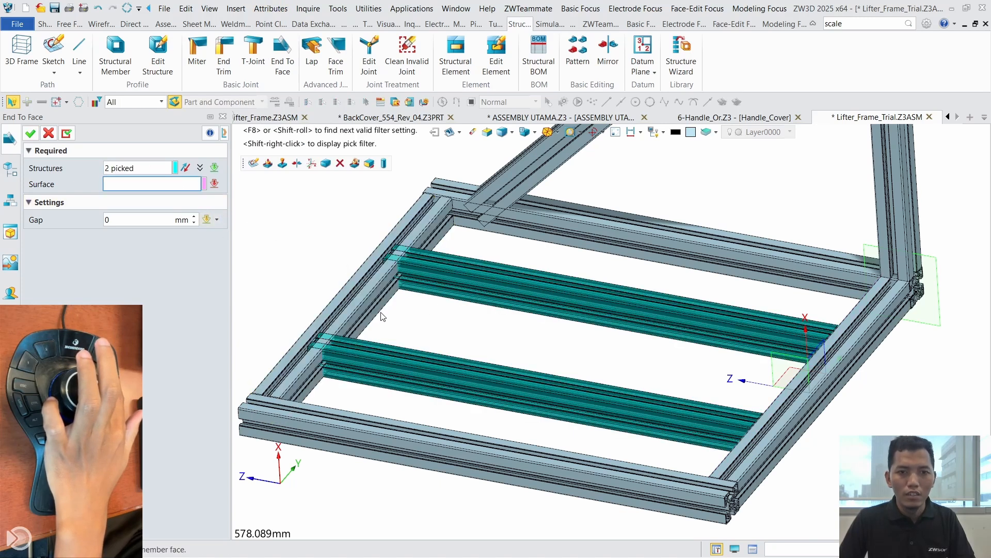
{"action": "scroll", "coordinate": [381, 312], "scroll_direction": "up", "scroll_amount": 4}
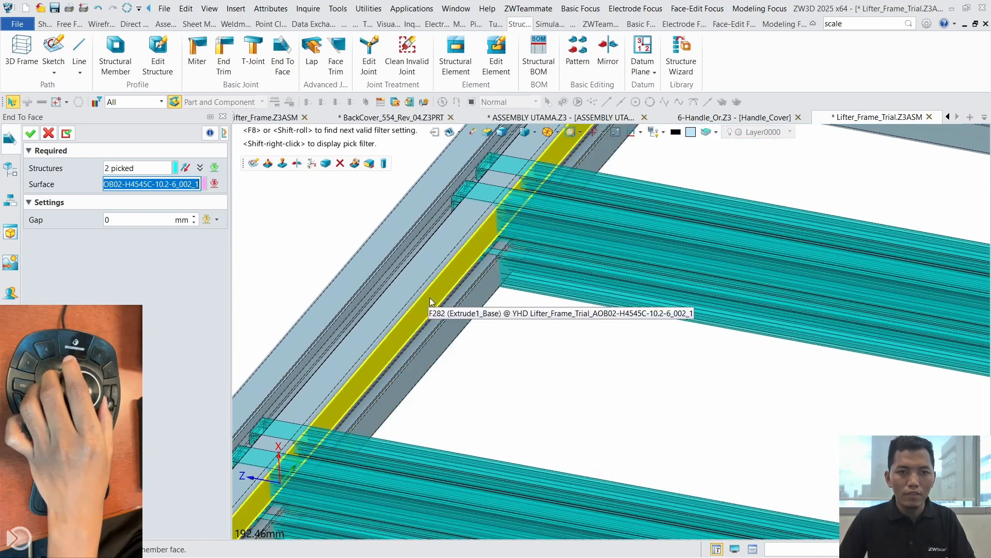
{"action": "left_click", "coordinate": [430, 297]}
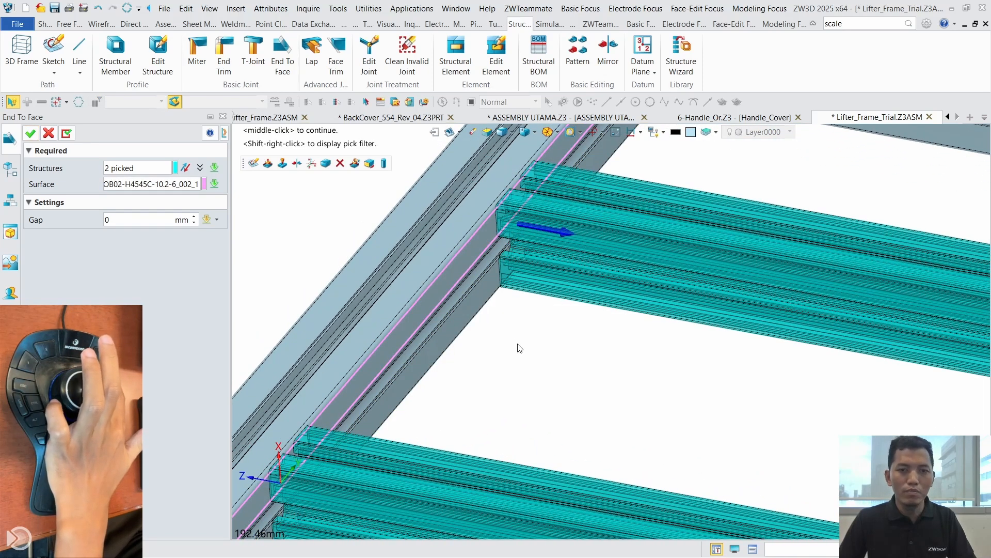
{"action": "key", "text": "alt+a"}
{"action": "key", "text": "Escape"}
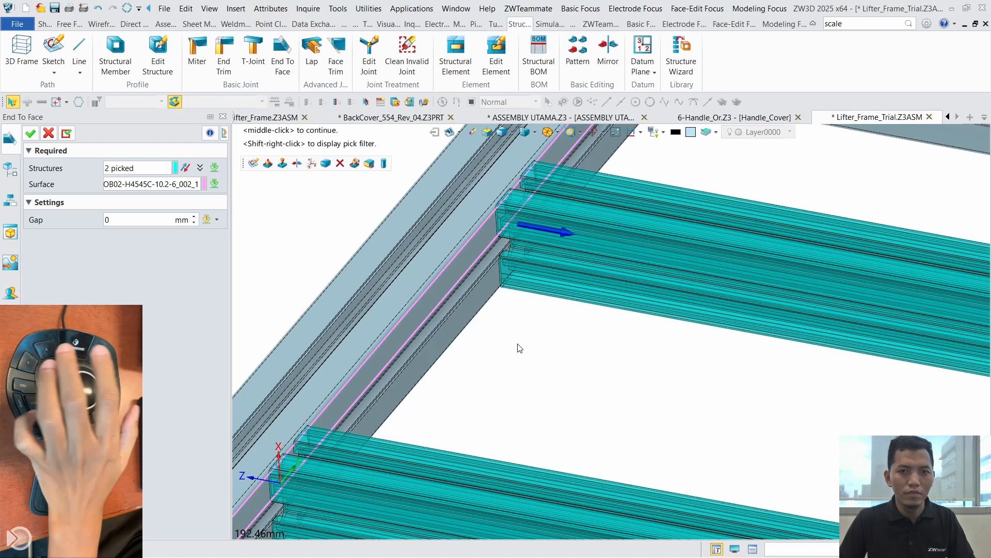
{"action": "middle_click", "coordinate": [519, 348]}
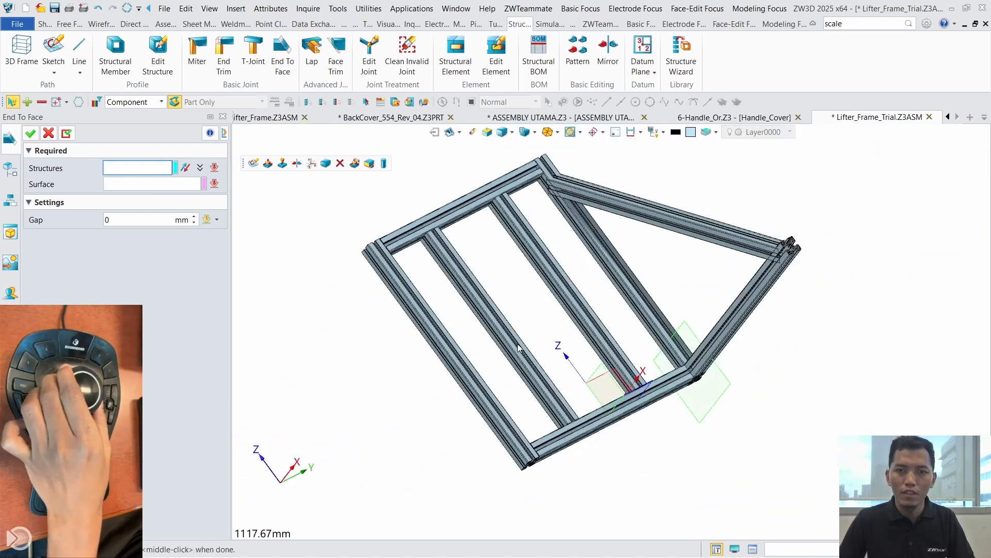
{"action": "left_click", "coordinate": [526, 440]}
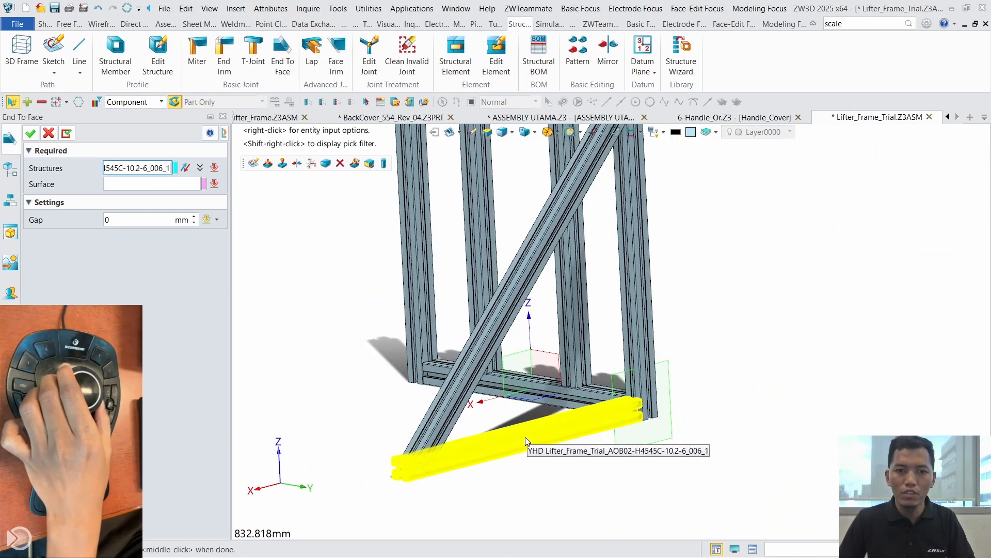
{"action": "left_click", "coordinate": [581, 411]}
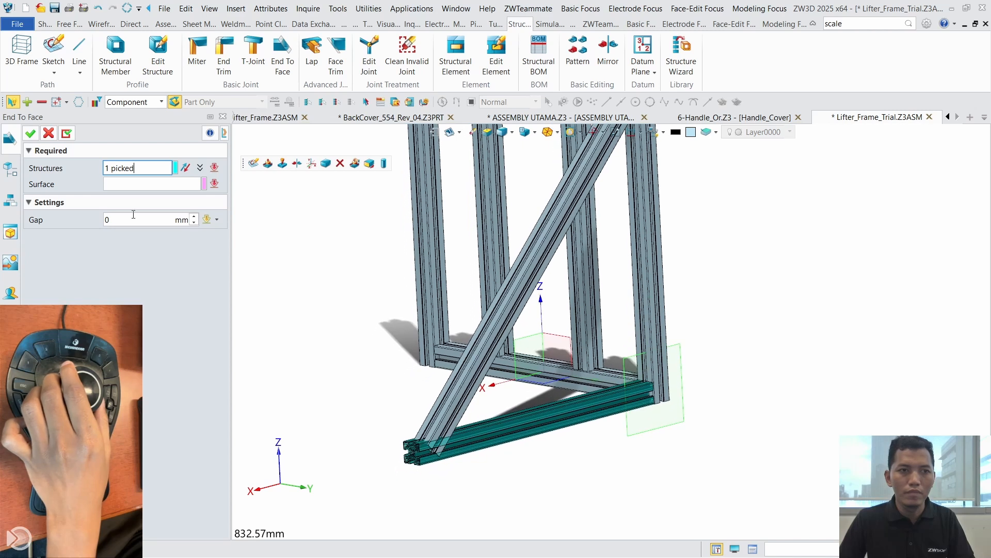
{"action": "left_click", "coordinate": [52, 134]}
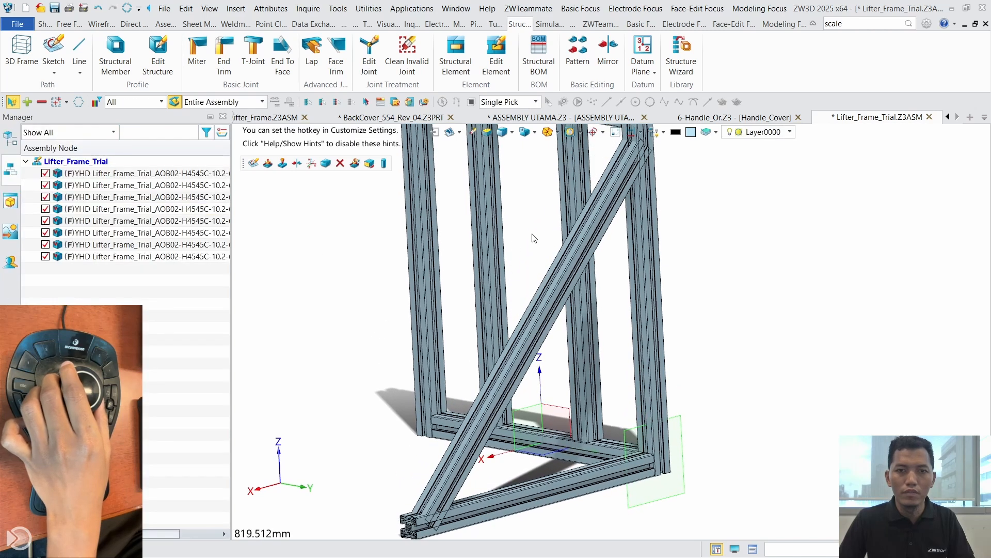
Step: Trim the diagonal brace's upper end to the adjacent upright's face using End To Face with a 0 mm gap
{"action": "middle_click", "coordinate": [534, 237]}
{"action": "left_click", "coordinate": [565, 262]}
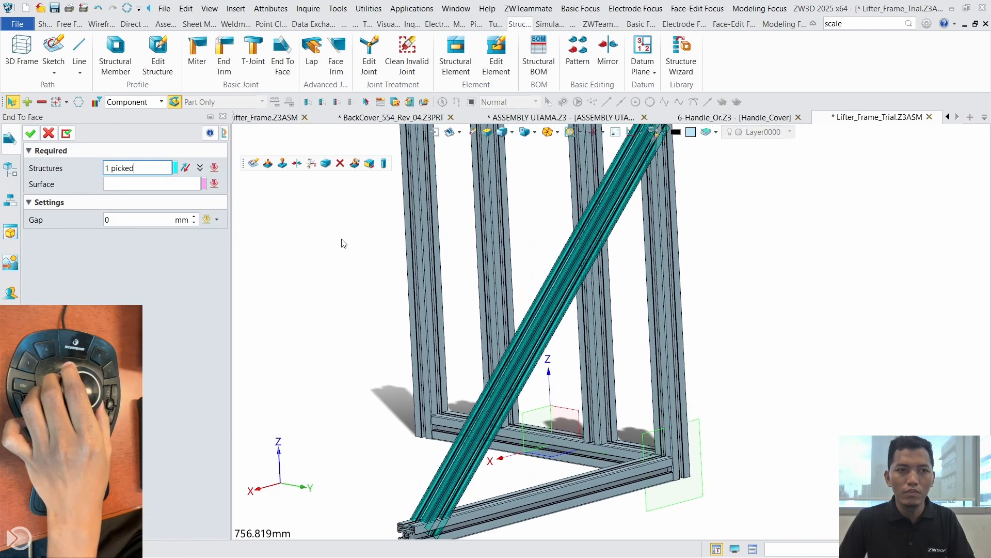
{"action": "left_click", "coordinate": [598, 238]}
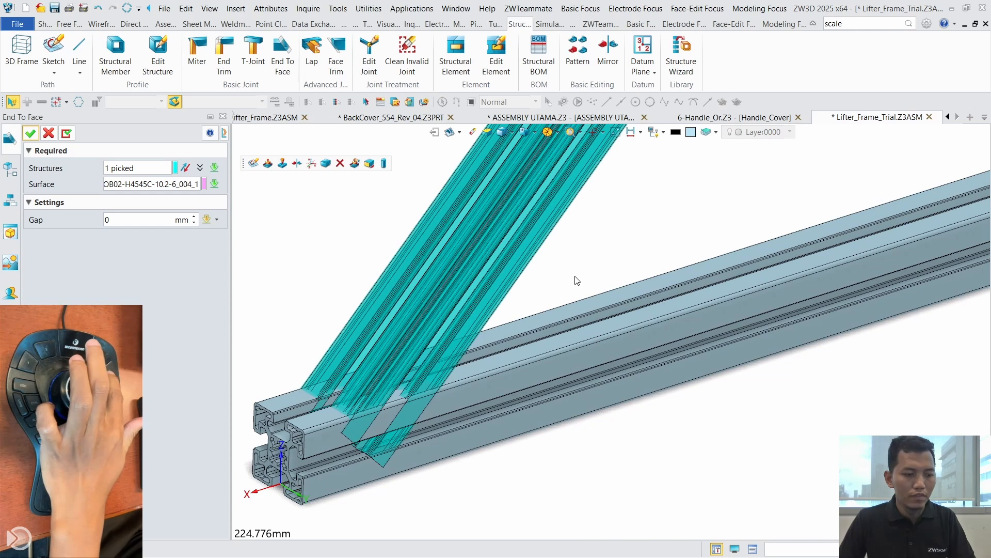
{"action": "key", "text": "alt+a"}
{"action": "key", "text": "Escape"}
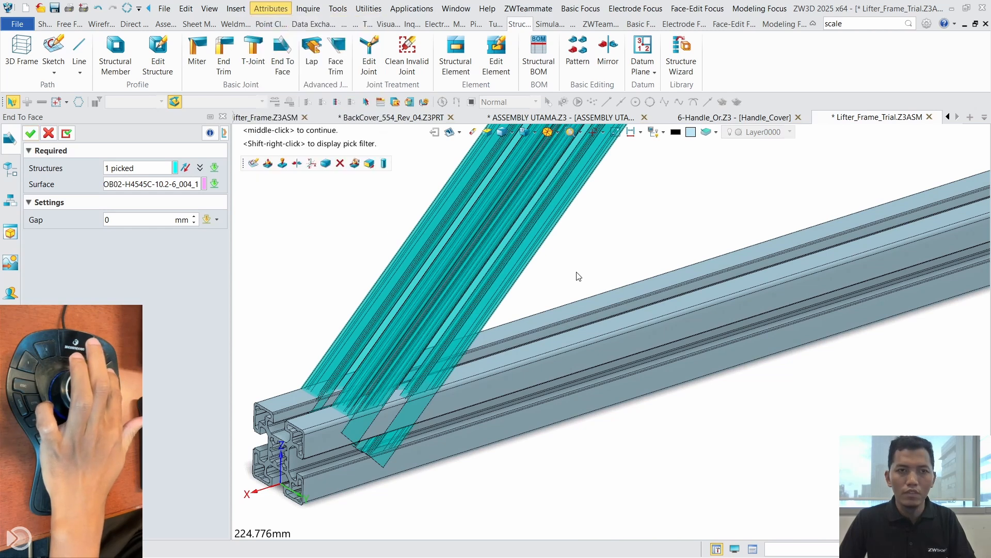
{"action": "middle_click", "coordinate": [579, 277]}
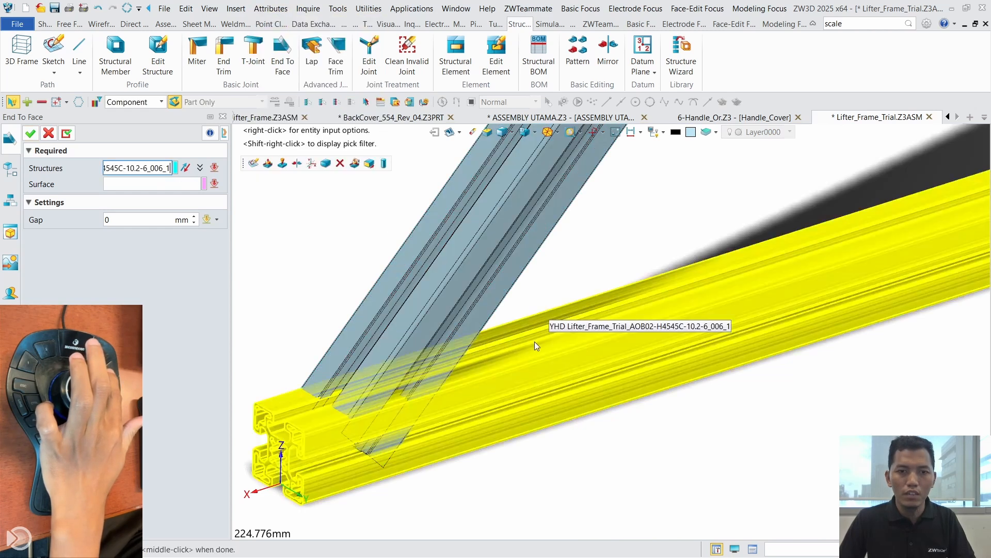
Step: Trim the diagonal brace's lower end to the top face of the bottom beam running along X, using End To Face with a 0 mm gap
{"action": "left_click", "coordinate": [466, 310]}
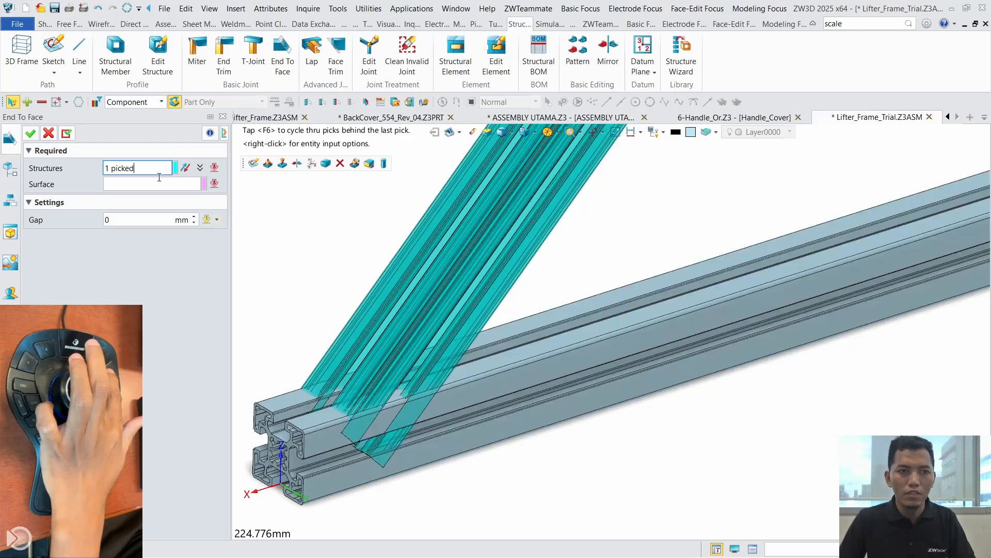
{"action": "left_click", "coordinate": [185, 184]}
{"action": "left_click", "coordinate": [524, 352]}
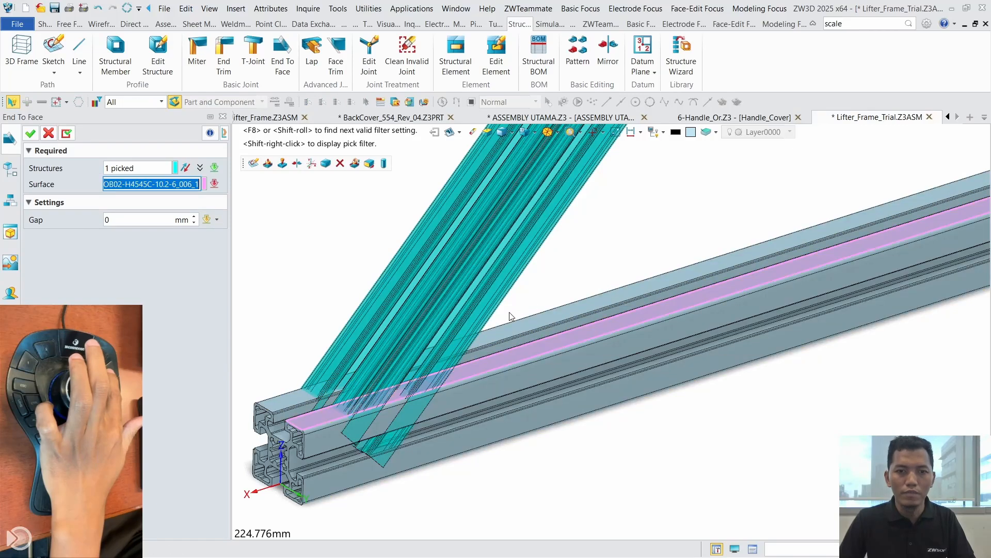
{"action": "key", "text": "alt+a"}
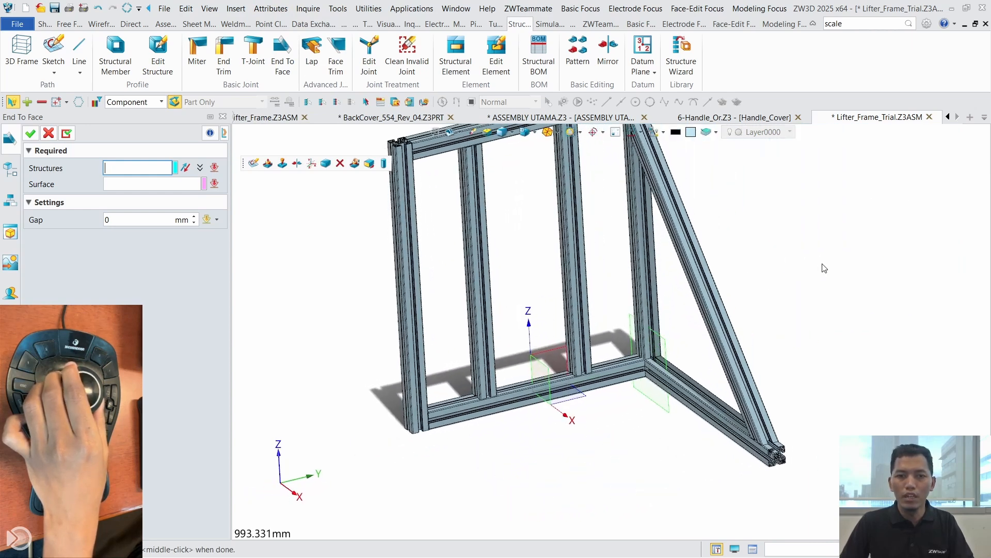
{"action": "left_click", "coordinate": [50, 134]}
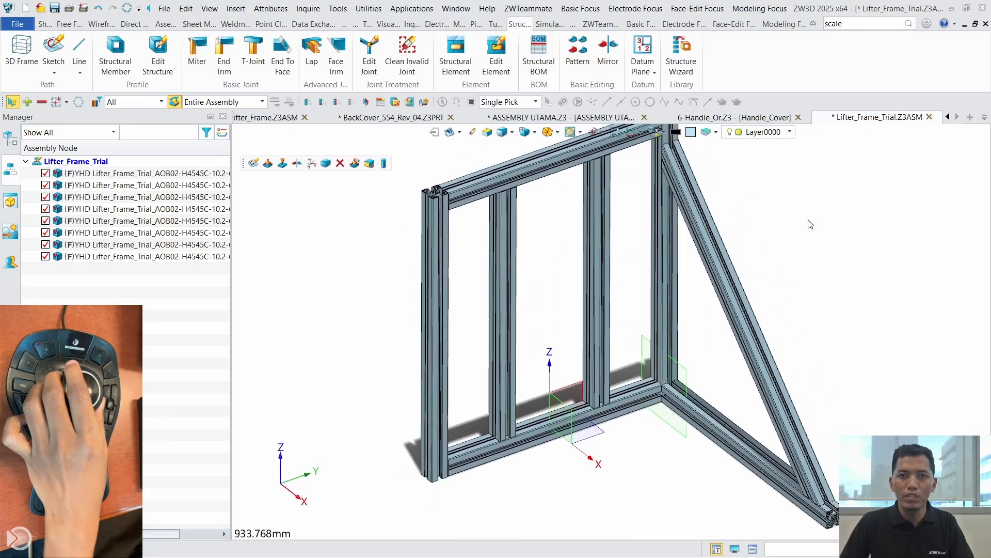
Step: Mirror the diagonal brace and the bottom beam beneath it about the default XZ plane
{"action": "left_click", "coordinate": [612, 59]}
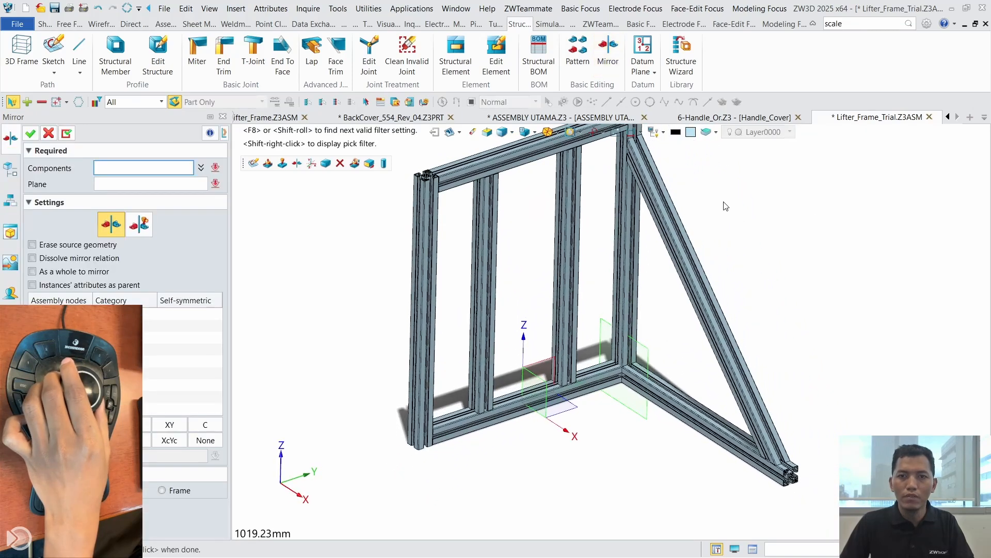
{"action": "left_click", "coordinate": [671, 237]}
{"action": "left_click", "coordinate": [672, 405]}
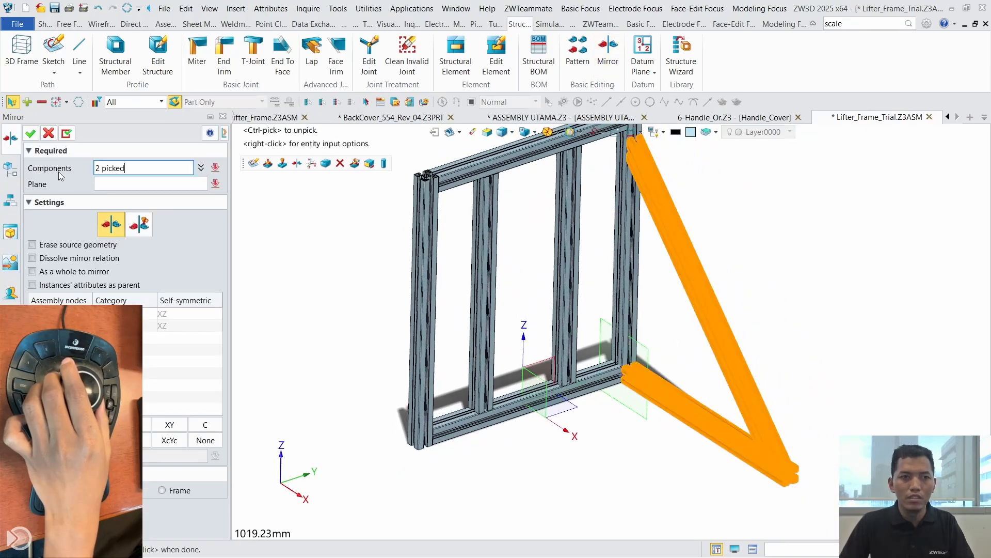
{"action": "left_click", "coordinate": [542, 381]}
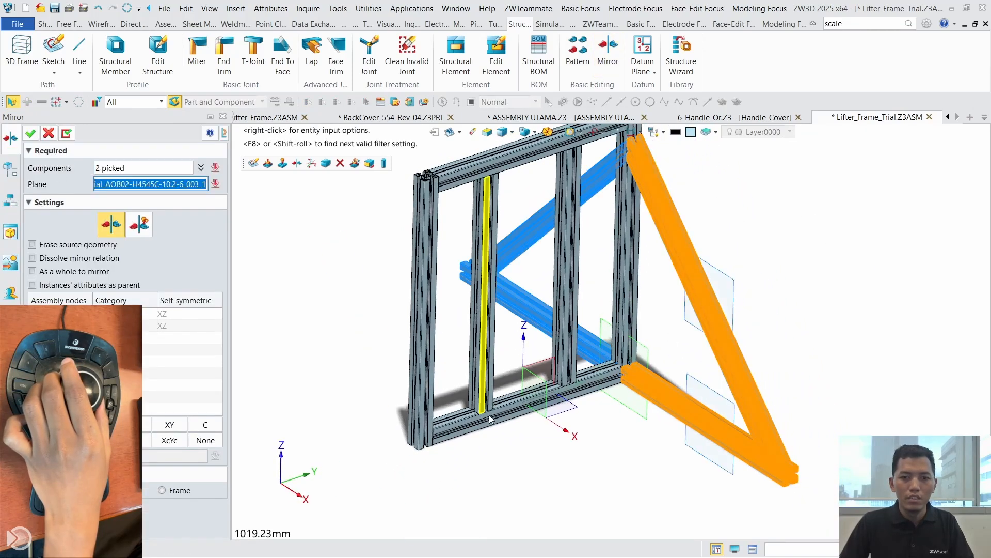
{"action": "left_click", "coordinate": [541, 382]}
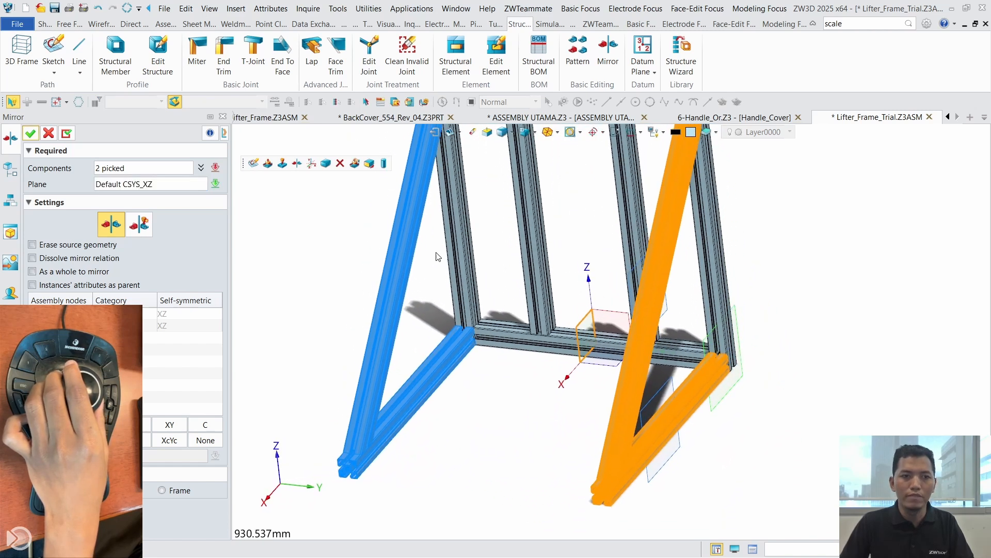
{"action": "left_click", "coordinate": [31, 136]}
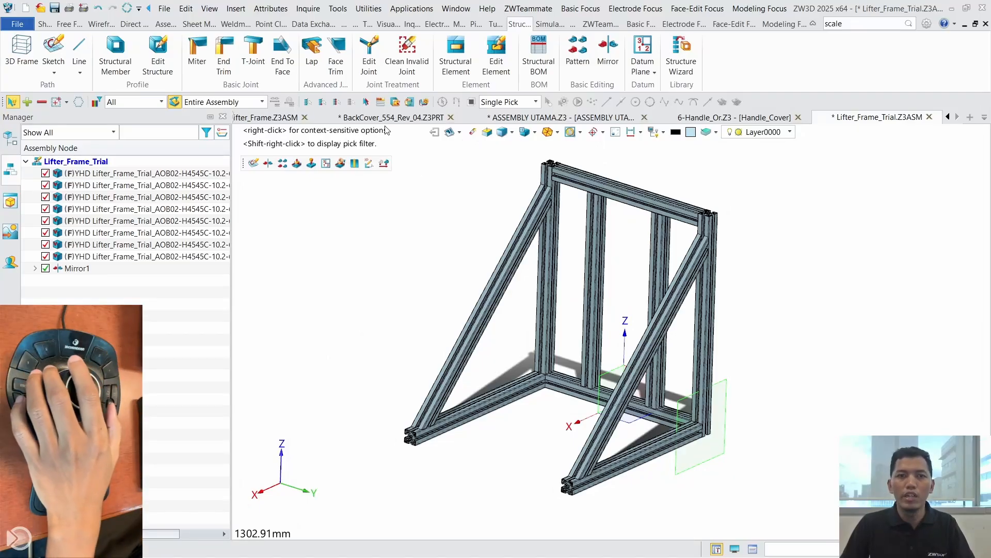
Step: Switch to the BackCover_554_Rev_04 part and display its open edges, keeping the edge list clear of the model
{"action": "left_click", "coordinate": [388, 118]}
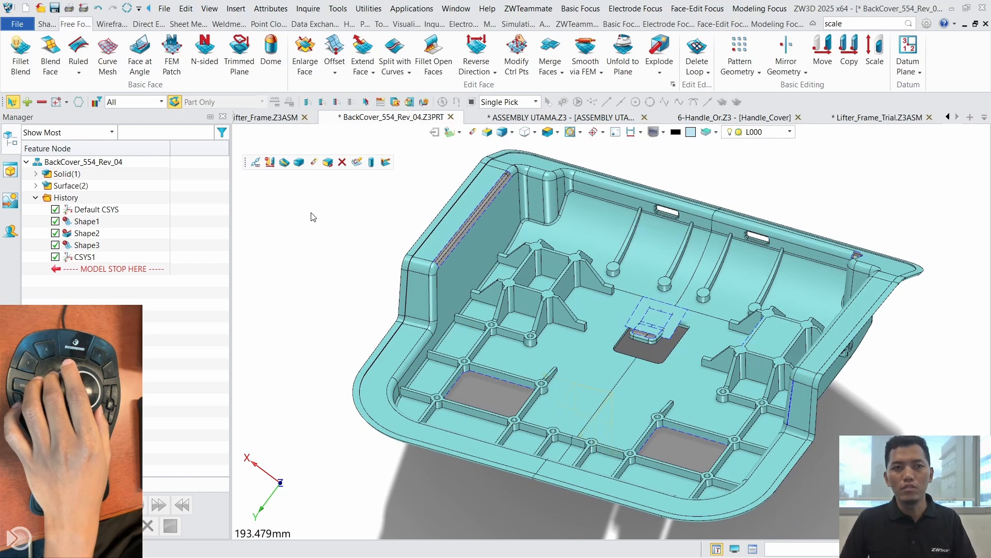
{"action": "left_click", "coordinate": [350, 24]}
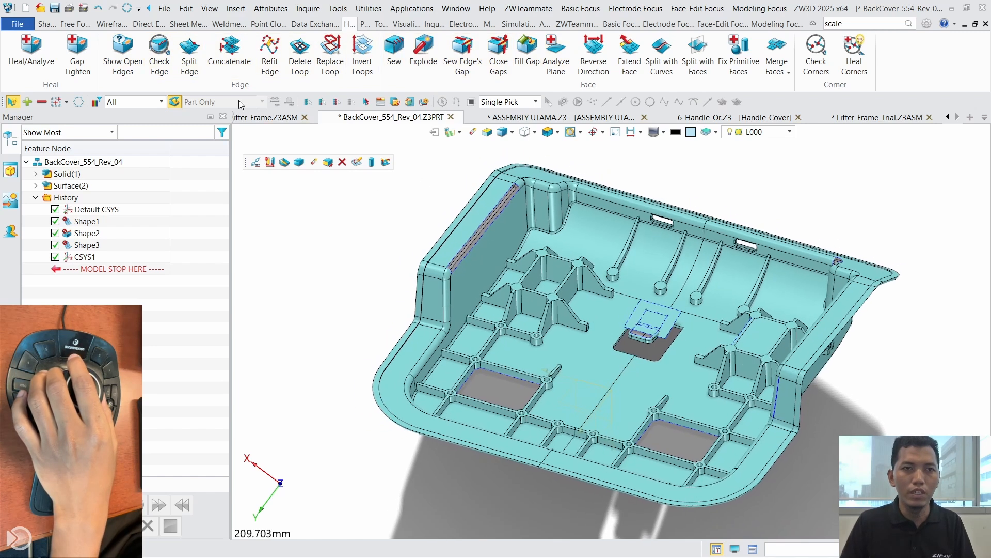
{"action": "left_click", "coordinate": [124, 57]}
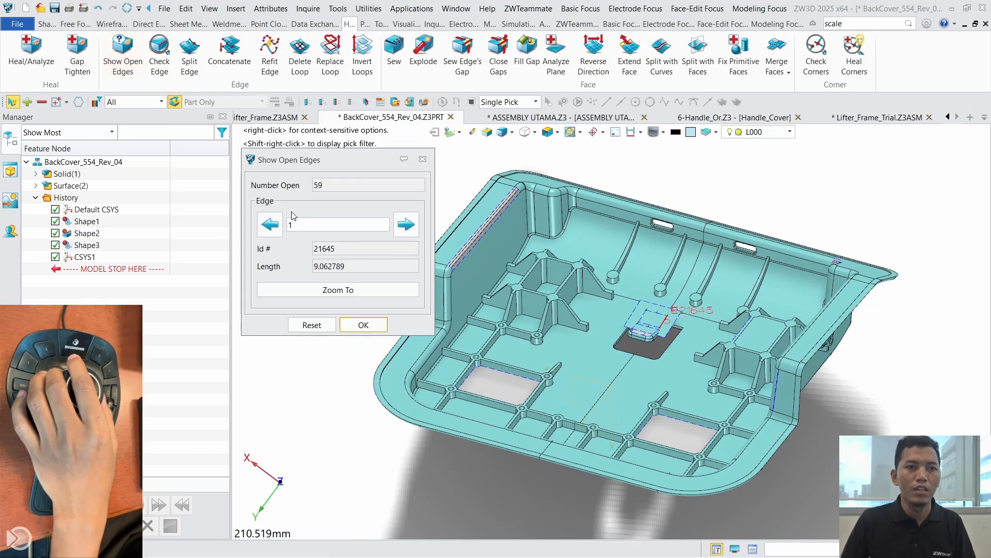
{"action": "left_click_drag", "start_coordinate": [329, 160], "coordinate": [185, 209]}
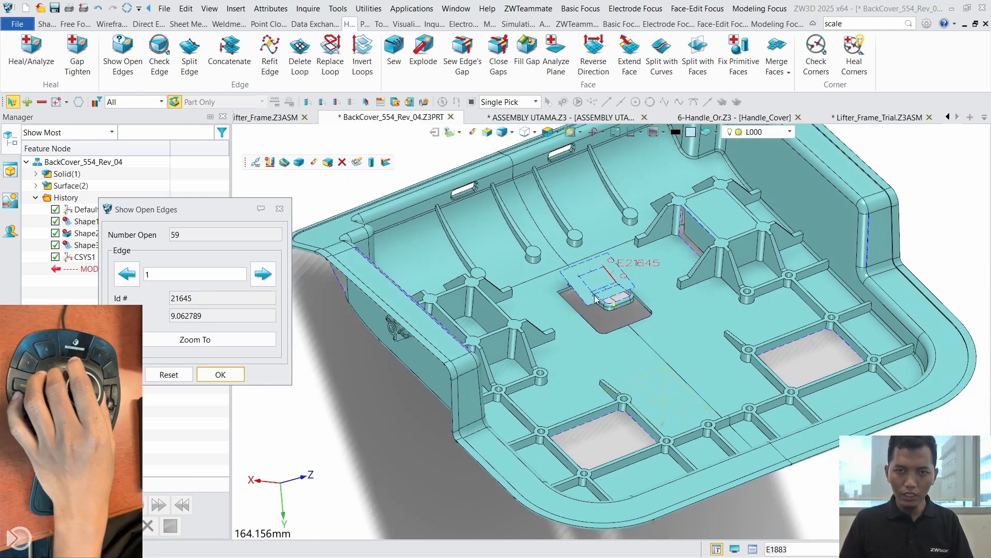
Step: Step through the open edges to edge 3 and back to edge 1 near the central clip
{"action": "left_click", "coordinate": [263, 274]}
{"action": "left_click", "coordinate": [263, 274]}
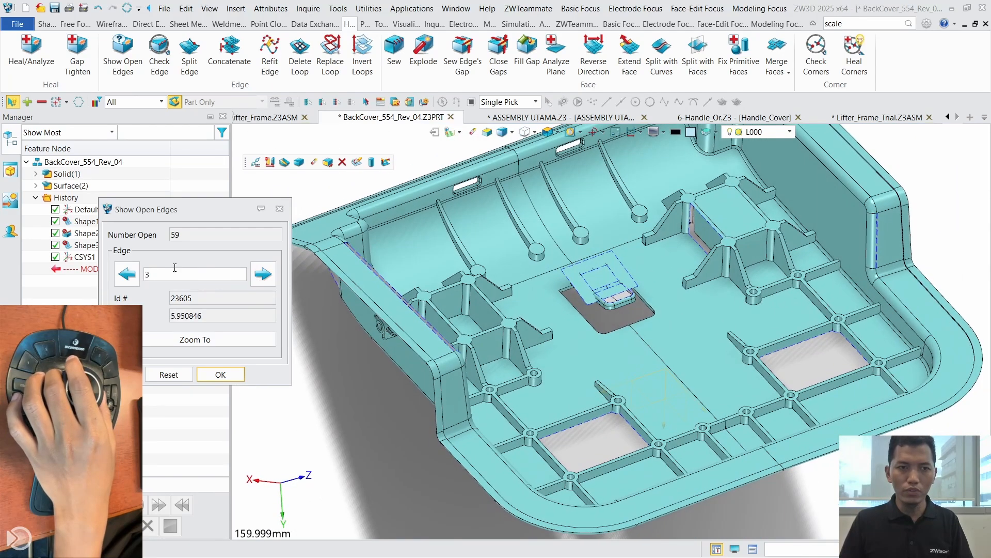
{"action": "left_click", "coordinate": [129, 280]}
{"action": "left_click", "coordinate": [129, 280]}
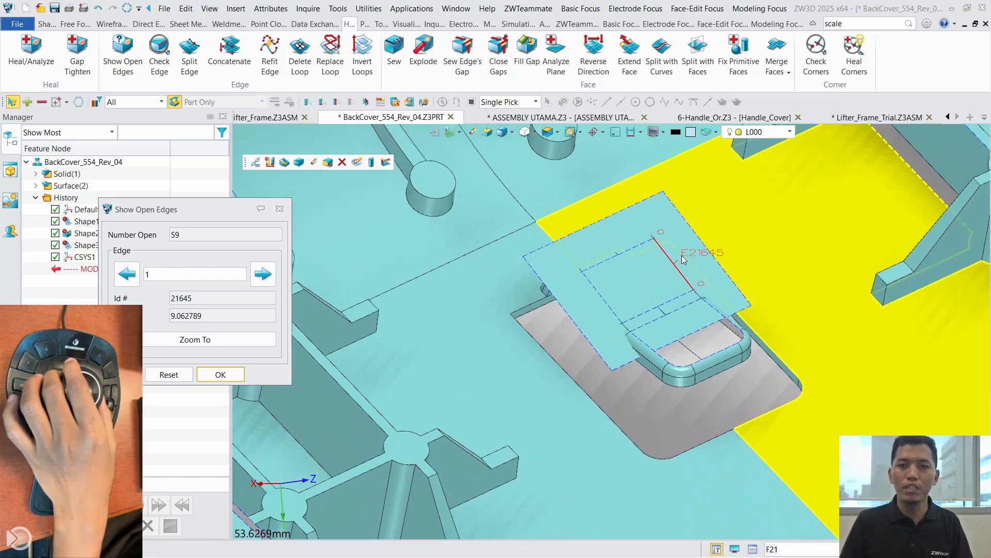
Step: Erase the loose flat face over the central clip and close the clip's upper opening with Fill Gap, with Sew shapes enabled
{"action": "right_click", "coordinate": [621, 224]}
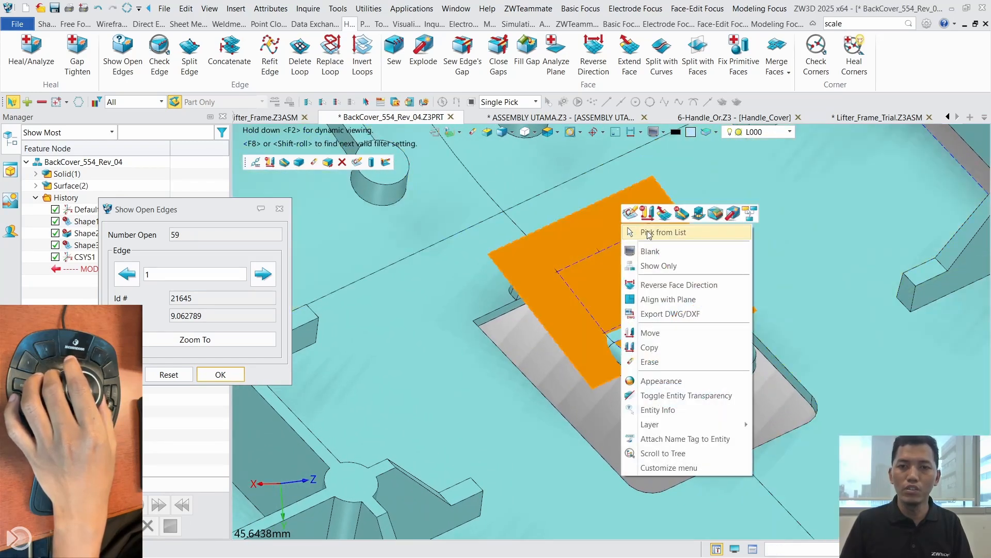
{"action": "left_click", "coordinate": [649, 362]}
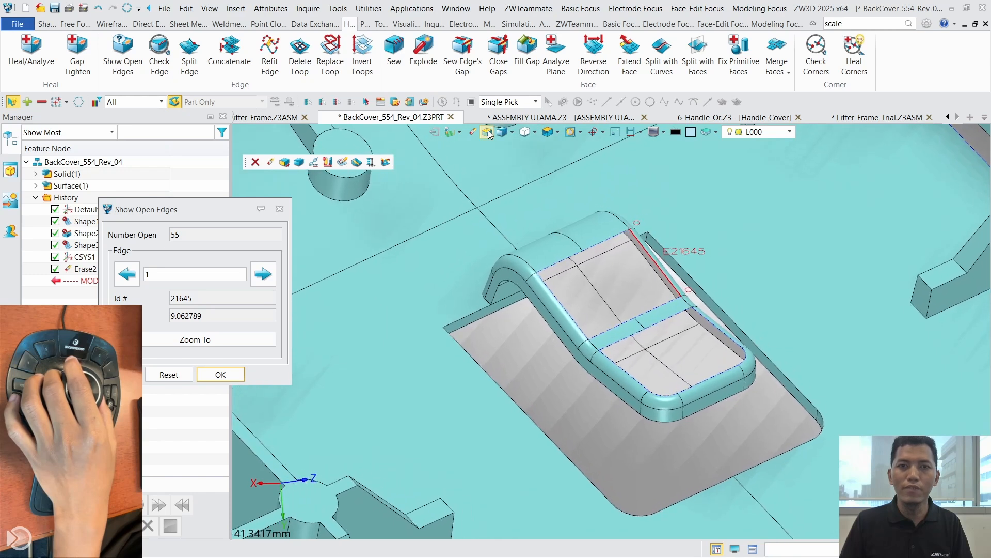
{"action": "left_click", "coordinate": [536, 68]}
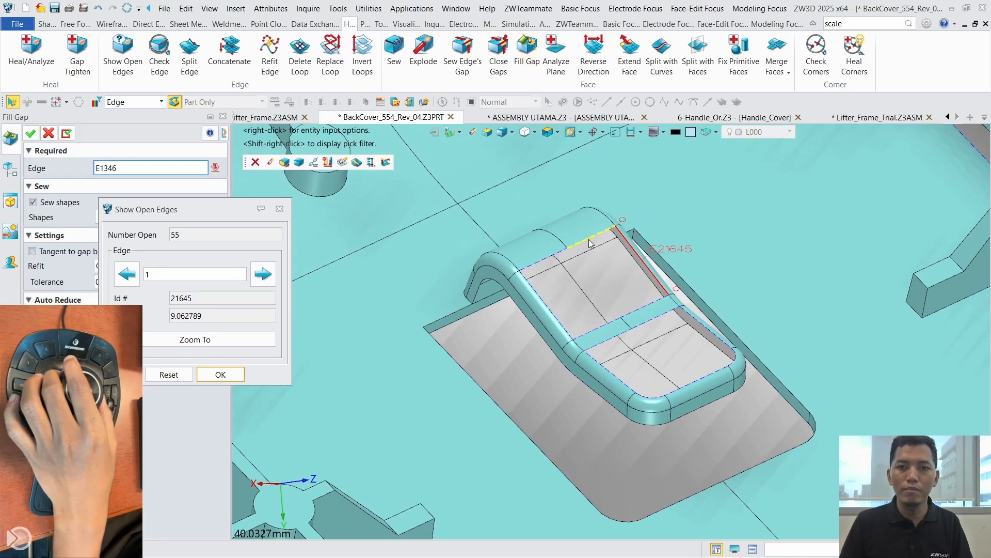
{"action": "left_click", "coordinate": [592, 242]}
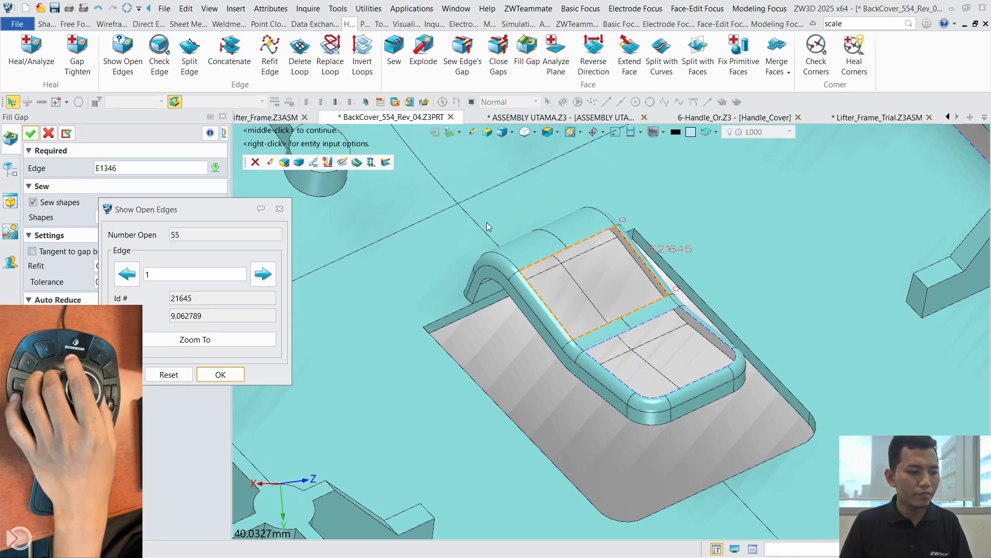
{"action": "key", "text": "alt+a"}
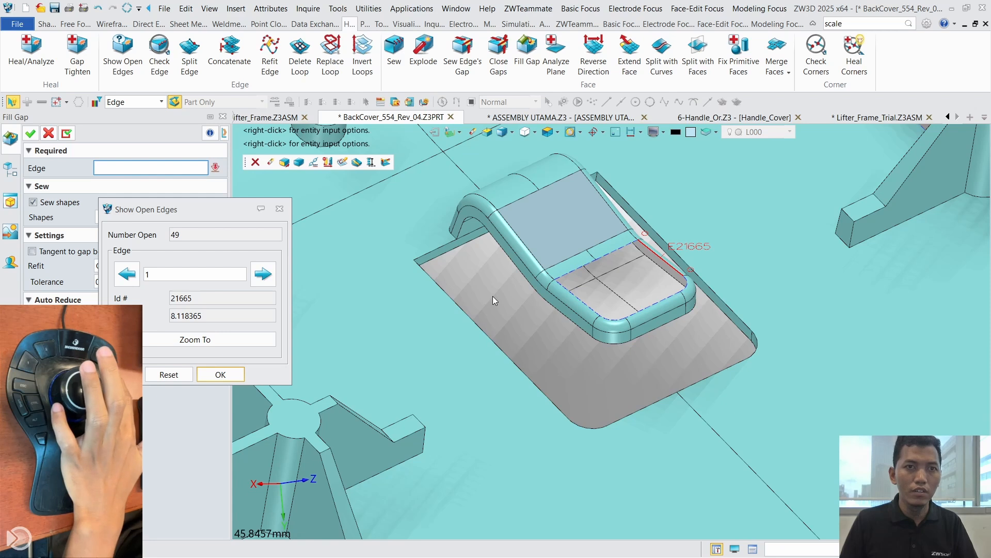
{"action": "key", "text": "alt+a"}
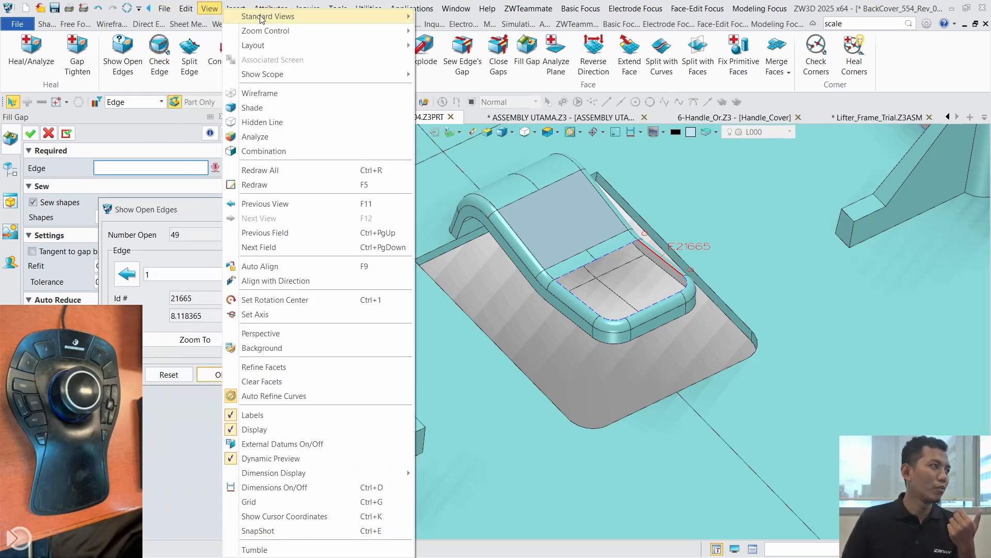
{"action": "mouse_move", "coordinate": [287, 17]}
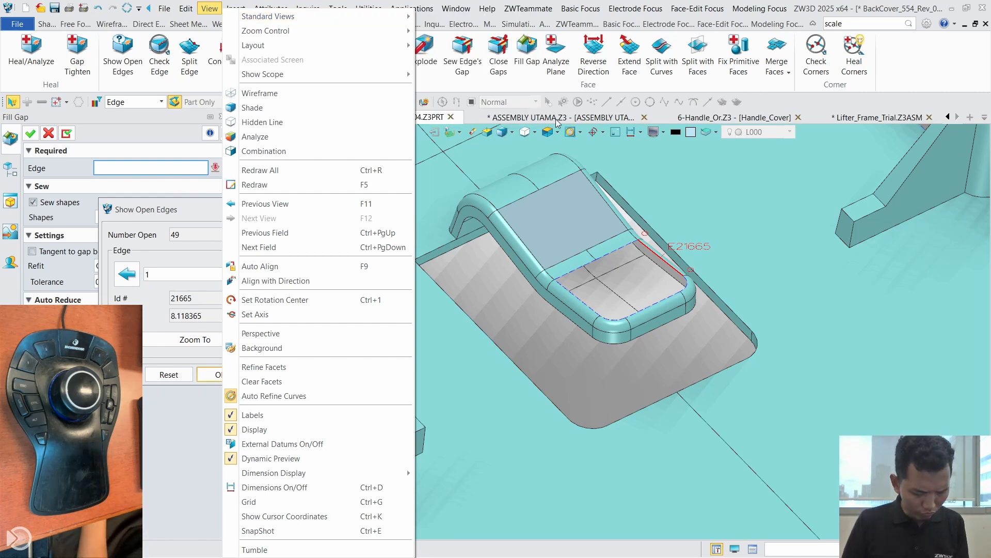
{"action": "left_click", "coordinate": [907, 68]}
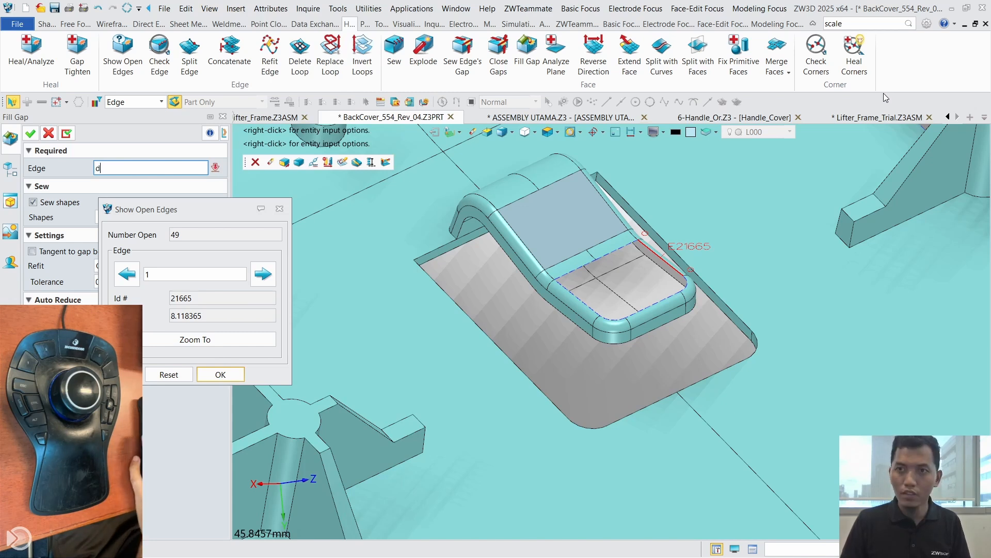
{"action": "type", "text": "ddd"}
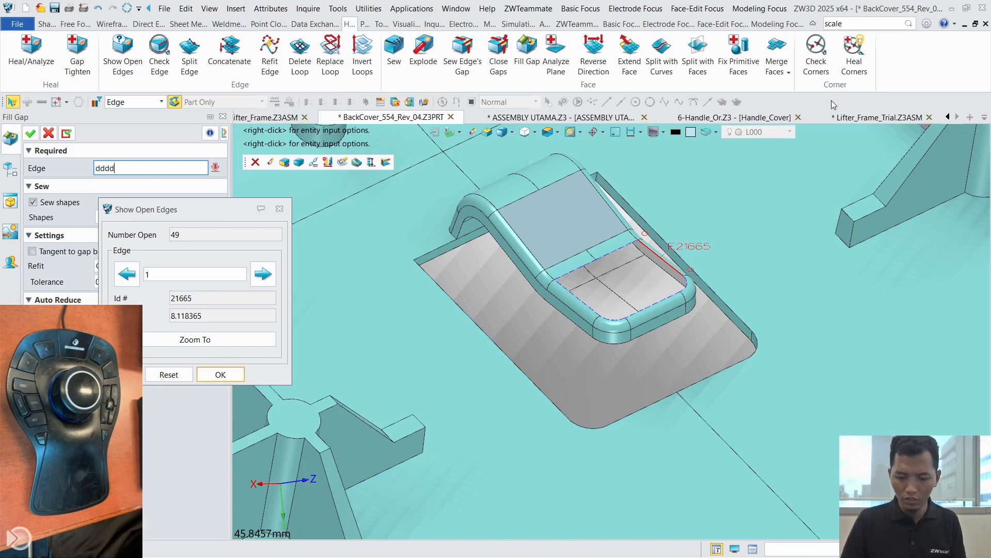
{"action": "key", "text": "BackSpace"}
{"action": "key", "text": "BackSpace"}
{"action": "key", "text": "BackSpace"}
{"action": "key", "text": "BackSpace"}
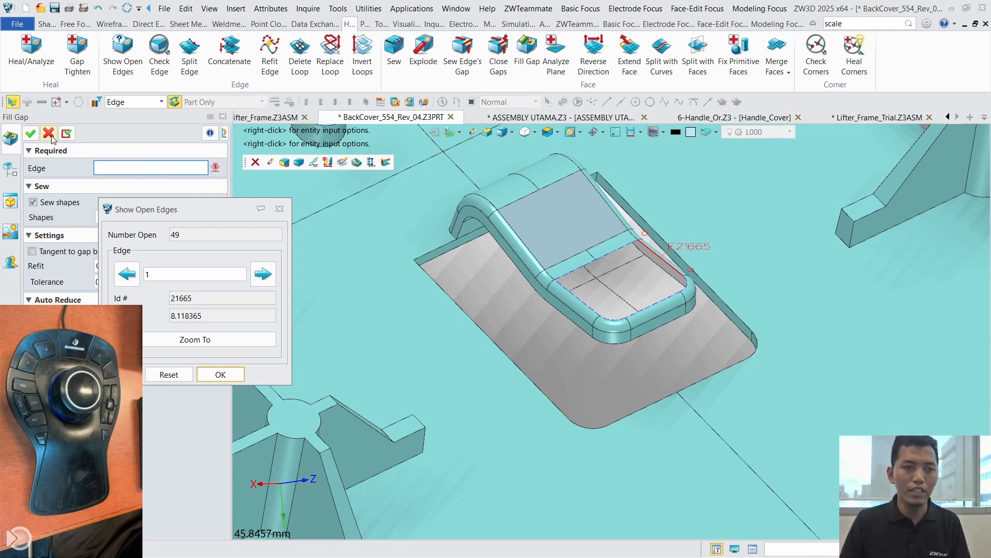
{"action": "left_click", "coordinate": [49, 133]}
Step: Find the Apply command among the hotkeys of all environments and set its shortcut to Alt+D
{"action": "right_click", "coordinate": [890, 68]}
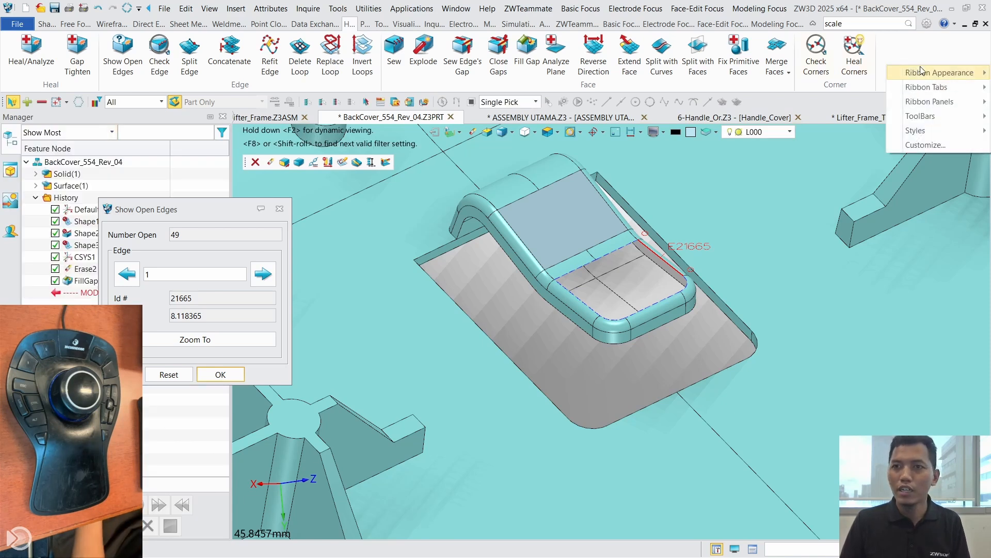
{"action": "left_click", "coordinate": [924, 145]}
{"action": "left_click", "coordinate": [408, 139]}
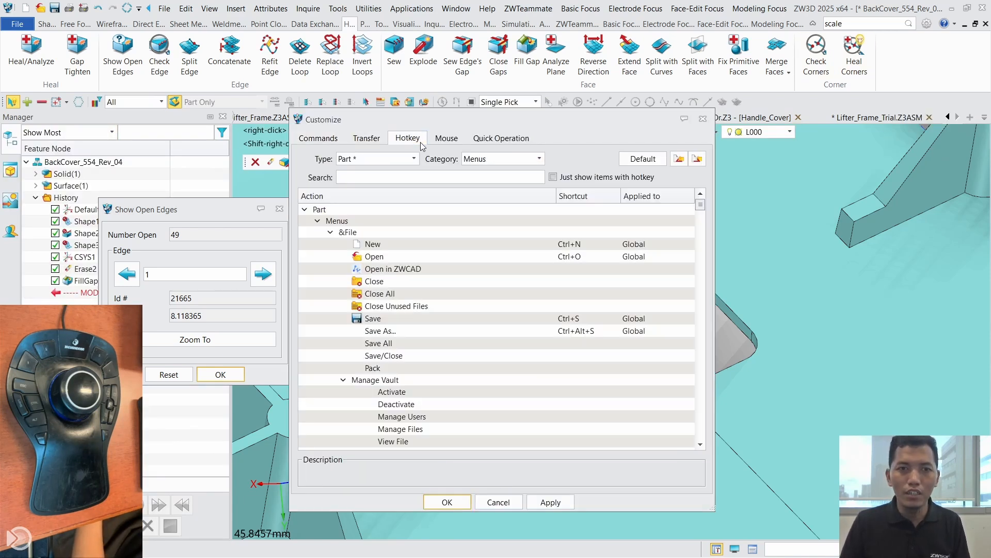
{"action": "left_click", "coordinate": [368, 159]}
{"action": "scroll", "coordinate": [376, 224], "scroll_direction": "down", "scroll_amount": 3}
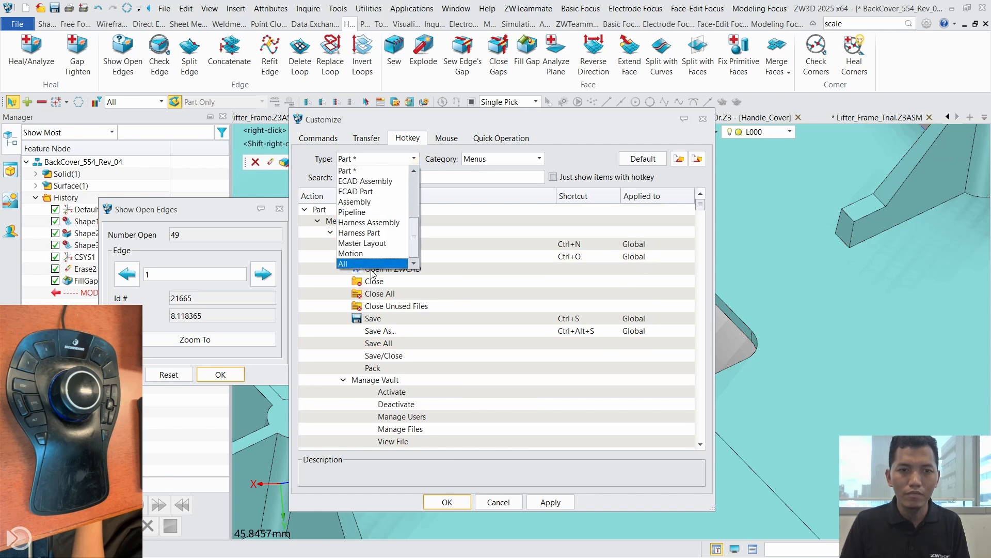
{"action": "left_click", "coordinate": [371, 264]}
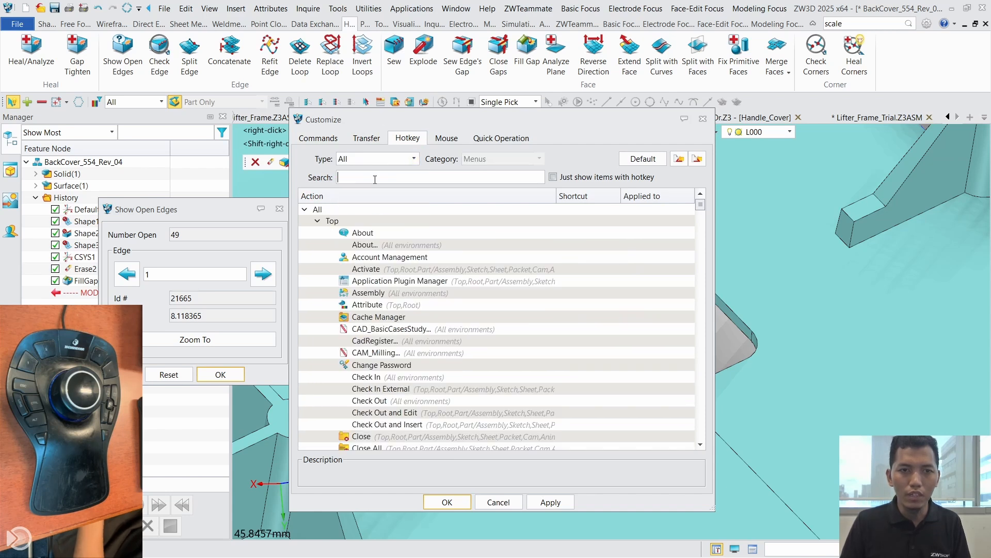
{"action": "type", "text": "apply"}
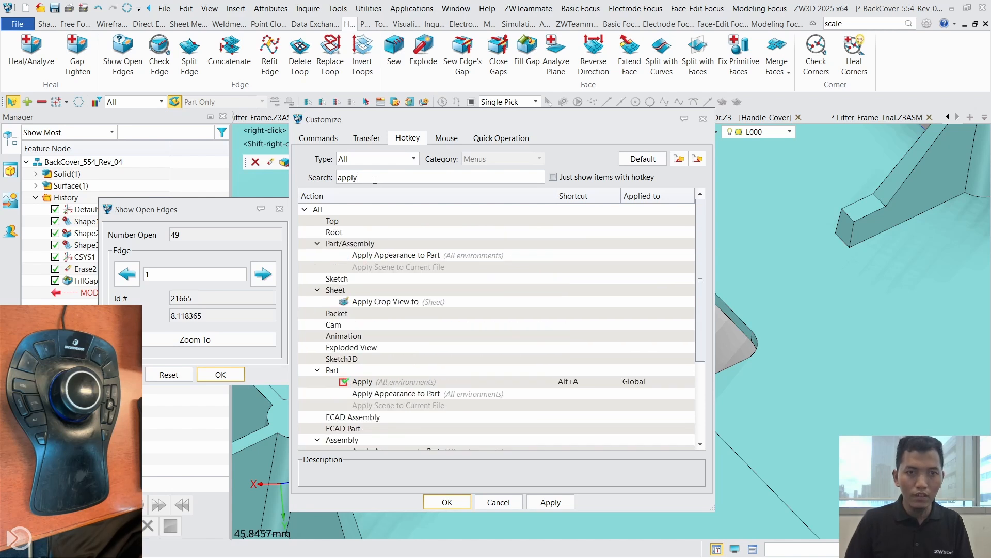
{"action": "left_click", "coordinate": [590, 381]}
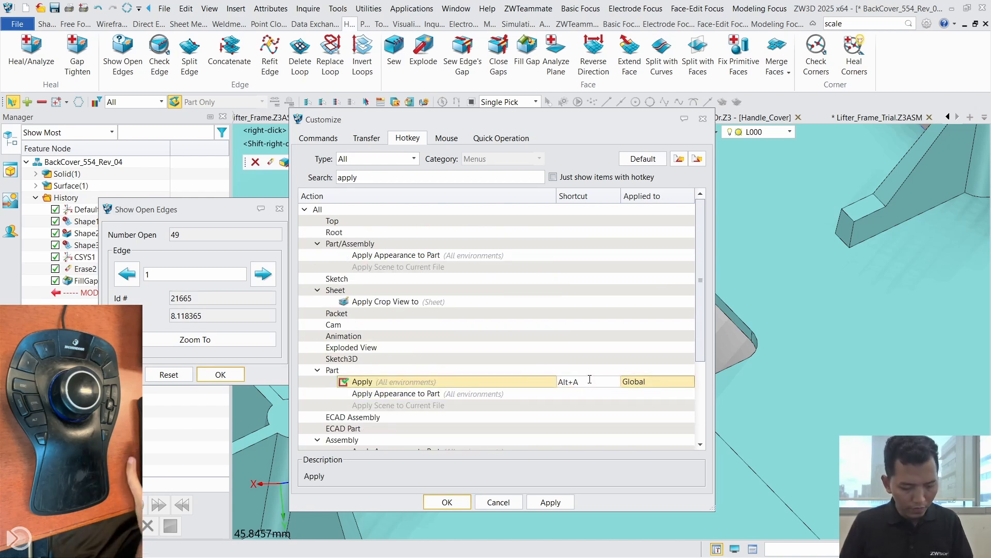
{"action": "left_click", "coordinate": [547, 504]}
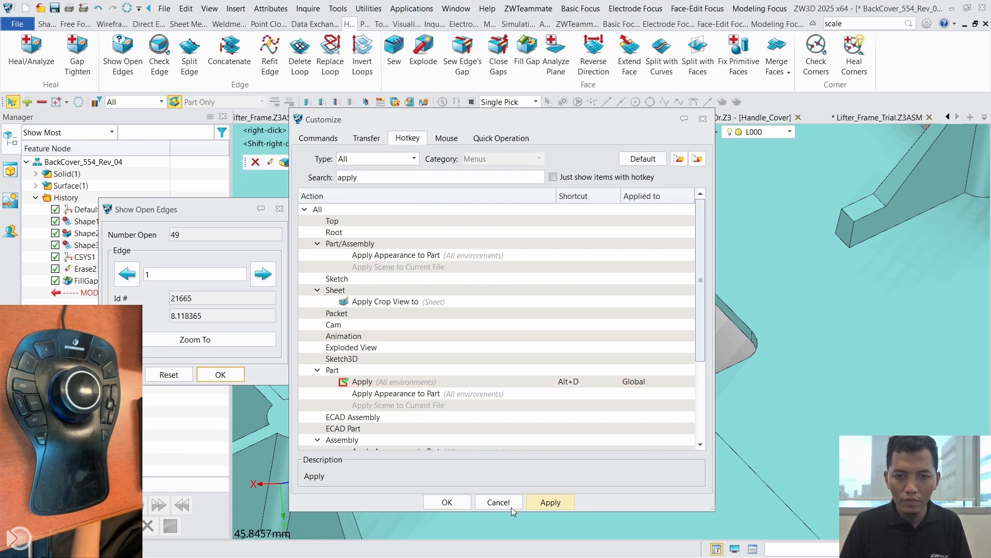
{"action": "left_click", "coordinate": [447, 502]}
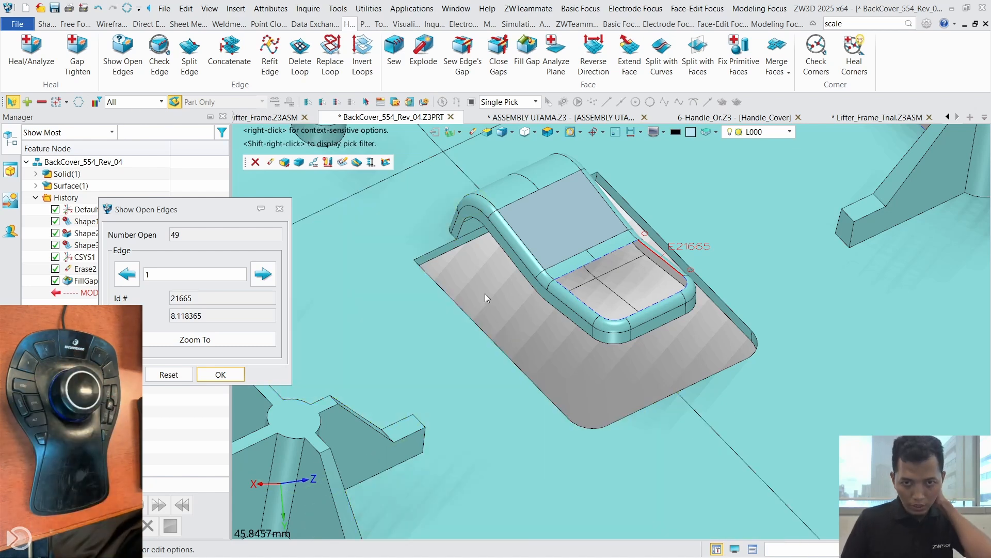
Step: Assign Alt+D to button 4 of the SpaceMouse Pro in its zw3d button settings and leave the device settings
{"action": "right_click", "coordinate": [491, 287]}
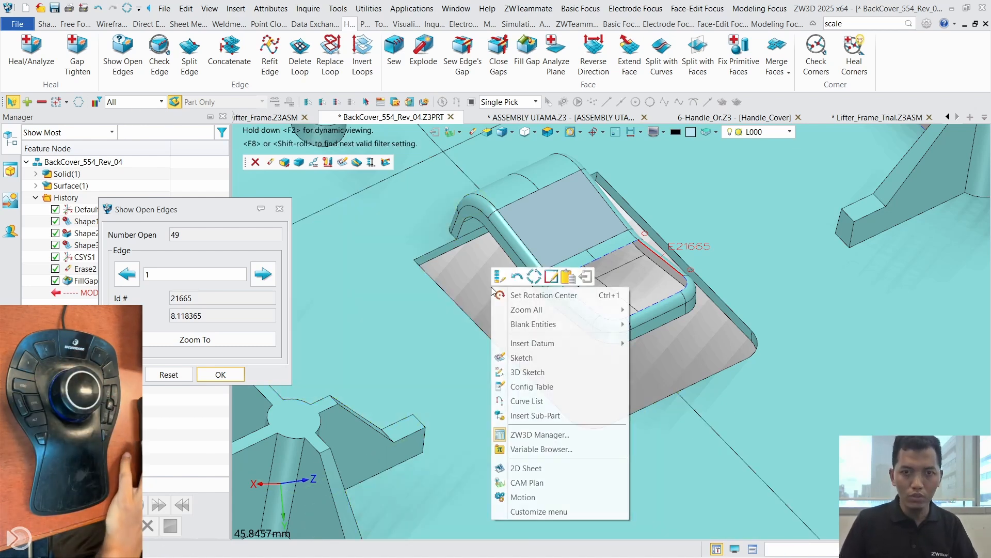
{"action": "left_click", "coordinate": [478, 280]}
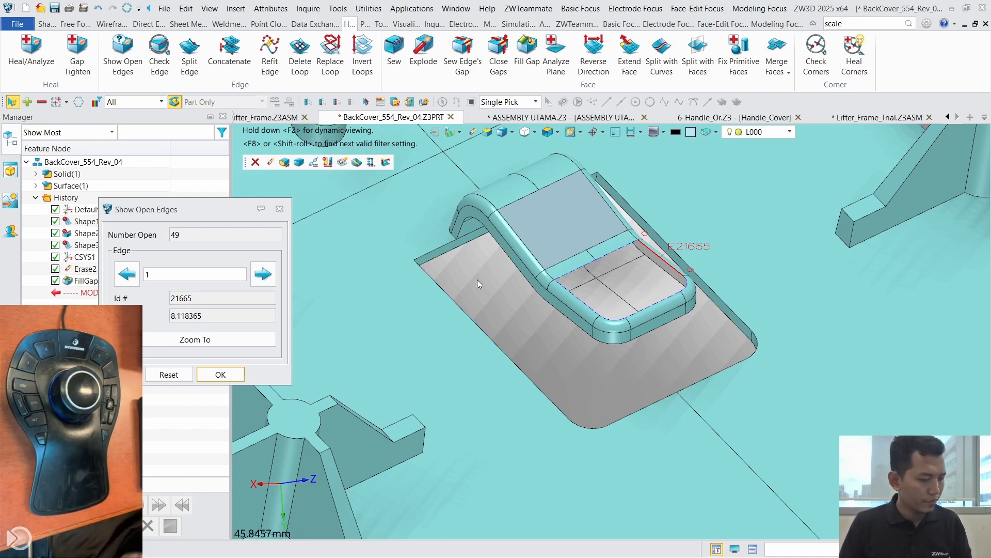
{"action": "key", "text": "Menu"}
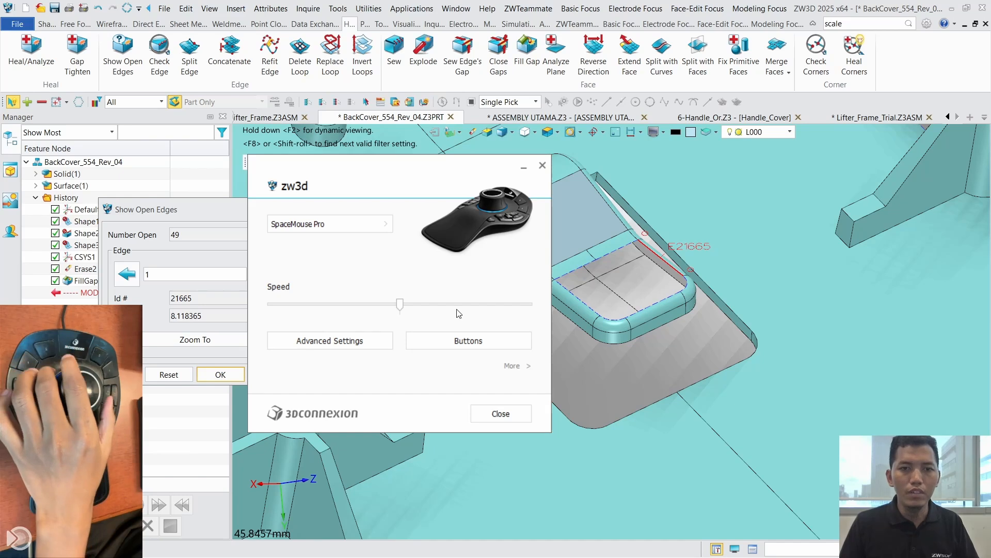
{"action": "left_click", "coordinate": [420, 337]}
{"action": "left_click", "coordinate": [276, 309]}
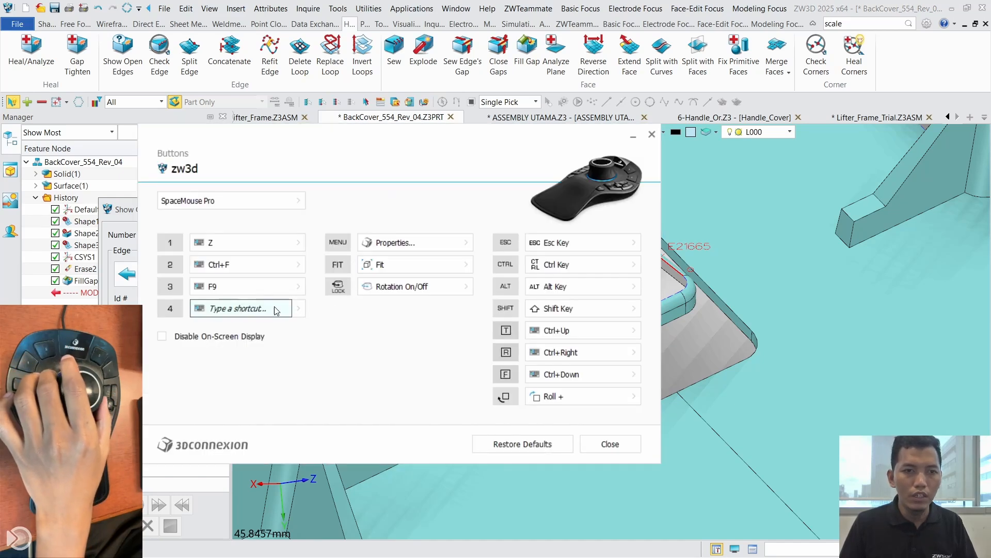
{"action": "key", "text": "alt+d"}
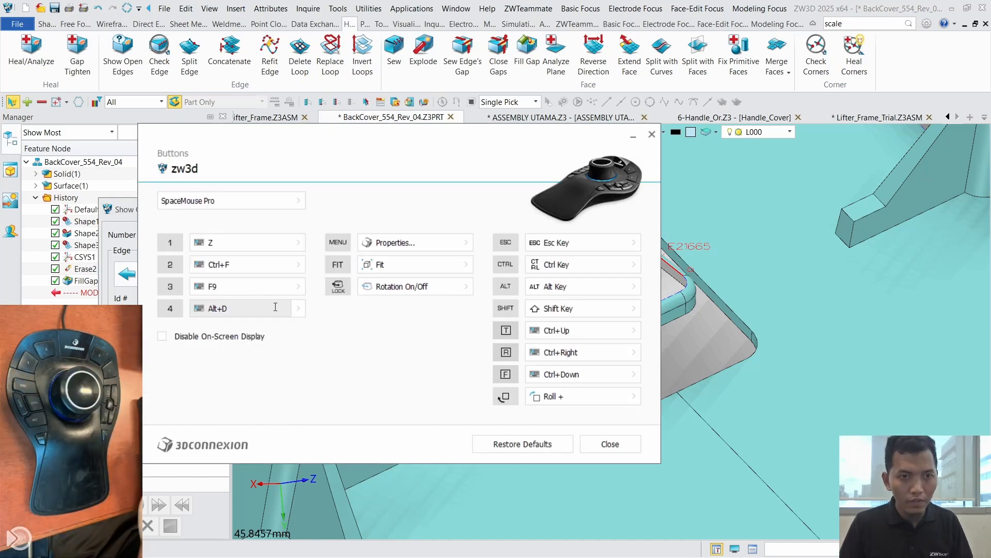
{"action": "left_click", "coordinate": [617, 441]}
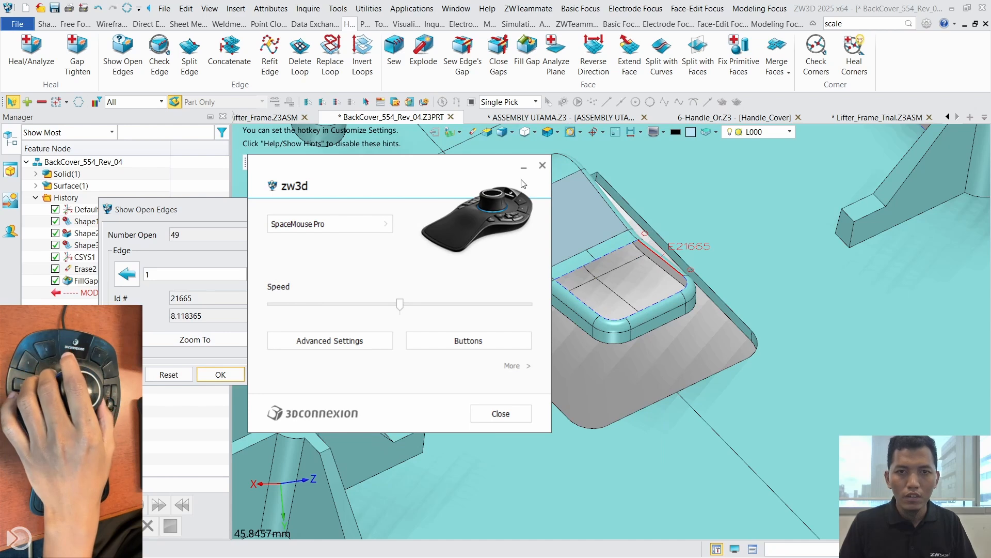
{"action": "left_click", "coordinate": [542, 165]}
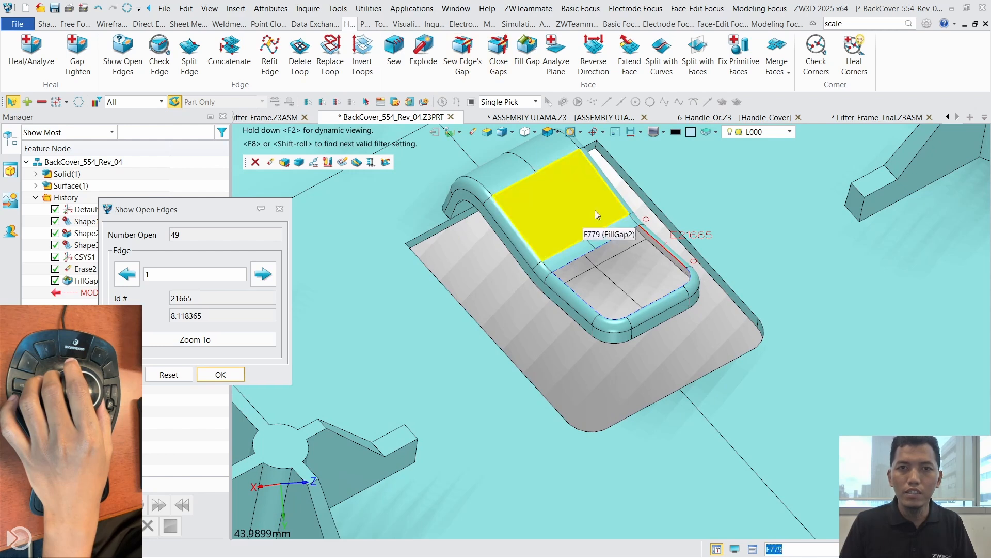
Step: Close the central clip's lower opening and the open rounded corner at open edge 2 with Fill Gap, keeping Sew shapes enabled
{"action": "left_click", "coordinate": [527, 60]}
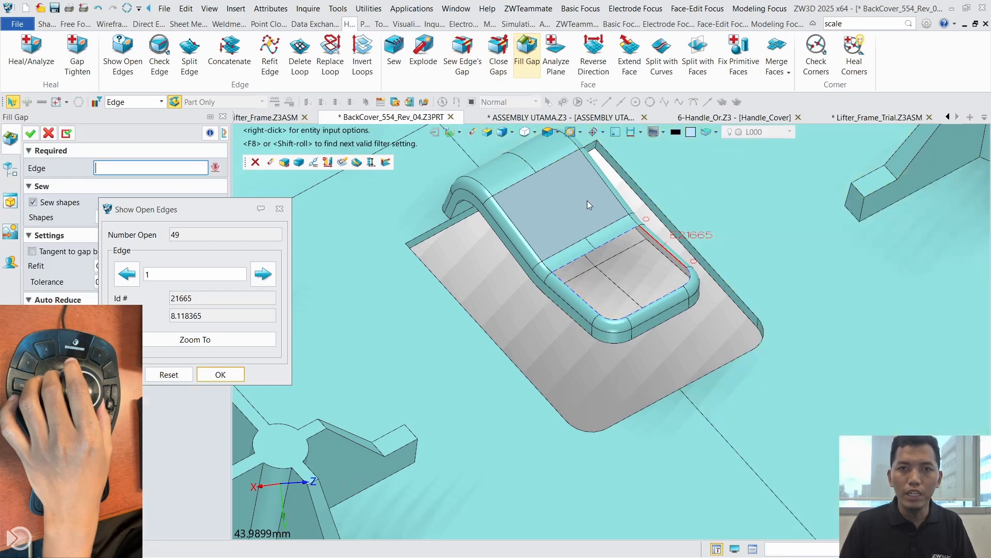
{"action": "middle_click", "coordinate": [619, 244]}
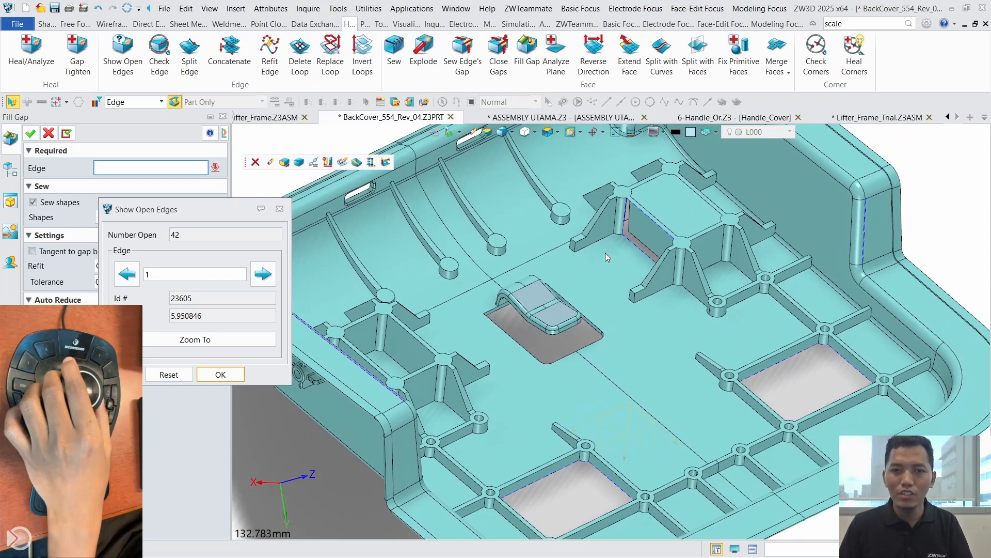
{"action": "left_click", "coordinate": [267, 280]}
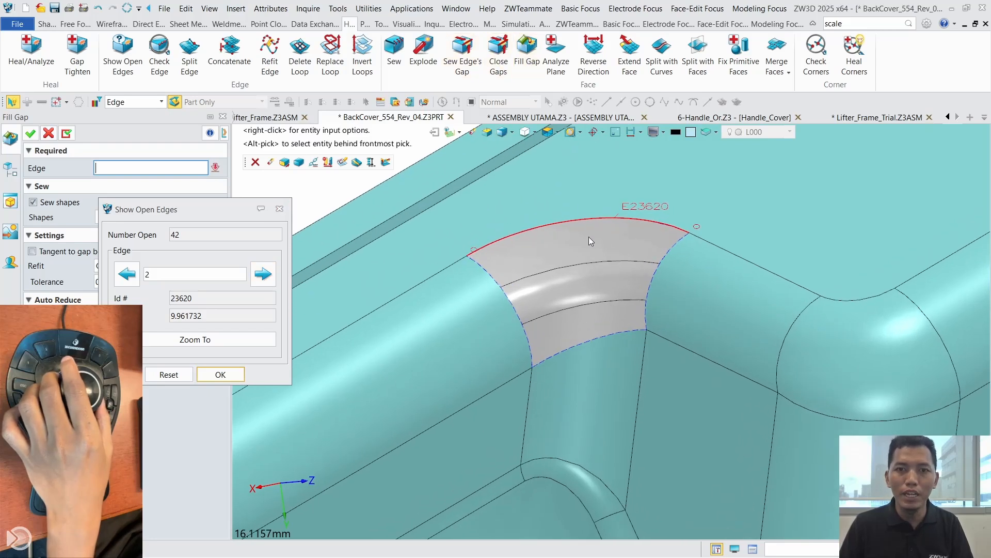
{"action": "left_click", "coordinate": [584, 222]}
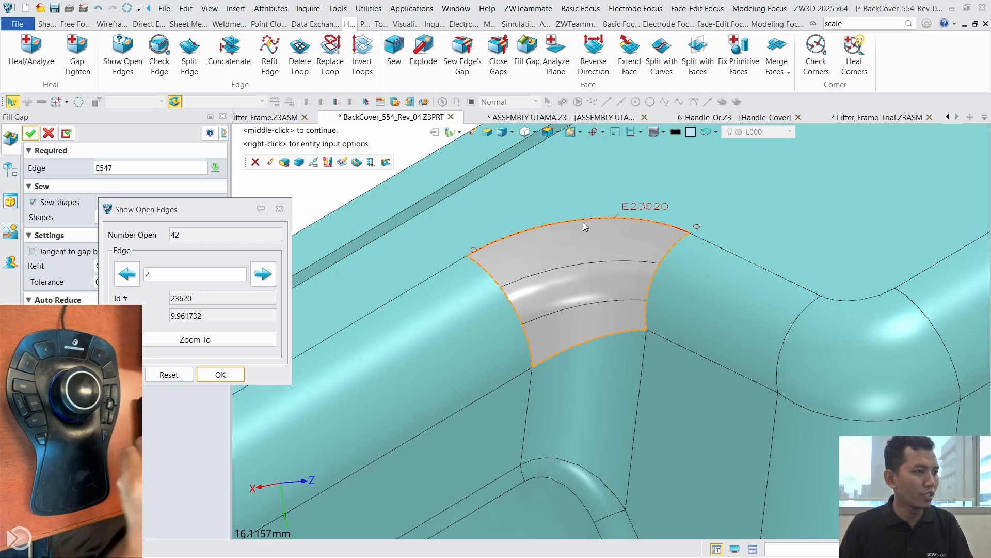
{"action": "middle_click", "coordinate": [584, 222]}
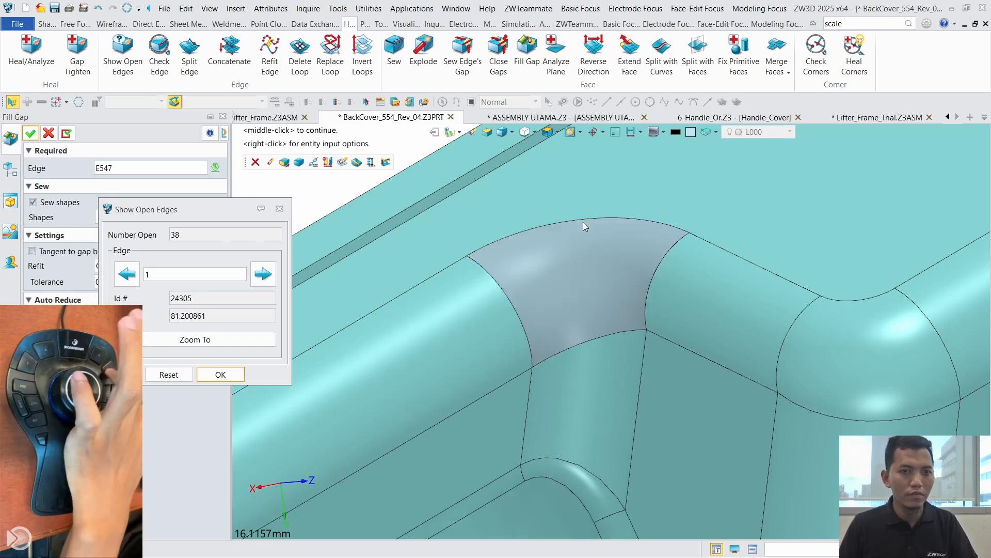
Step: Close the long strip opening along the side wall's rounded upper edge with Fill Gap, keeping Sew shapes enabled
{"action": "scroll", "coordinate": [584, 222], "scroll_direction": "down", "scroll_amount": 5}
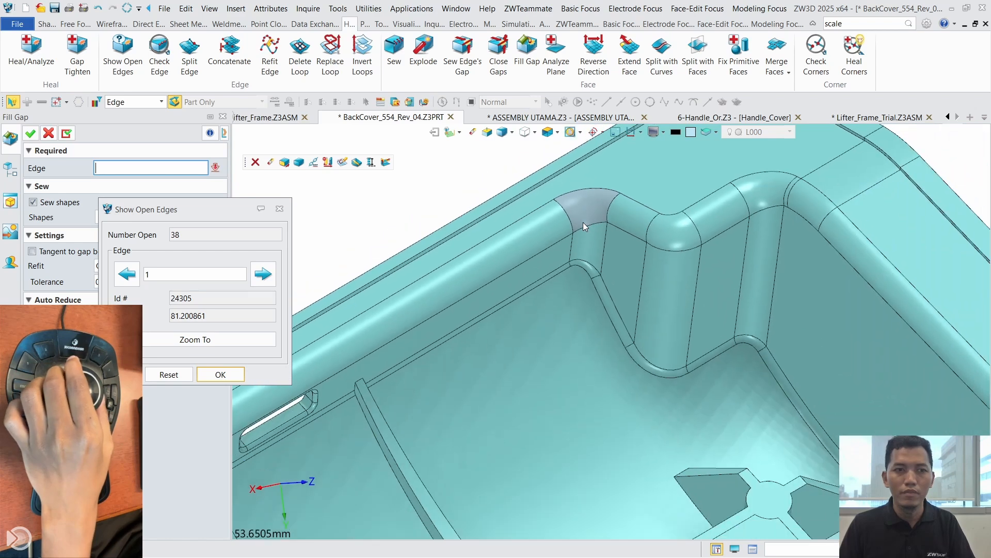
{"action": "left_click", "coordinate": [264, 275]}
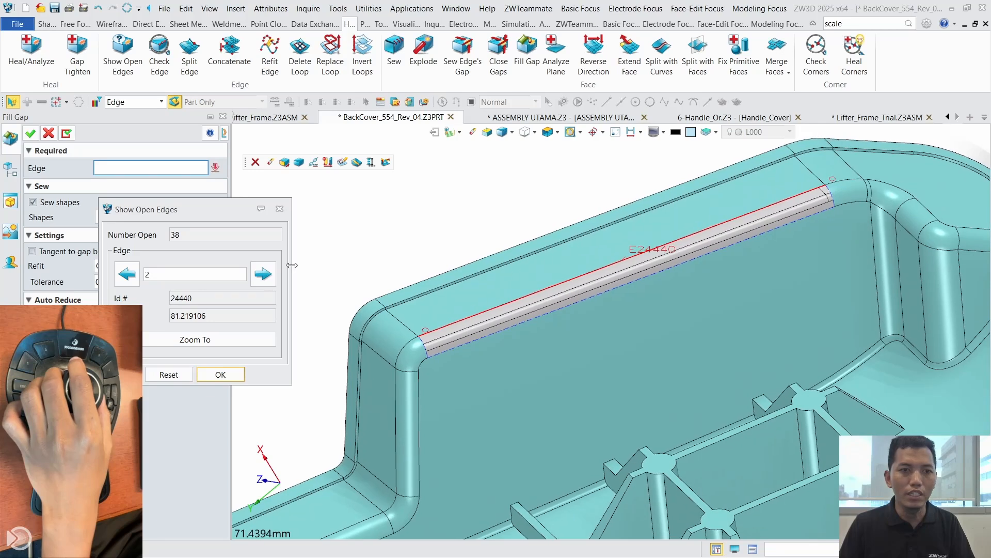
{"action": "left_click", "coordinate": [498, 62]}
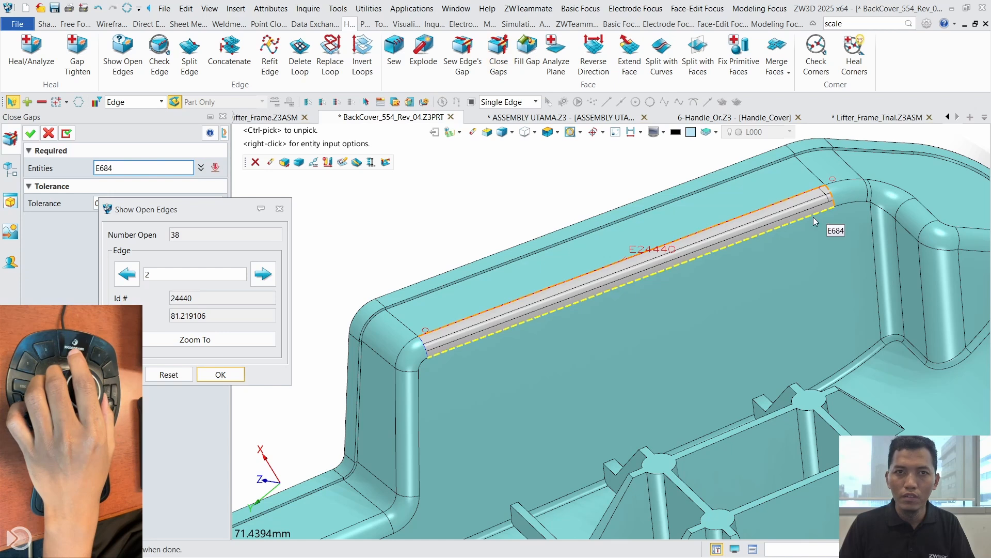
{"action": "left_click", "coordinate": [50, 133]}
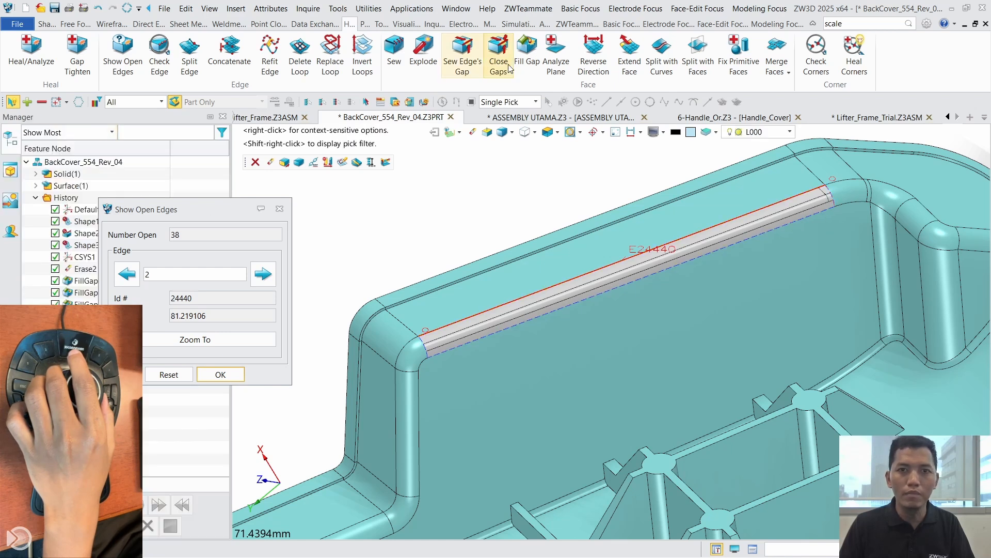
{"action": "left_click", "coordinate": [526, 61]}
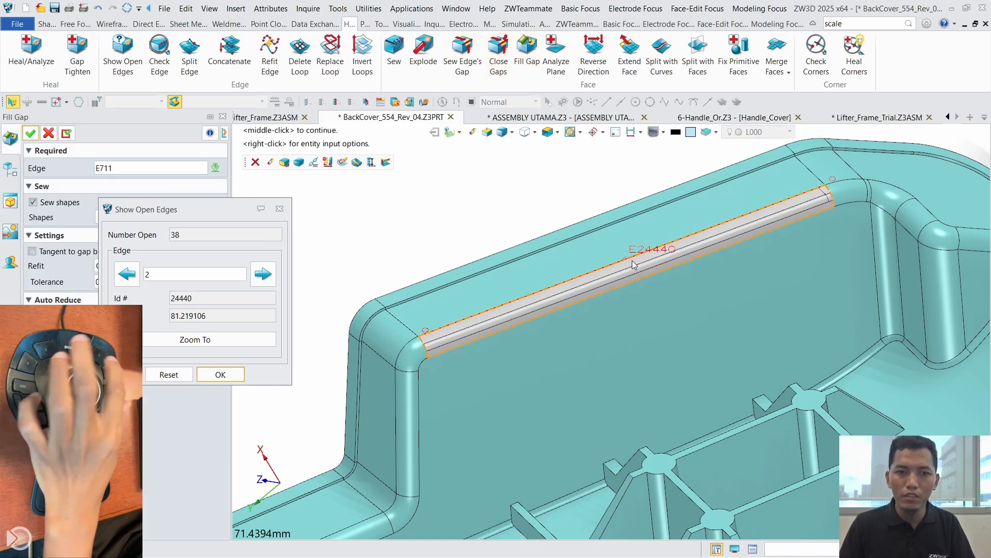
{"action": "middle_click", "coordinate": [520, 217]}
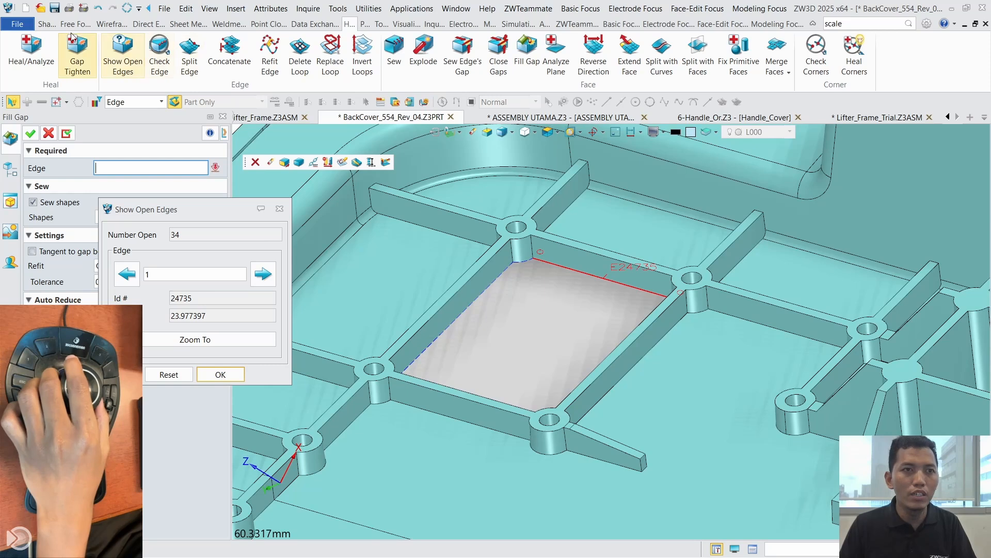
Step: Cover the rectangular opening between the four screw bosses with a Trimmed Plane bounded by its eight surrounding edges
{"action": "left_click", "coordinate": [149, 24]}
{"action": "left_click", "coordinate": [111, 25]}
{"action": "left_click", "coordinate": [69, 27]}
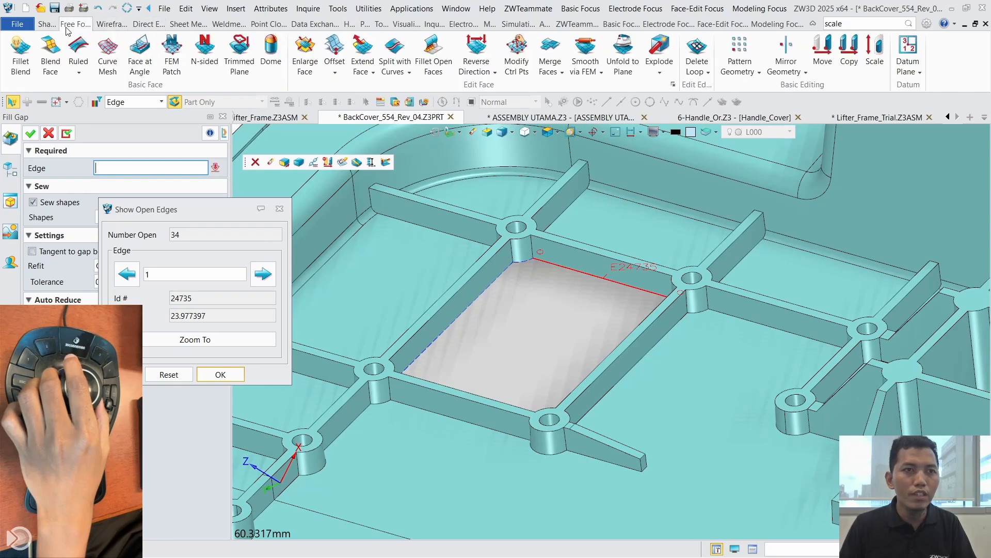
{"action": "left_click", "coordinate": [241, 72]}
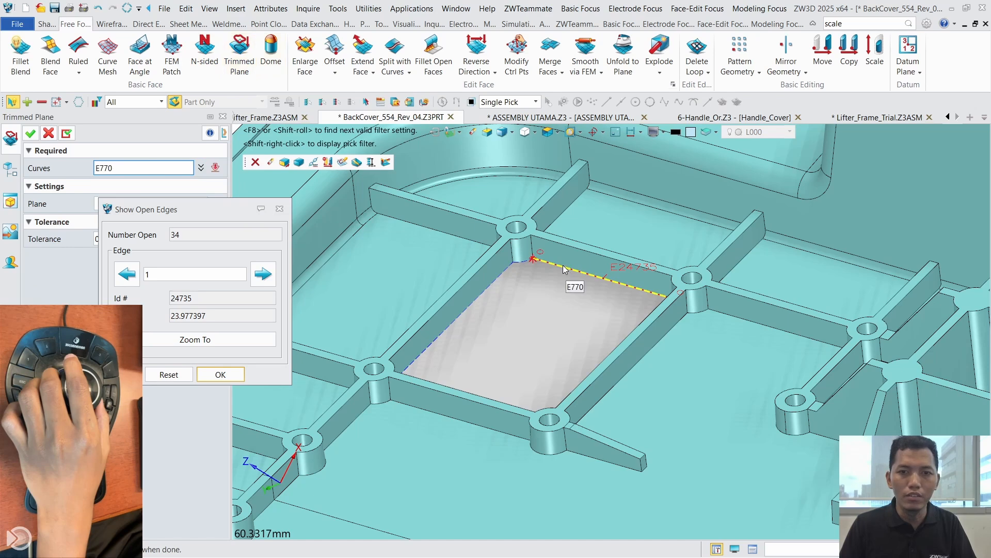
{"action": "left_click", "coordinate": [503, 278]}
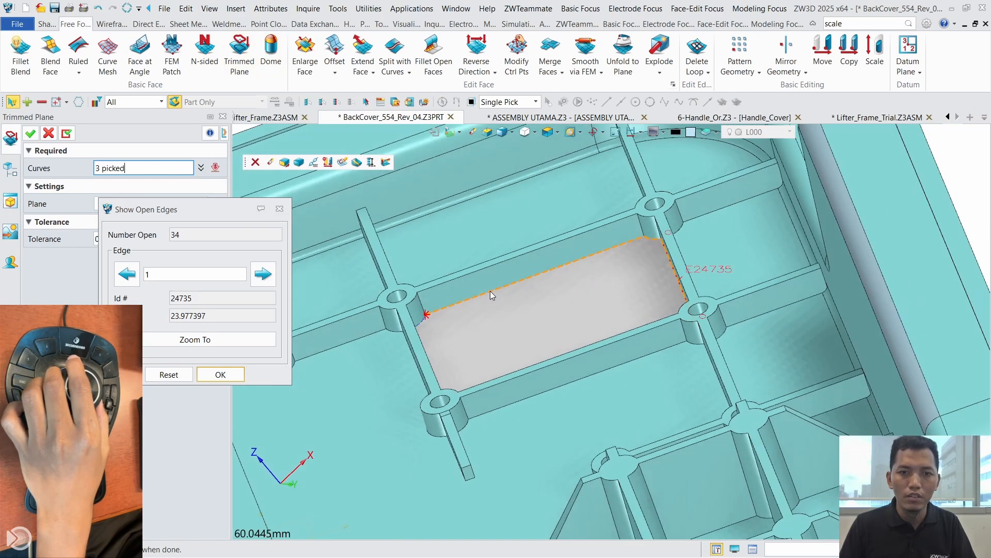
{"action": "left_click", "coordinate": [499, 252]}
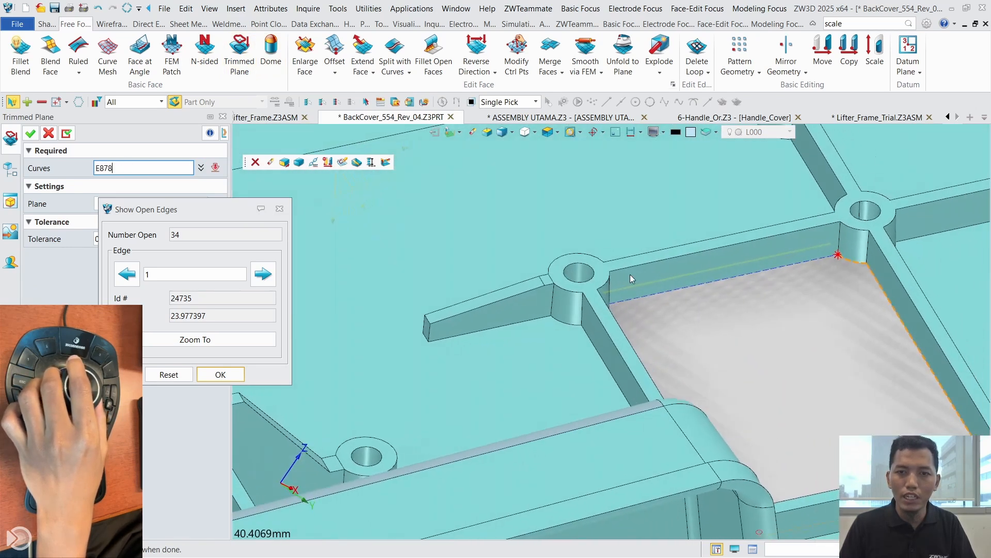
{"action": "left_click", "coordinate": [549, 301]}
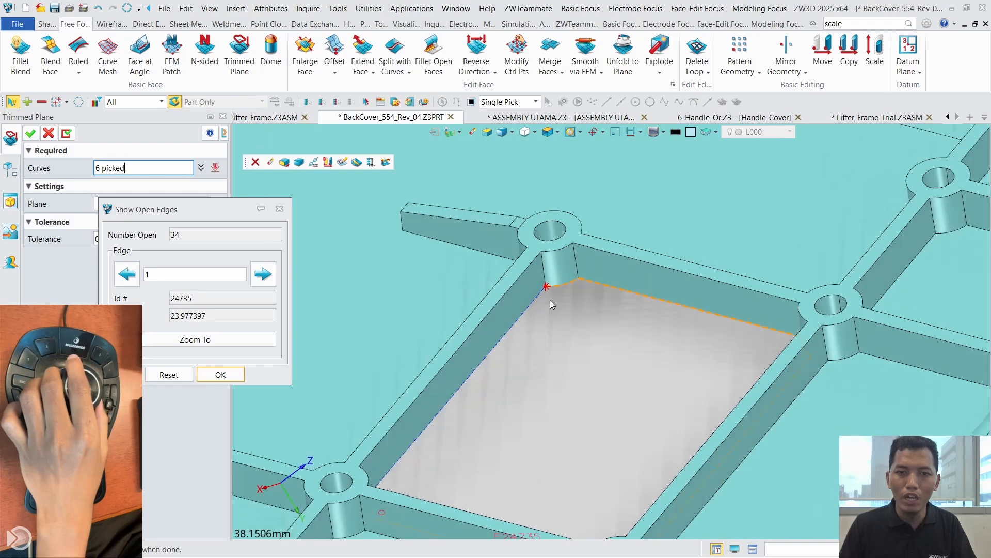
{"action": "left_click", "coordinate": [551, 303]}
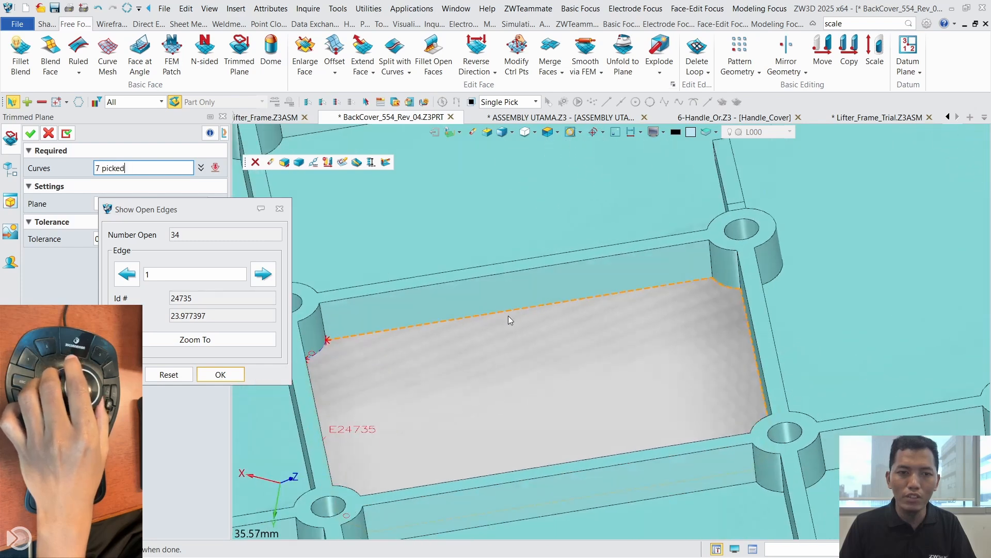
{"action": "left_click", "coordinate": [400, 287]}
{"action": "left_click", "coordinate": [399, 286]}
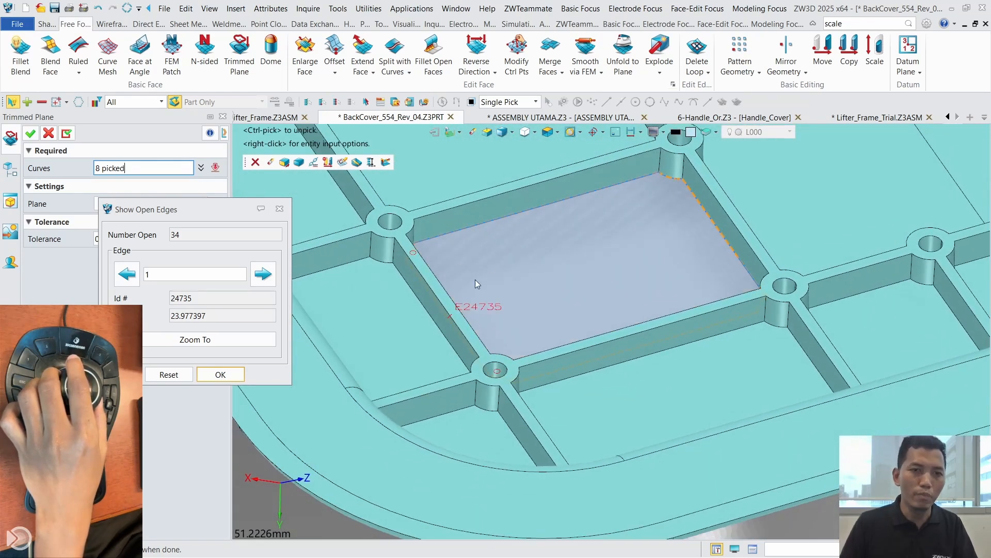
{"action": "left_click", "coordinate": [67, 133]}
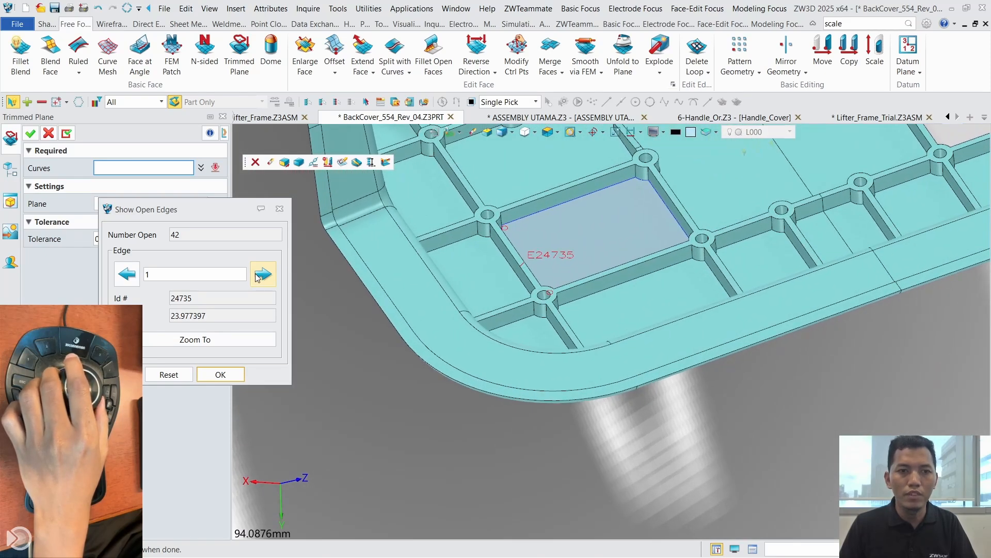
Step: Step to open edge 8 and cover the upright opening between the two ribs with a Trimmed Plane bounded by its four edges
{"action": "left_click", "coordinate": [262, 270]}
{"action": "left_click", "coordinate": [262, 269]}
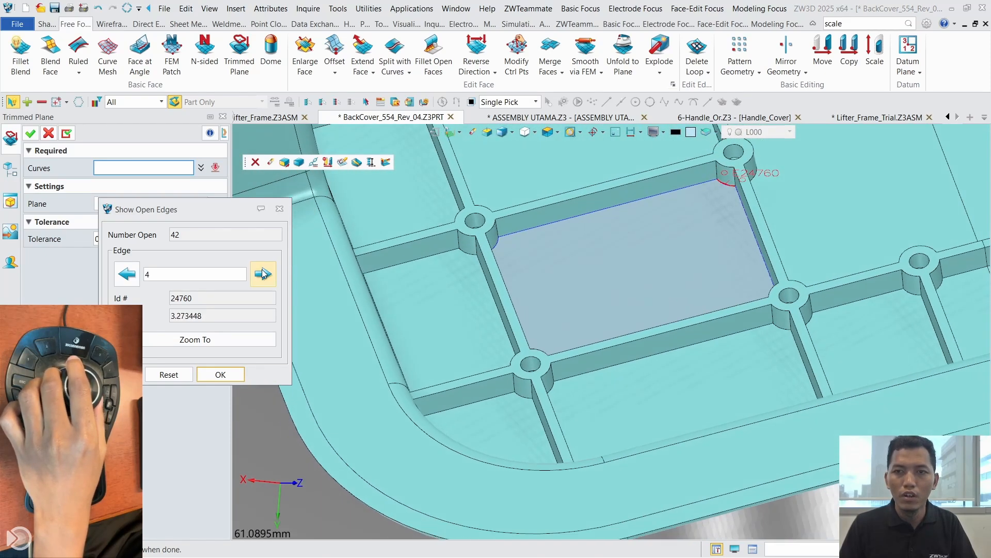
{"action": "left_click", "coordinate": [262, 269]}
{"action": "left_click", "coordinate": [262, 269]}
{"action": "left_click", "coordinate": [262, 269]}
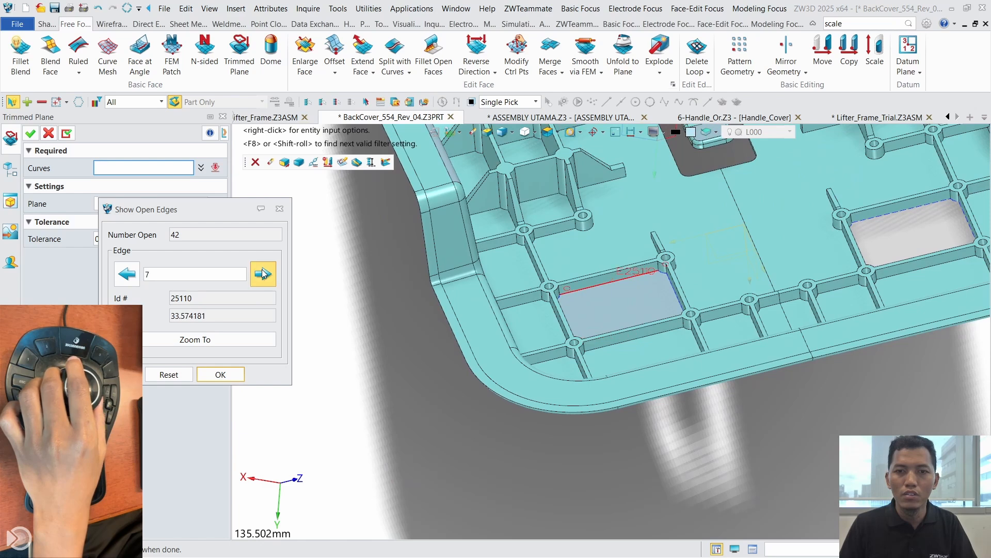
{"action": "left_click", "coordinate": [262, 269]}
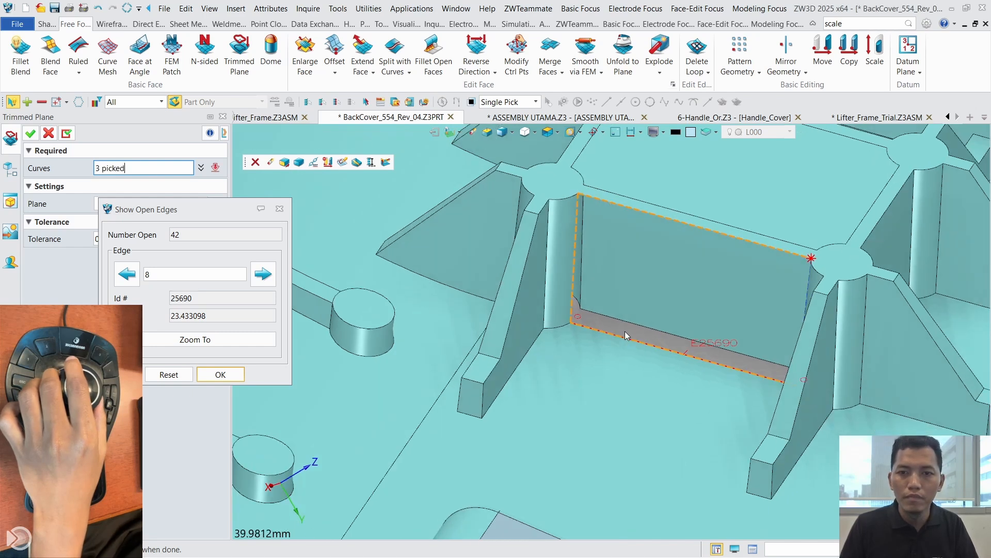
{"action": "left_click", "coordinate": [777, 254]}
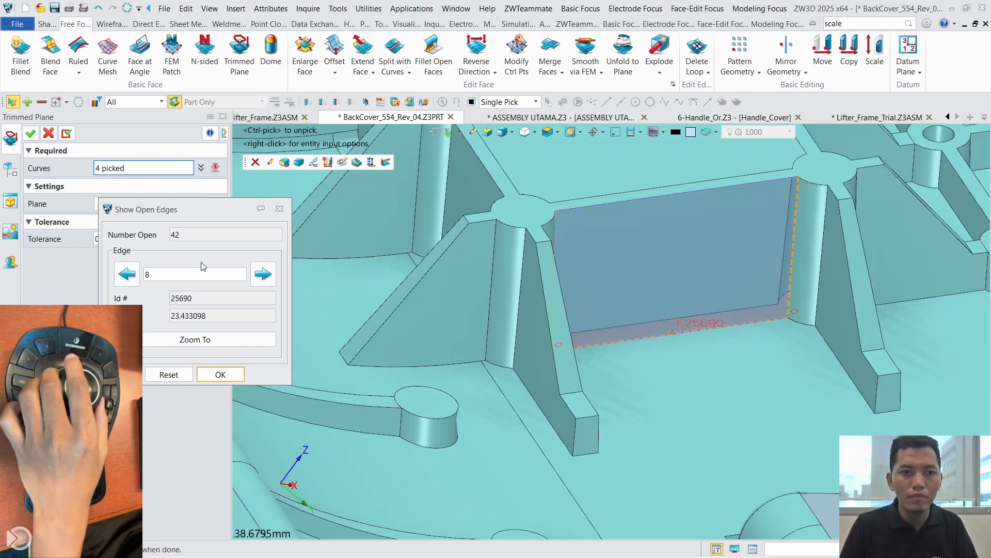
{"action": "left_click_drag", "start_coordinate": [200, 212], "coordinate": [167, 269]}
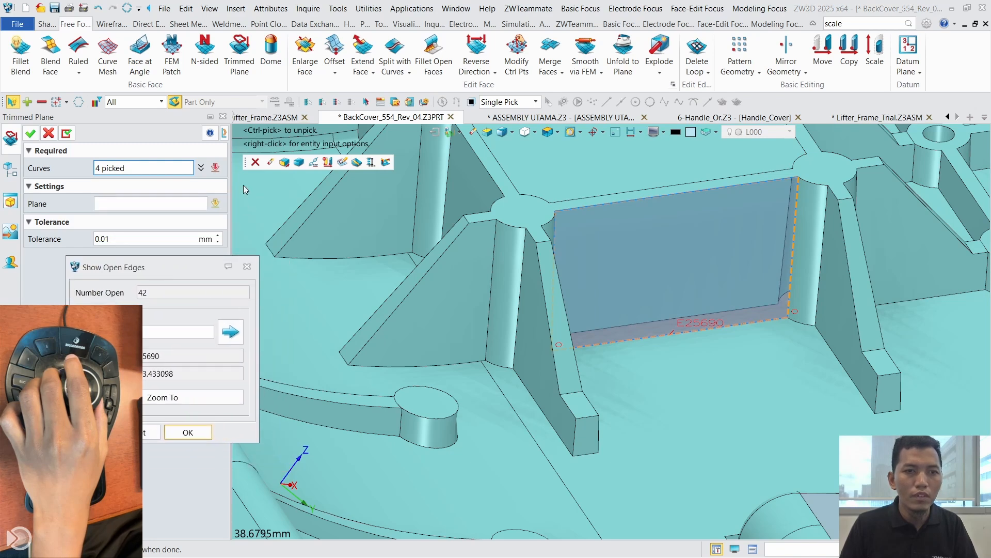
{"action": "middle_click", "coordinate": [117, 150]}
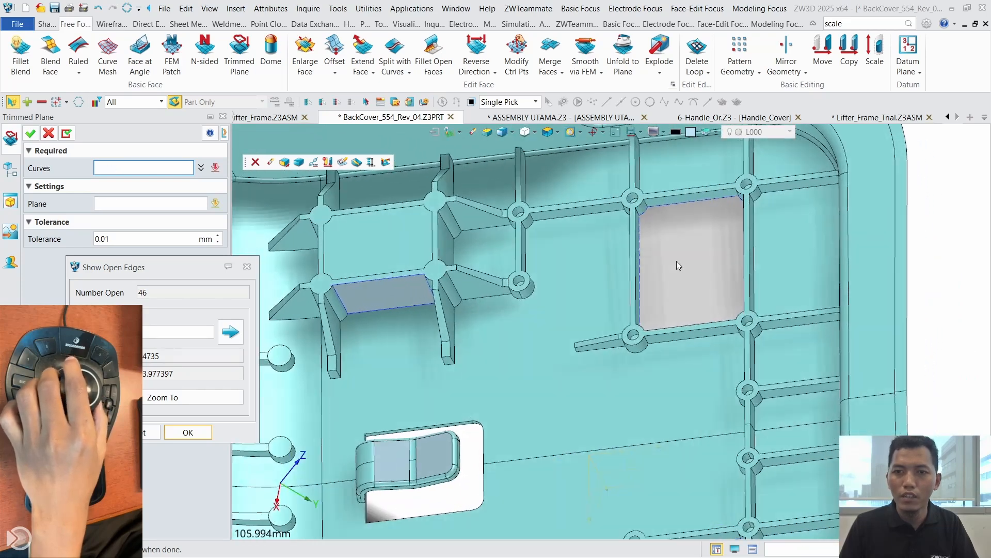
Step: Try to cover the other rectangular opening between four screw bosses with a Trimmed Plane bounded by its eight surrounding edges
{"action": "left_click", "coordinate": [653, 242]}
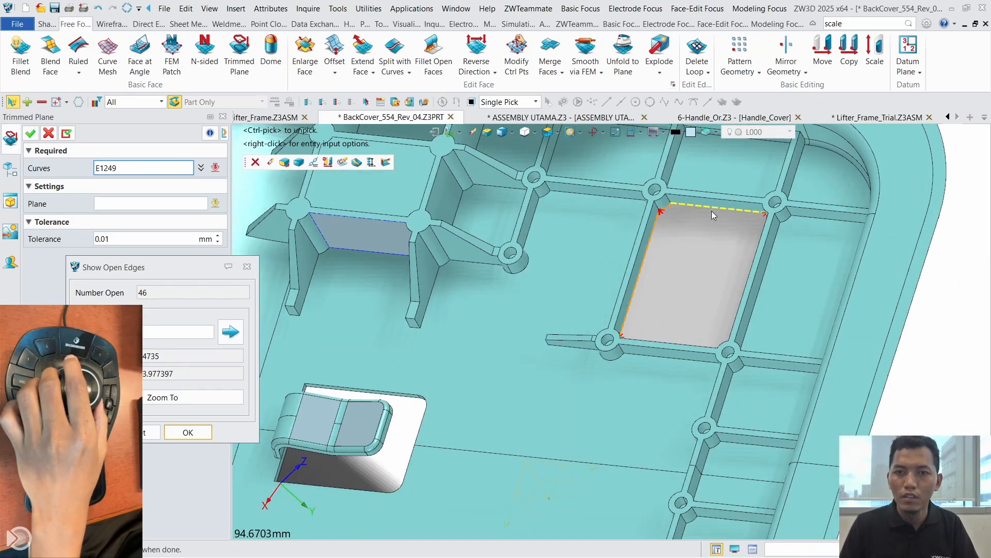
{"action": "left_click", "coordinate": [711, 212]}
{"action": "left_click", "coordinate": [665, 218]}
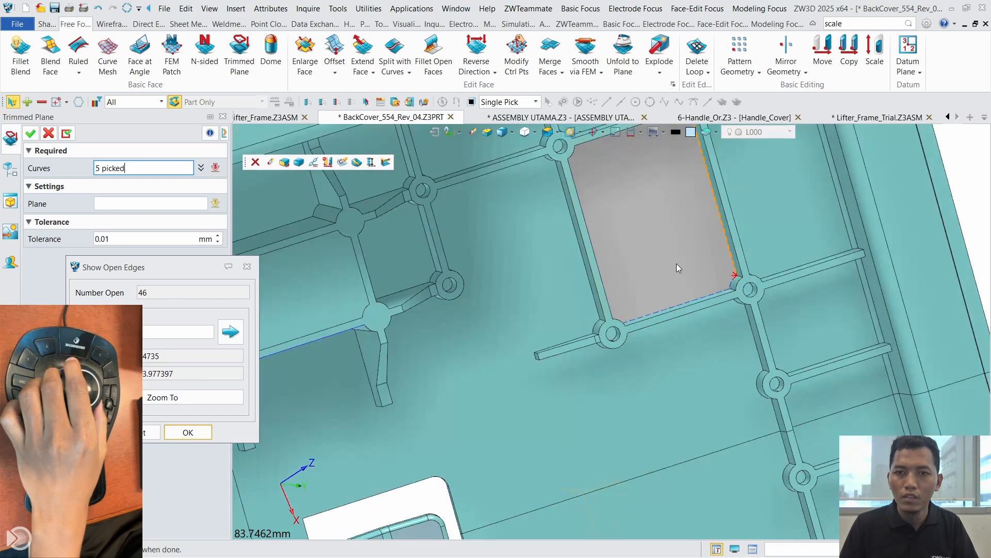
{"action": "left_click", "coordinate": [717, 277]}
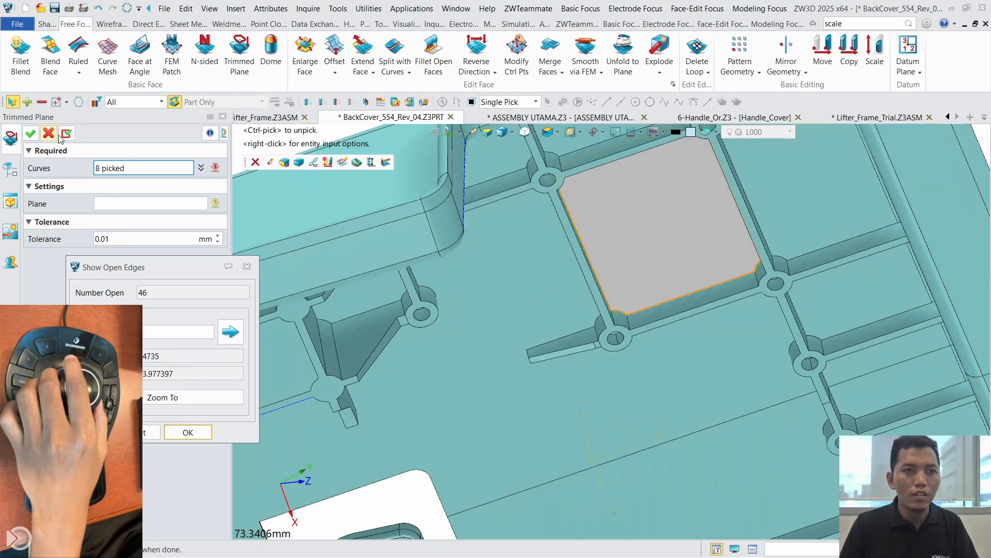
{"action": "middle_click", "coordinate": [649, 247]}
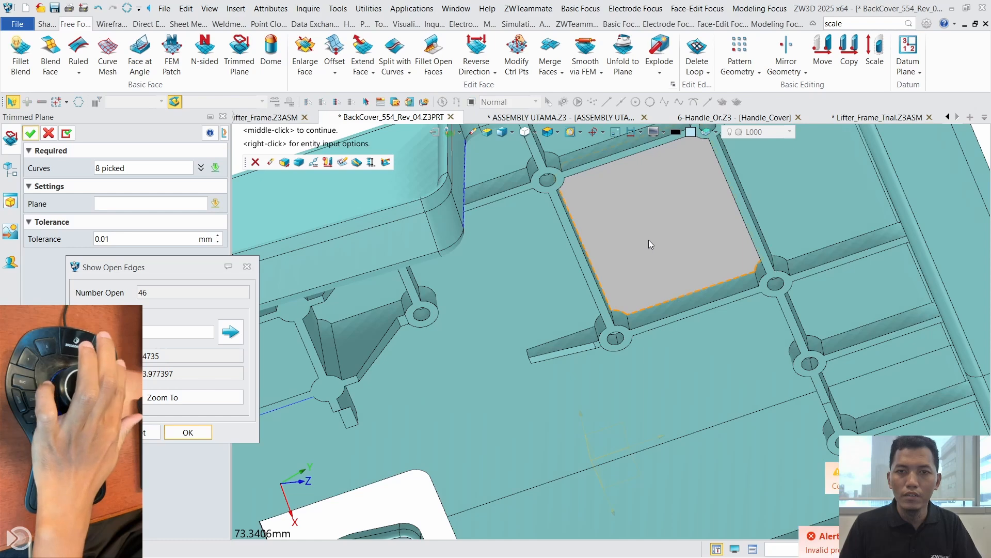
{"action": "middle_click", "coordinate": [649, 242]}
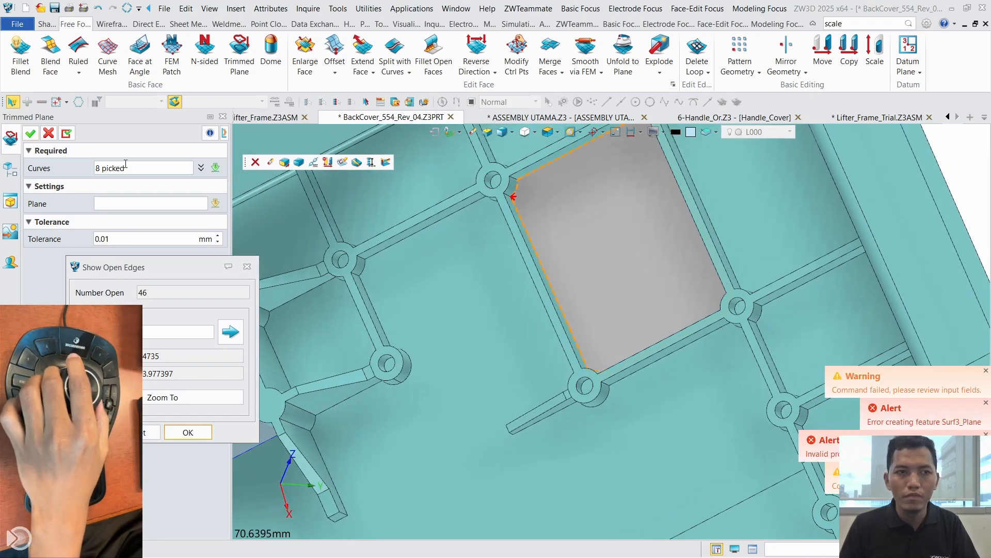
{"action": "left_click", "coordinate": [49, 133]}
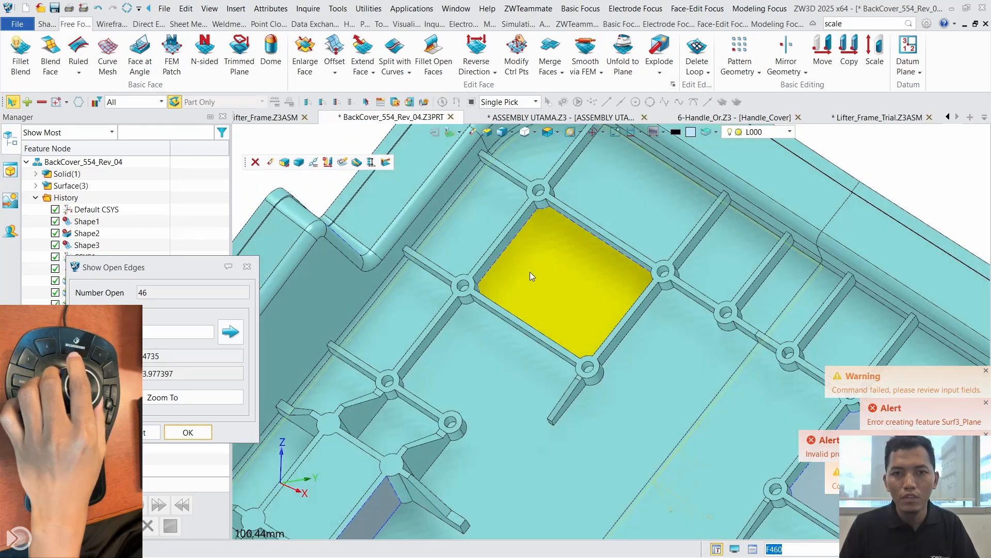
Step: Erase the only solid body, S2, from the part, leaving the surface bodies
{"action": "left_click", "coordinate": [593, 303]}
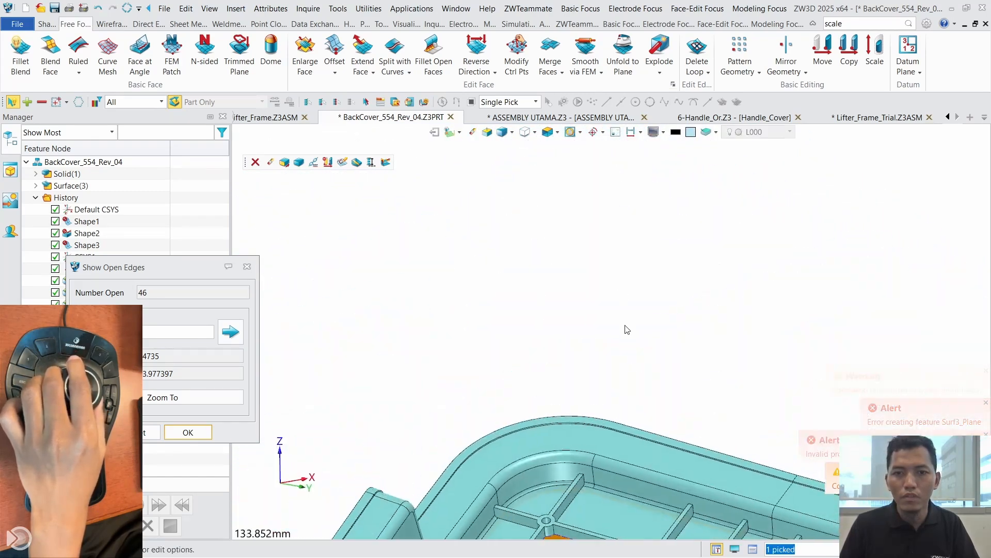
{"action": "left_click", "coordinate": [686, 196]}
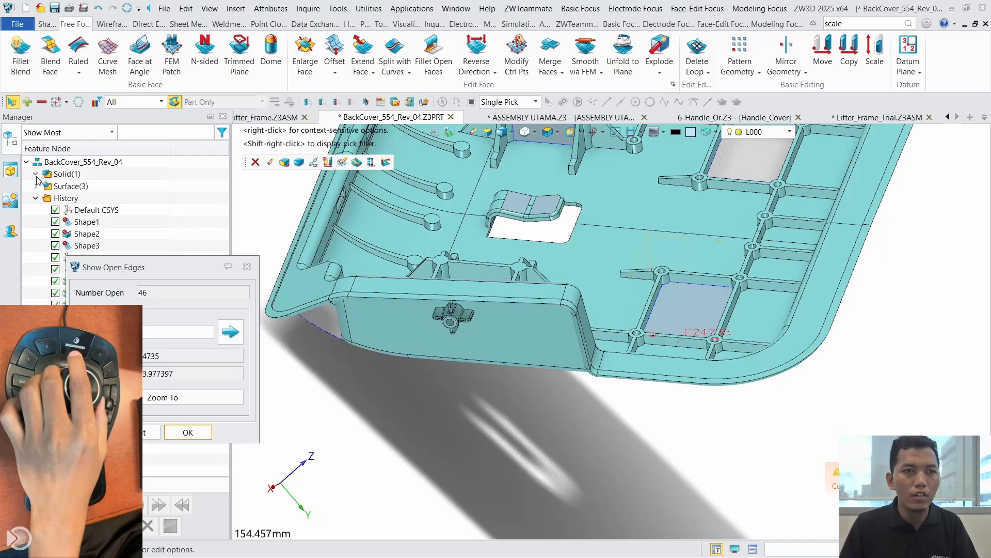
{"action": "left_click", "coordinate": [36, 174]}
{"action": "left_click", "coordinate": [95, 187]}
{"action": "right_click", "coordinate": [98, 189]}
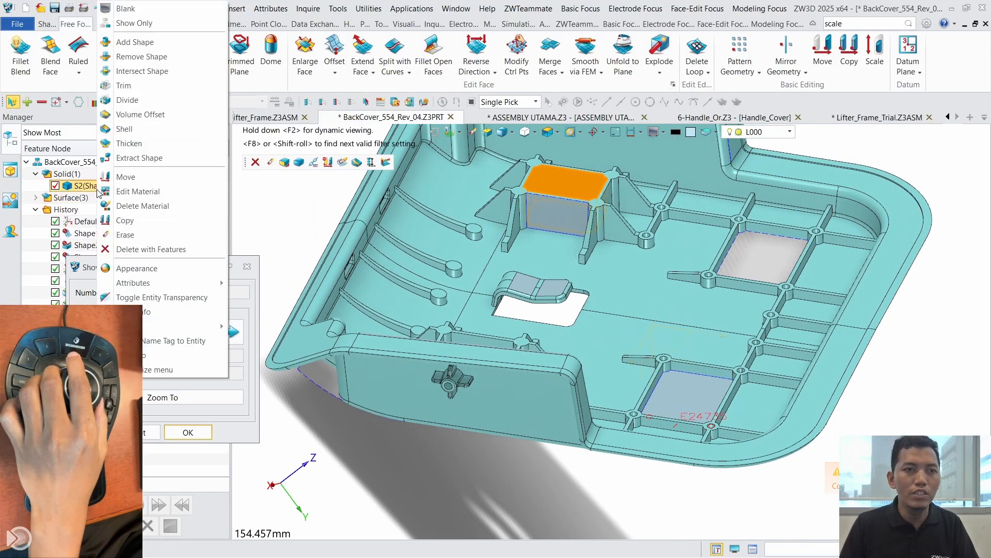
{"action": "left_click", "coordinate": [119, 236]}
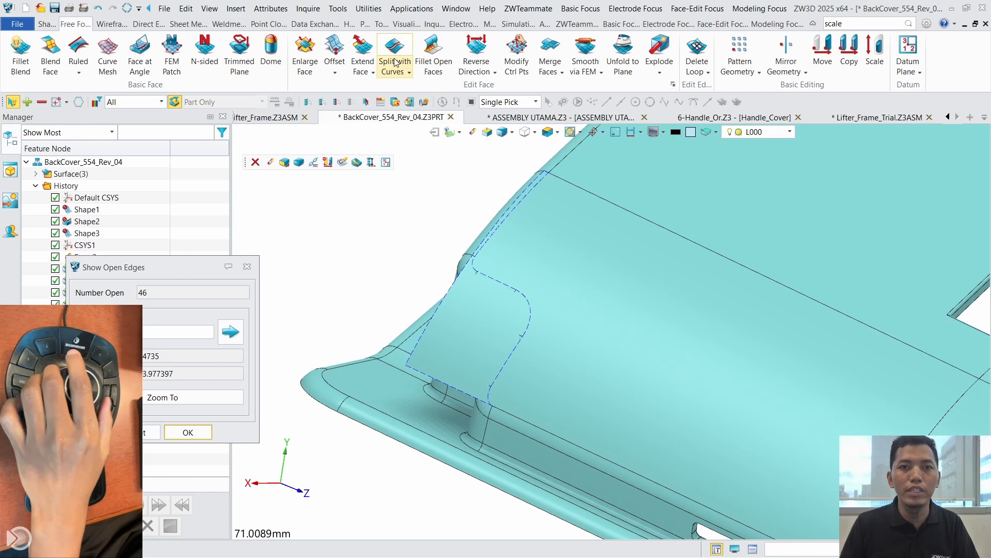
Step: Trim the large curved outer face to its 20 boundary curves with Trim to Curves, keeping the portion on the main cover side
{"action": "left_click", "coordinate": [402, 73]}
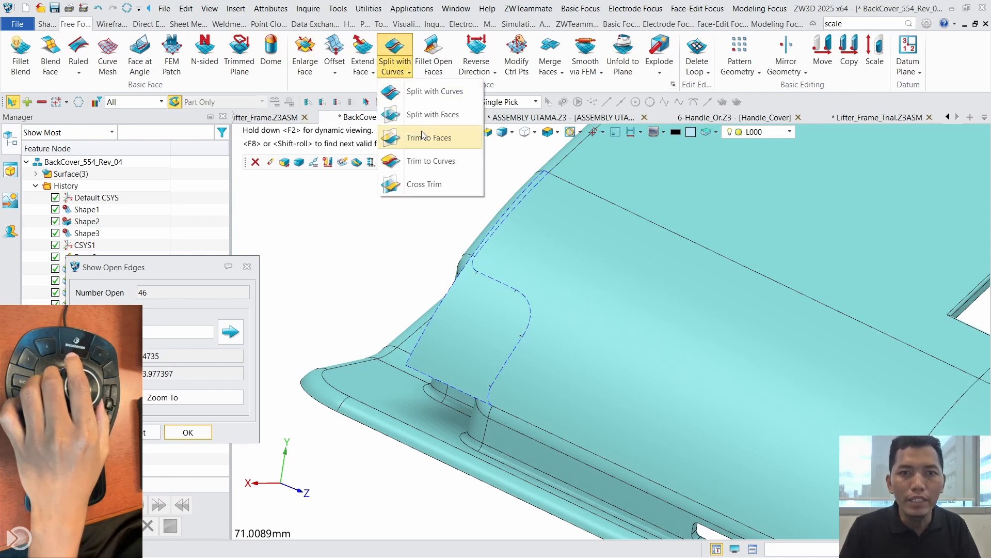
{"action": "left_click", "coordinate": [430, 161]}
{"action": "left_click", "coordinate": [552, 250]}
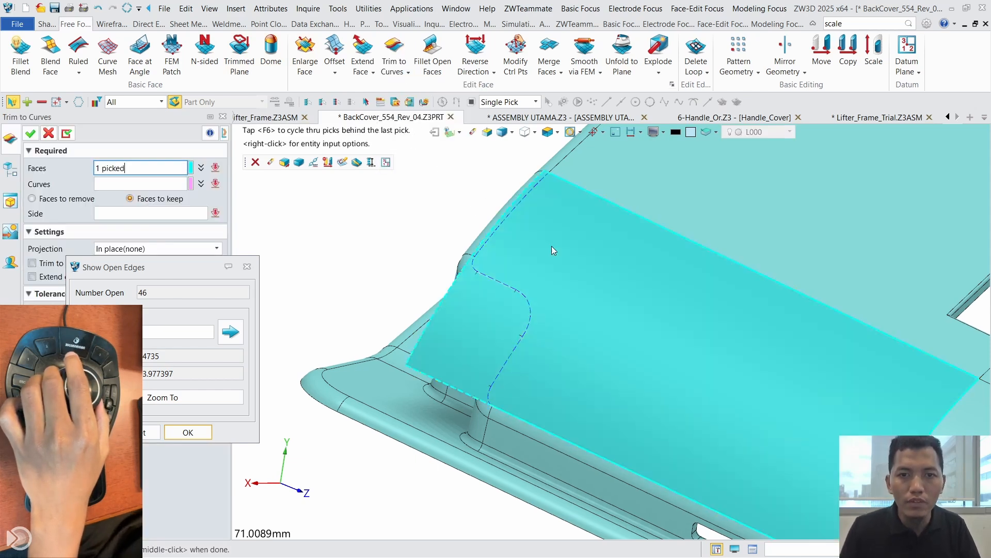
{"action": "left_click", "coordinate": [133, 180]}
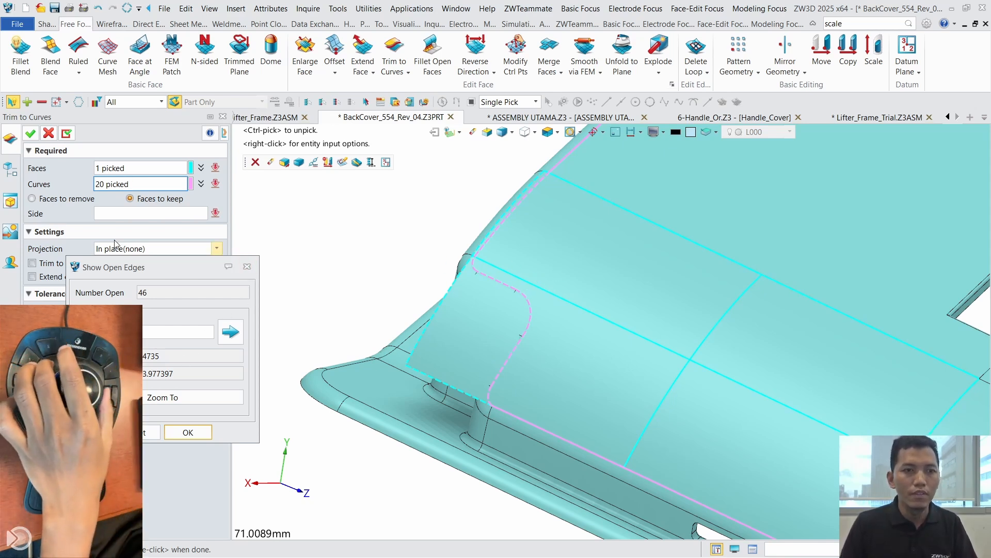
{"action": "left_click", "coordinate": [147, 213]}
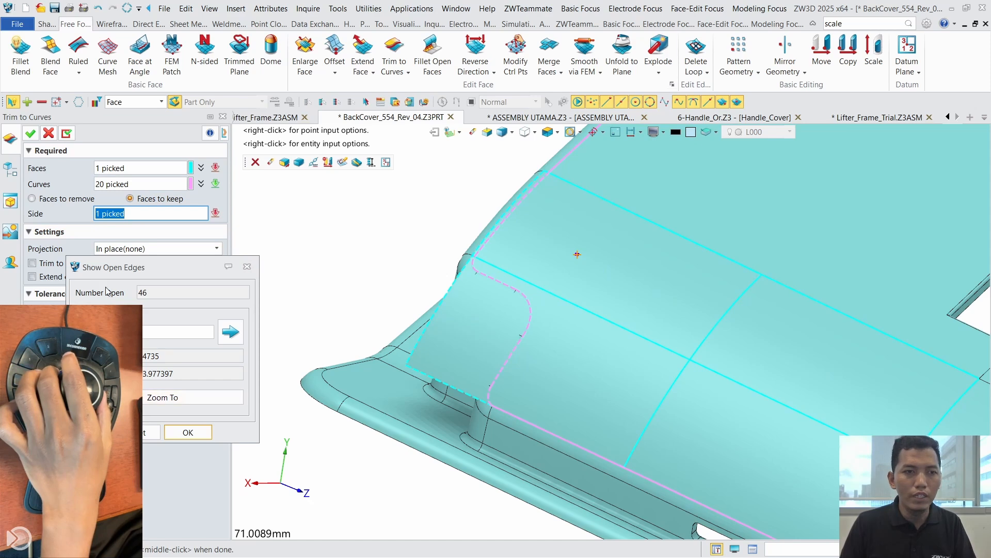
{"action": "left_click", "coordinate": [67, 135]}
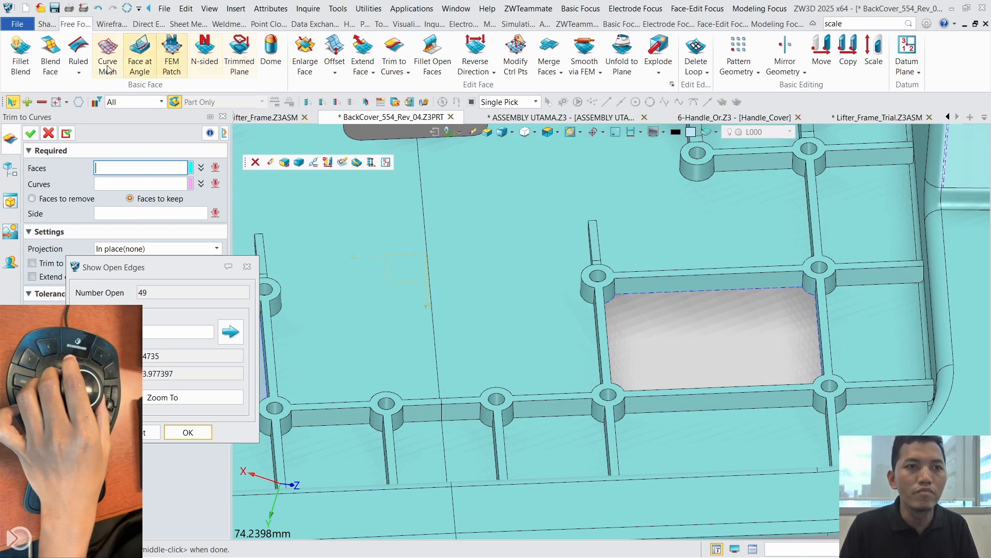
Step: Close the remaining rectangular opening between the four screw bosses with Fill Gap, keeping Sew shapes enabled
{"action": "left_click", "coordinate": [254, 25]}
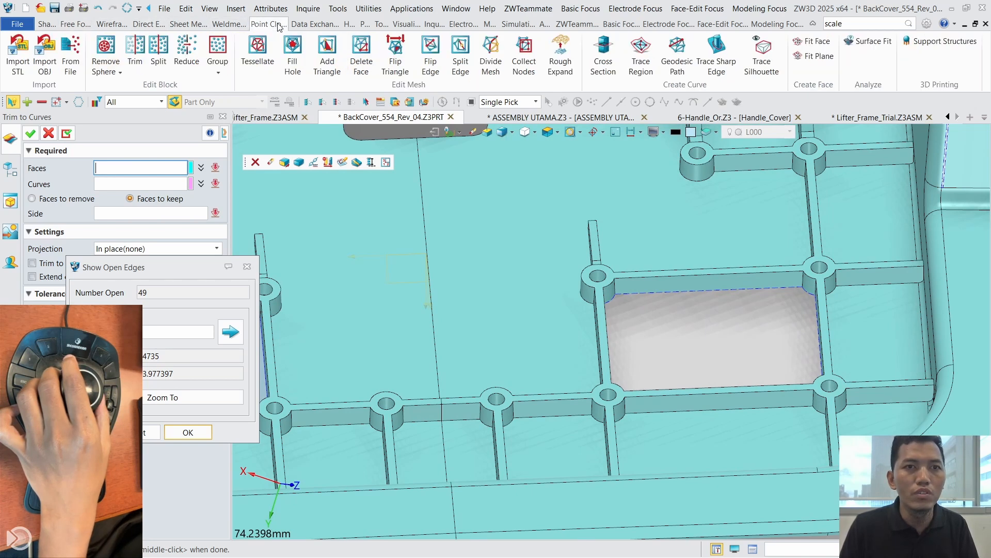
{"action": "left_click", "coordinate": [315, 24]}
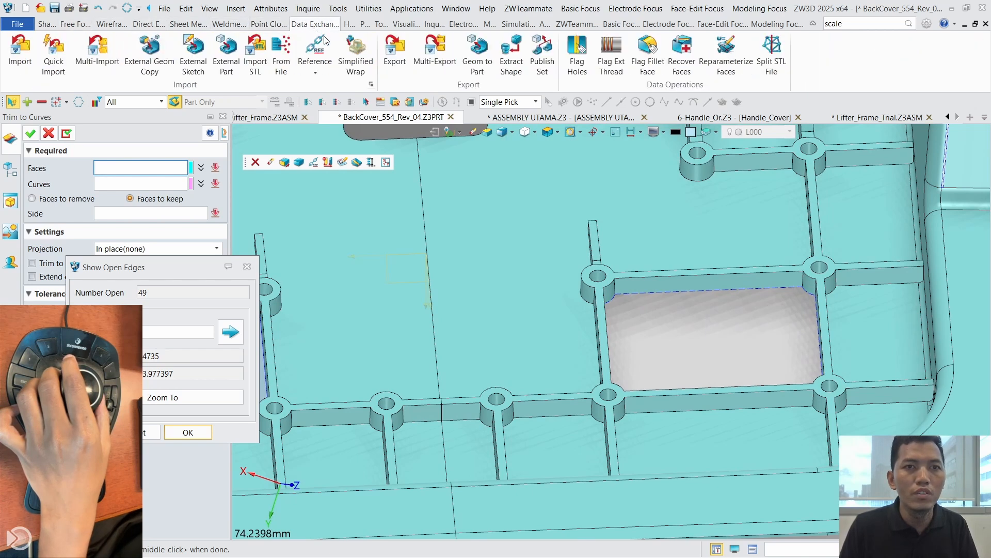
{"action": "left_click", "coordinate": [348, 24]}
{"action": "left_click", "coordinate": [533, 60]}
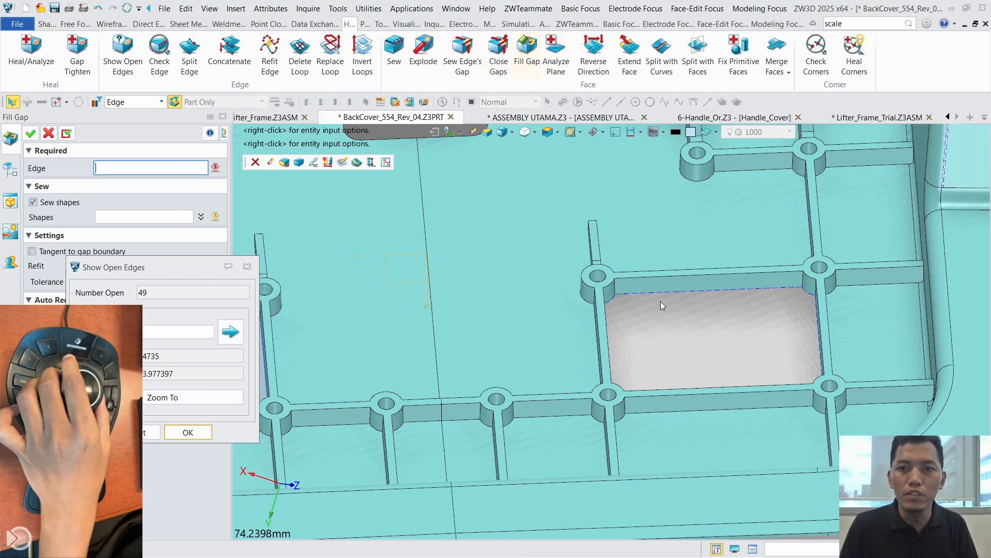
{"action": "left_click", "coordinate": [660, 294]}
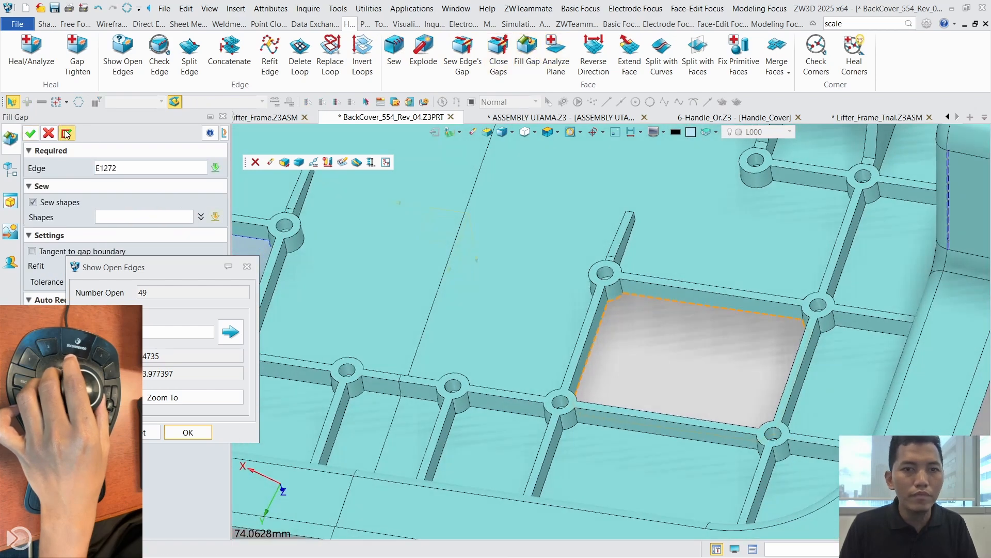
{"action": "left_click", "coordinate": [65, 134]}
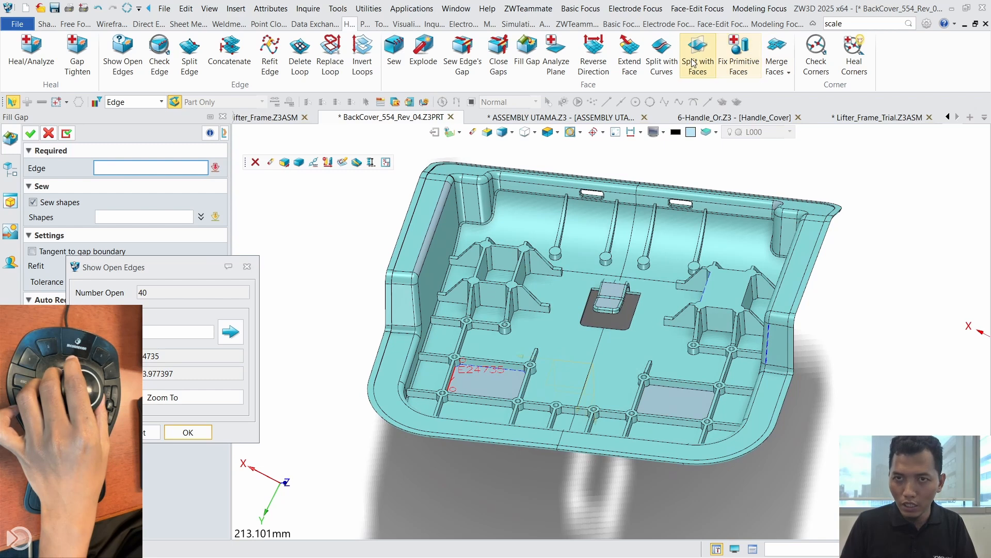
Step: Sew the other two surface bodies to the main cover surface at 0.01 mm tolerance with multiple edge matching enabled
{"action": "left_click", "coordinate": [782, 73]}
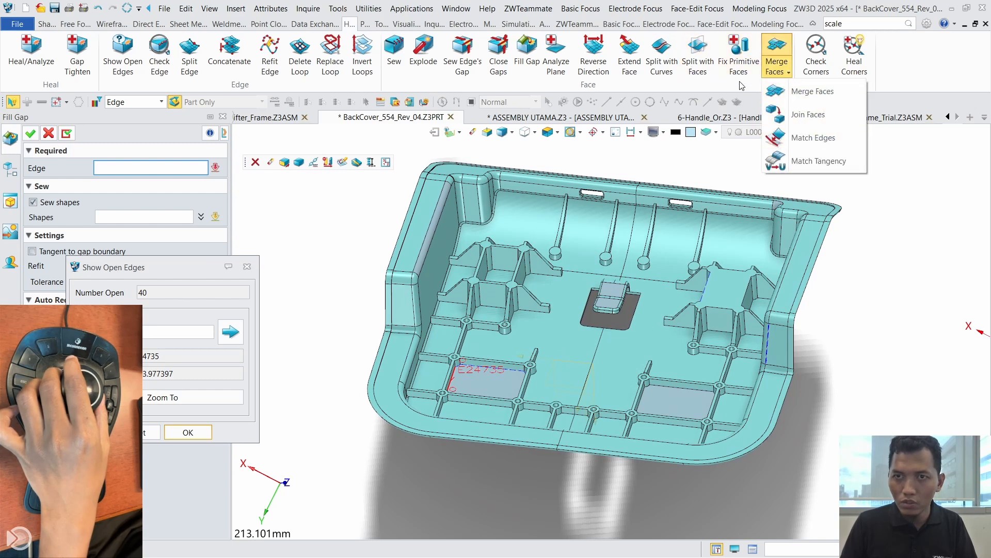
{"action": "left_click", "coordinate": [73, 25]}
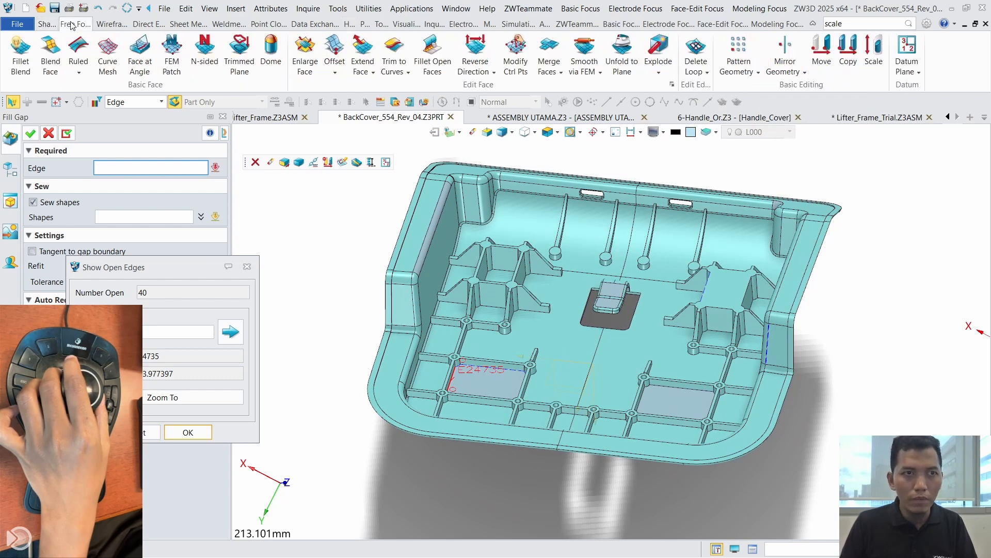
{"action": "left_click", "coordinate": [666, 74]}
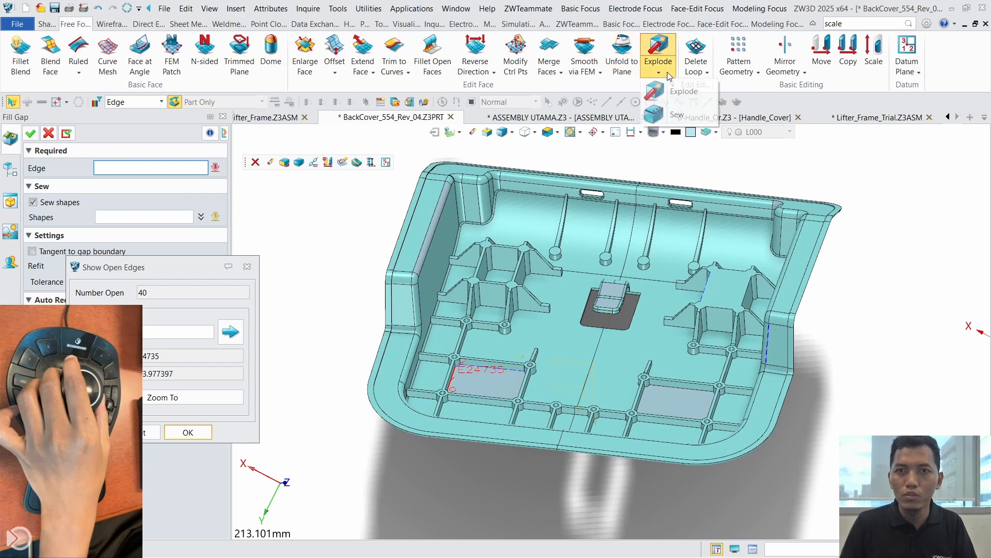
{"action": "left_click", "coordinate": [677, 114]}
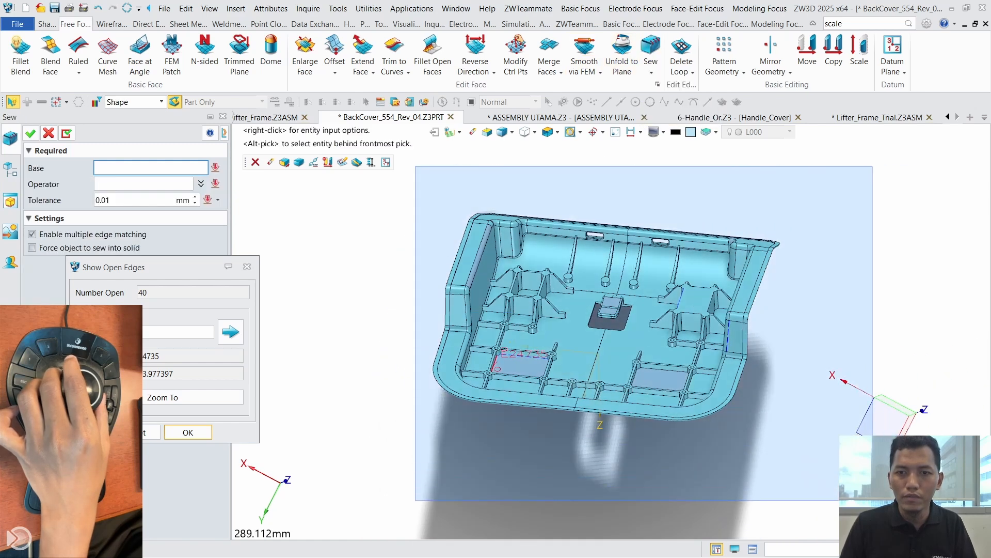
{"action": "left_click", "coordinate": [555, 232]}
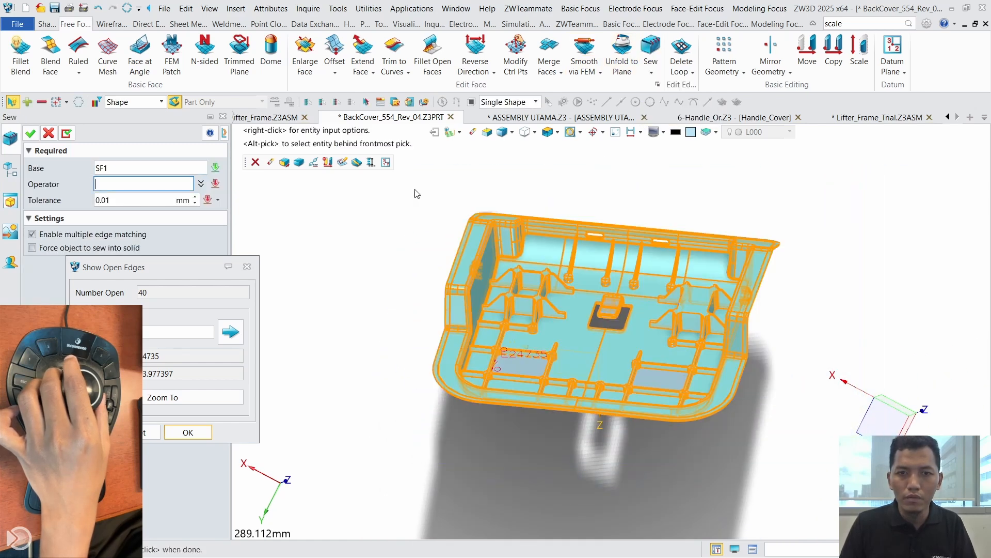
{"action": "left_click_drag", "start_coordinate": [708, 383], "coordinate": [848, 492]}
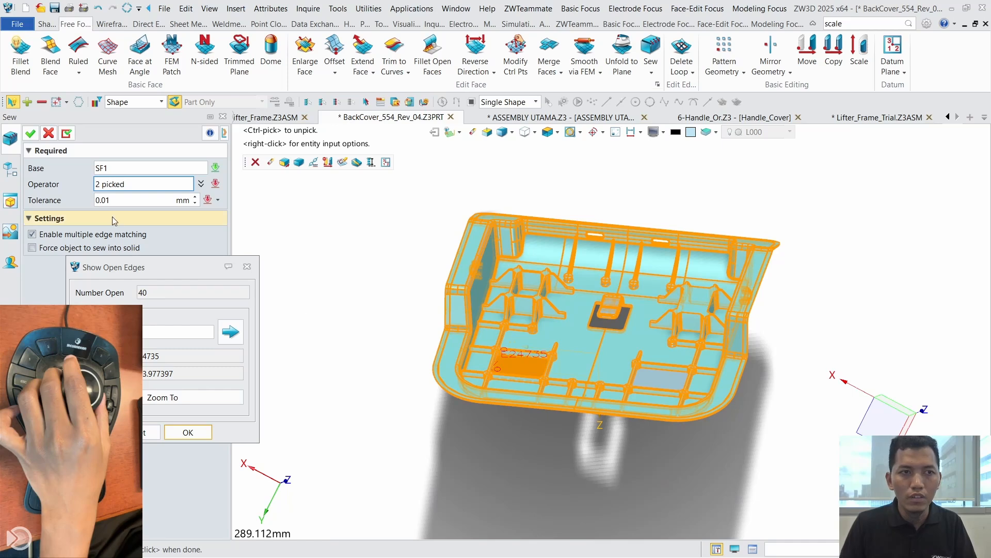
{"action": "left_click", "coordinate": [30, 133]}
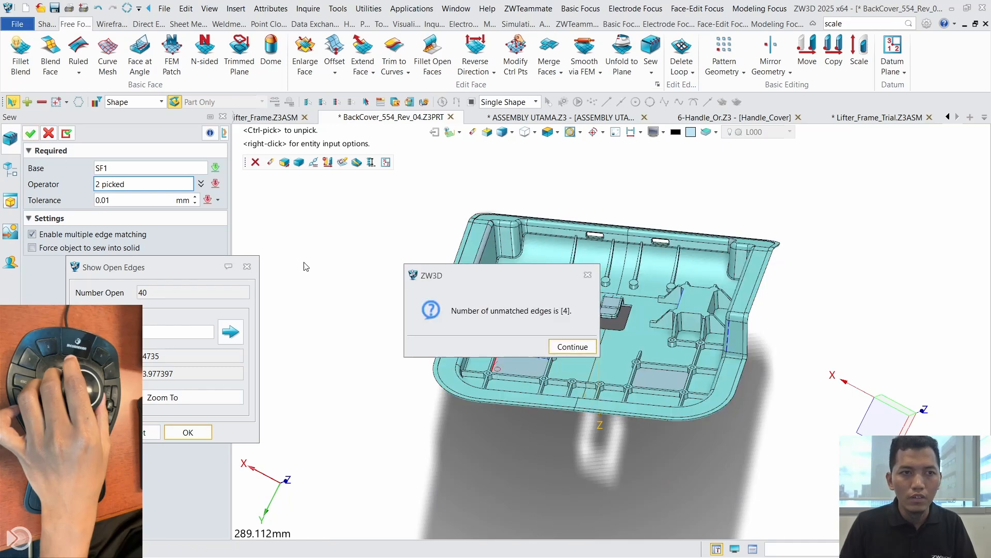
{"action": "left_click", "coordinate": [572, 347]}
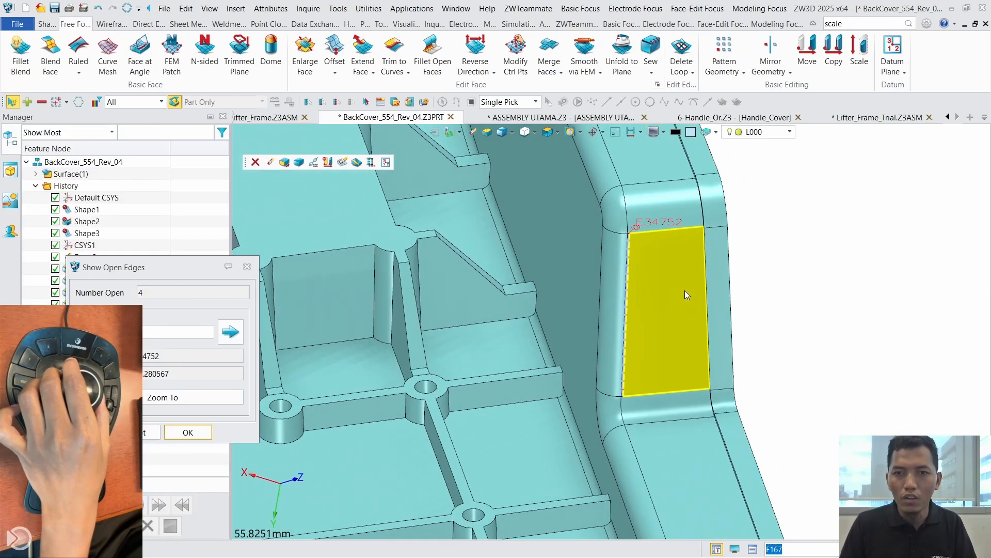
{"action": "scroll", "coordinate": [685, 290], "scroll_direction": "up", "scroll_amount": 4}
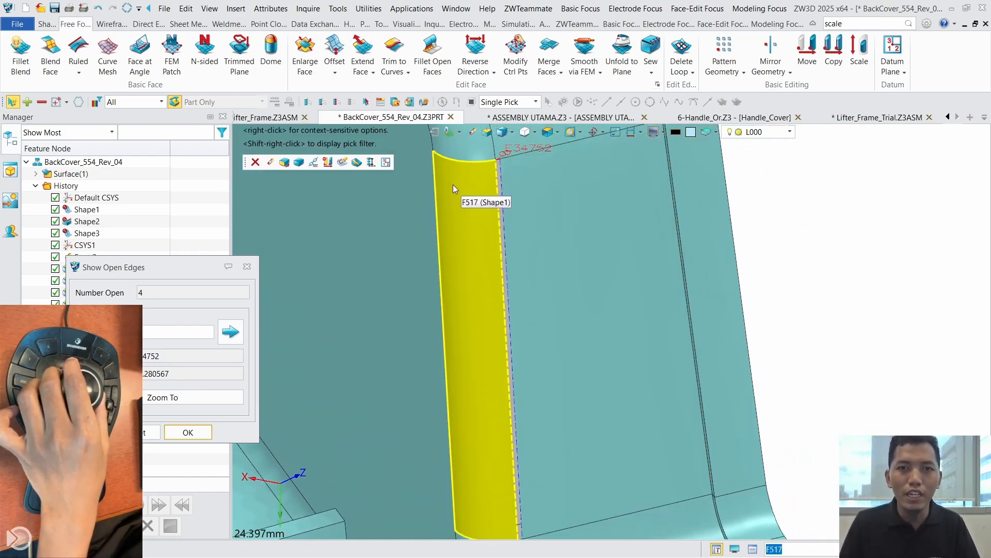
Step: Start Extend Face on the flat outer panel beside the long rounded corner and select its edge along the narrow open gap
{"action": "left_click", "coordinate": [51, 25]}
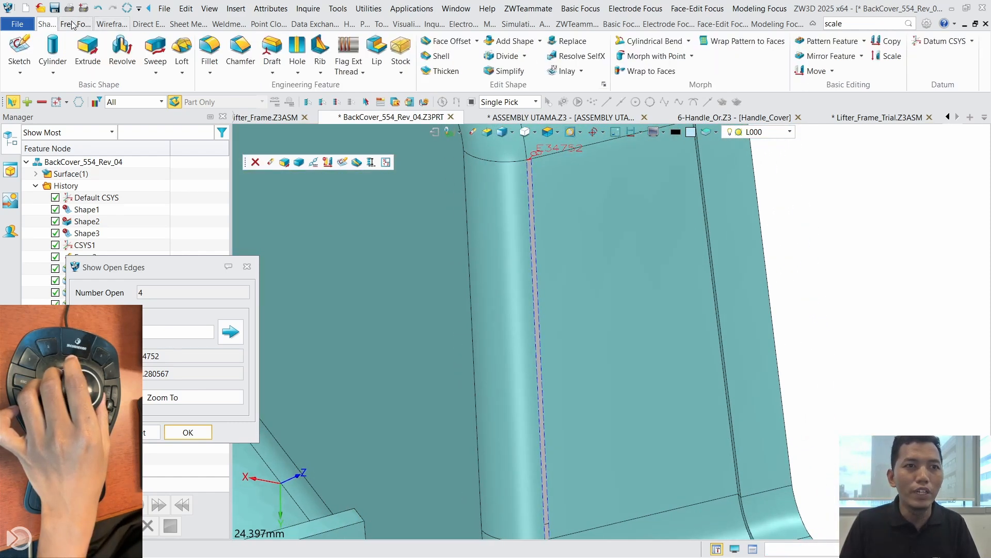
{"action": "left_click", "coordinate": [74, 25]}
{"action": "left_click", "coordinate": [107, 24]}
{"action": "left_click", "coordinate": [70, 25]}
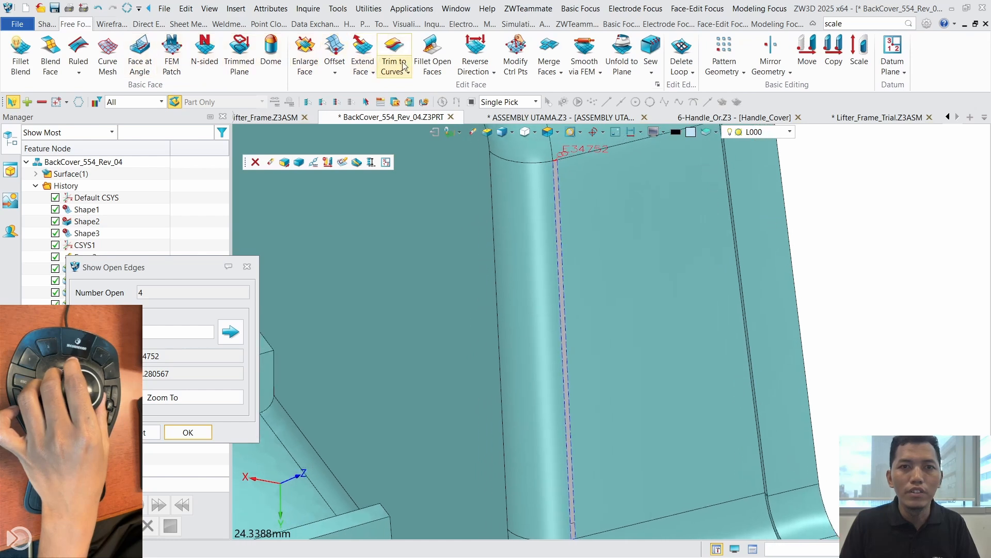
{"action": "left_click", "coordinate": [362, 54]}
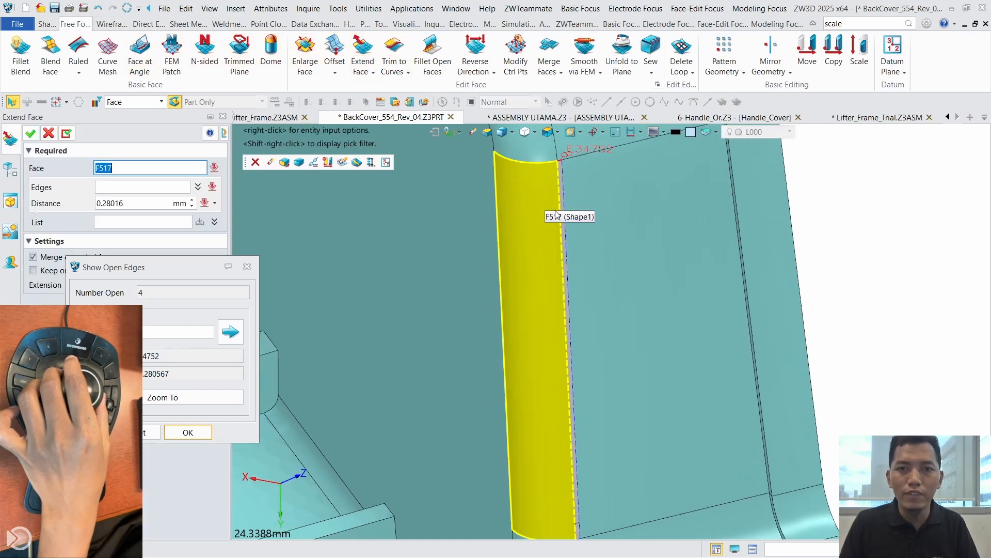
{"action": "left_click", "coordinate": [572, 203]}
{"action": "left_click", "coordinate": [563, 207]}
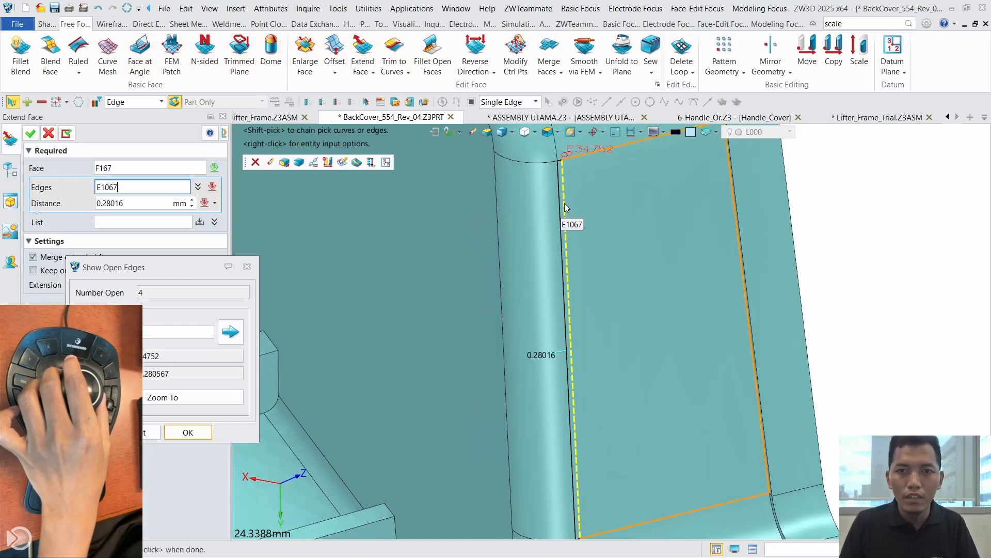
{"action": "middle_click", "coordinate": [565, 203]}
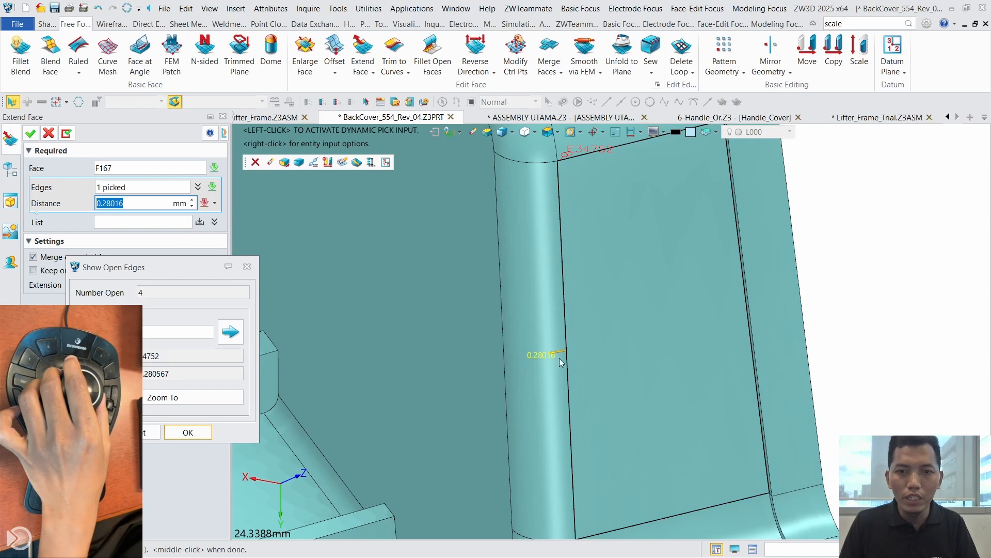
Step: Set the extension distance to 0.28016 mm by measuring between the two corner points across the gap, and apply the face extension
{"action": "type", "text": "4.3"}
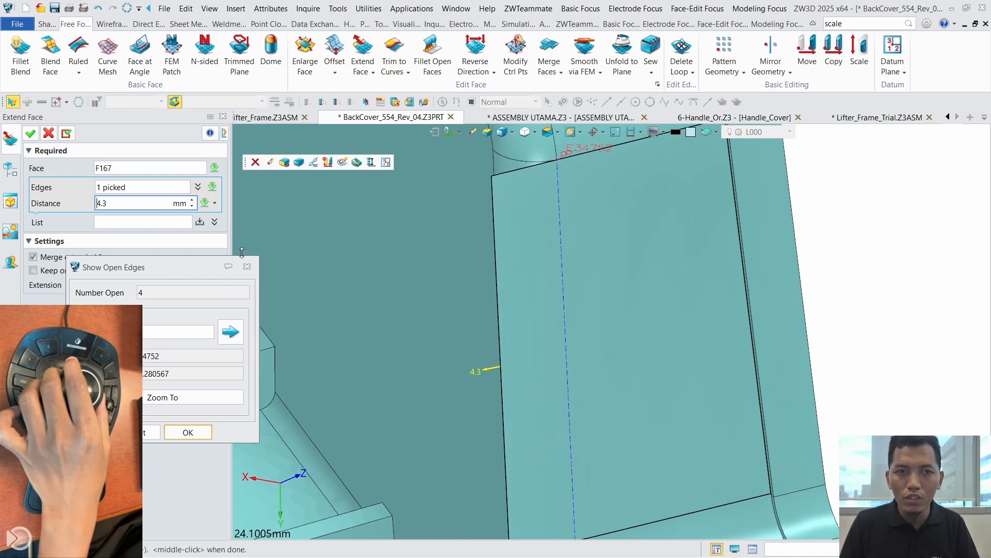
{"action": "left_click", "coordinate": [216, 203]}
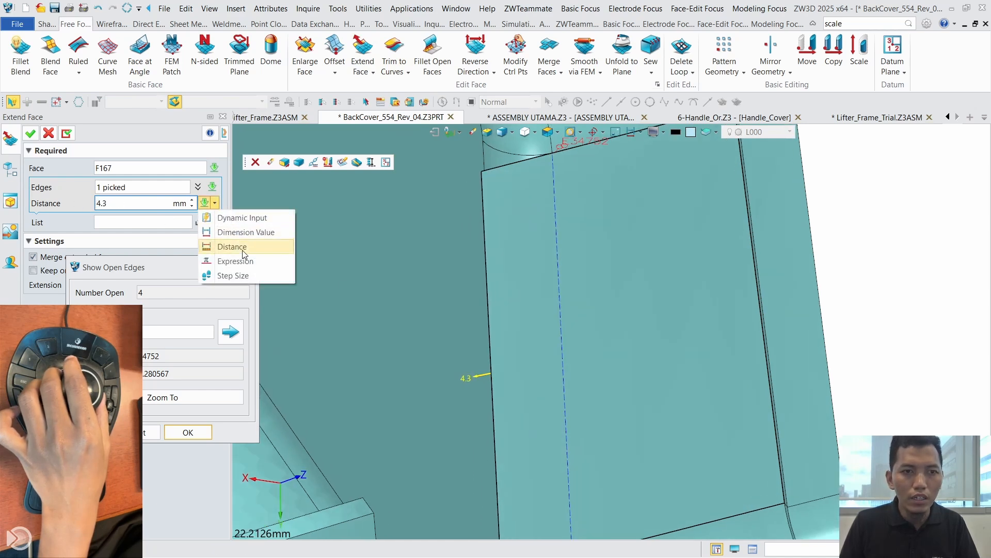
{"action": "left_click", "coordinate": [243, 248]}
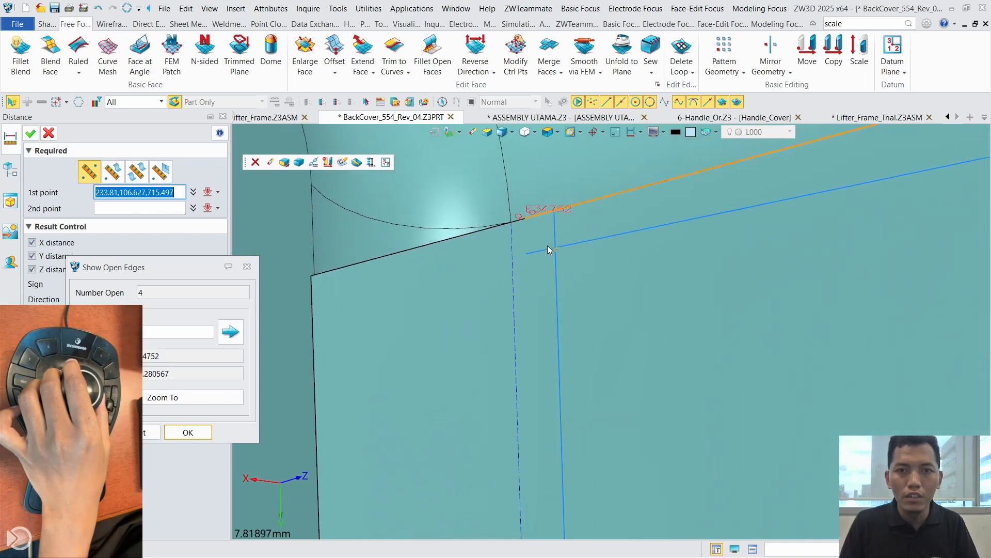
{"action": "left_click", "coordinate": [529, 228]}
{"action": "left_click", "coordinate": [525, 220]}
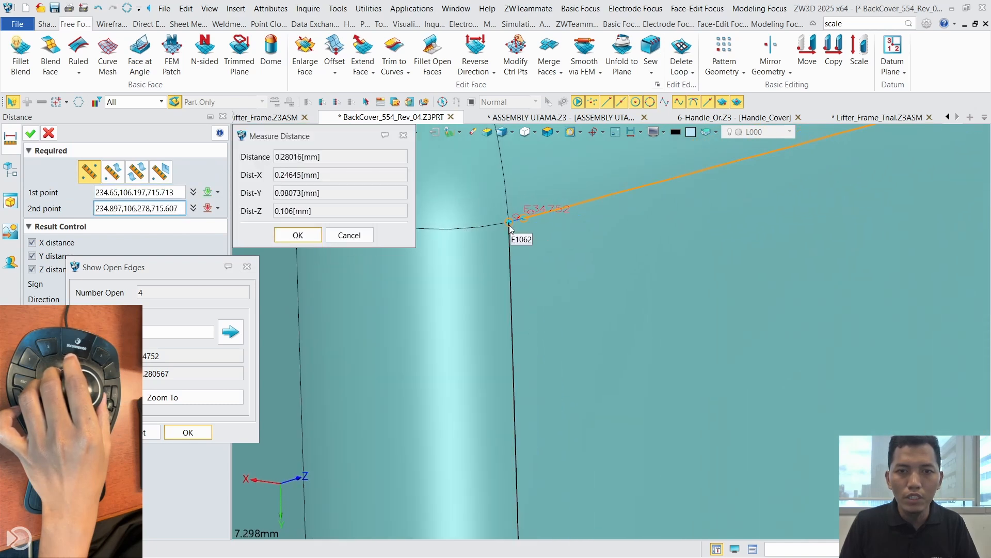
{"action": "left_click", "coordinate": [29, 133]}
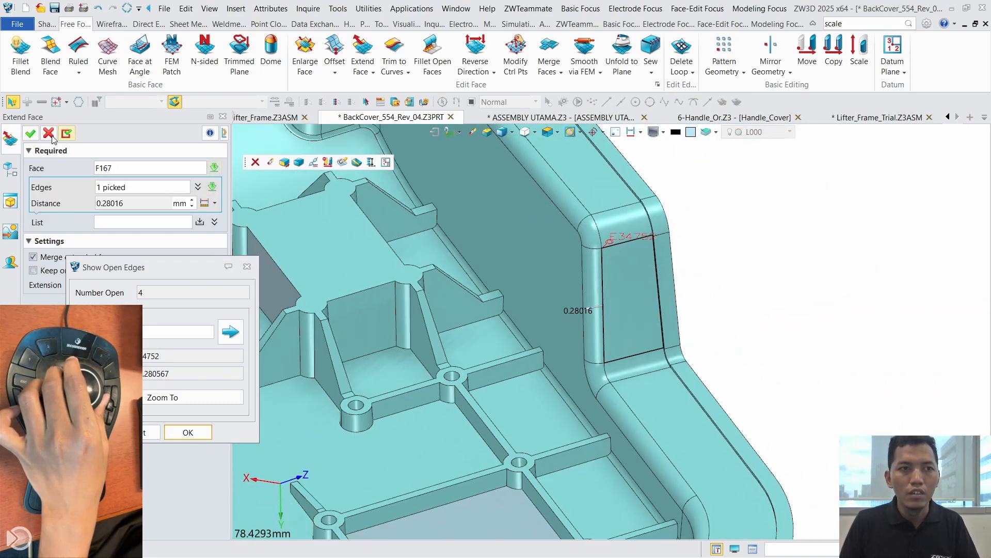
{"action": "left_click", "coordinate": [30, 133]}
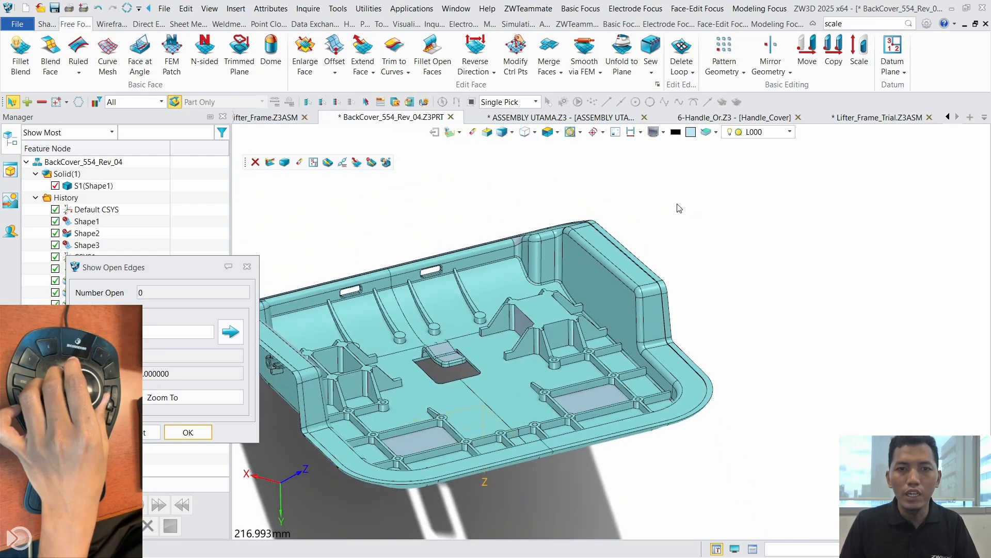
Step: Start Sew and cancel it without picking any shapes, and close the open-edge check
{"action": "left_click", "coordinate": [652, 51]}
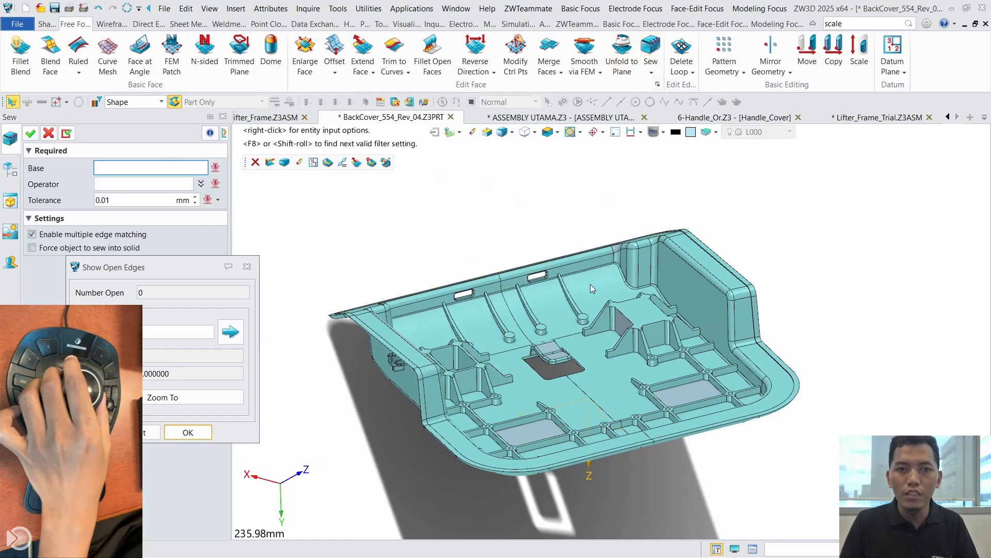
{"action": "left_click", "coordinate": [48, 134]}
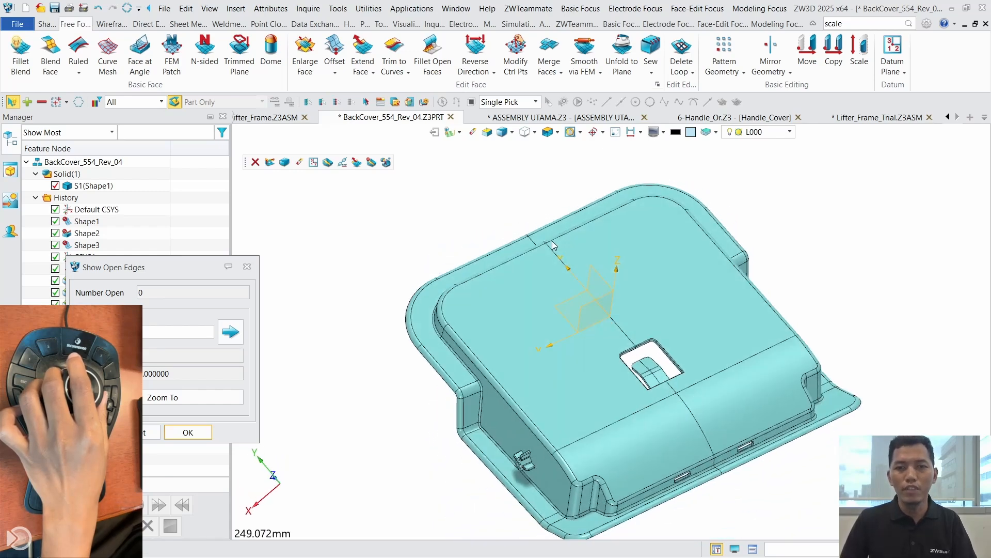
{"action": "left_click", "coordinate": [247, 271]}
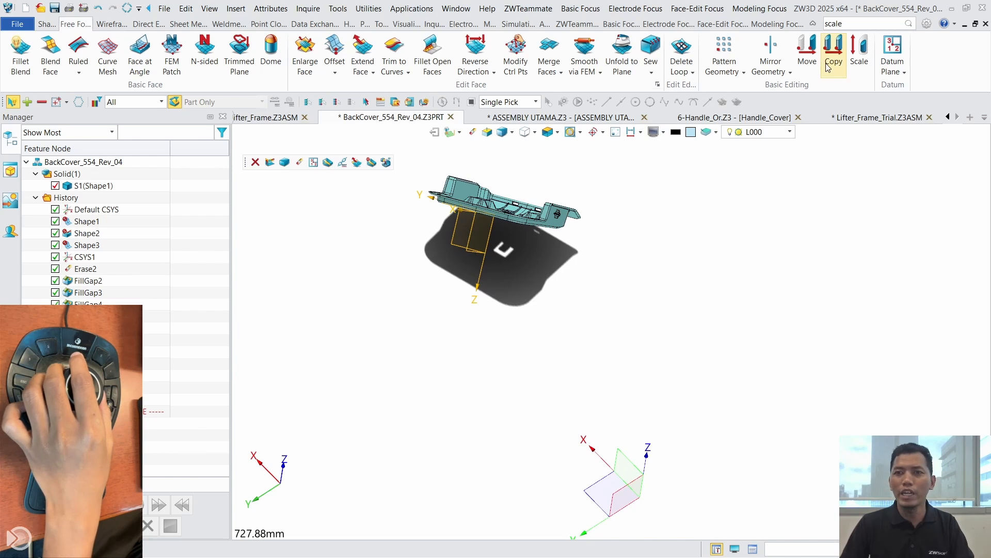
Step: Move the back cover shape by frame from CSYS1 to the Default CSYS, using the Shape pick filter to select the body
{"action": "left_click", "coordinate": [807, 55]}
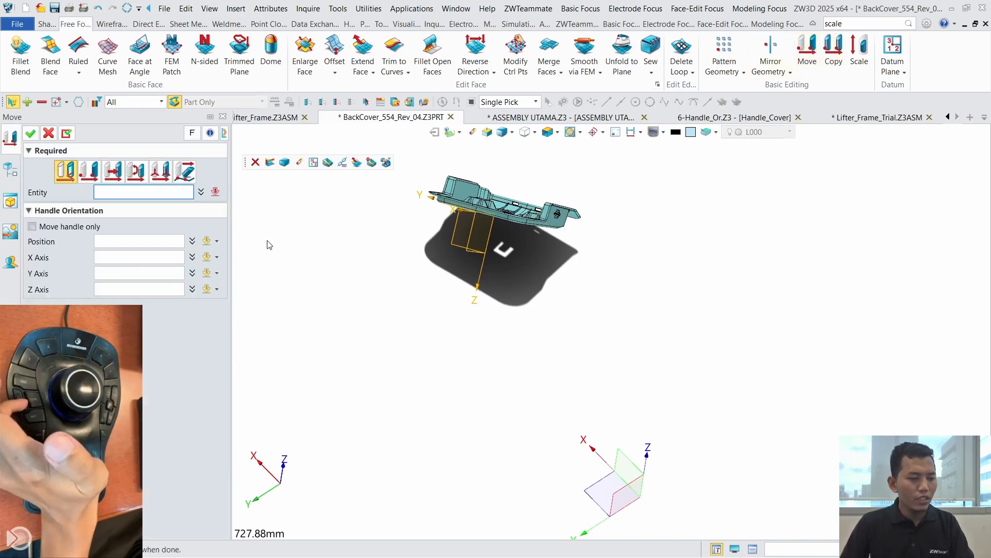
{"action": "right_click", "coordinate": [316, 247], "text": "shift"}
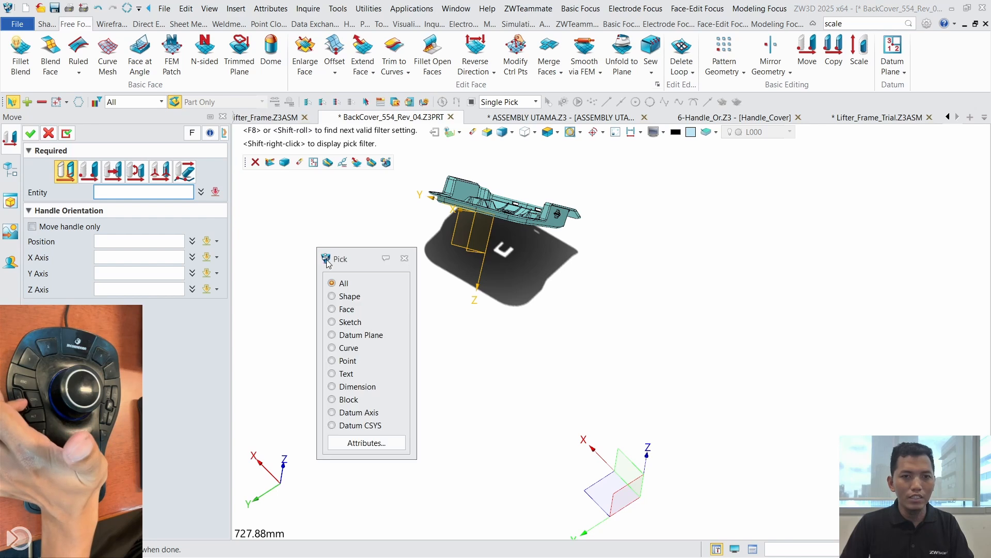
{"action": "left_click", "coordinate": [349, 297]}
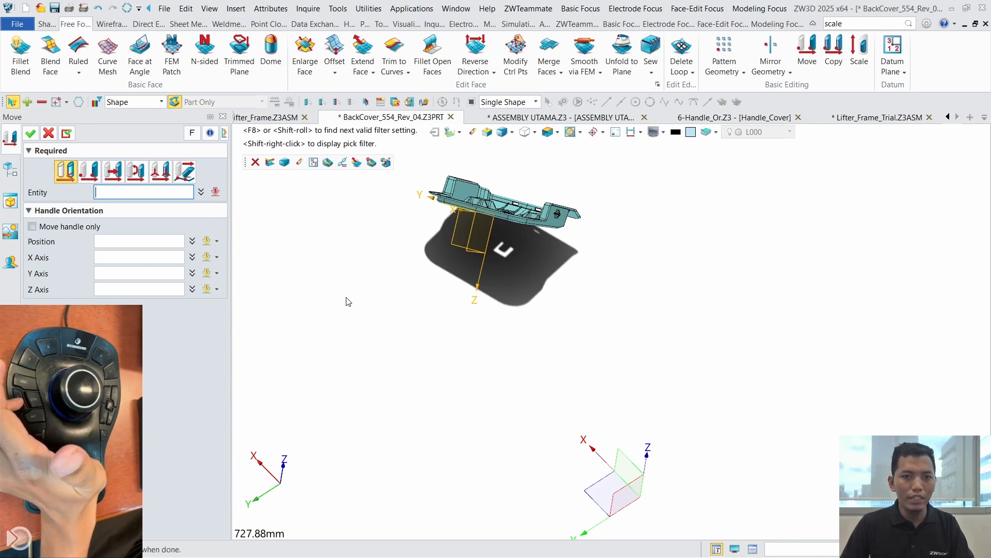
{"action": "left_click", "coordinate": [489, 212]}
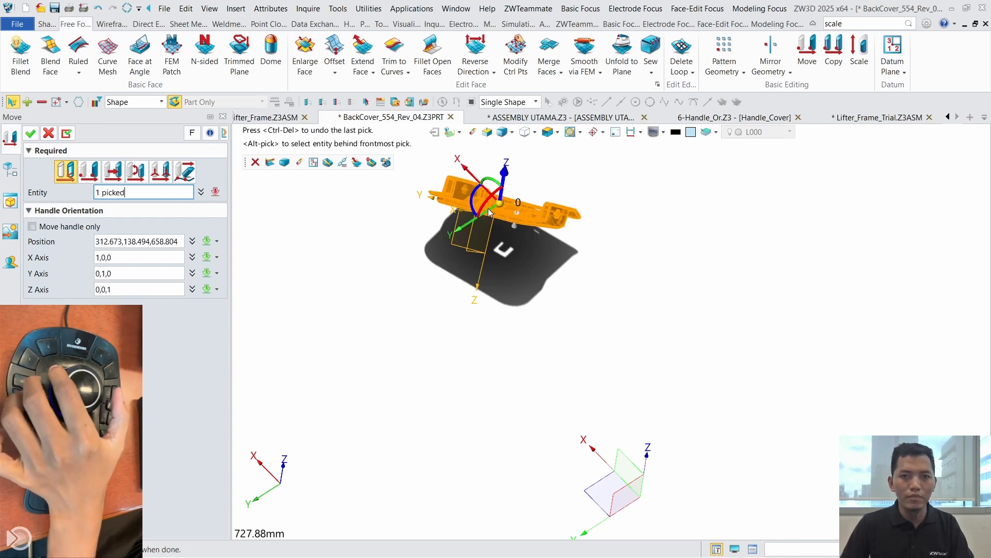
{"action": "left_click", "coordinate": [161, 171]}
{"action": "left_click", "coordinate": [135, 210]}
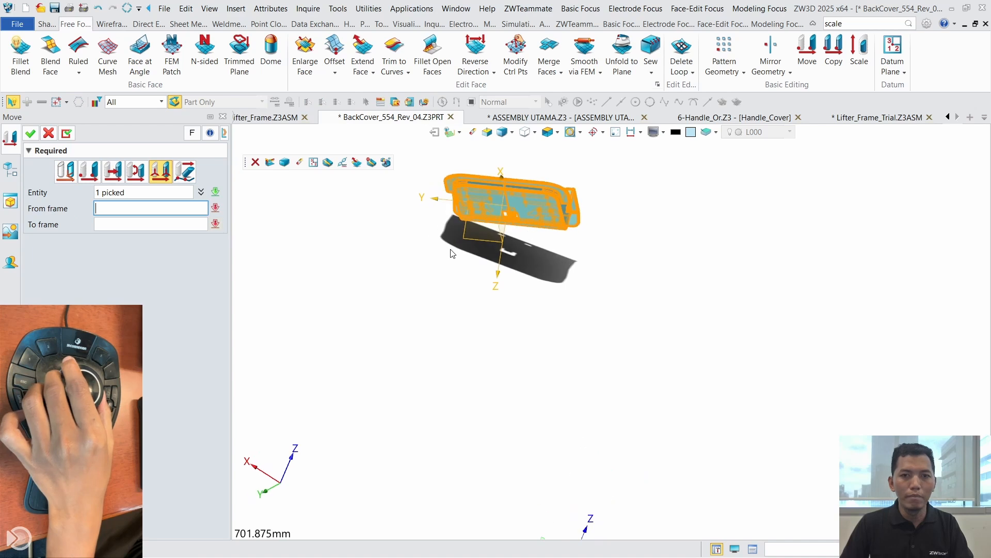
{"action": "left_click", "coordinate": [485, 192]}
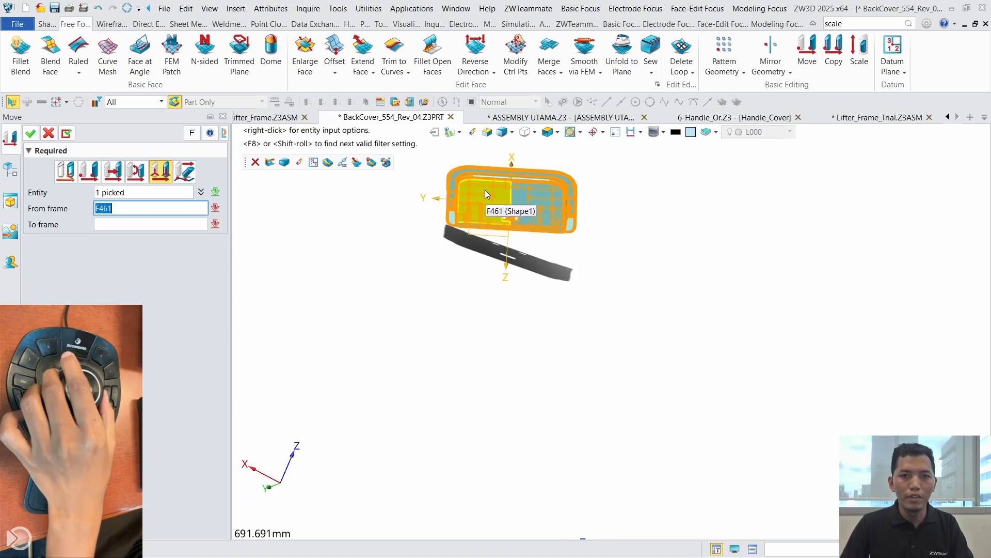
{"action": "left_click", "coordinate": [489, 239]}
{"action": "left_click", "coordinate": [541, 423]}
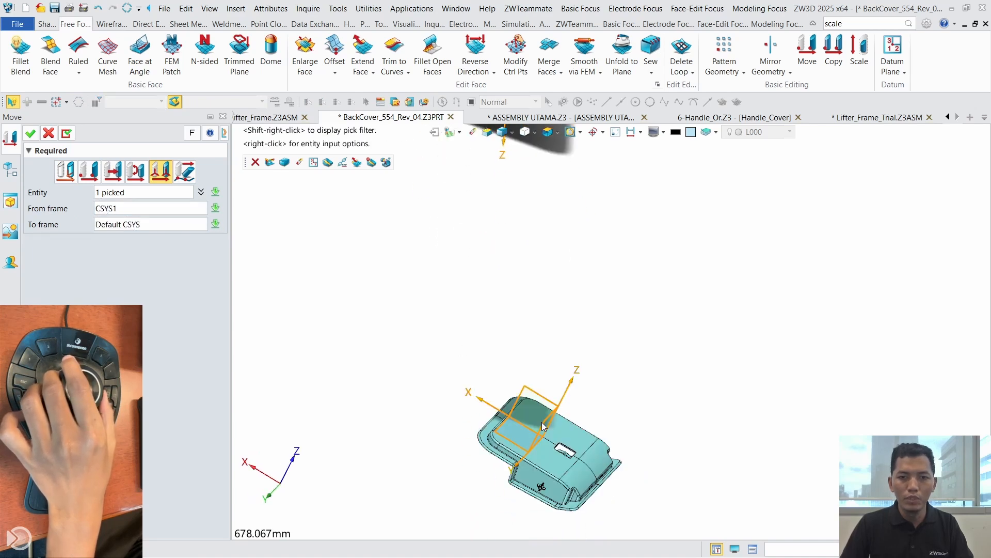
{"action": "left_click", "coordinate": [31, 133]}
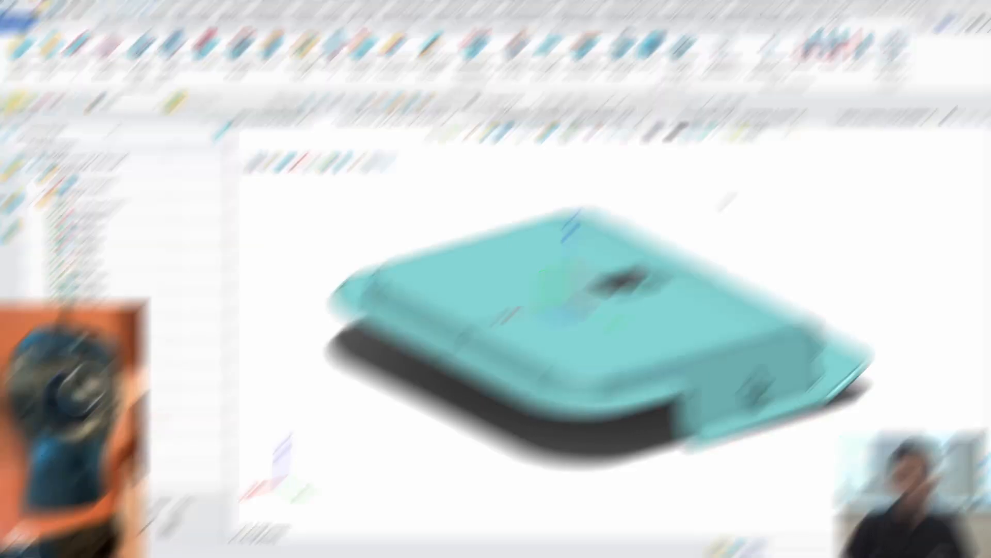
Step: Switch to the Handle_Cover part in 6-Handle_Or.Z3 and run the mold Region Analysis on the game controller cover
{"action": "key", "text": "alt+Tab"}
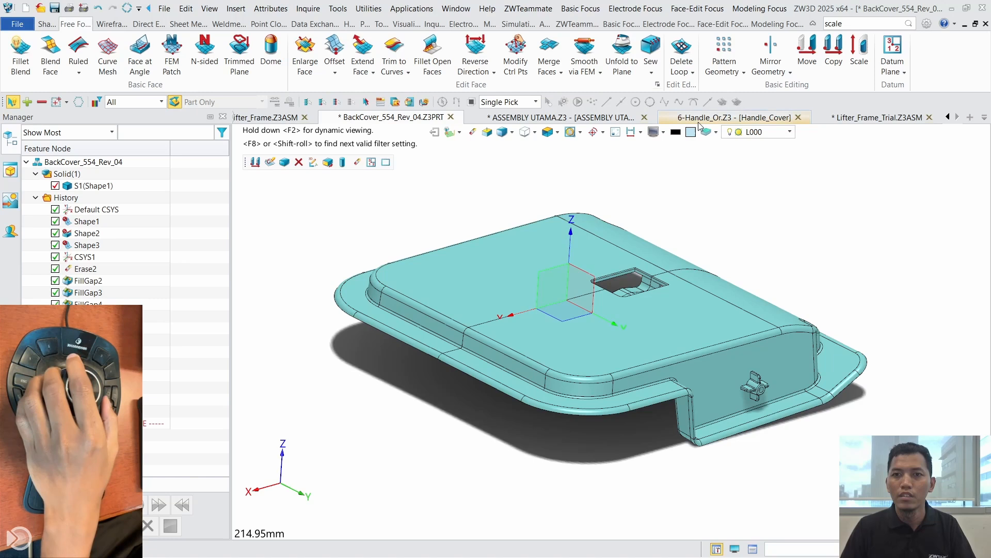
{"action": "left_click", "coordinate": [700, 121]}
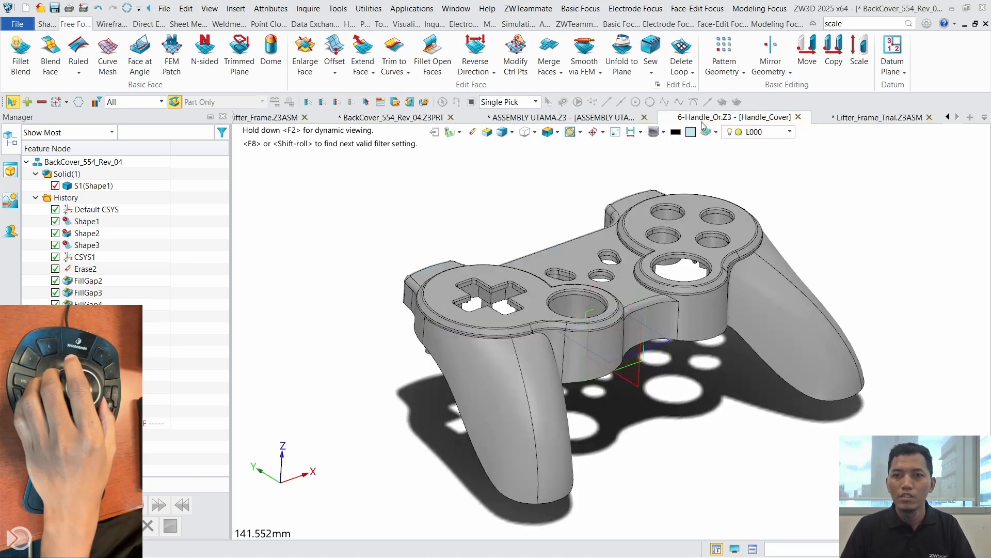
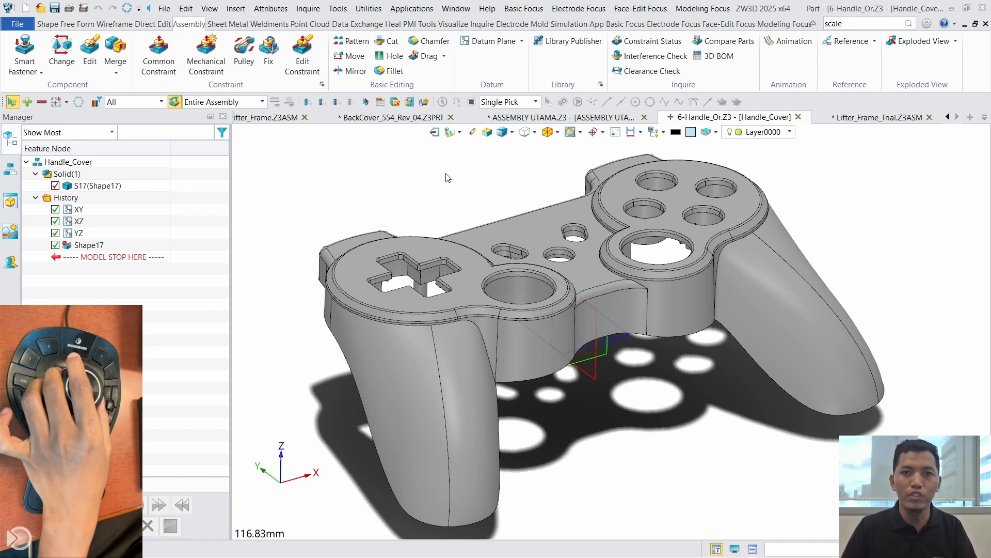
{"action": "left_click", "coordinate": [540, 24]}
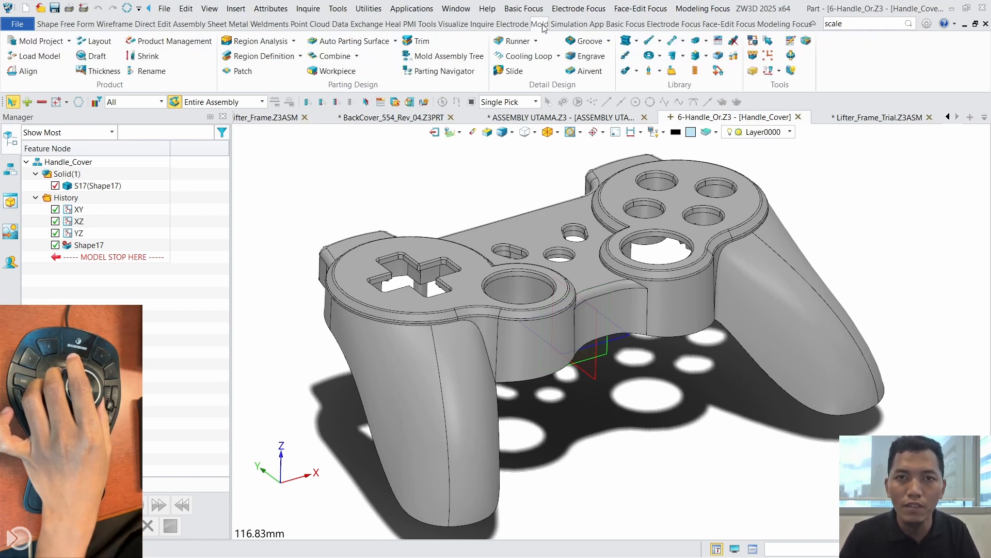
{"action": "left_click", "coordinate": [295, 42]}
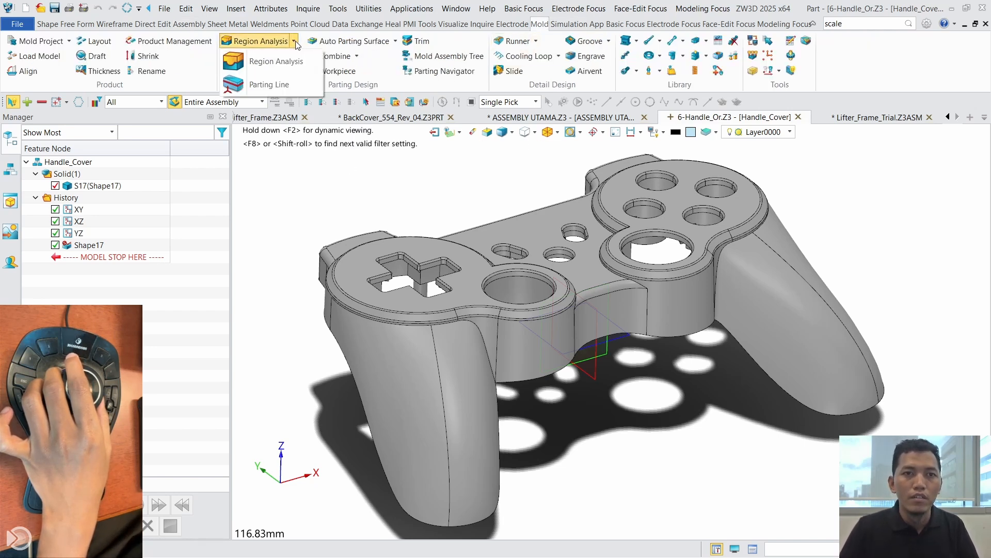
{"action": "left_click", "coordinate": [288, 65]}
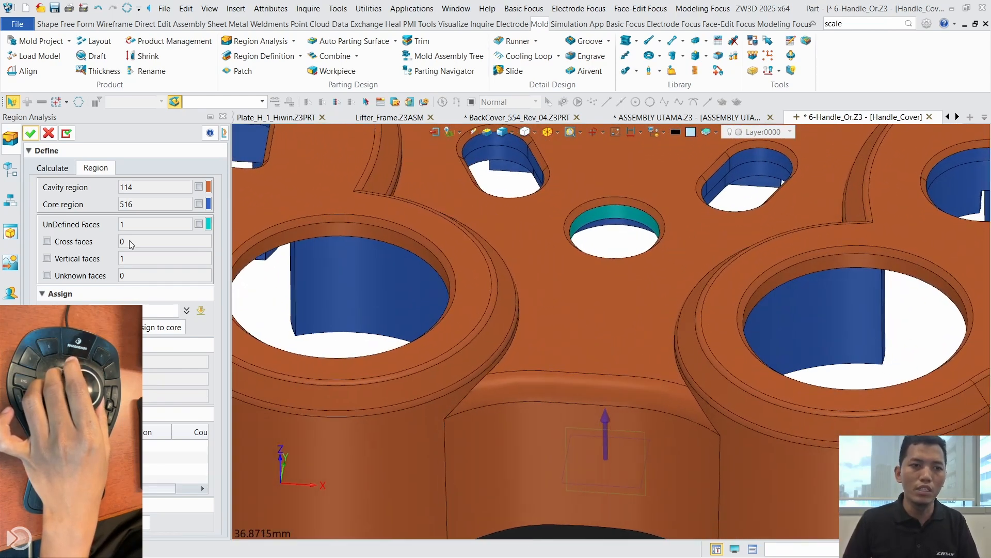
Step: Assign the undefined vertical face in the small round centre hole to the core region and apply the region analysis
{"action": "left_click", "coordinate": [199, 225]}
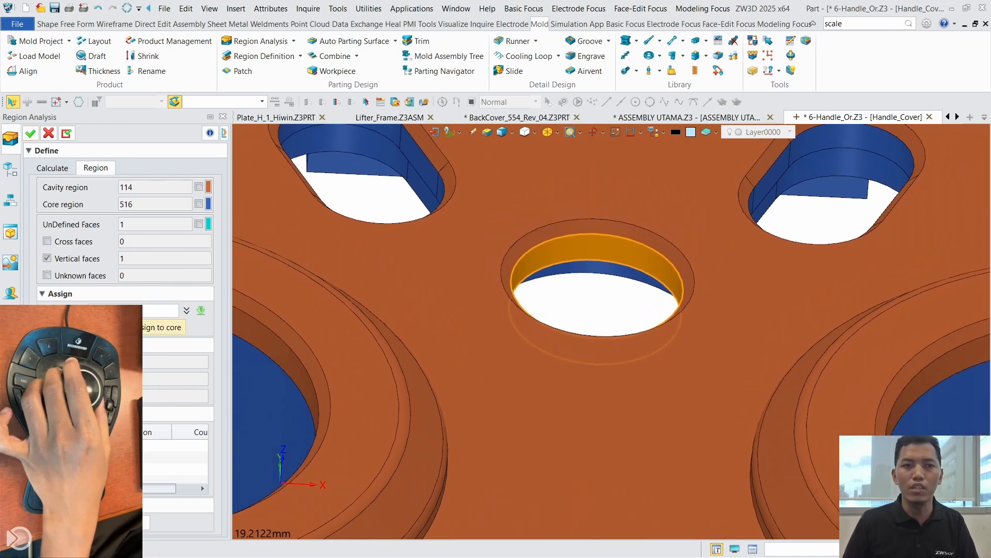
{"action": "left_click", "coordinate": [145, 331]}
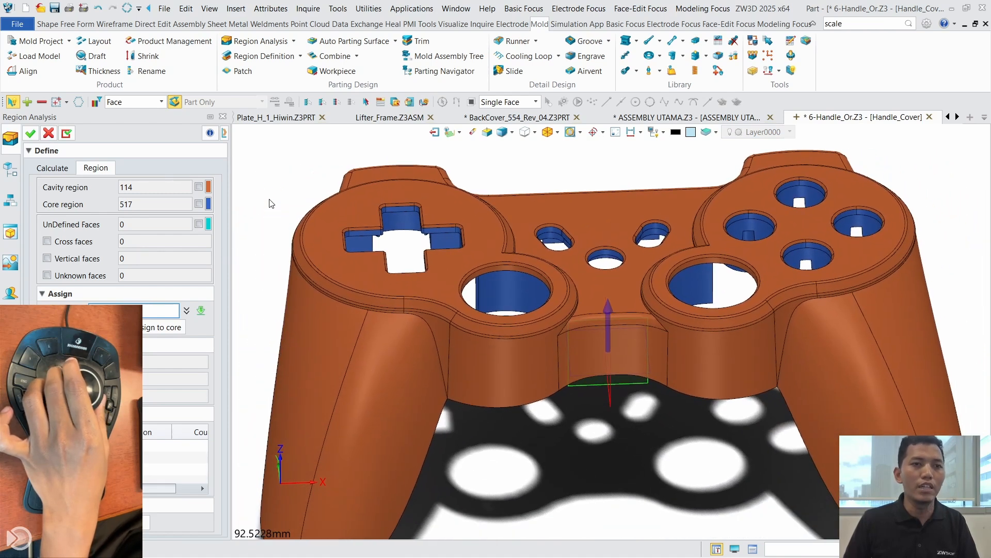
{"action": "left_click", "coordinate": [35, 135]}
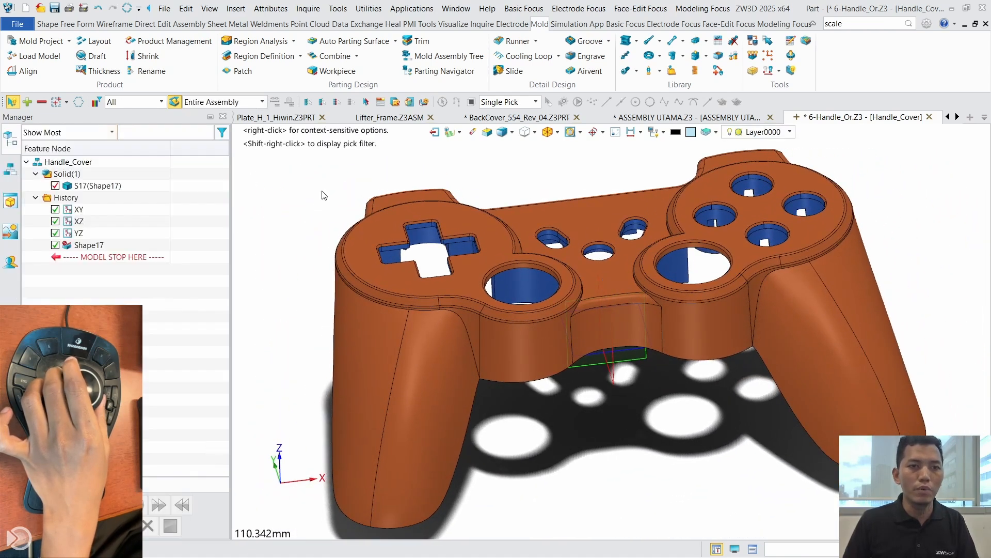
Step: Add a new region named Slider to the handle cover's region definition
{"action": "left_click", "coordinate": [281, 61]}
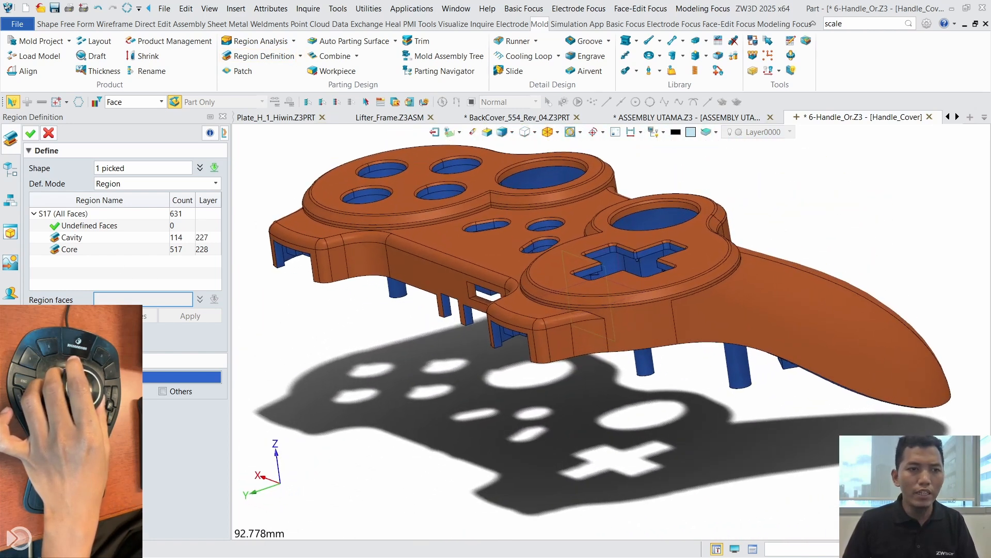
{"action": "double_click", "coordinate": [86, 281]}
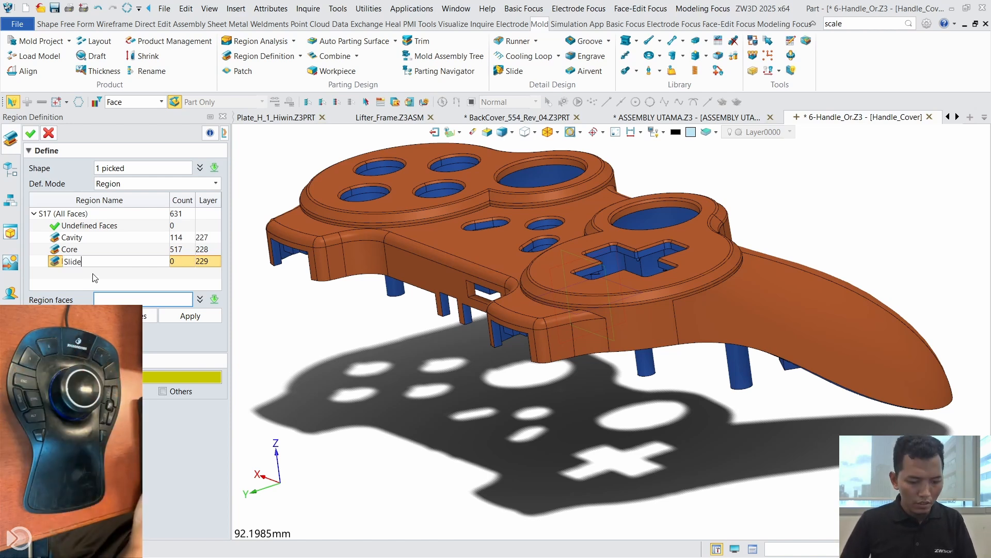
{"action": "key", "text": "Return"}
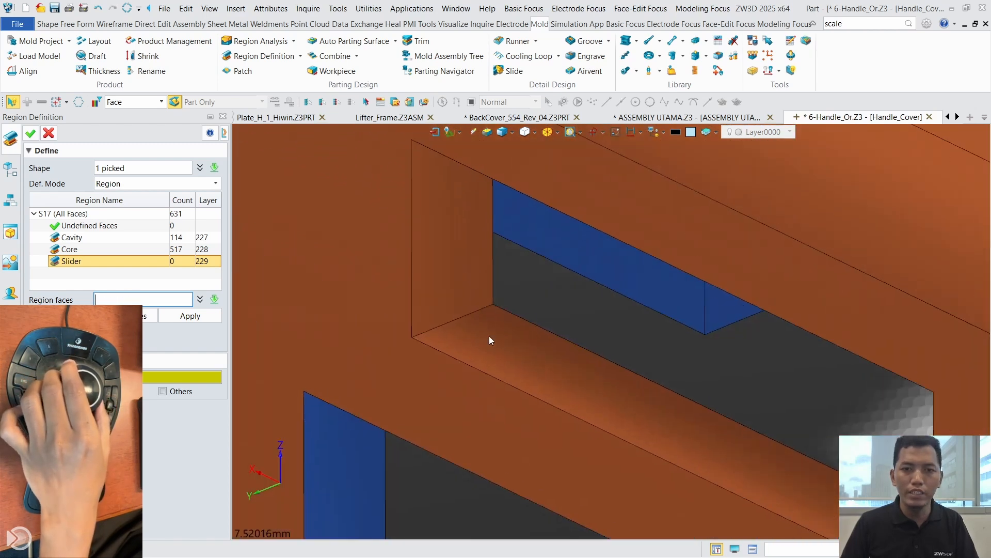
Step: Assign the four inner faces of the rectangular side slot to the Slider region and apply the definition
{"action": "left_click", "coordinate": [489, 337]}
{"action": "left_click", "coordinate": [463, 288]}
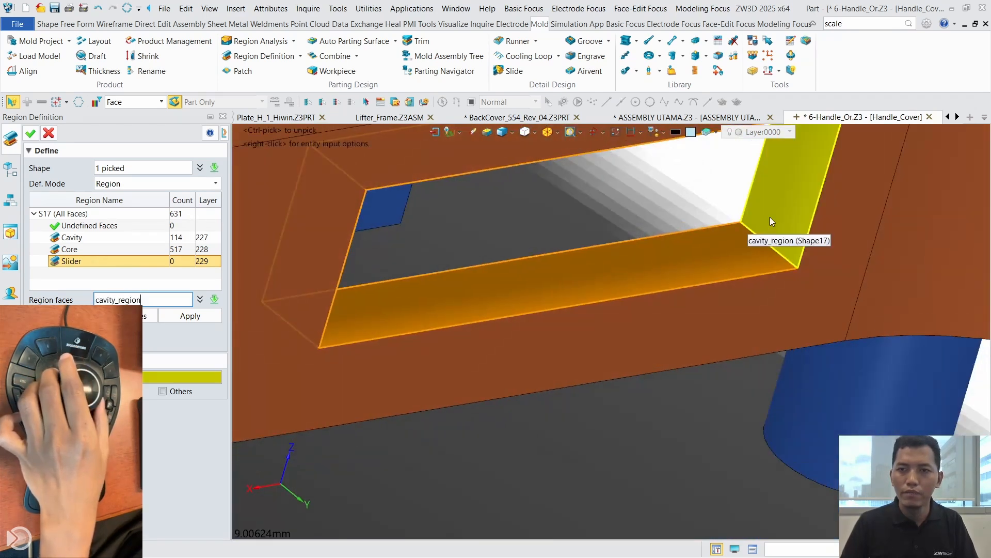
{"action": "left_click", "coordinate": [770, 217]}
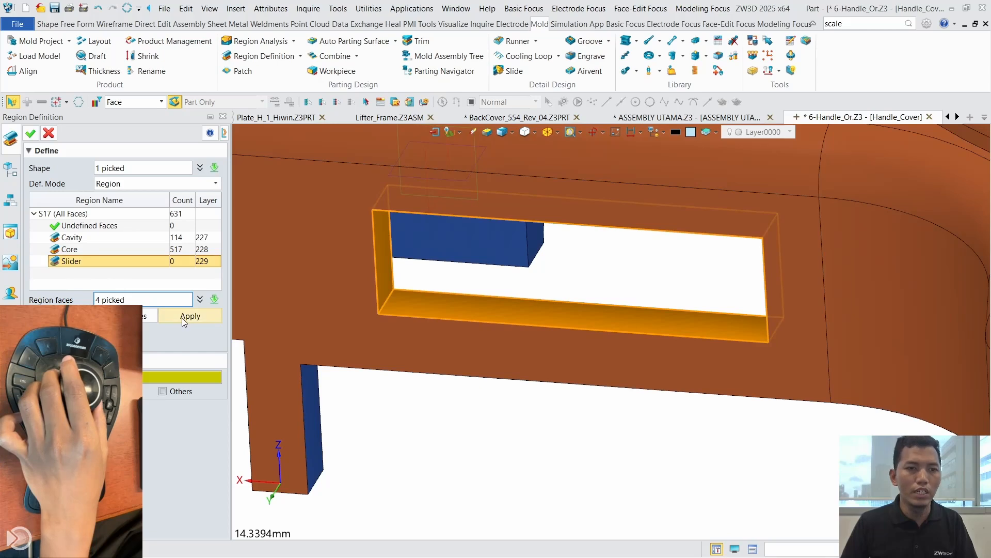
{"action": "left_click", "coordinate": [185, 318]}
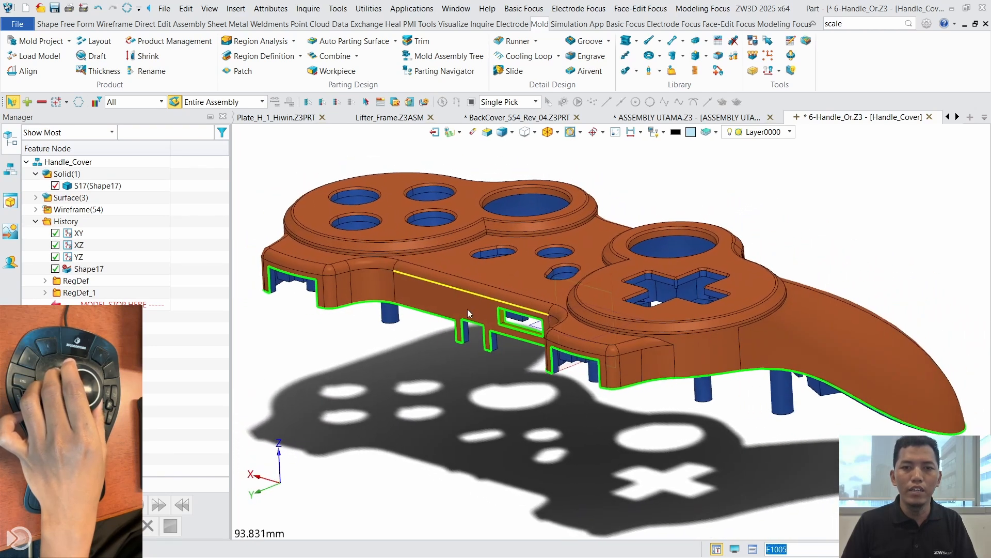
Step: Create a 100 mm extruded parting surface from the cover's outer parting lines and patch all inner hole loops
{"action": "left_click", "coordinate": [363, 46]}
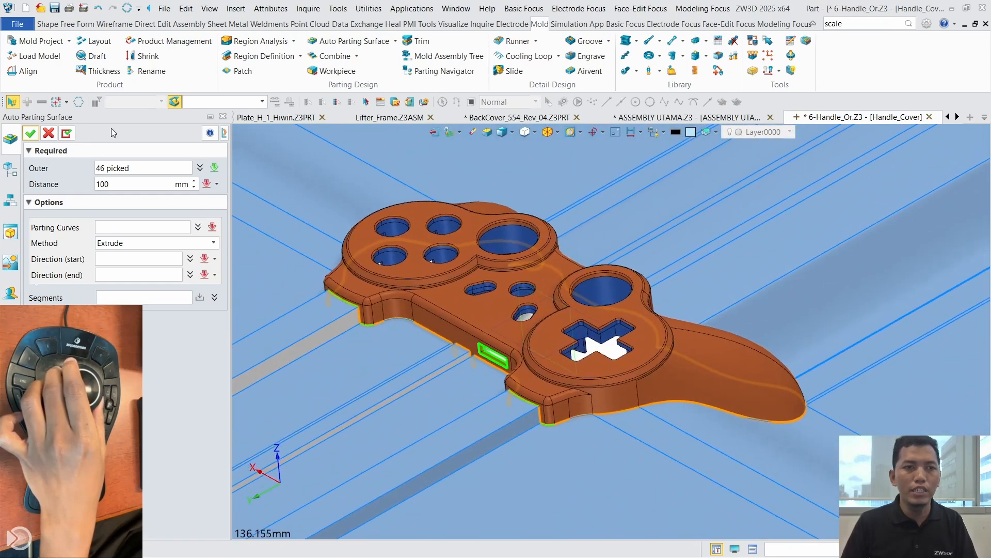
{"action": "left_click", "coordinate": [30, 135]}
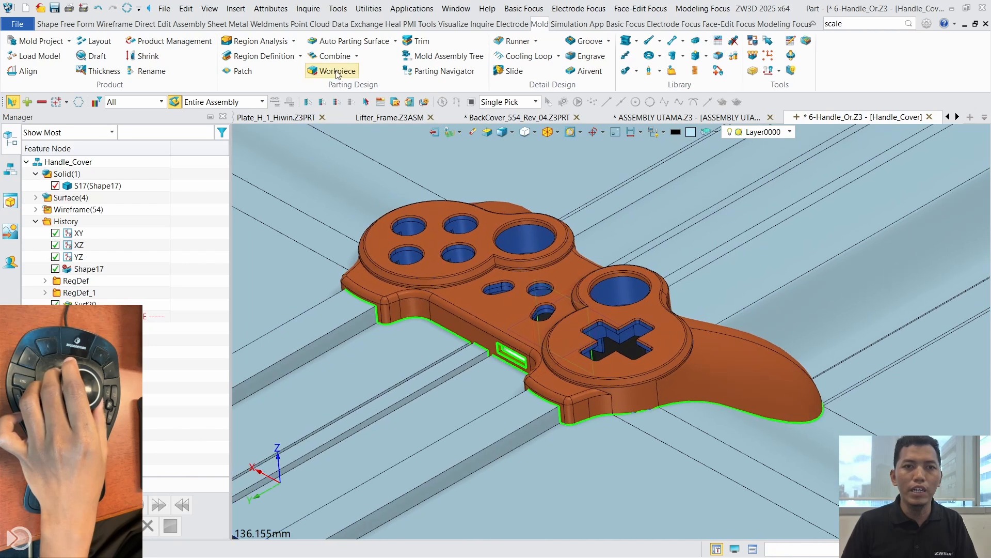
{"action": "left_click", "coordinate": [248, 73]}
{"action": "left_click", "coordinate": [492, 271]}
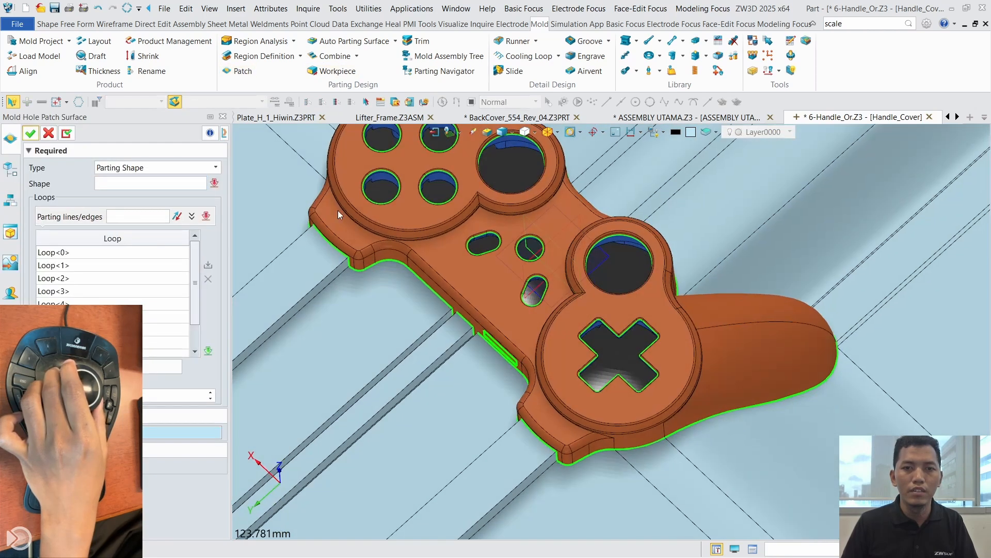
{"action": "left_click", "coordinate": [67, 133]}
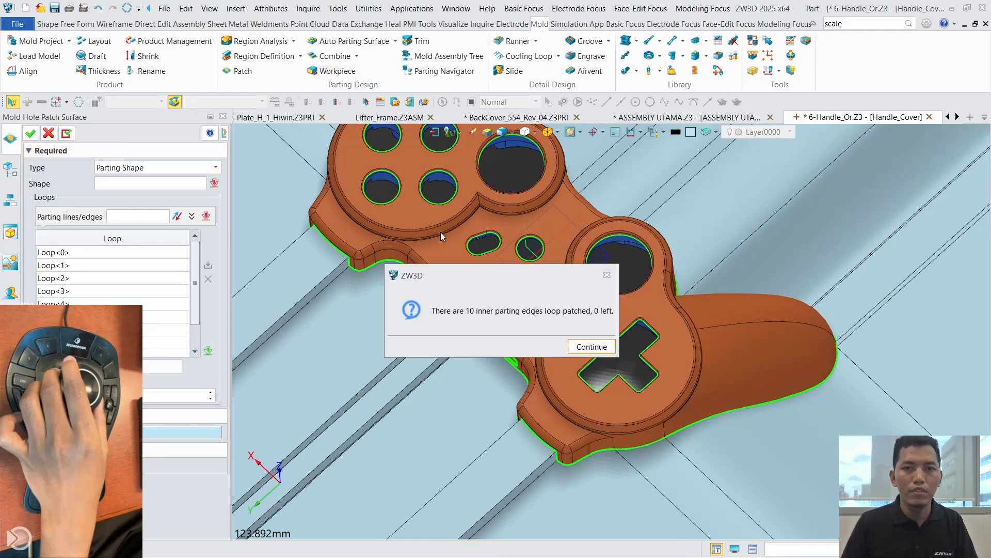
{"action": "left_click", "coordinate": [593, 345]}
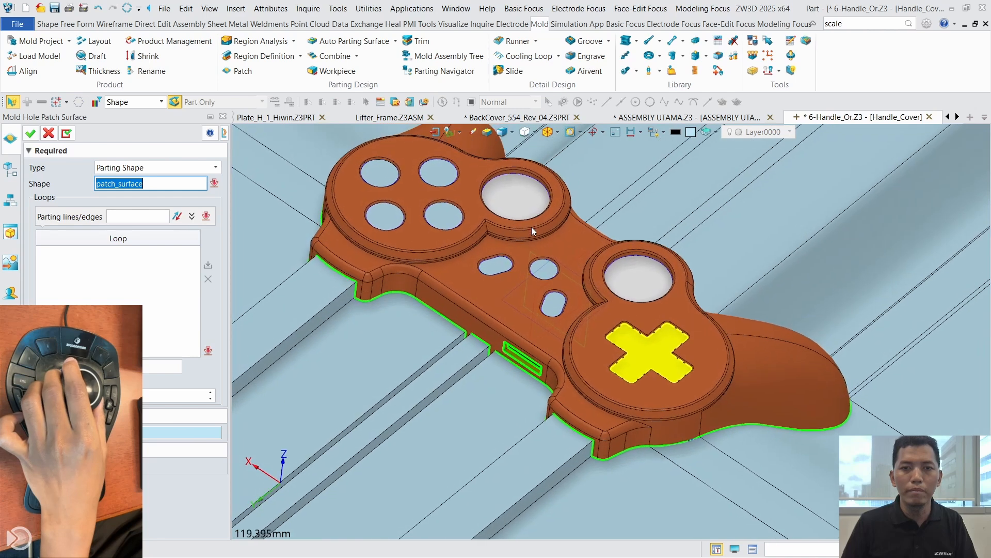
Step: Use Segmented Parting Surface to extrude Segment 2, the side slot's outer edge loop, outward by 100 mm
{"action": "left_click", "coordinate": [611, 246]}
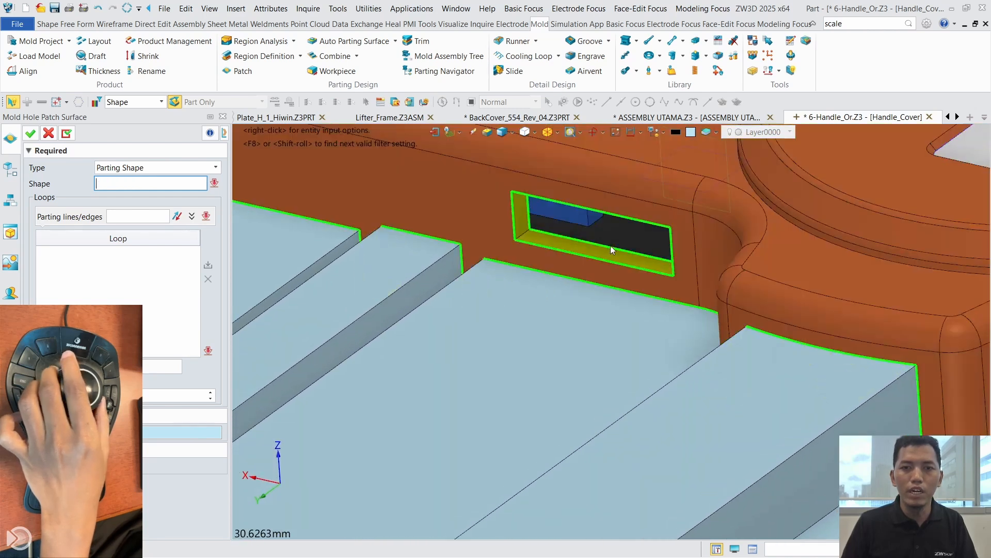
{"action": "left_click", "coordinate": [528, 224]}
{"action": "left_click", "coordinate": [519, 220]}
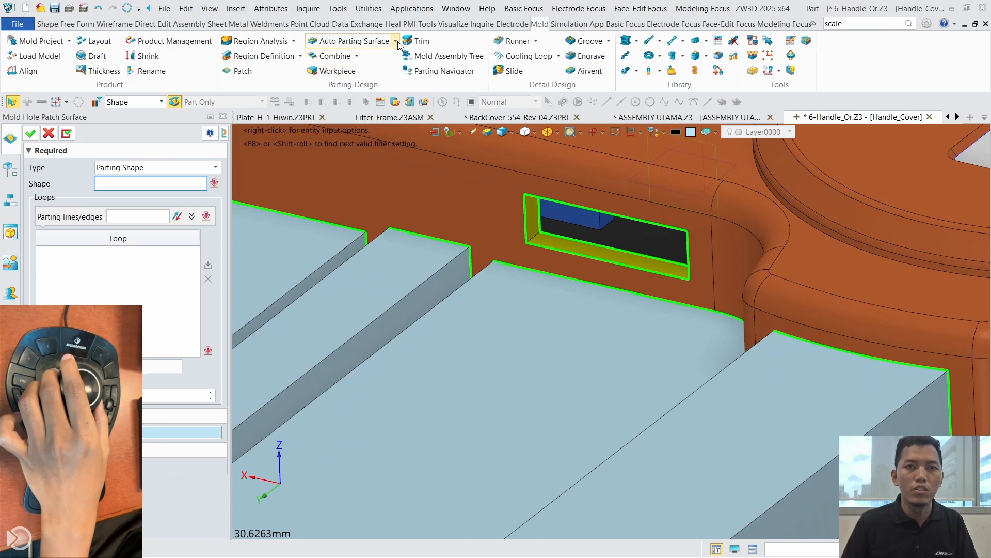
{"action": "left_click", "coordinate": [396, 42]}
{"action": "left_click", "coordinate": [390, 85]}
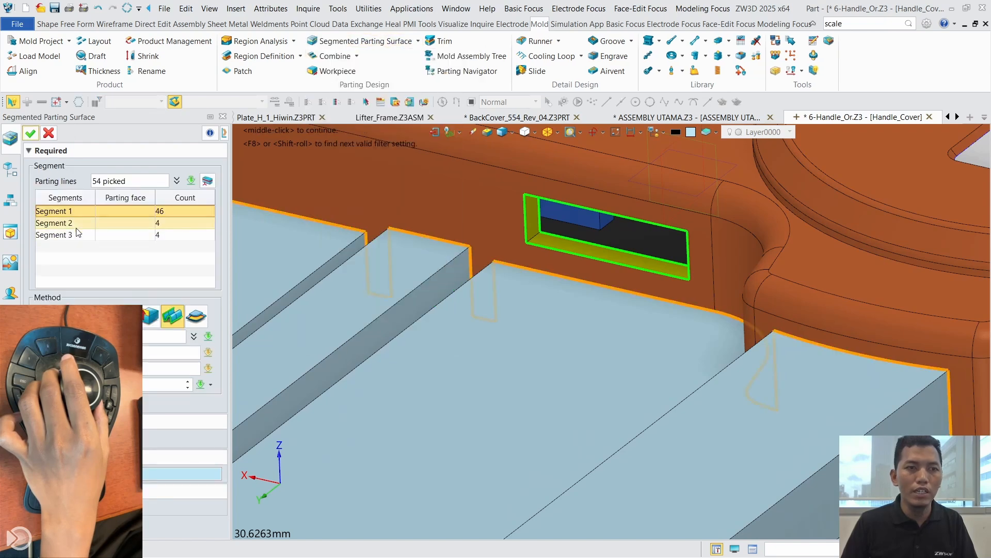
{"action": "left_click", "coordinate": [71, 228]}
{"action": "left_click", "coordinate": [127, 316]}
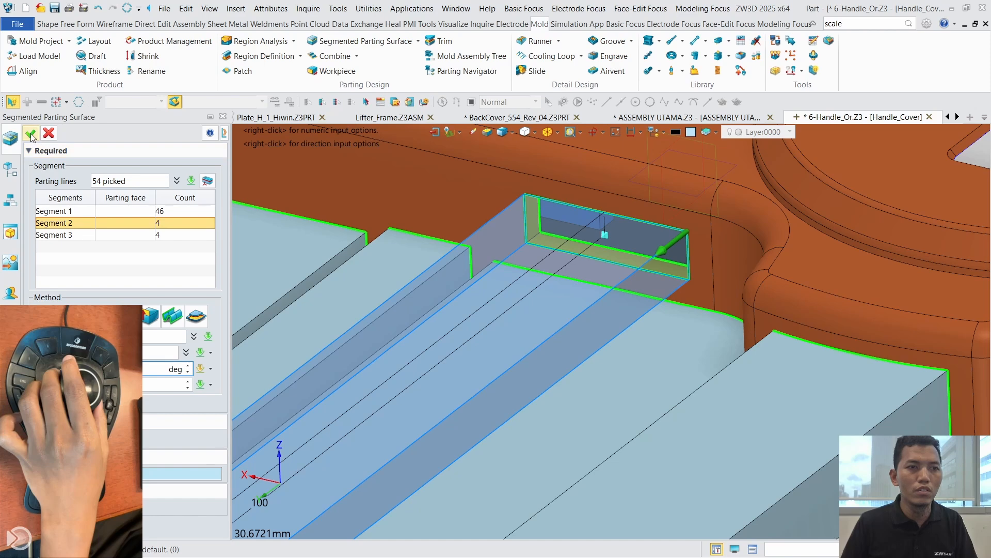
{"action": "middle_click", "coordinate": [127, 316]}
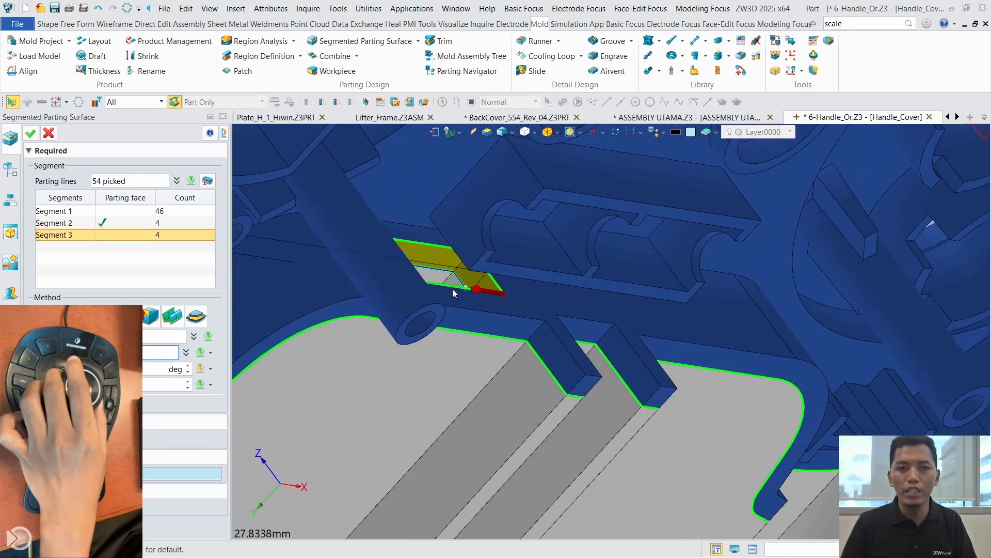
Step: Try to build a parting face for Segment 3 on the side slot's inner edge loop
{"action": "left_click", "coordinate": [479, 259]}
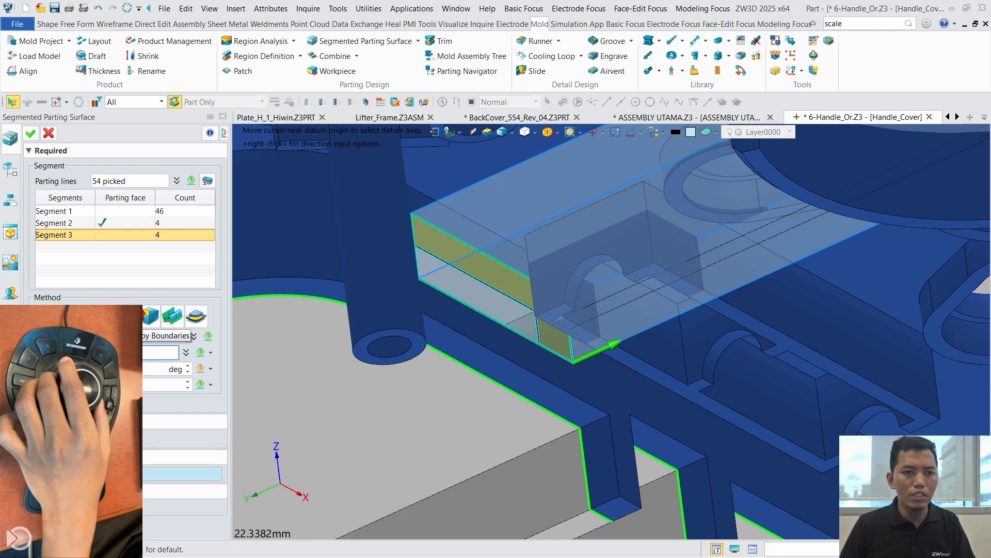
{"action": "left_click", "coordinate": [105, 317]}
{"action": "left_click", "coordinate": [37, 136]}
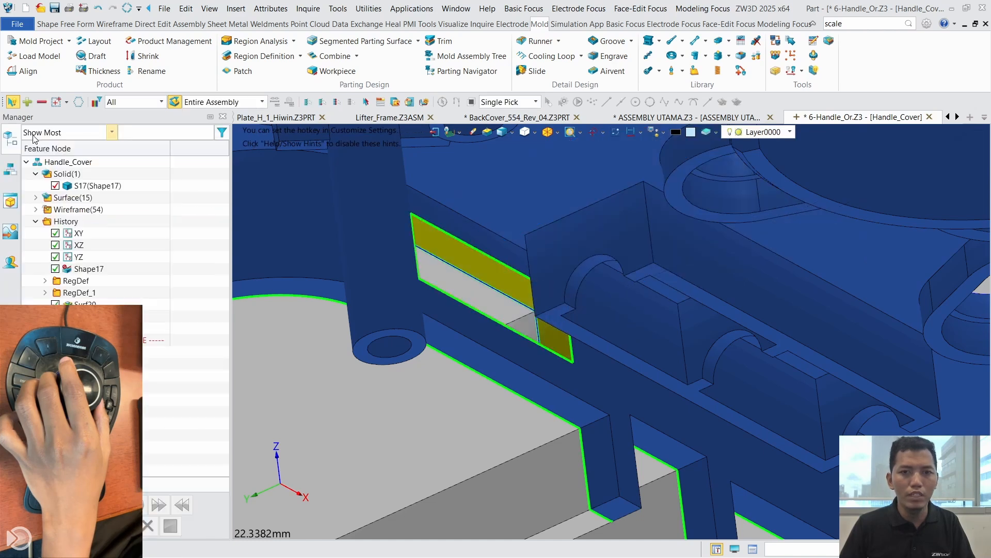
Step: Reopen Segmented Parting Surface and create a parting face for Segment 3 across the side slot's inner opening
{"action": "left_click", "coordinate": [355, 43]}
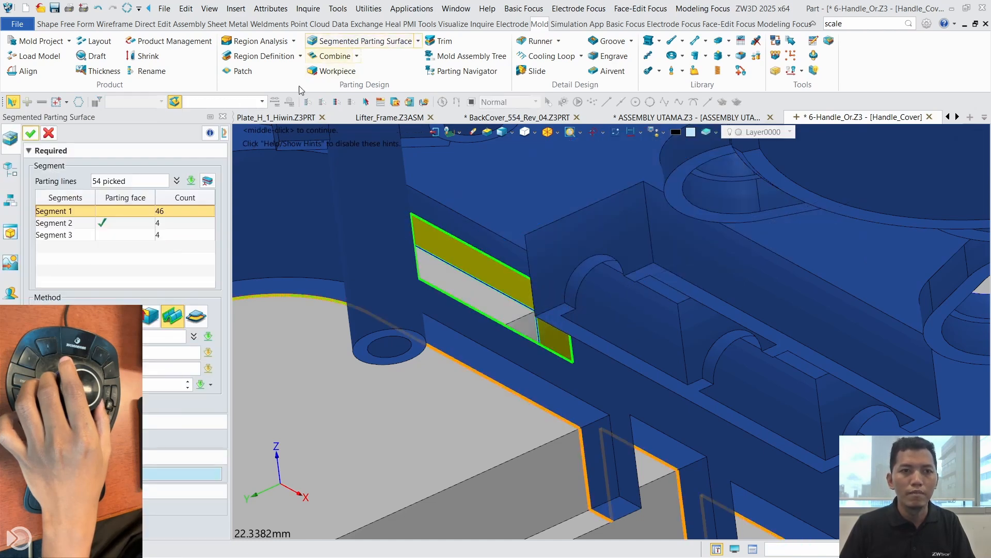
{"action": "left_click", "coordinate": [72, 235]}
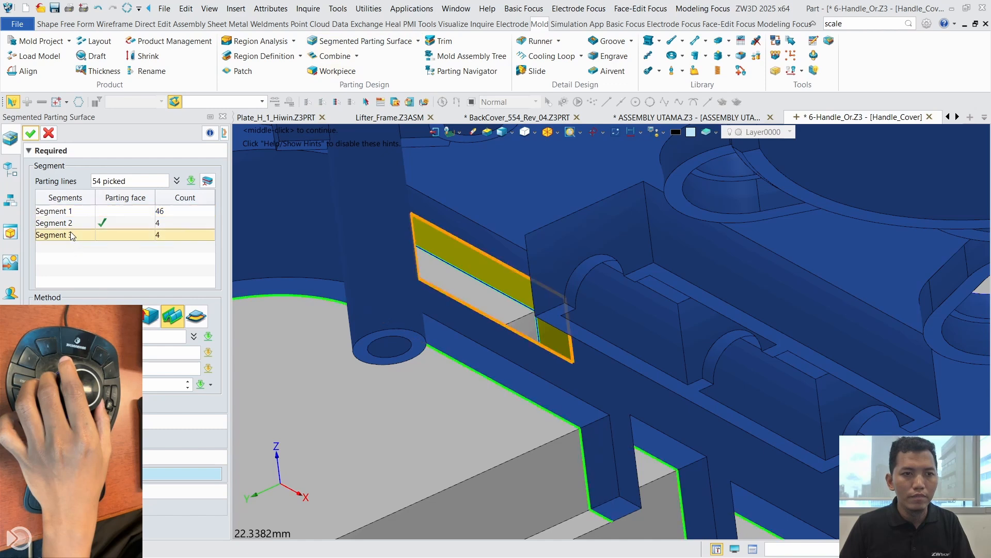
{"action": "left_click", "coordinate": [126, 316]}
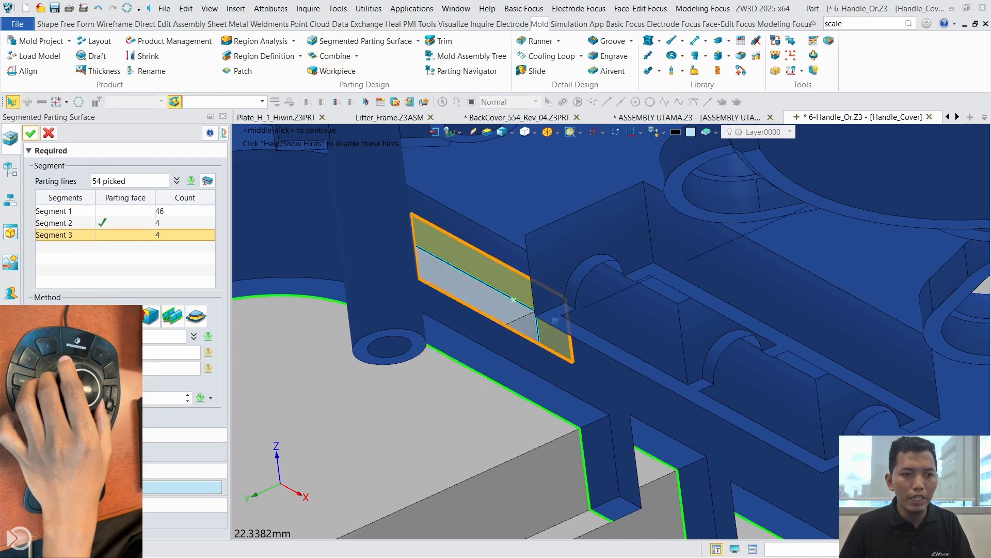
{"action": "left_click", "coordinate": [82, 417]}
{"action": "left_click", "coordinate": [32, 134]}
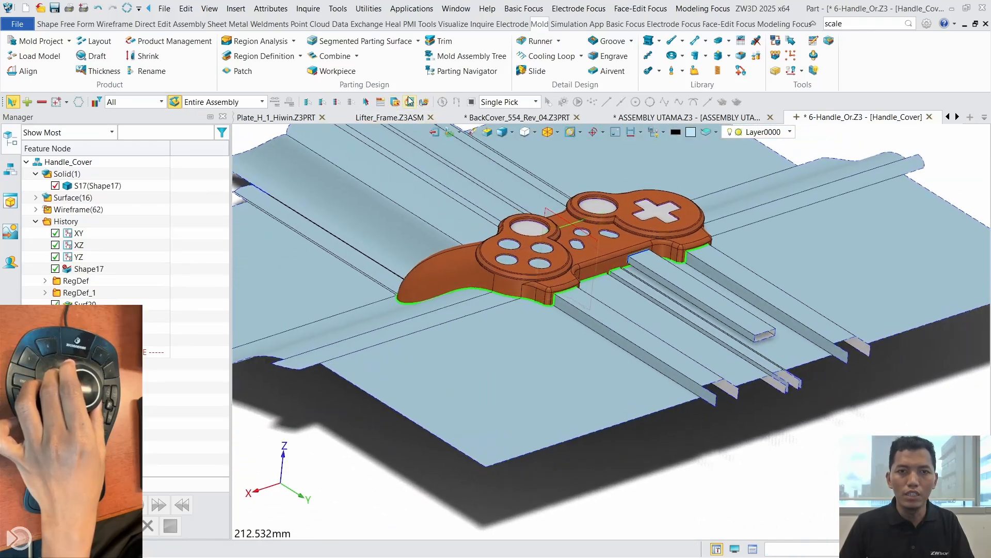
Step: Create a 240 x 150 x 70 mm block workpiece around the cover and trim it into Cavity, Core and Slider_1, extracted as components
{"action": "left_click", "coordinate": [348, 76]}
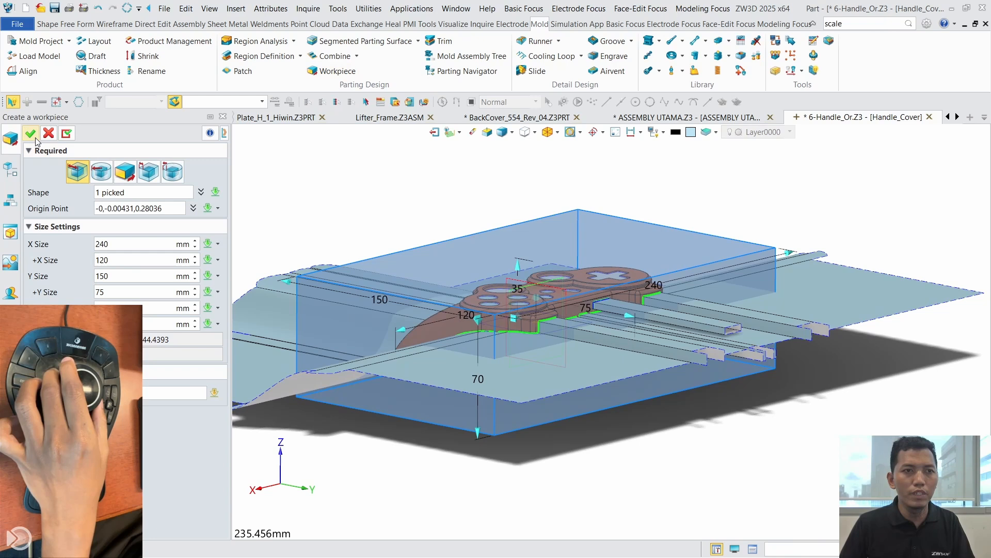
{"action": "left_click", "coordinate": [35, 138]}
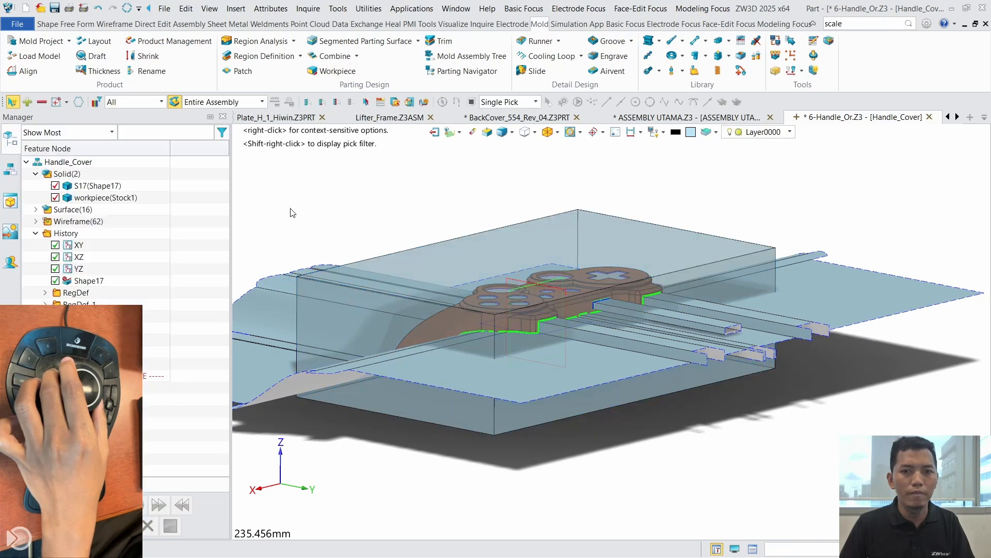
{"action": "left_click", "coordinate": [440, 43]}
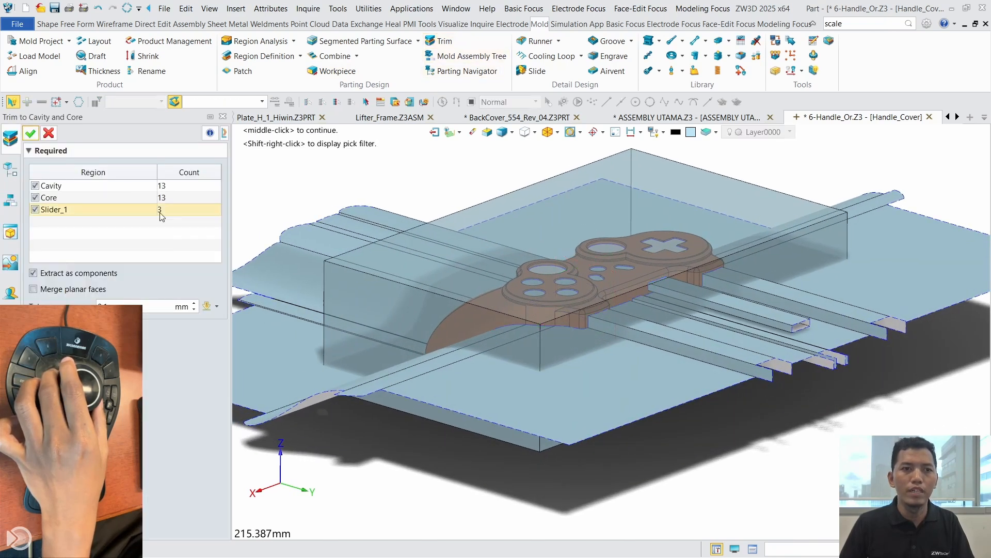
{"action": "middle_click", "coordinate": [447, 203]}
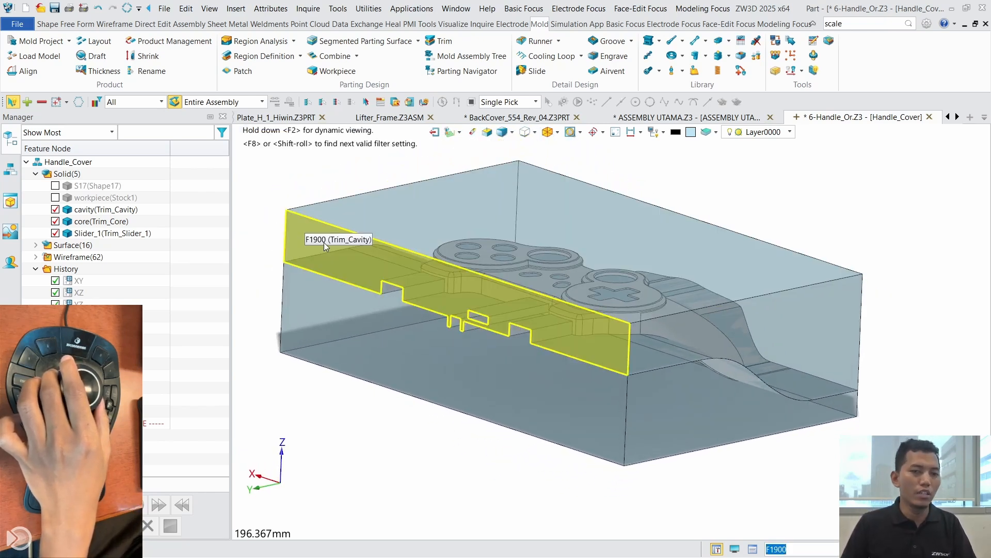
Step: Hide and show the cavity and core solids in turn to inspect each trimmed mold part and the slider
{"action": "left_click", "coordinate": [55, 210]}
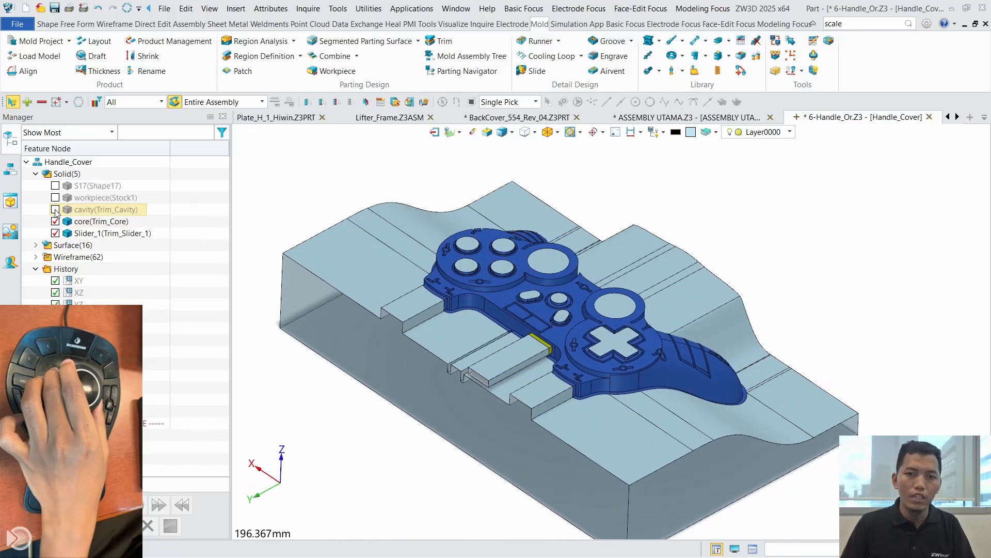
{"action": "left_click", "coordinate": [55, 209]}
{"action": "left_click", "coordinate": [56, 222]}
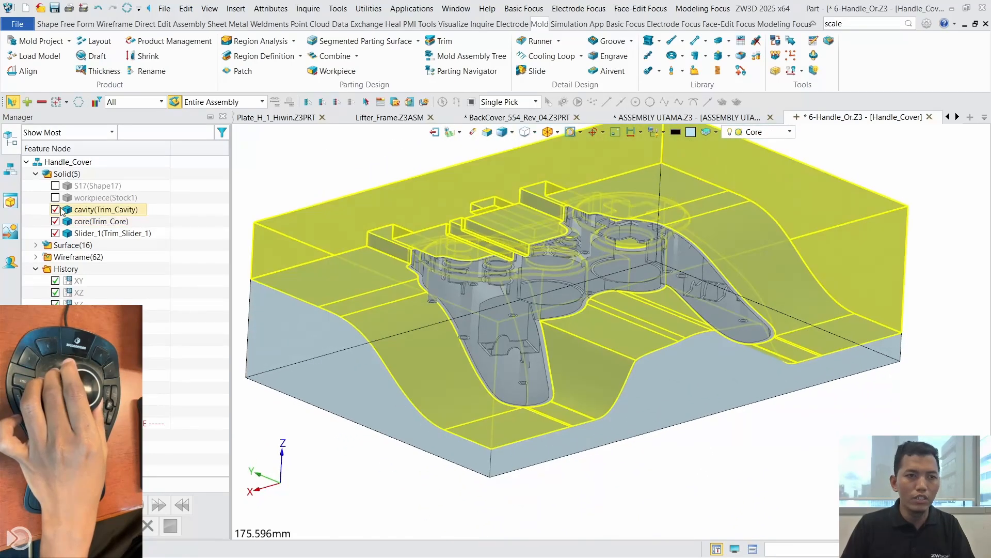
{"action": "left_click", "coordinate": [55, 210]}
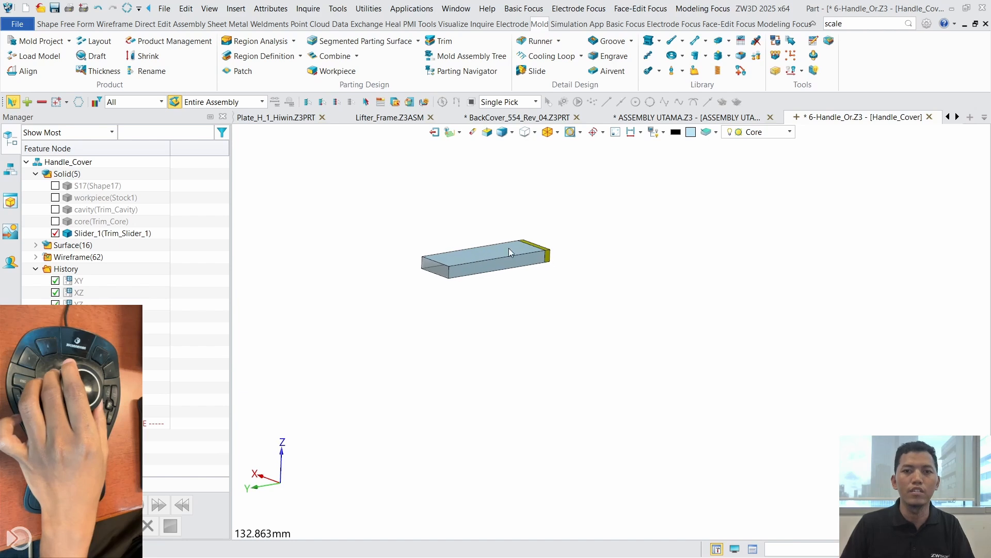
{"action": "left_click", "coordinate": [55, 221]}
{"action": "left_click", "coordinate": [55, 209]}
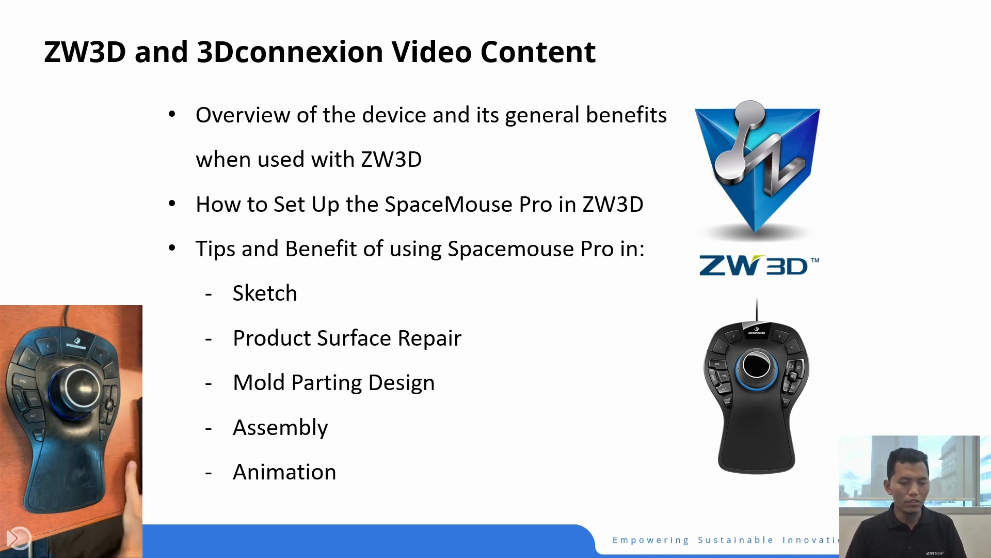
Step: Return from the slides to ZW3D and look through the open files from ASSEMBLY UTAMA to Plate_H_1_Hiwin
{"action": "key", "text": "alt+Tab"}
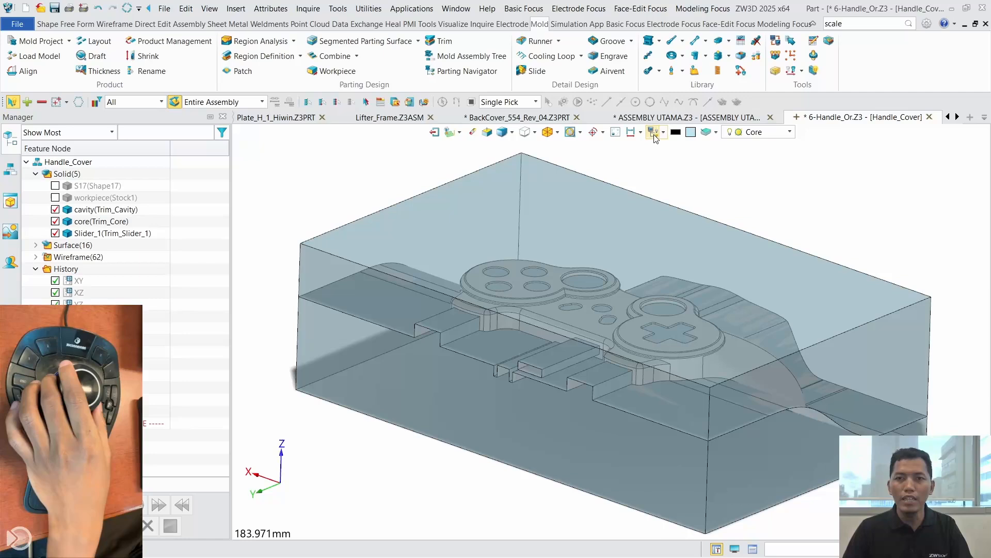
{"action": "left_click", "coordinate": [621, 119]}
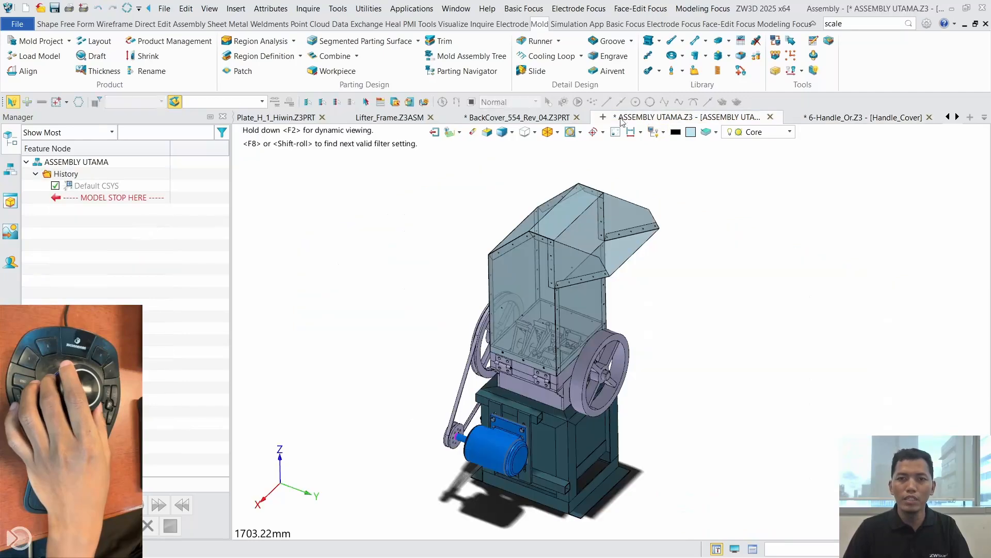
{"action": "key", "text": "ctrl+shift+Tab"}
{"action": "key", "text": "ctrl+shift+Tab"}
{"action": "key", "text": "ctrl+shift+Tab"}
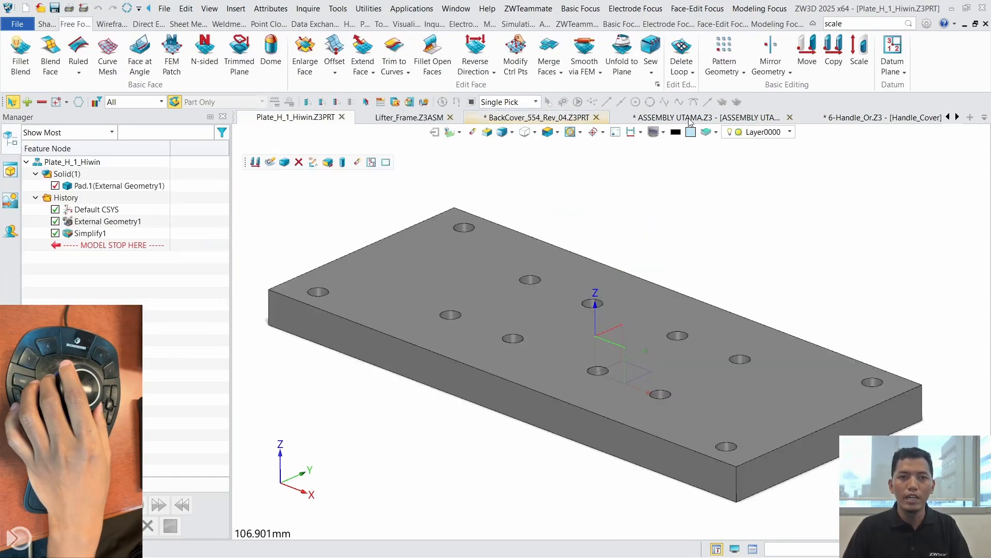
Step: Switch to the Basket_Magazine_7.0 assembly and slide the vertical KK_130 linear slider along its housing
{"action": "left_click", "coordinate": [949, 117]}
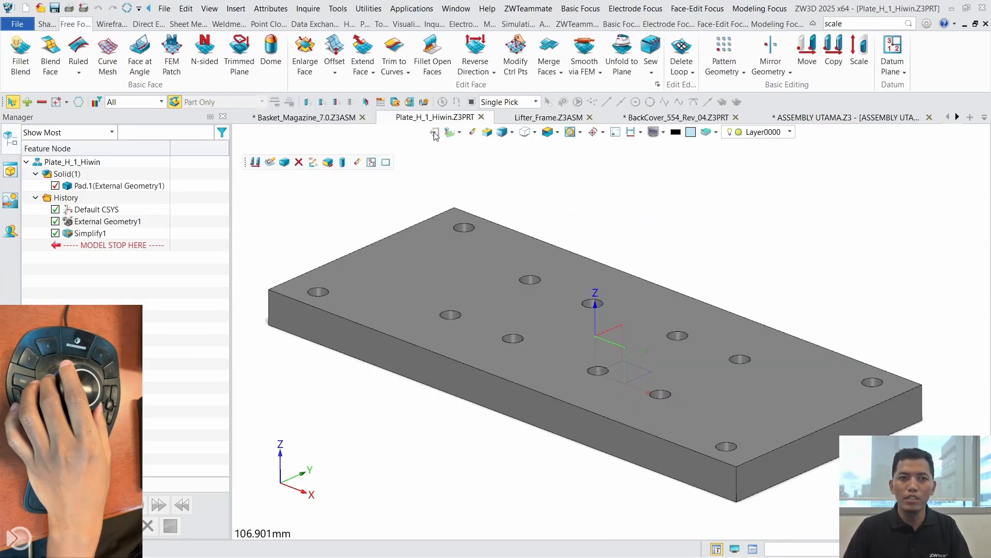
{"action": "key", "text": "ctrl+shift+Tab"}
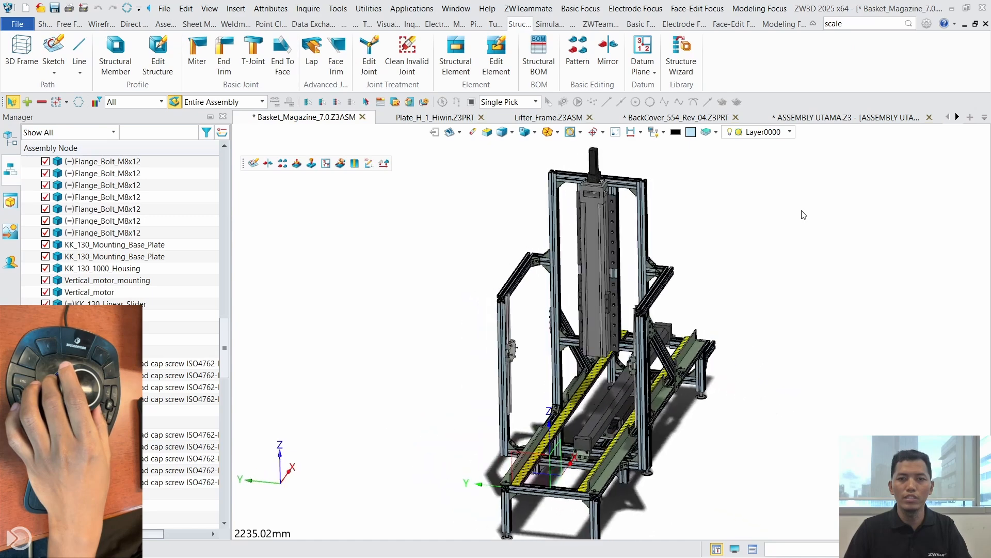
{"action": "left_click_drag", "start_coordinate": [601, 280], "coordinate": [595, 264]}
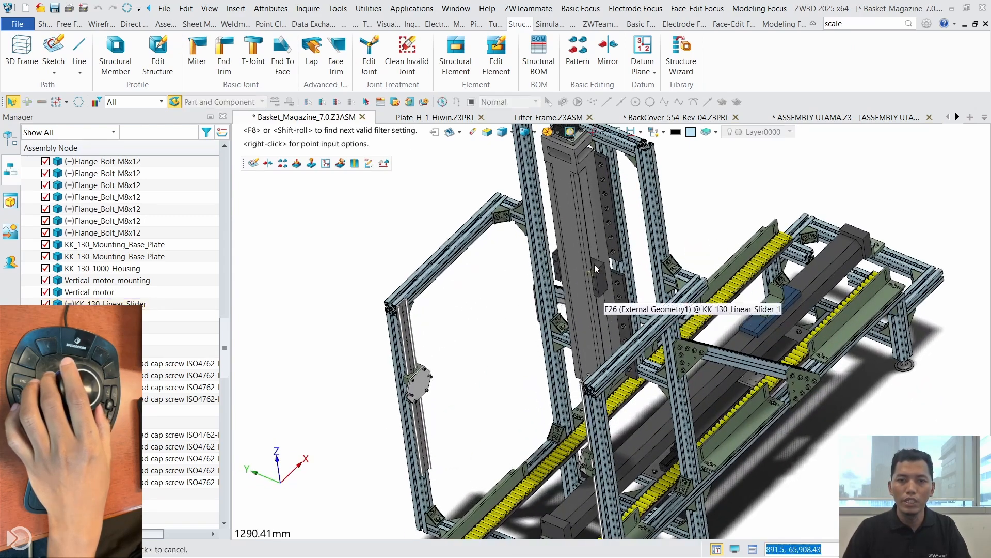
{"action": "left_click_drag", "start_coordinate": [613, 321], "coordinate": [614, 298]}
{"action": "mouse_move", "coordinate": [600, 264]}
{"action": "left_mouse_down"}
{"action": "mouse_move", "coordinate": [611, 296]}
{"action": "mouse_move", "coordinate": [616, 253]}
{"action": "left_mouse_up"}
{"action": "left_click_drag", "start_coordinate": [616, 306], "coordinate": [614, 283]}
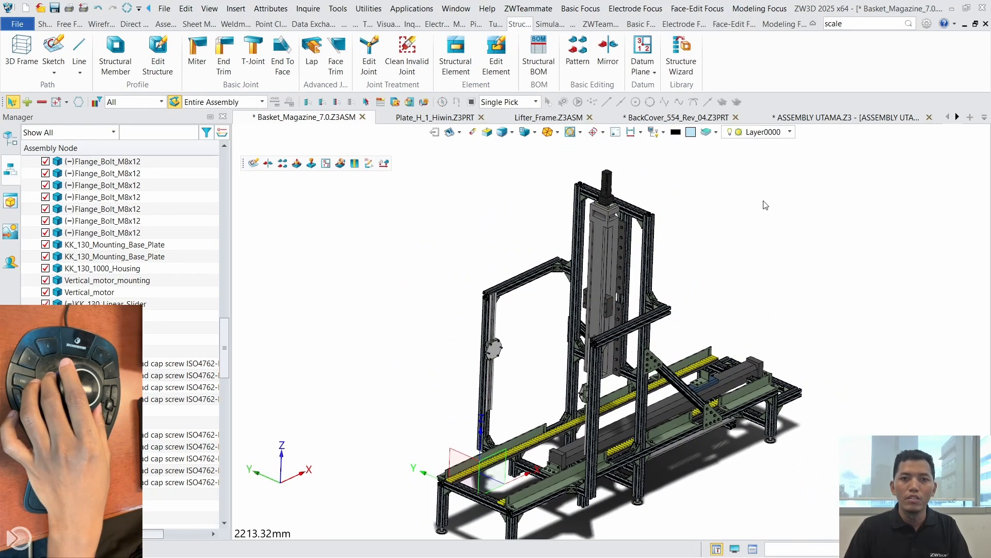
Step: Switch to the BackCover_554_Rev_04 part
{"action": "left_click", "coordinate": [694, 118]}
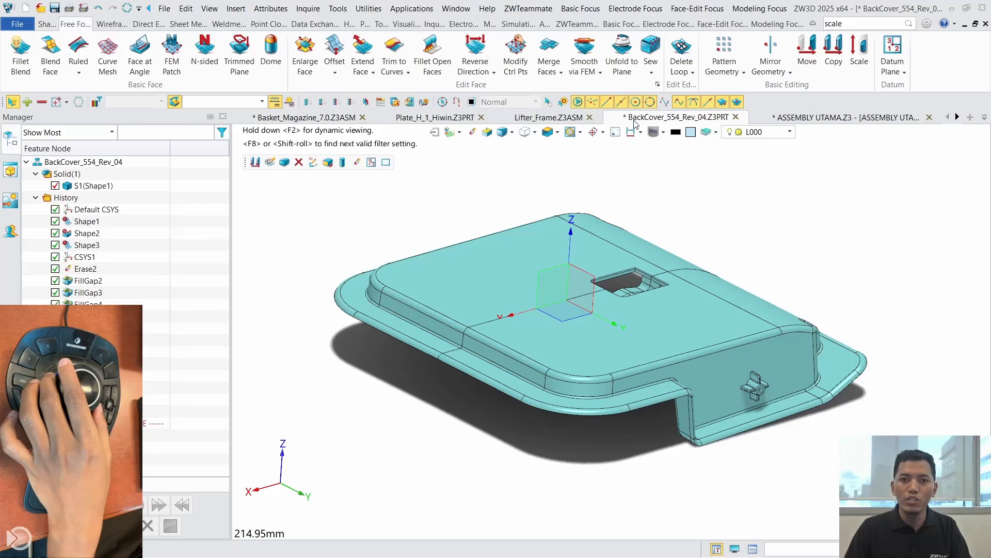
Step: View the Lifter_Frame assembly, return to Basket_Magazine_7.0, and insert Lifter_Frame.Z3ASM beside the machine without adding constraints in the insertion dialog
{"action": "left_click", "coordinate": [568, 118]}
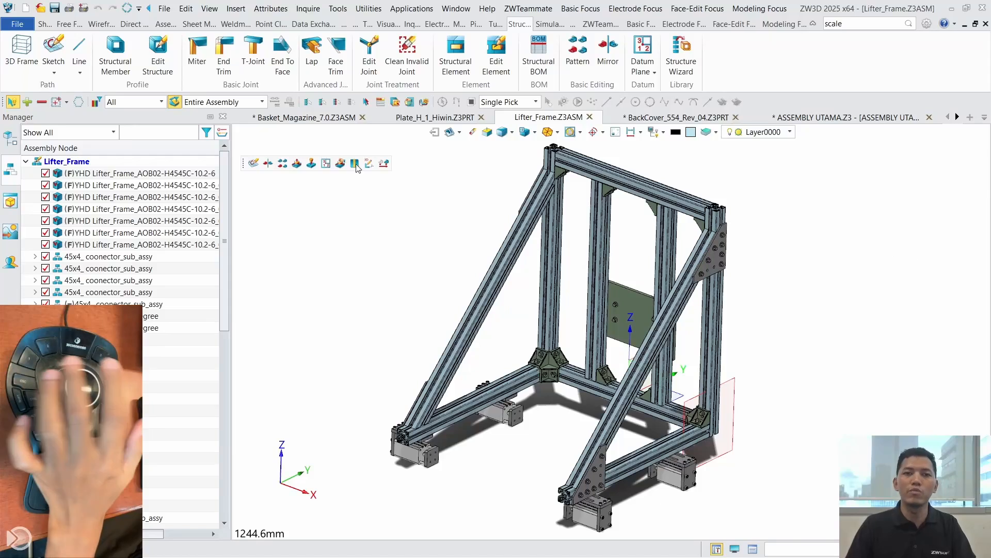
{"action": "left_click", "coordinate": [306, 119]}
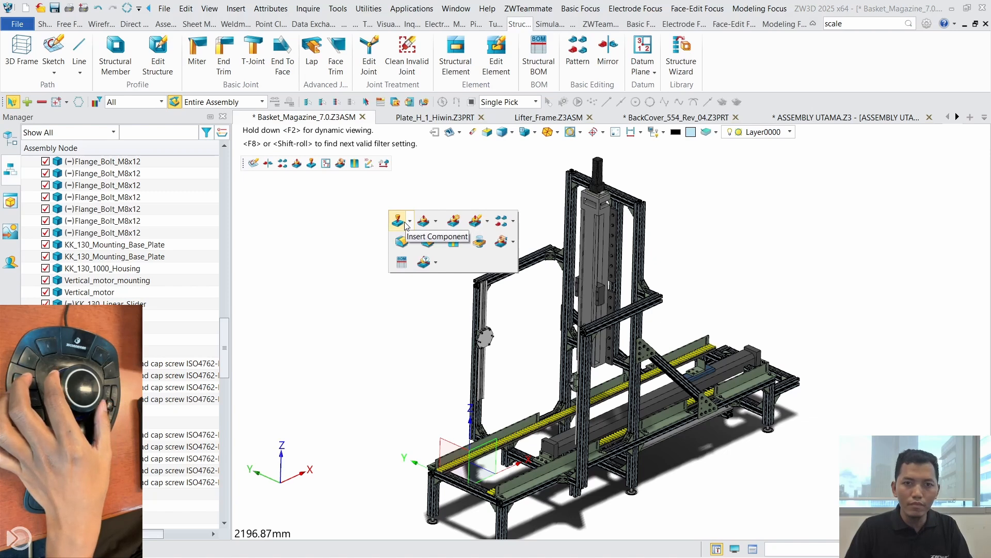
{"action": "left_click", "coordinate": [398, 221]}
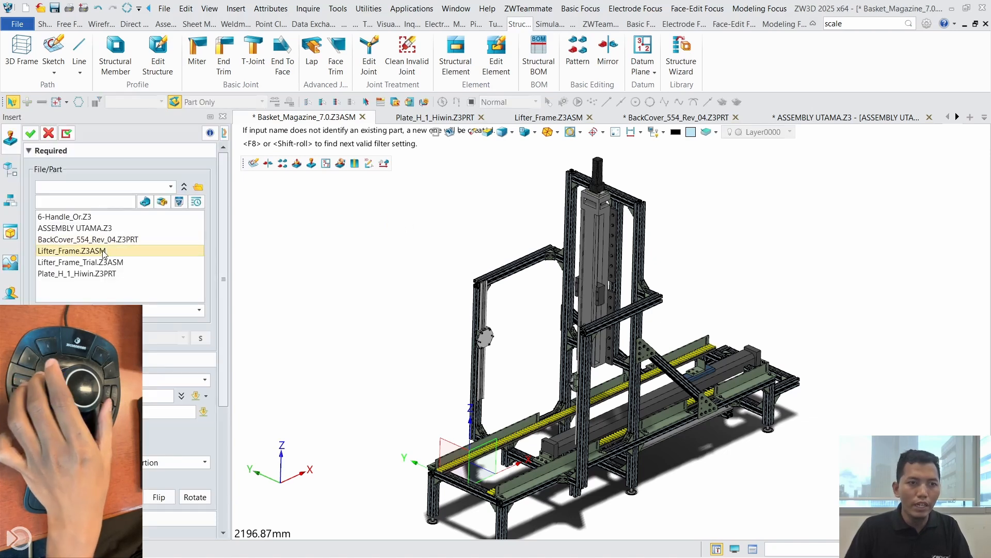
{"action": "left_click", "coordinate": [147, 253]}
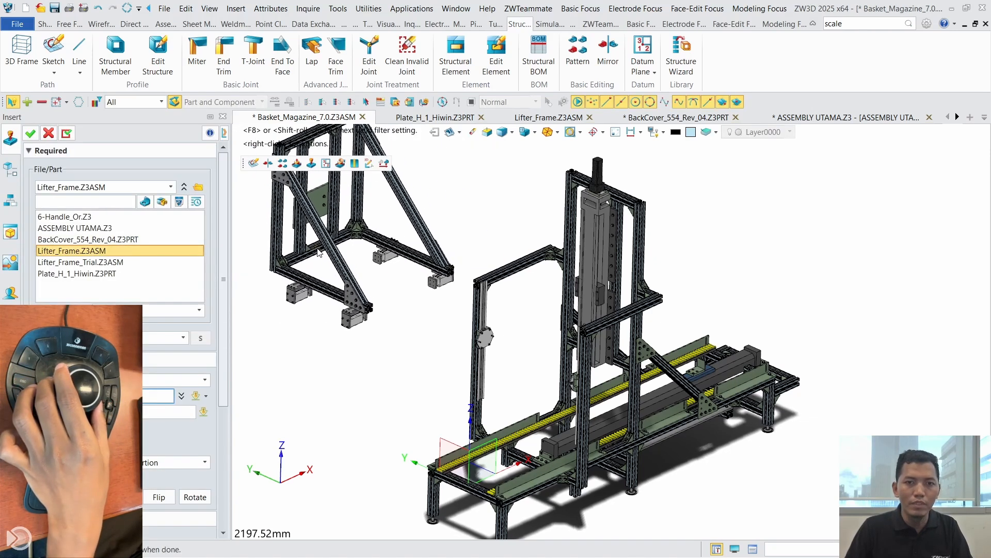
{"action": "scroll", "coordinate": [376, 258], "scroll_direction": "down", "scroll_amount": 2}
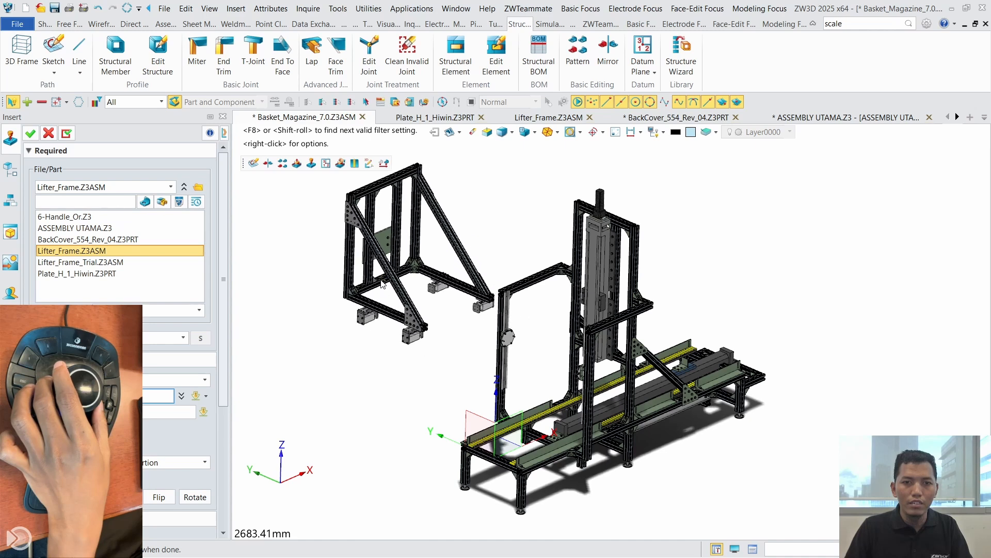
{"action": "left_click", "coordinate": [30, 135]}
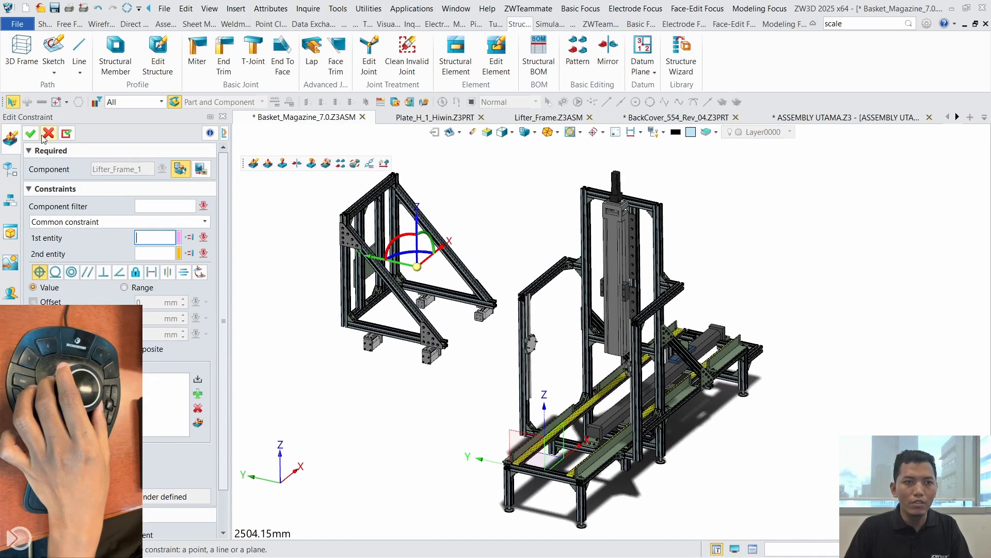
{"action": "left_click", "coordinate": [47, 135]}
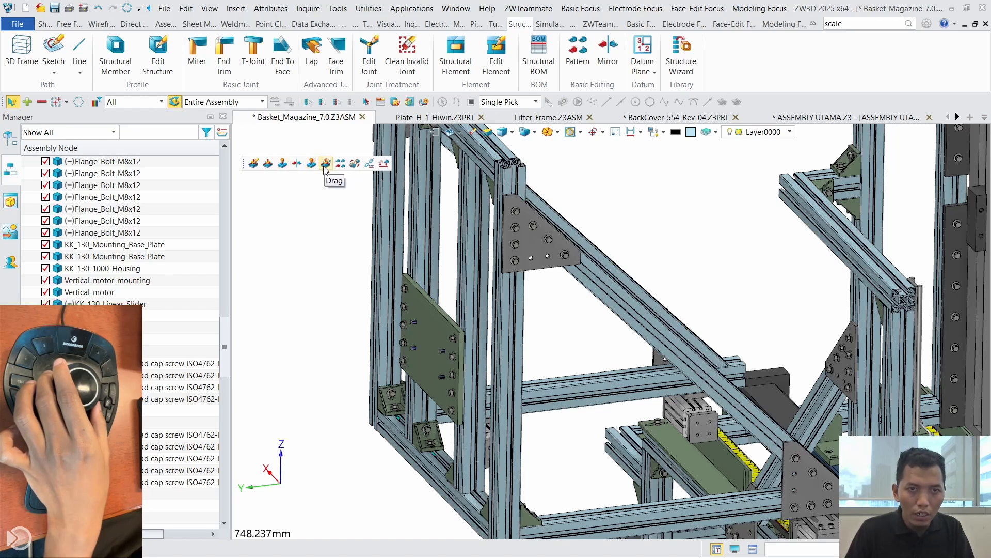
Step: Add a coincident constraint between the lifter frame's vertical slider plate face and the mounting face of the KK_130 linear slider
{"action": "left_click", "coordinate": [175, 25]}
{"action": "left_click", "coordinate": [146, 55]}
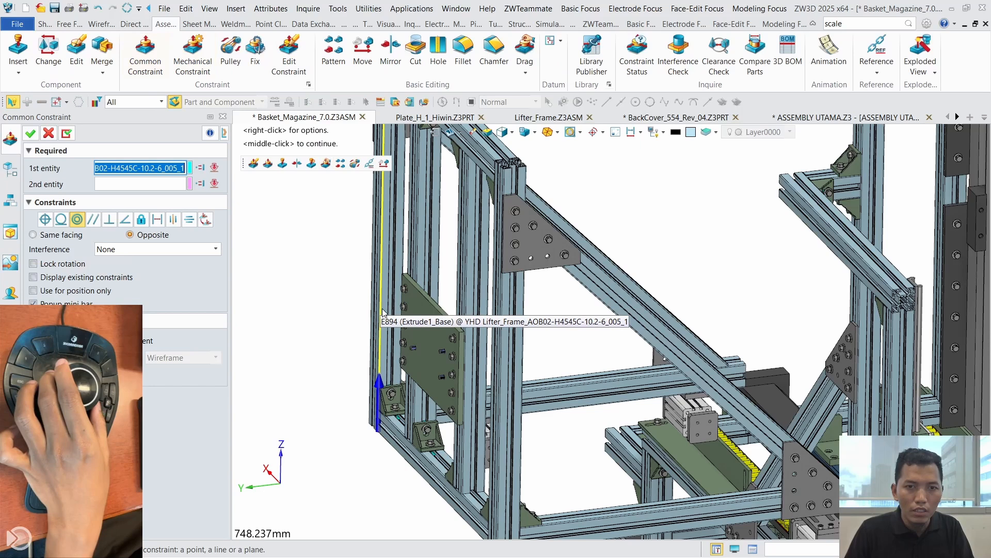
{"action": "left_click", "coordinate": [421, 304]}
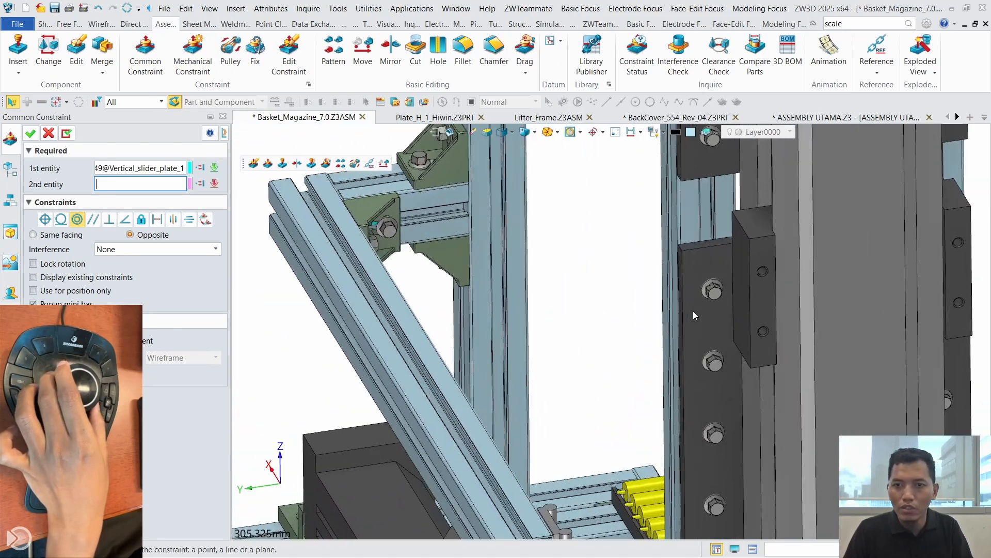
{"action": "left_click", "coordinate": [758, 305]}
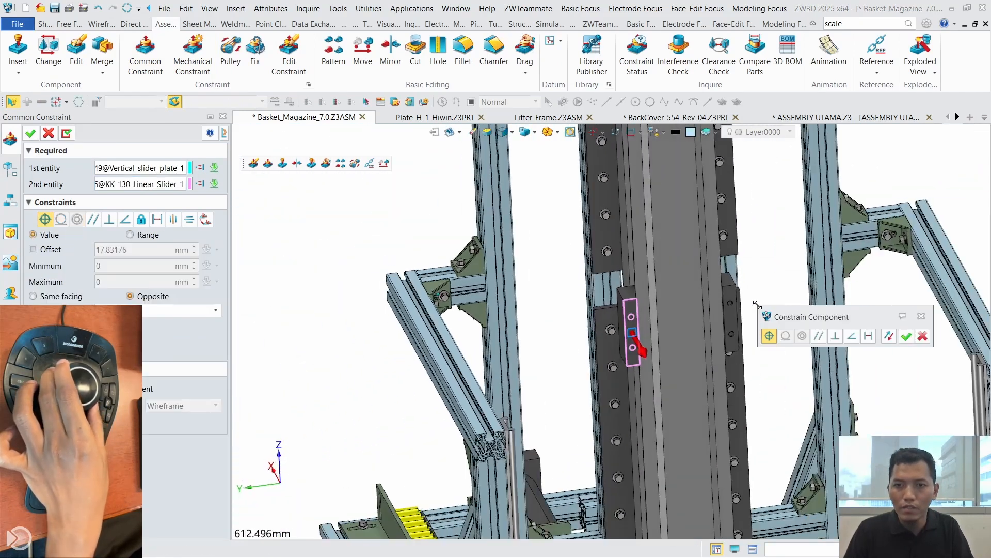
{"action": "middle_click", "coordinate": [896, 334]}
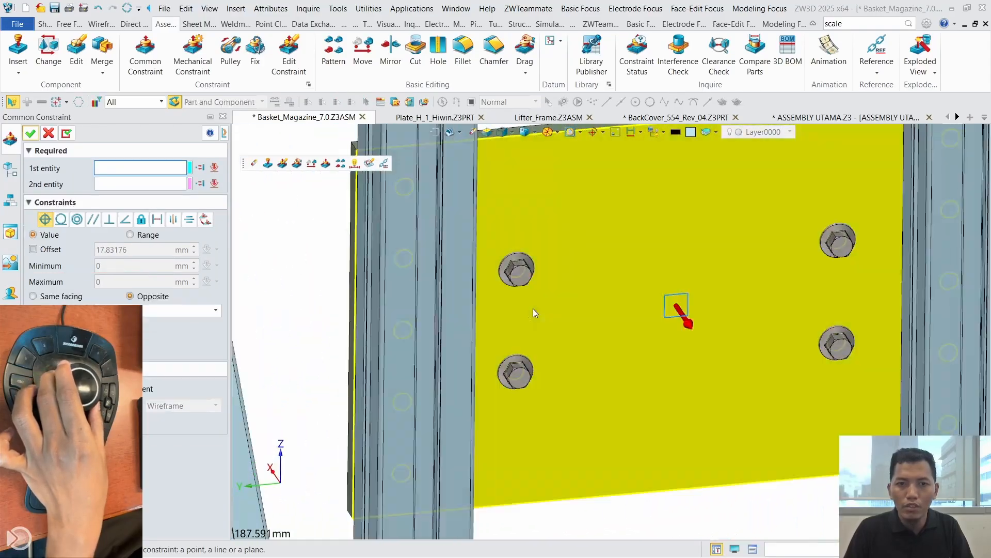
Step: Add a concentric constraint between a flange bolt protruding from the slider plate and the matching hole in the KK_130 linear slider
{"action": "left_click", "coordinate": [537, 307]}
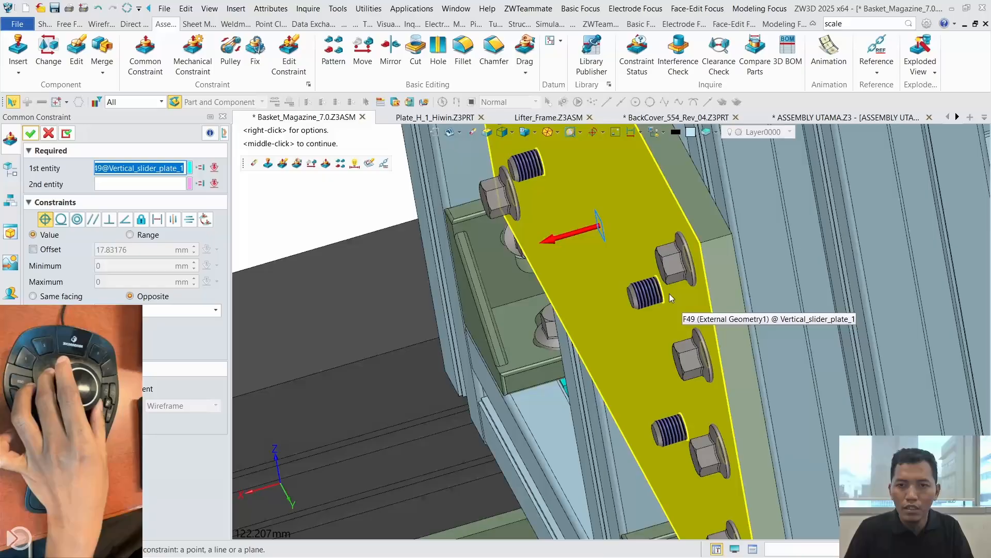
{"action": "left_click", "coordinate": [652, 298]}
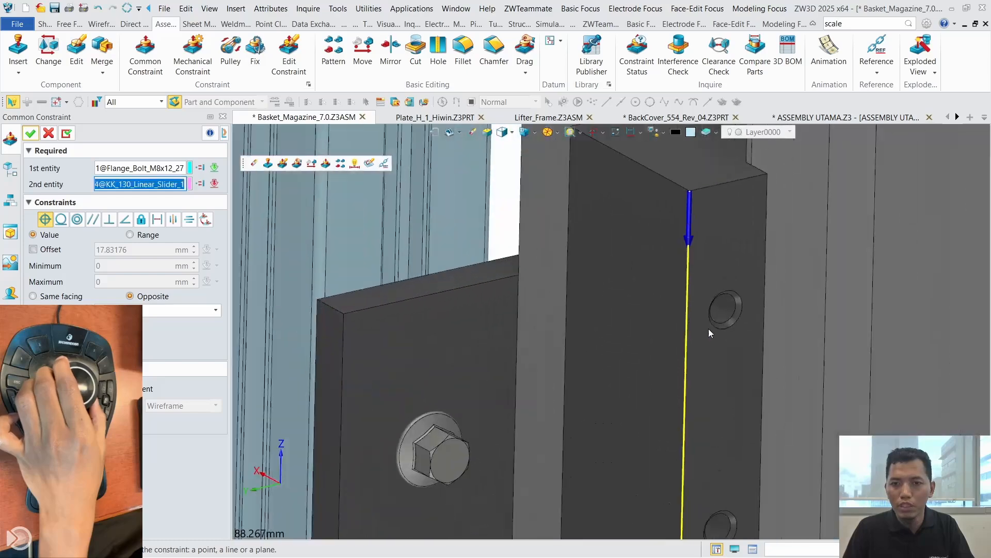
{"action": "left_click", "coordinate": [674, 314]}
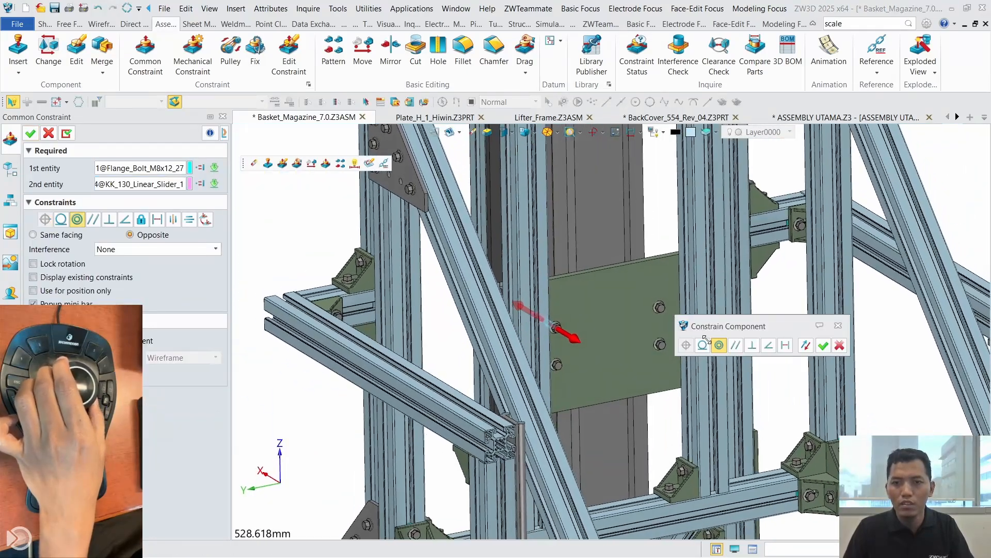
{"action": "left_click", "coordinate": [823, 345]}
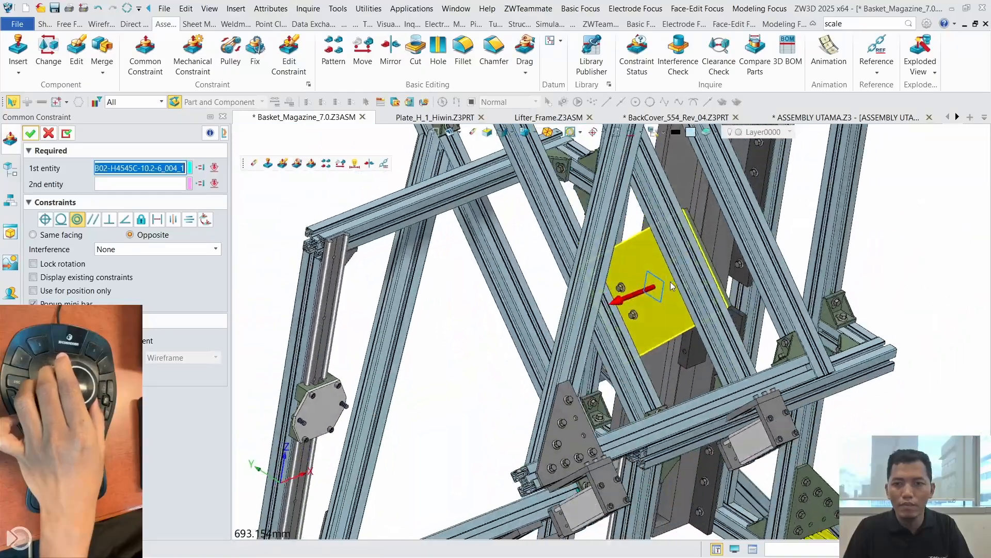
Step: Align a second slider plate flange bolt concentrically with its hole on the other side of the KK_130 linear slider
{"action": "left_click", "coordinate": [652, 273]}
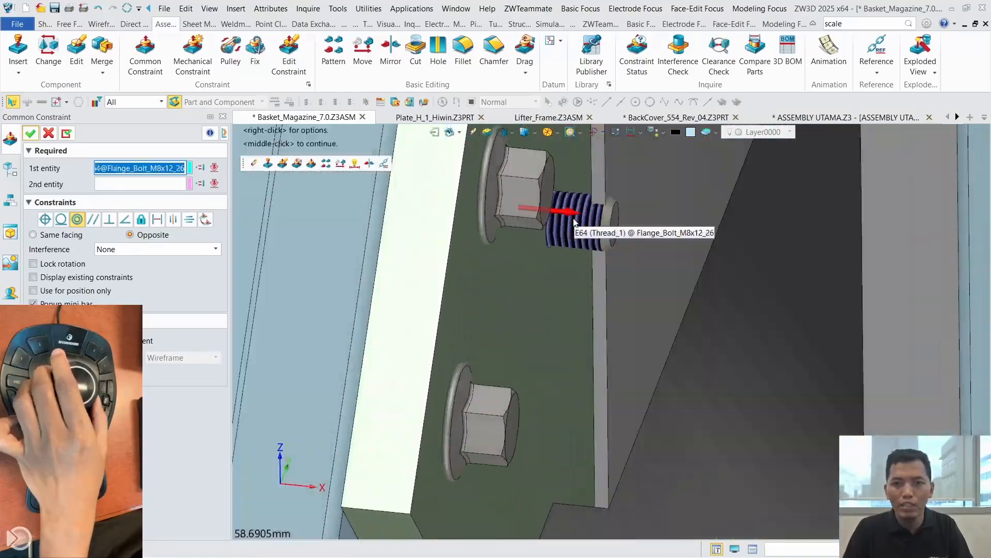
{"action": "left_click", "coordinate": [571, 219]}
{"action": "left_click", "coordinate": [571, 219]}
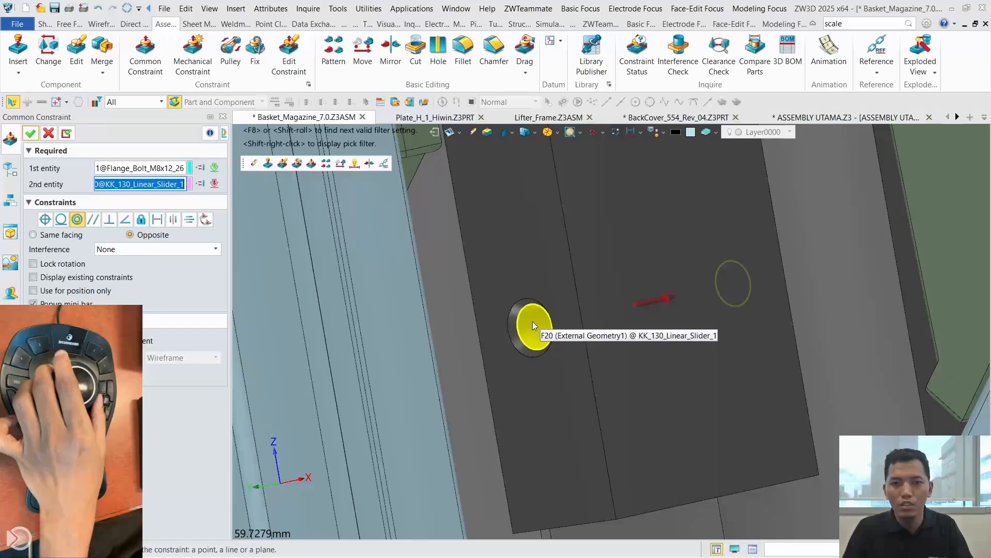
{"action": "left_click", "coordinate": [531, 321]}
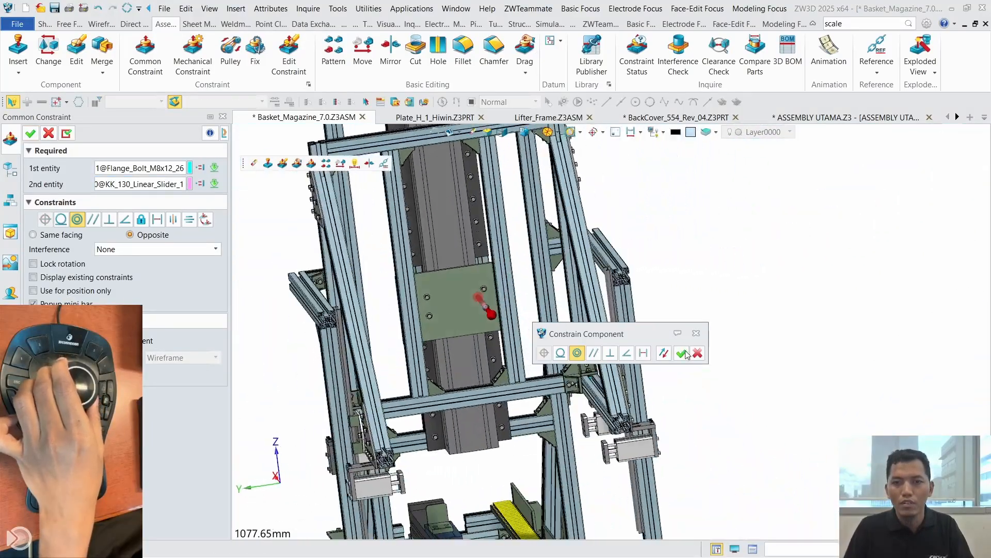
{"action": "left_click", "coordinate": [682, 353]}
Step: Slide the constrained lifter frame up and down to bring its horizontal profile near the green guide block
{"action": "left_click", "coordinate": [415, 293]}
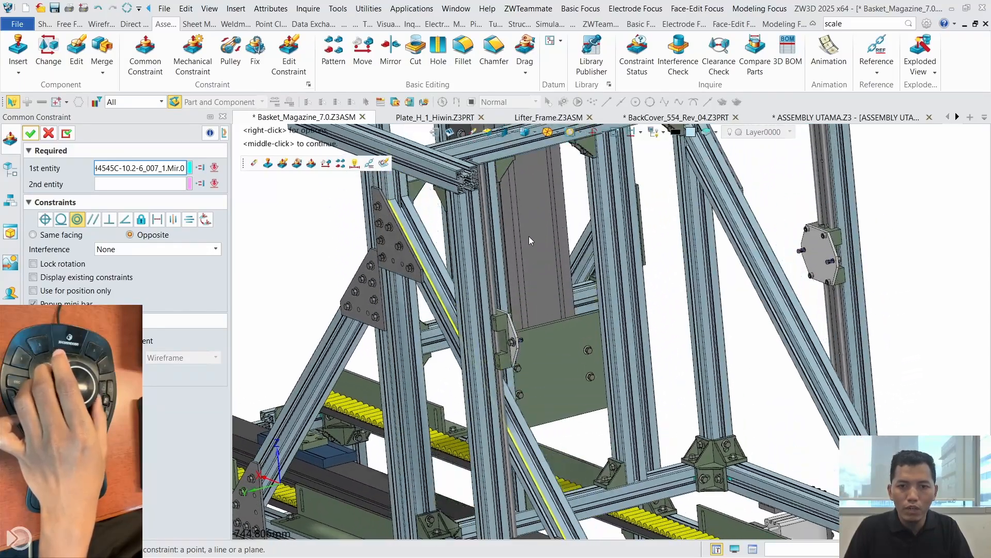
{"action": "left_click_drag", "start_coordinate": [529, 237], "coordinate": [501, 26]}
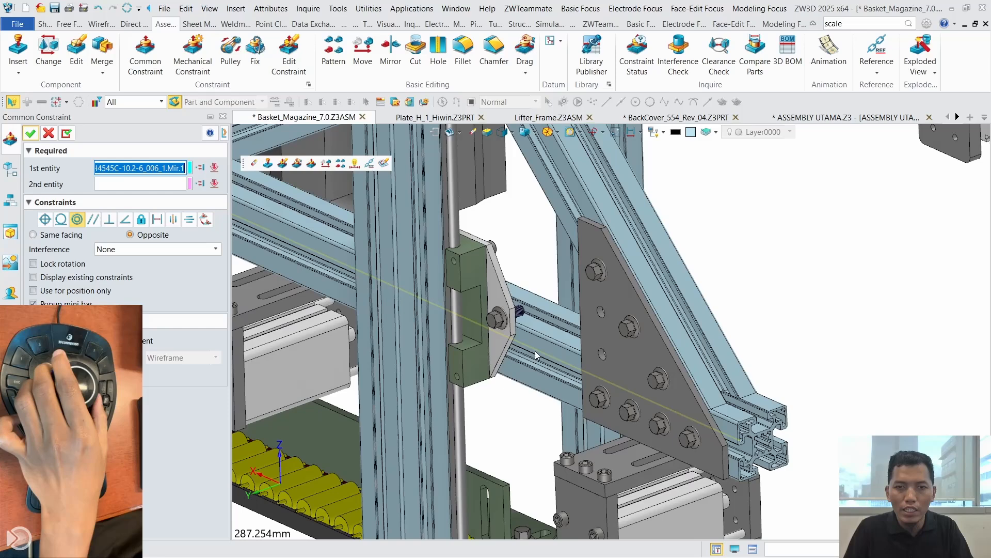
{"action": "left_click", "coordinate": [535, 351]}
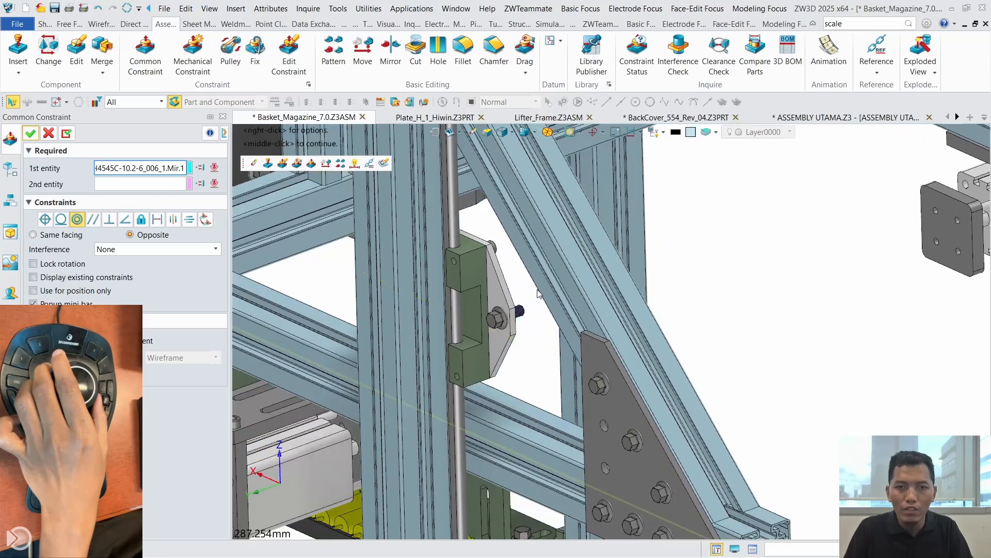
{"action": "left_click_drag", "start_coordinate": [546, 105], "coordinate": [572, 276]}
Step: Center the green guide block on the lifter frame's horizontal profile with a same-facing center constraint and slide the lifter frame down
{"action": "left_click", "coordinate": [168, 169]}
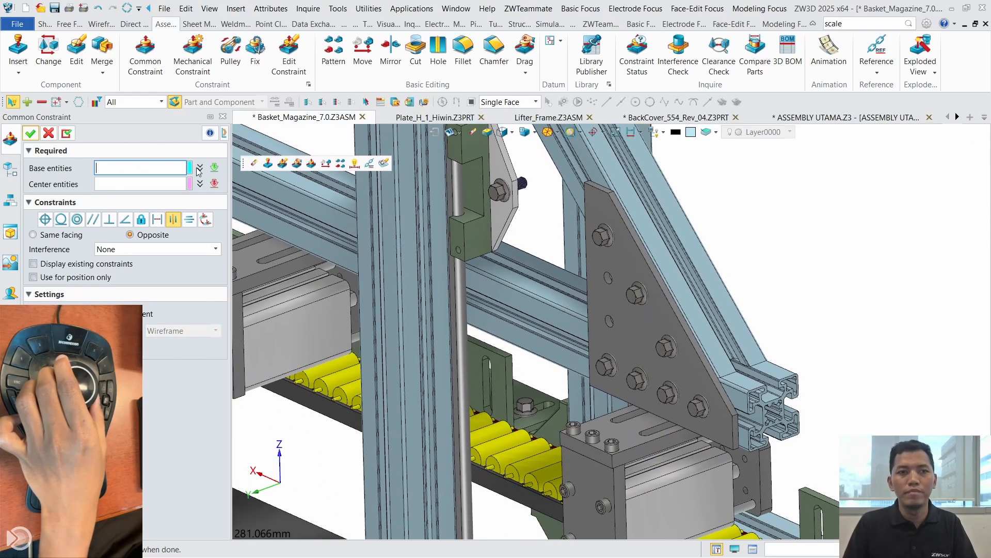
{"action": "left_click", "coordinate": [571, 266]}
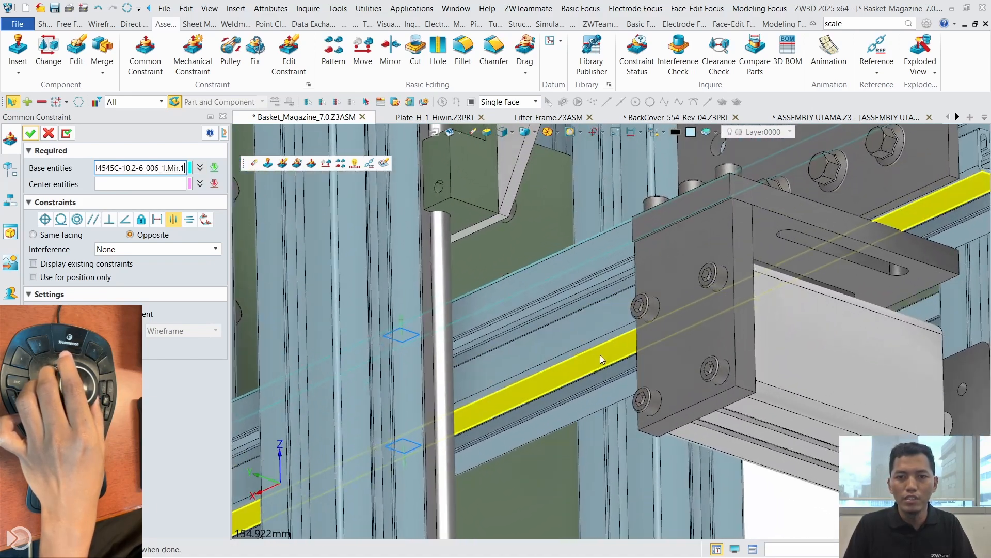
{"action": "left_click", "coordinate": [600, 357]}
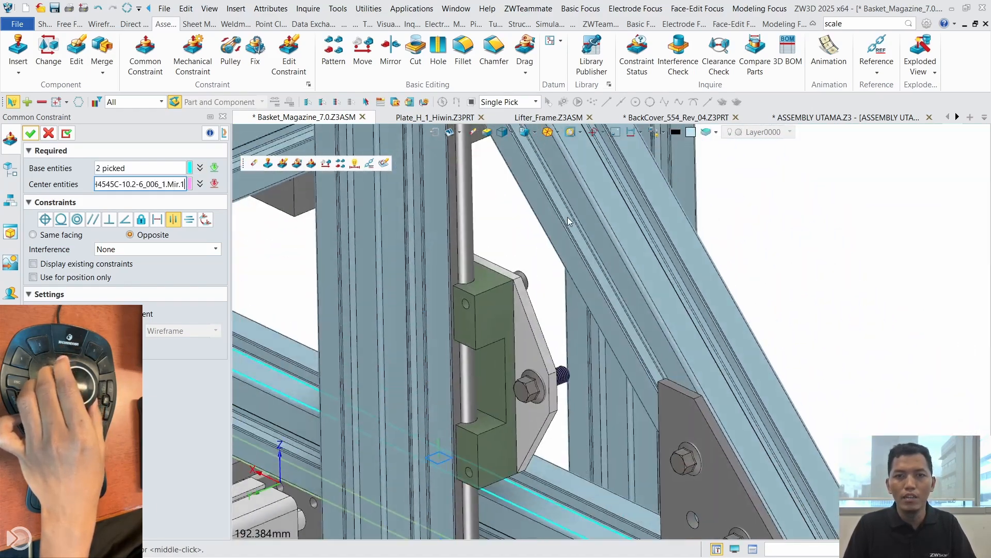
{"action": "left_click", "coordinate": [501, 301]}
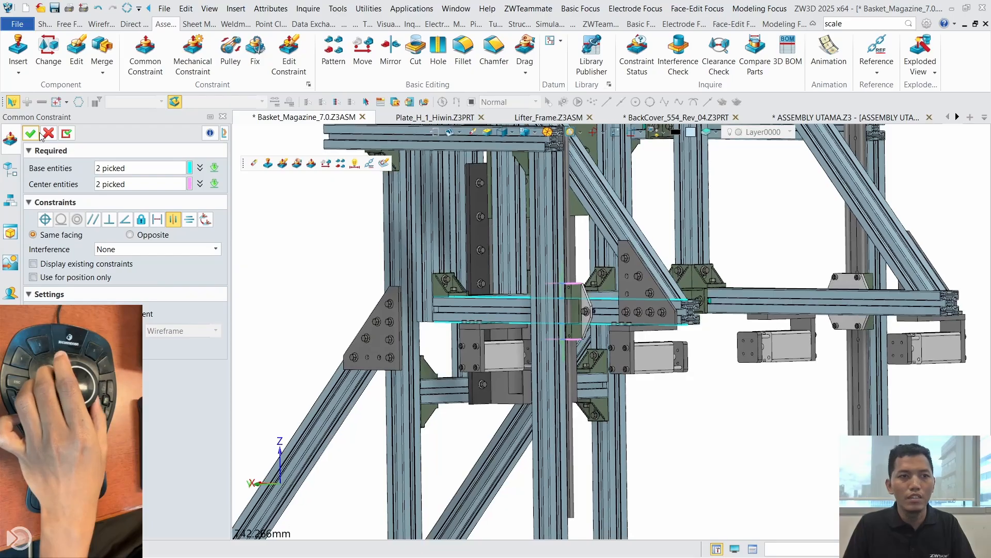
{"action": "left_click", "coordinate": [32, 136]}
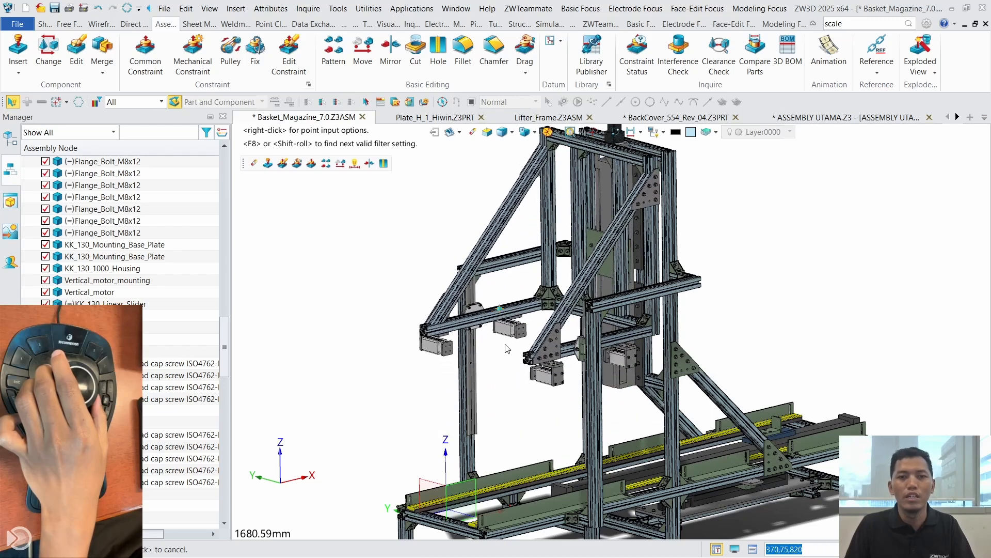
{"action": "left_click", "coordinate": [509, 389]}
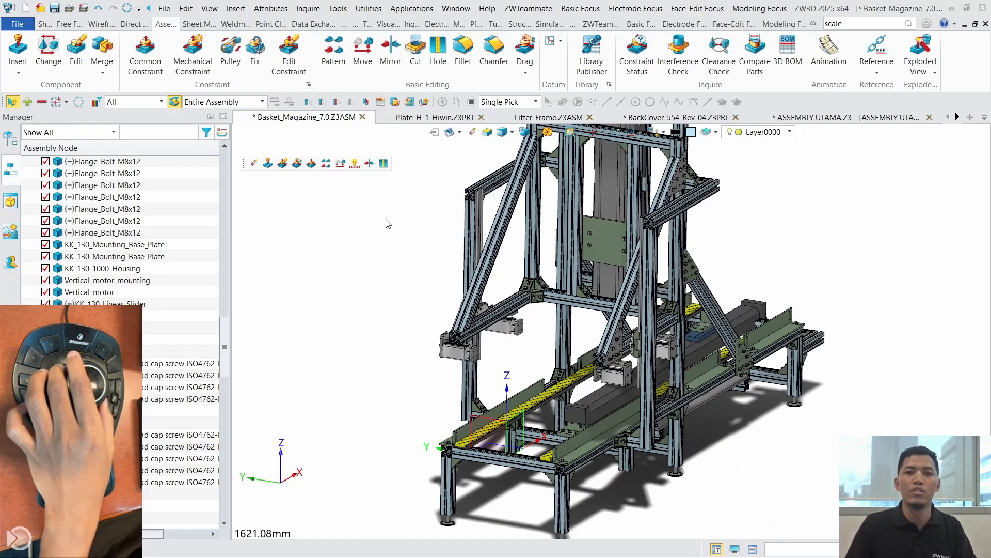
Step: Switch to the ASSEMBLY UTAMA assembly, pull the belt away from the pulleys, and undo that move
{"action": "left_click", "coordinate": [826, 123]}
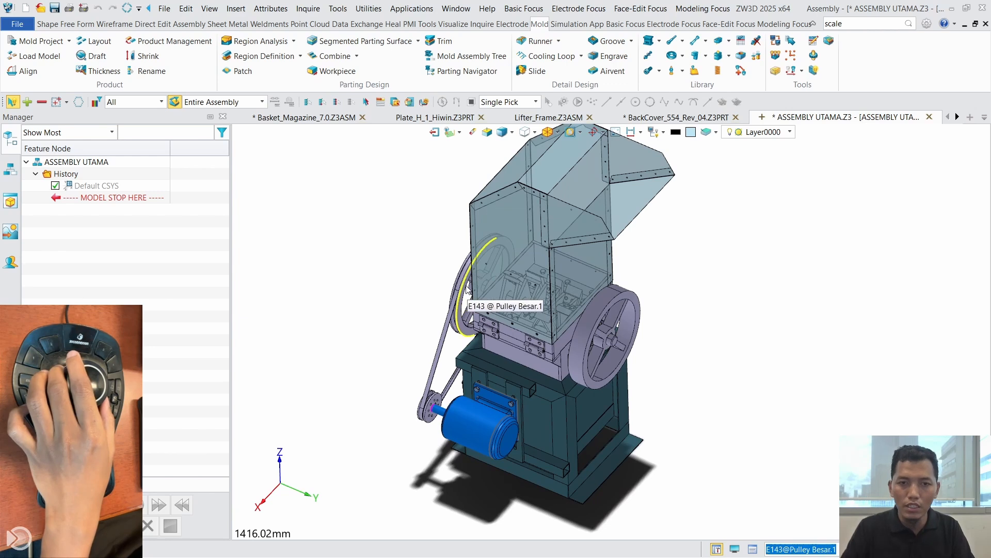
{"action": "left_click_drag", "start_coordinate": [458, 294], "coordinate": [405, 271]}
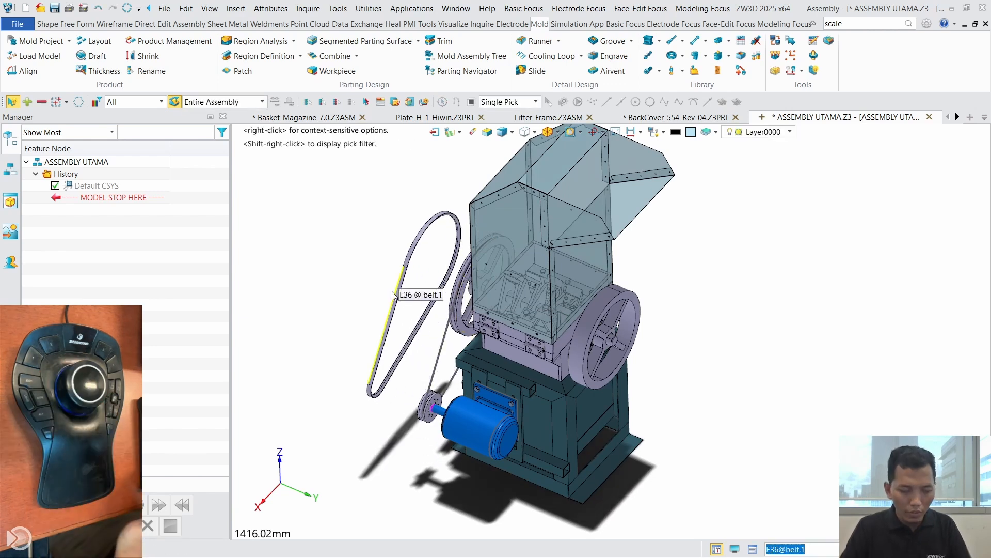
{"action": "key", "text": "ctrl+z"}
Step: Turn the large flywheel of the crusher assembly by hand to show its rotation
{"action": "left_click_drag", "start_coordinate": [629, 327], "coordinate": [603, 291]}
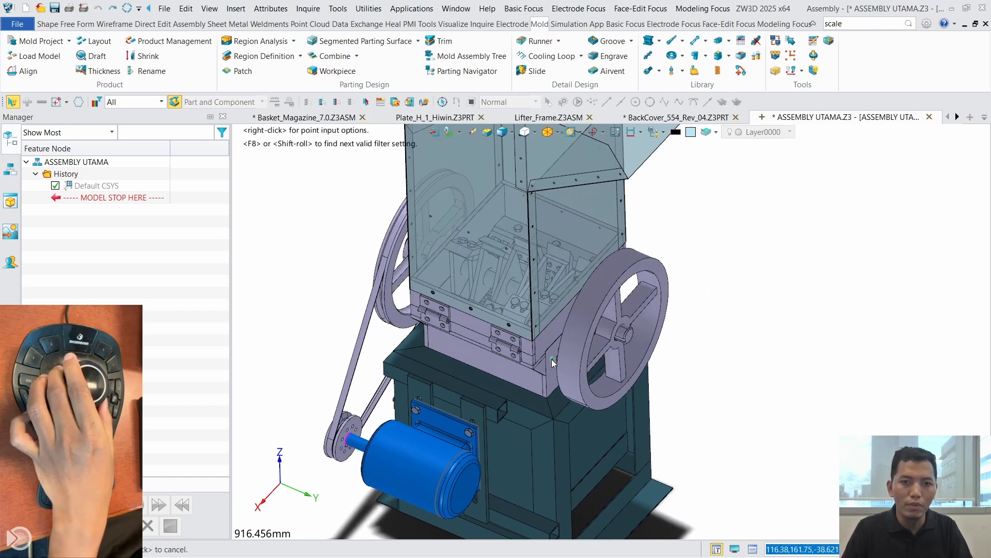
{"action": "left_click_drag", "start_coordinate": [553, 363], "coordinate": [593, 366]}
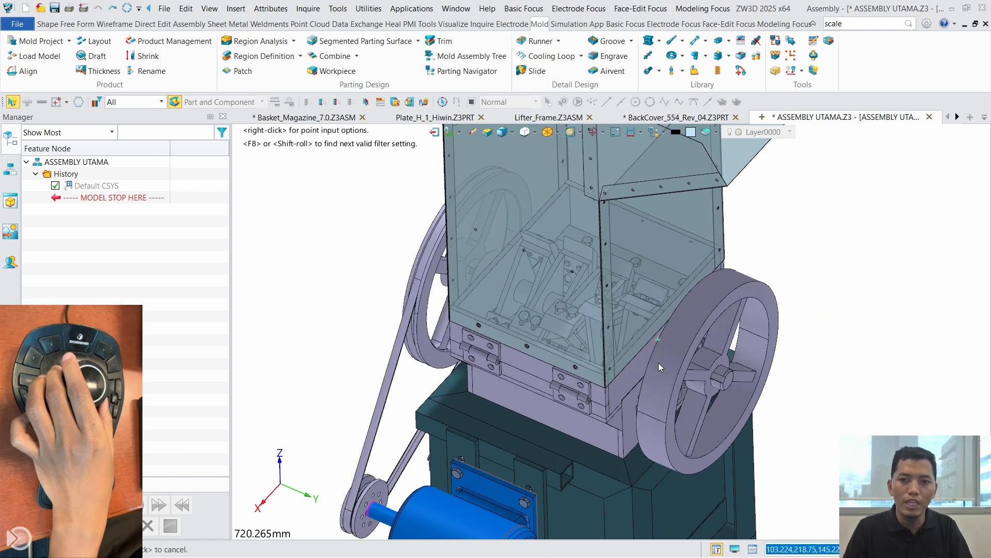
{"action": "left_click_drag", "start_coordinate": [661, 367], "coordinate": [827, 211]}
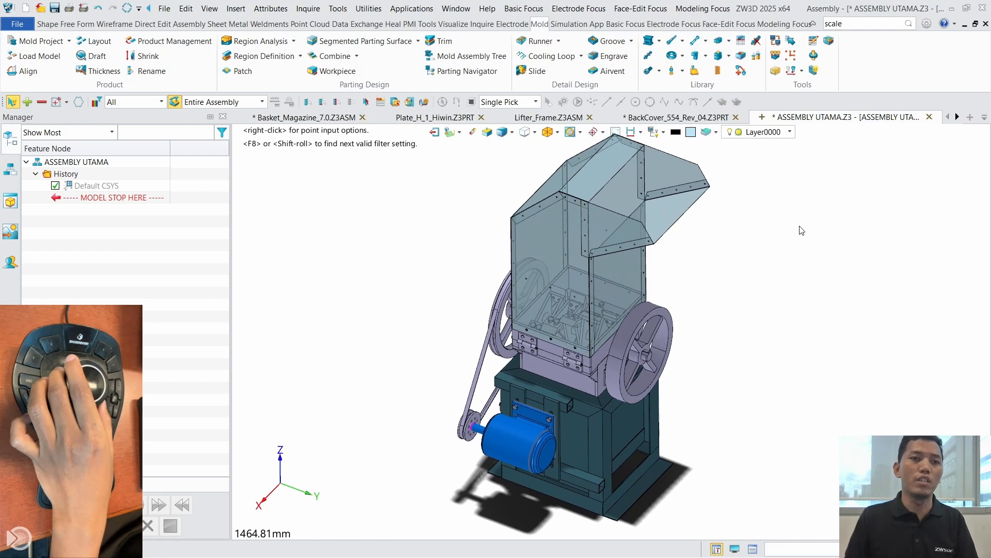
Step: Open the assembly's Animation1 and play it in single-play mode at 1x speed
{"action": "left_click", "coordinate": [189, 24]}
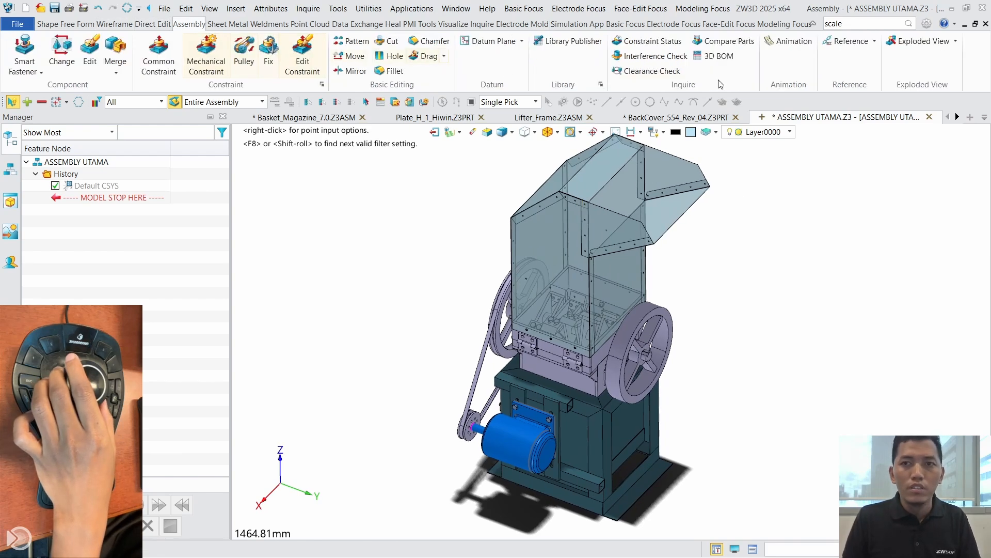
{"action": "left_click", "coordinate": [793, 42]}
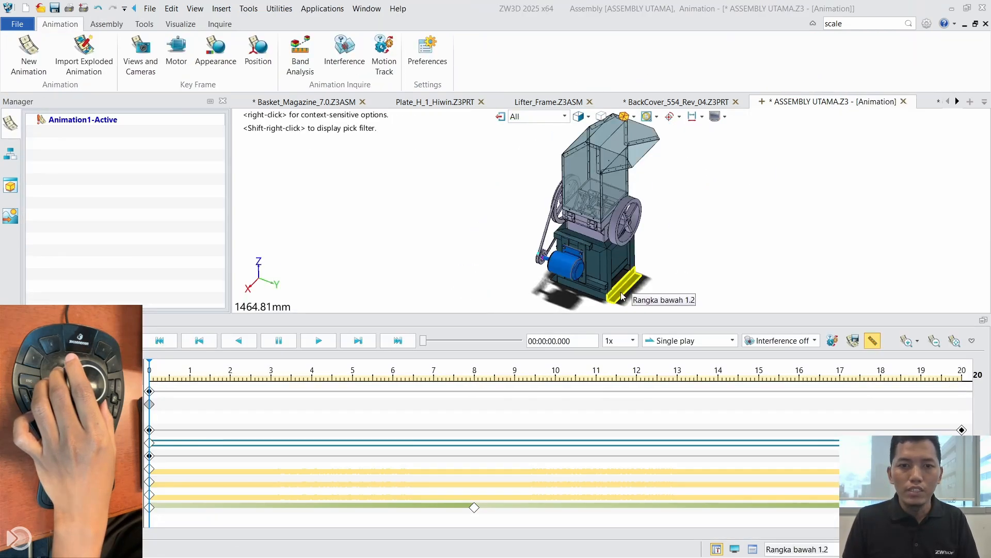
{"action": "left_click", "coordinate": [308, 343]}
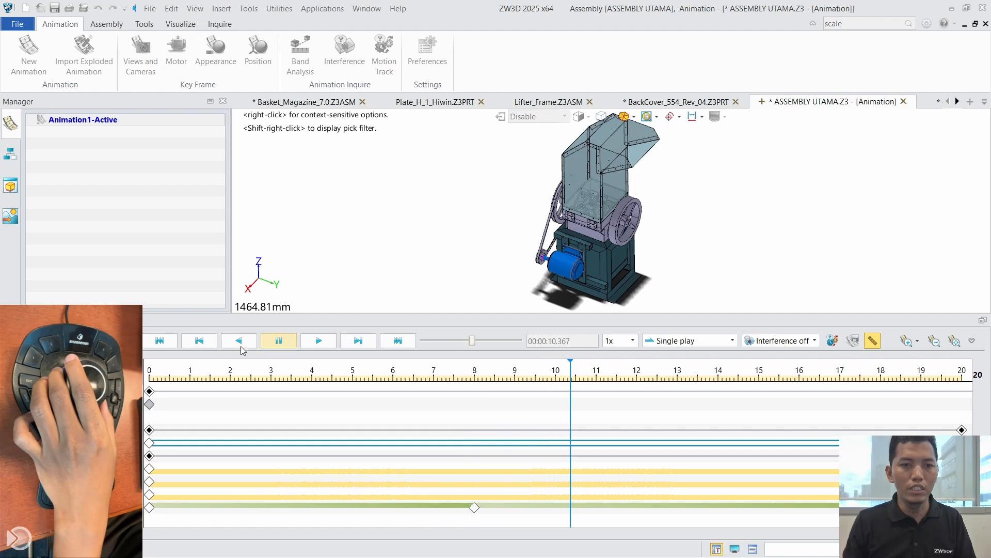
Step: Move the animation timeline out of the main window to clear the model view and play Animation1 from its start
{"action": "left_click", "coordinate": [166, 342]}
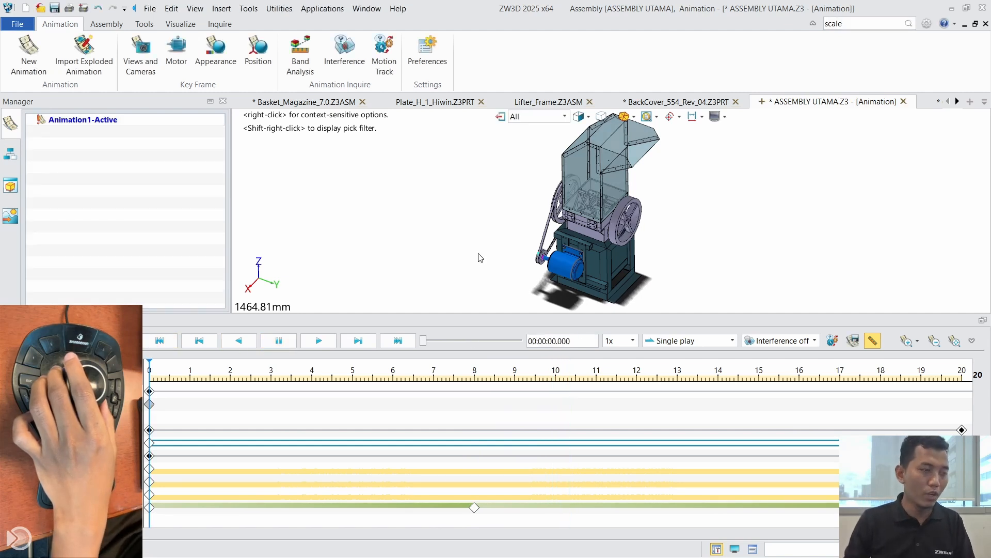
{"action": "left_click_drag", "start_coordinate": [474, 323], "coordinate": [0, 74]}
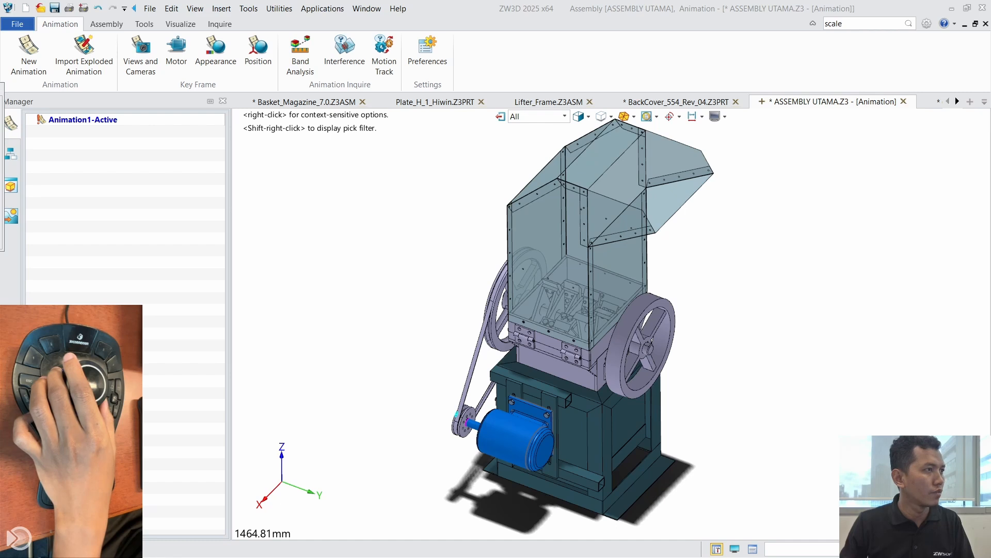
{"action": "left_click_drag", "start_coordinate": [0, 74], "coordinate": [680, 507]}
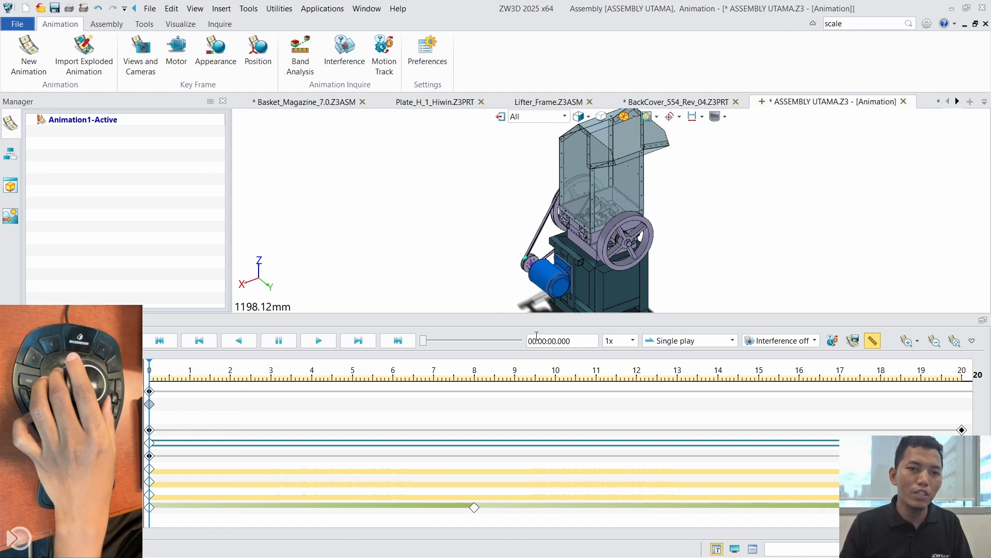
{"action": "left_click_drag", "start_coordinate": [518, 322], "coordinate": [0, 49]}
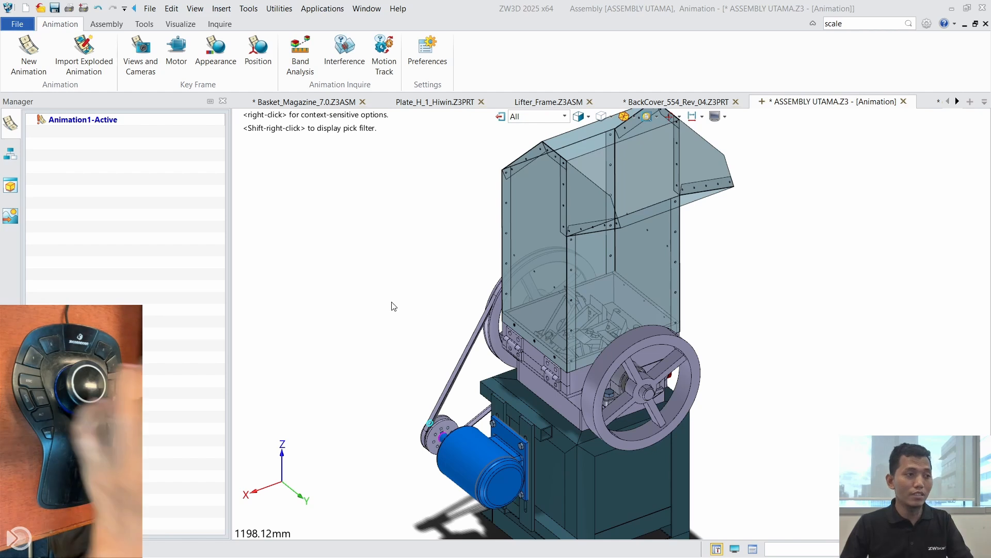
{"action": "scroll", "coordinate": [353, 298], "scroll_direction": "down", "scroll_amount": 3}
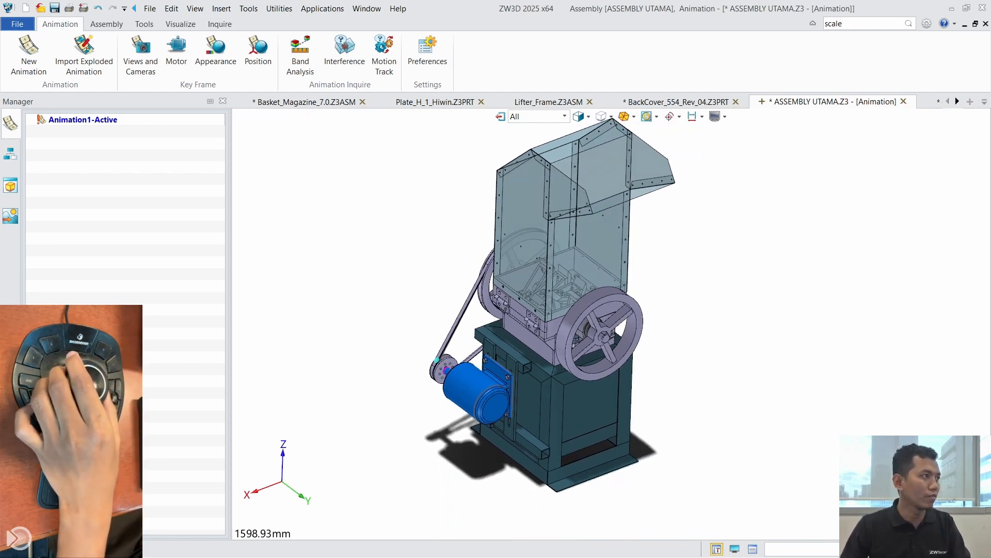
{"action": "left_click", "coordinate": [44, 547]}
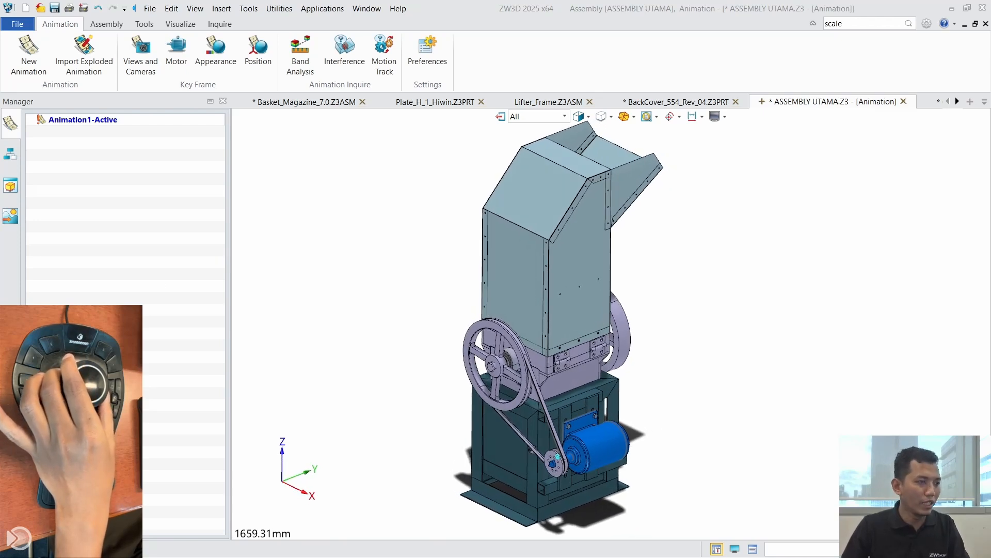
Step: Dock the animation timeline below the model again at a reduced height and replay the animation from the start at 2x speed
{"action": "left_click_drag", "start_coordinate": [0, 103], "coordinate": [544, 509]}
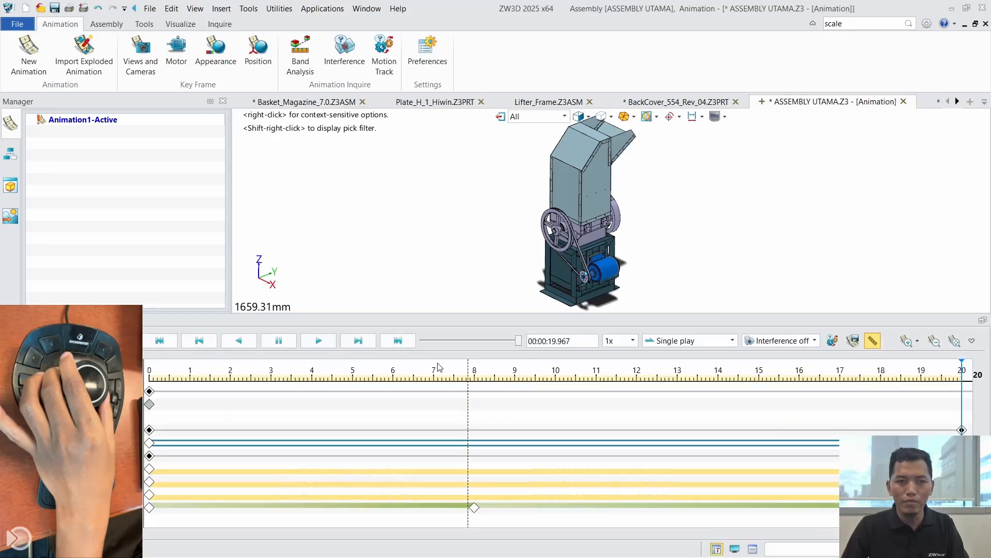
{"action": "left_click_drag", "start_coordinate": [401, 314], "coordinate": [404, 393]}
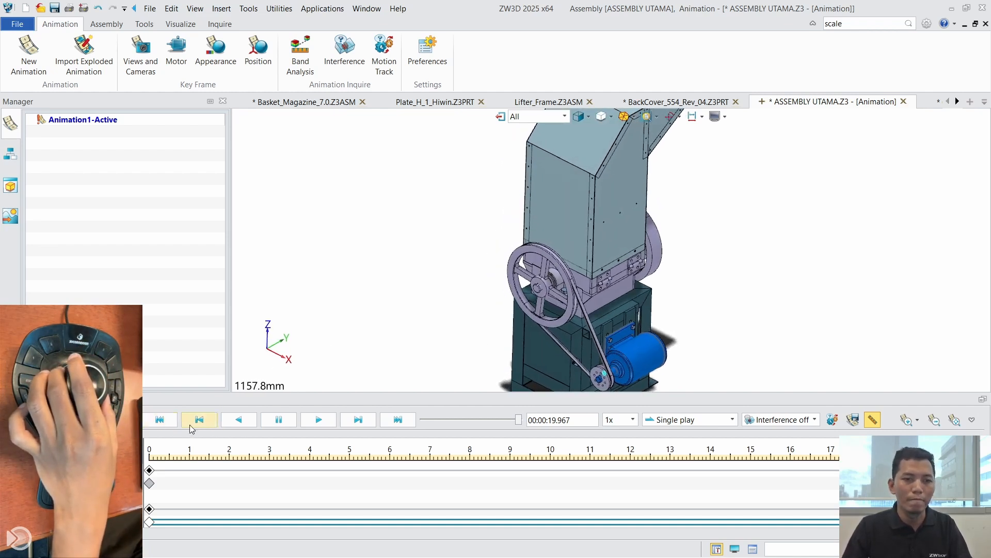
{"action": "left_click", "coordinate": [632, 421]}
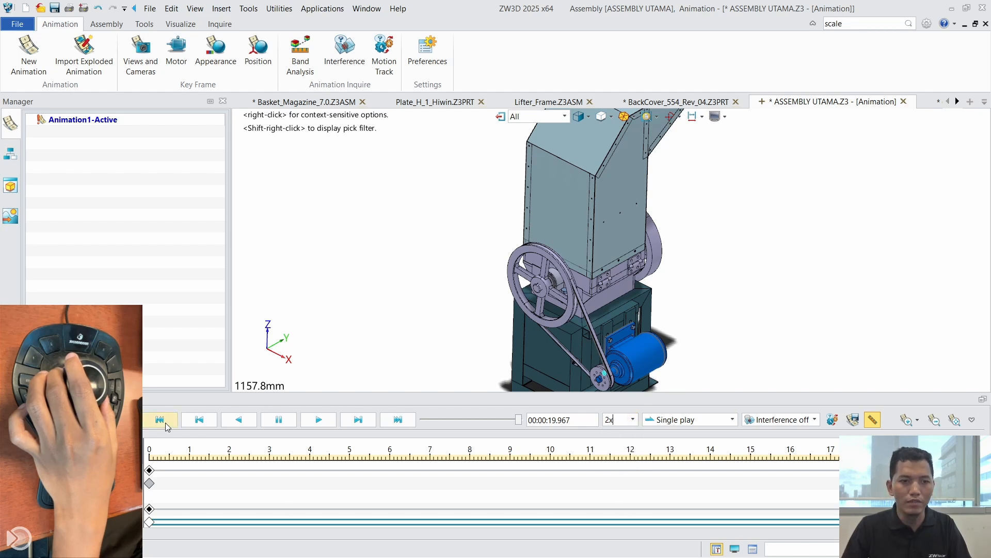
{"action": "left_click", "coordinate": [322, 419]}
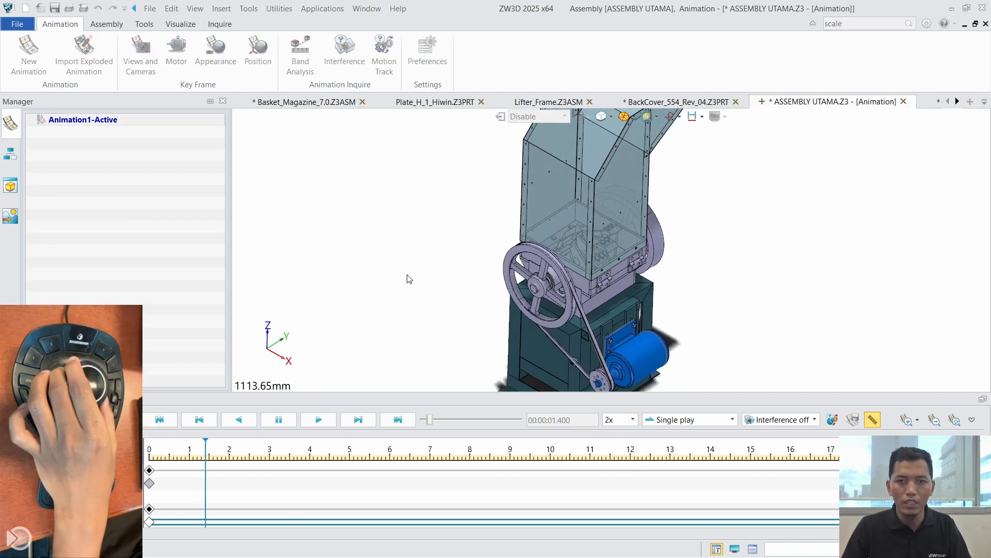